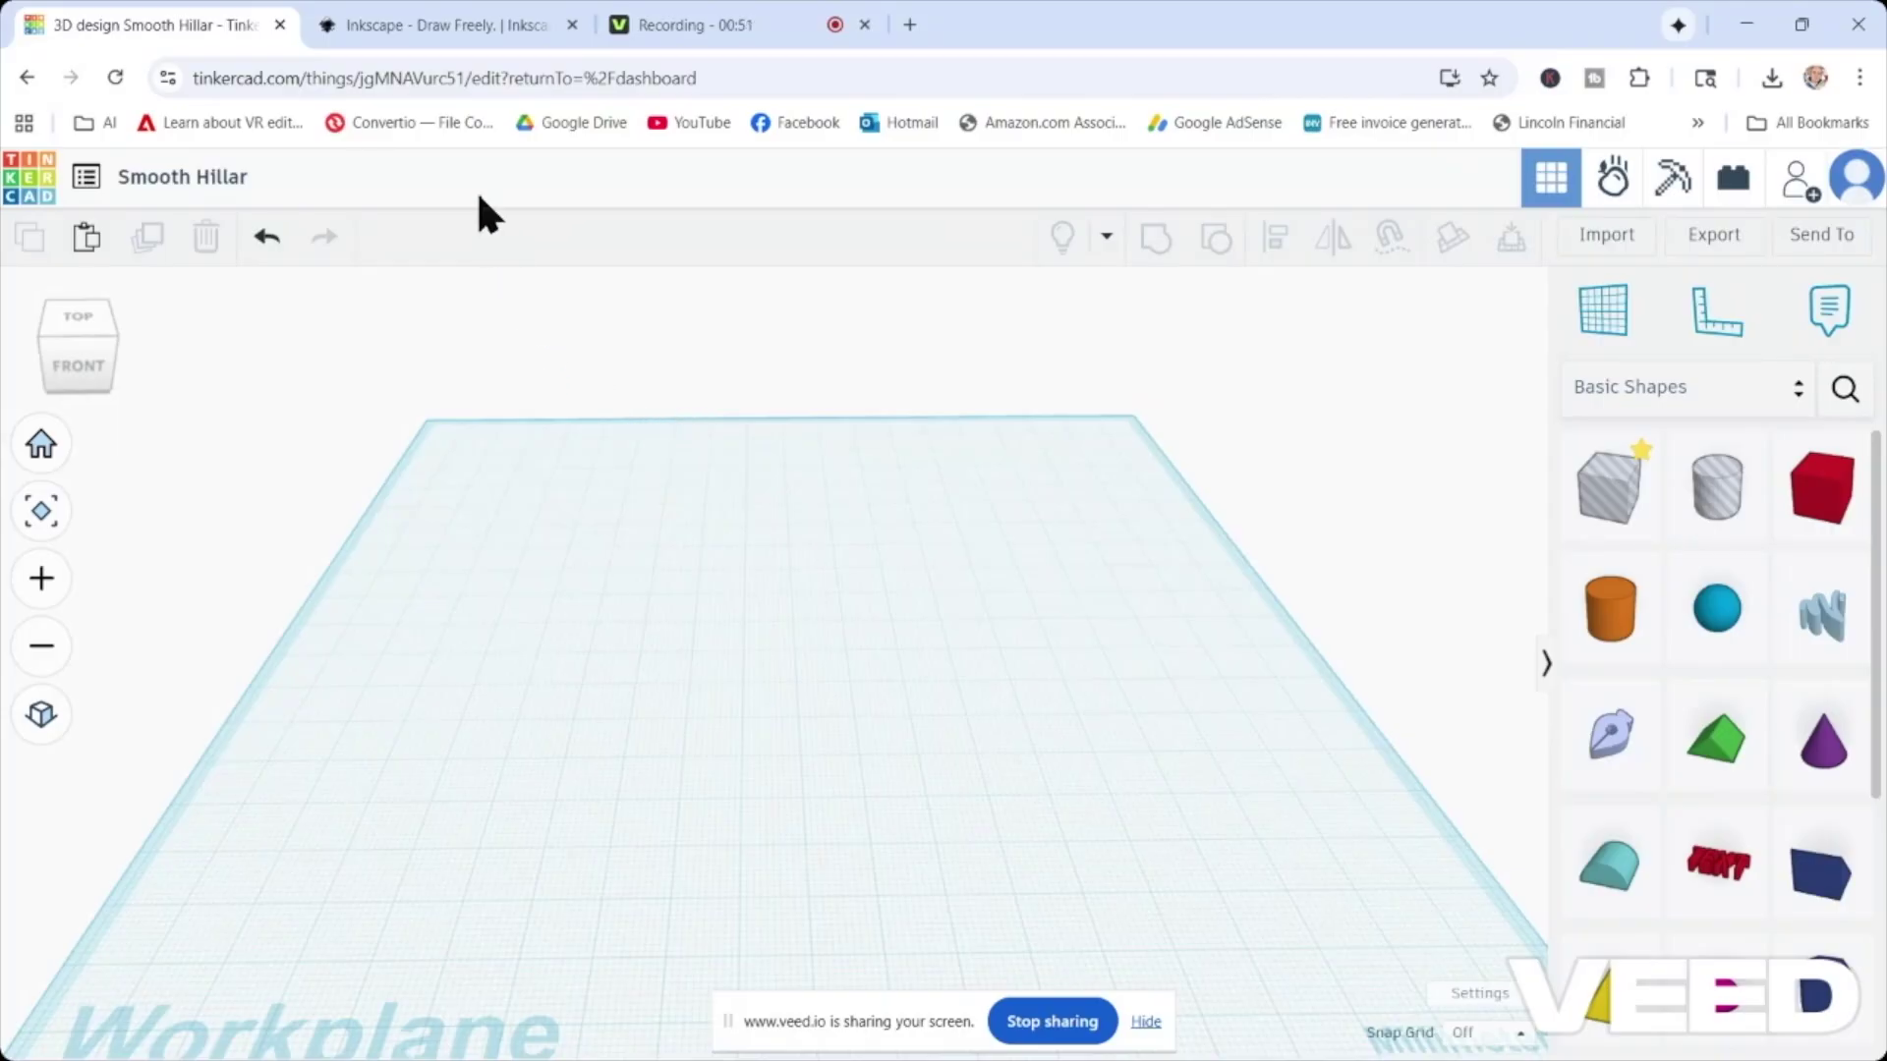
Switch Chrome to the Inkscape website tab and hide the screen-sharing bar.
{"action": "left_click", "coordinate": [468, 29]}
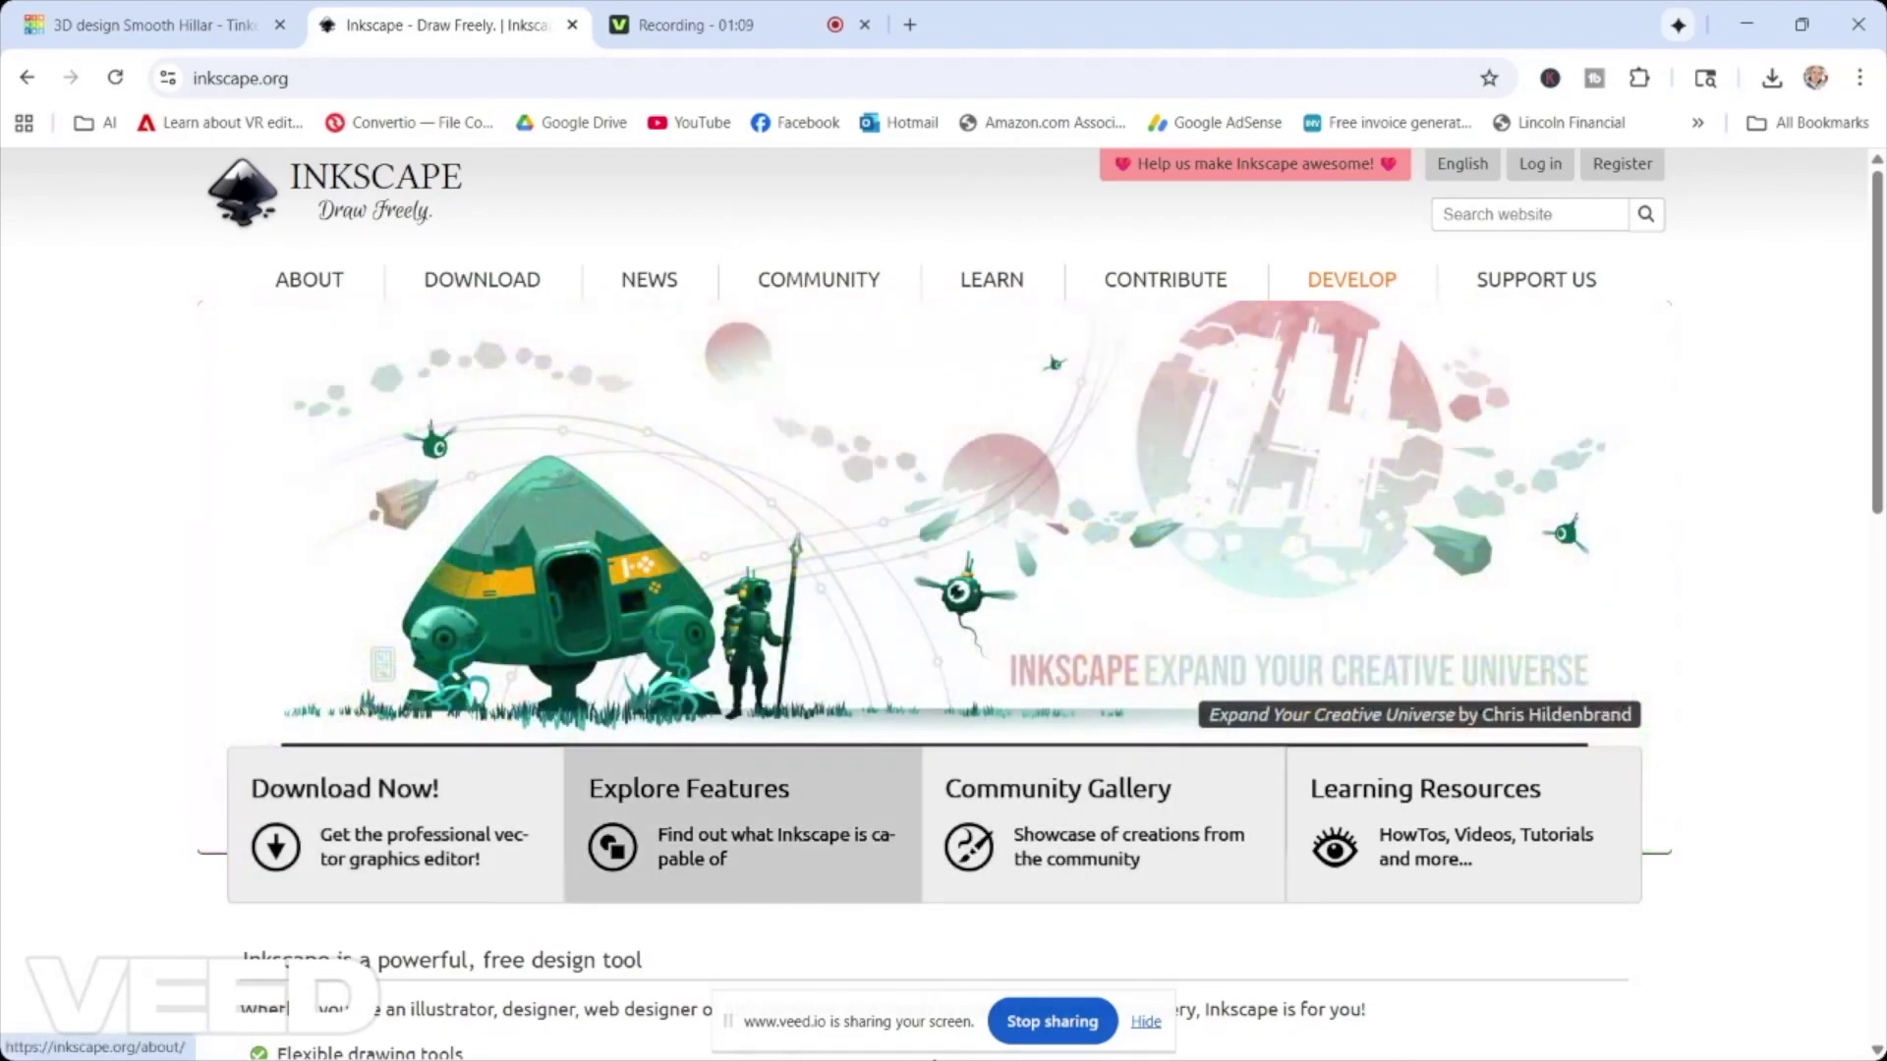
{"action": "left_click", "coordinate": [1143, 1025]}
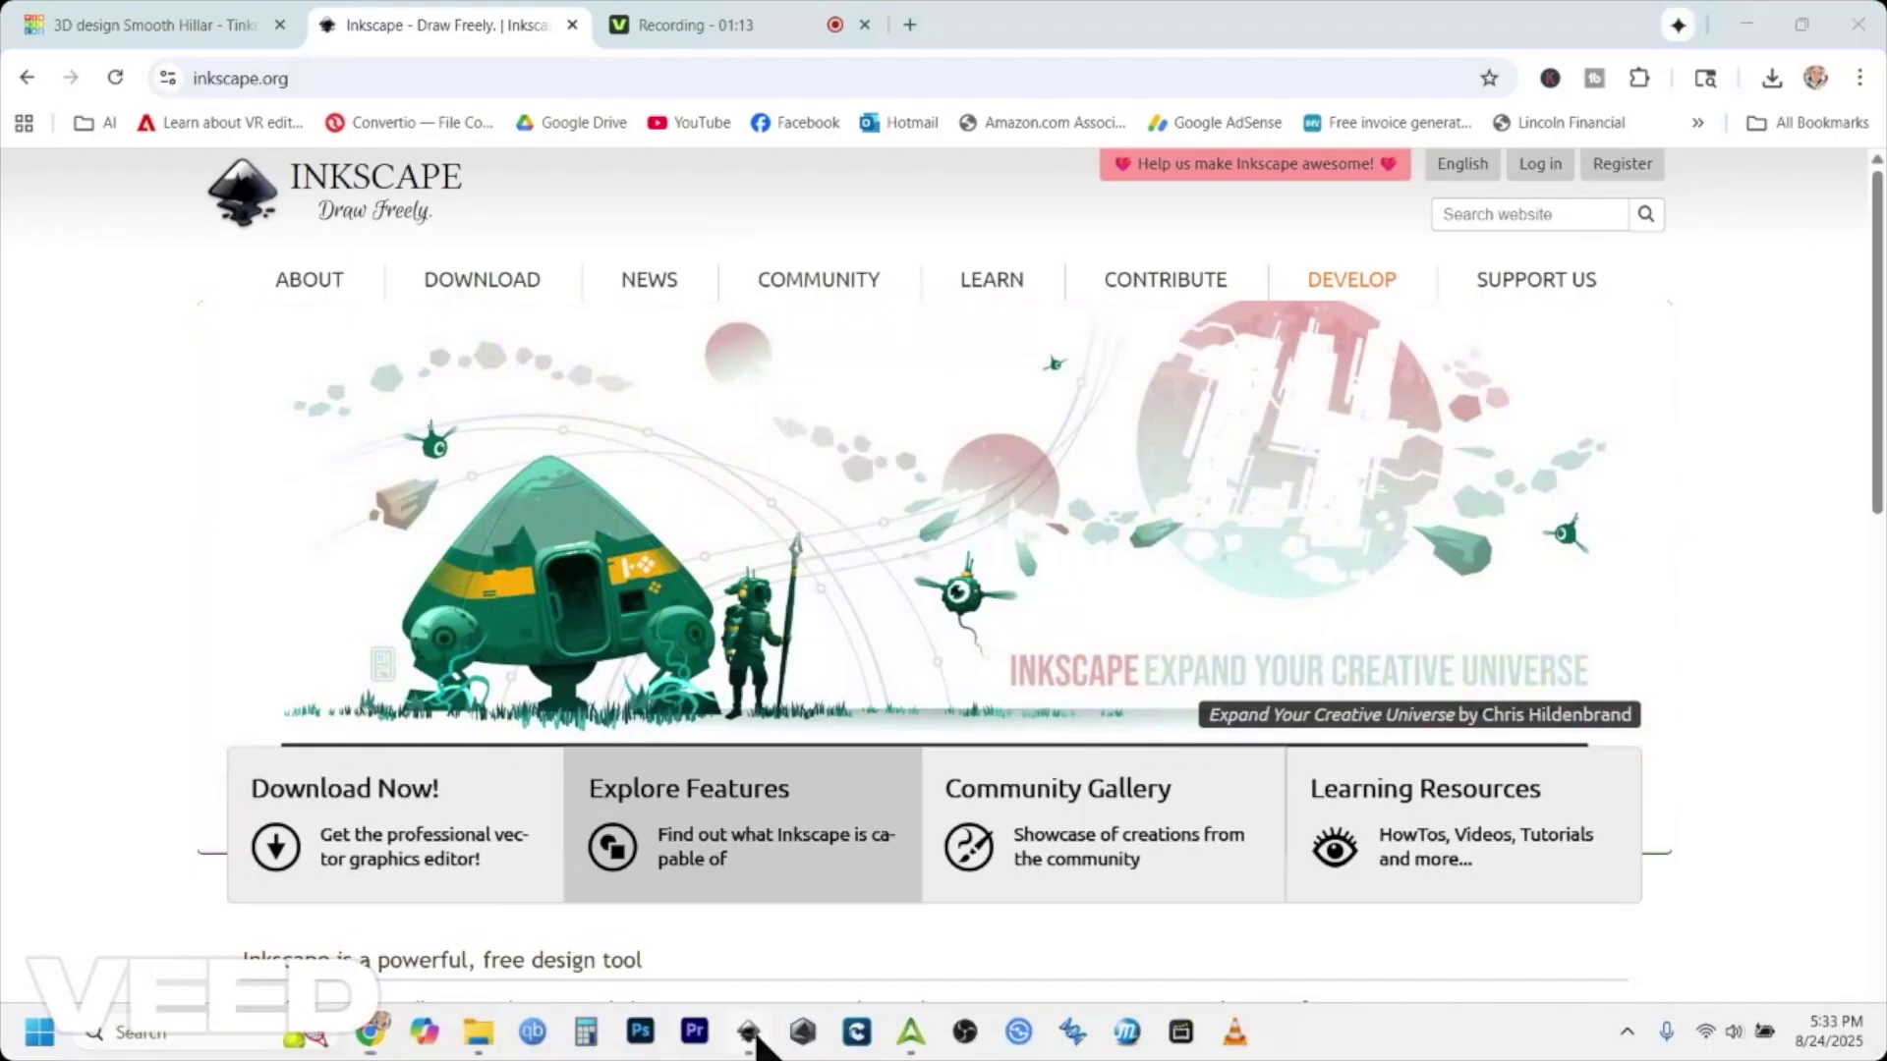
Open Chicago-Bears-Logo-1974-Present-3348254924.png from the Desktop in Inkscape.
{"action": "left_click", "coordinate": [750, 1027]}
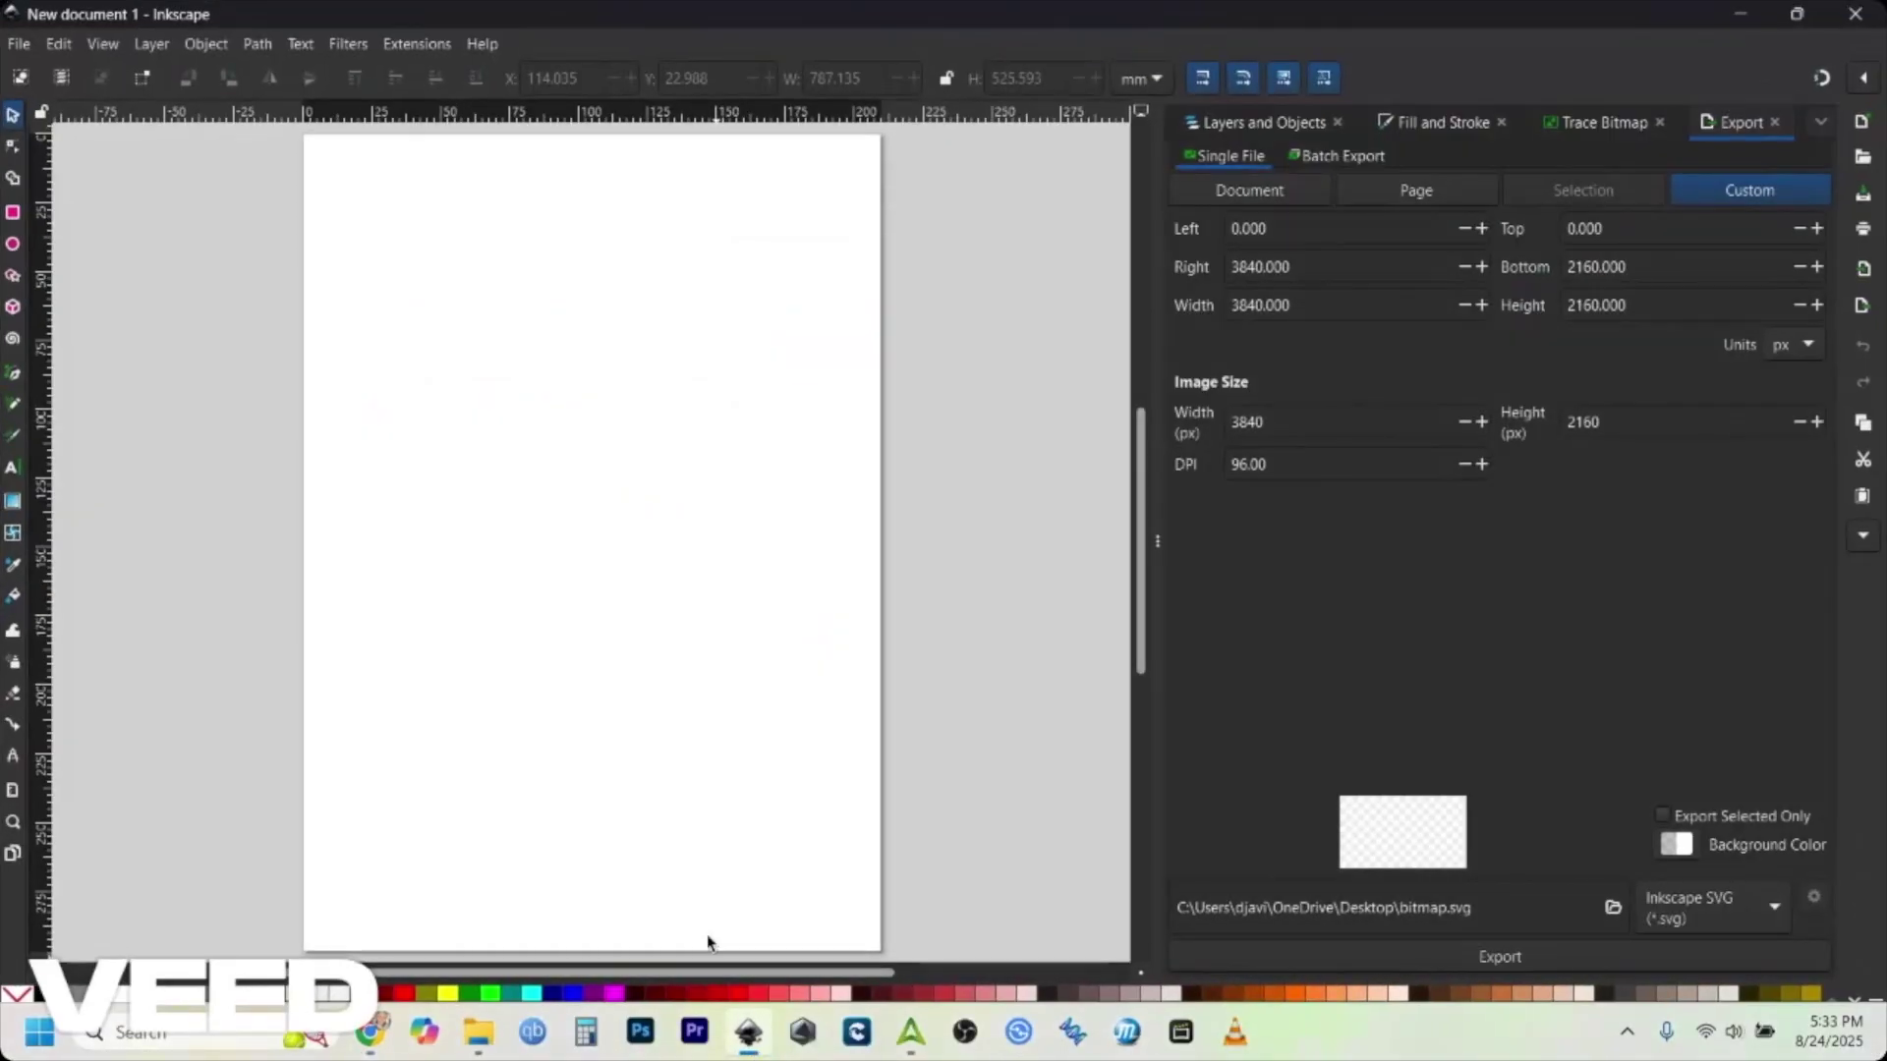
{"action": "left_click", "coordinate": [19, 43]}
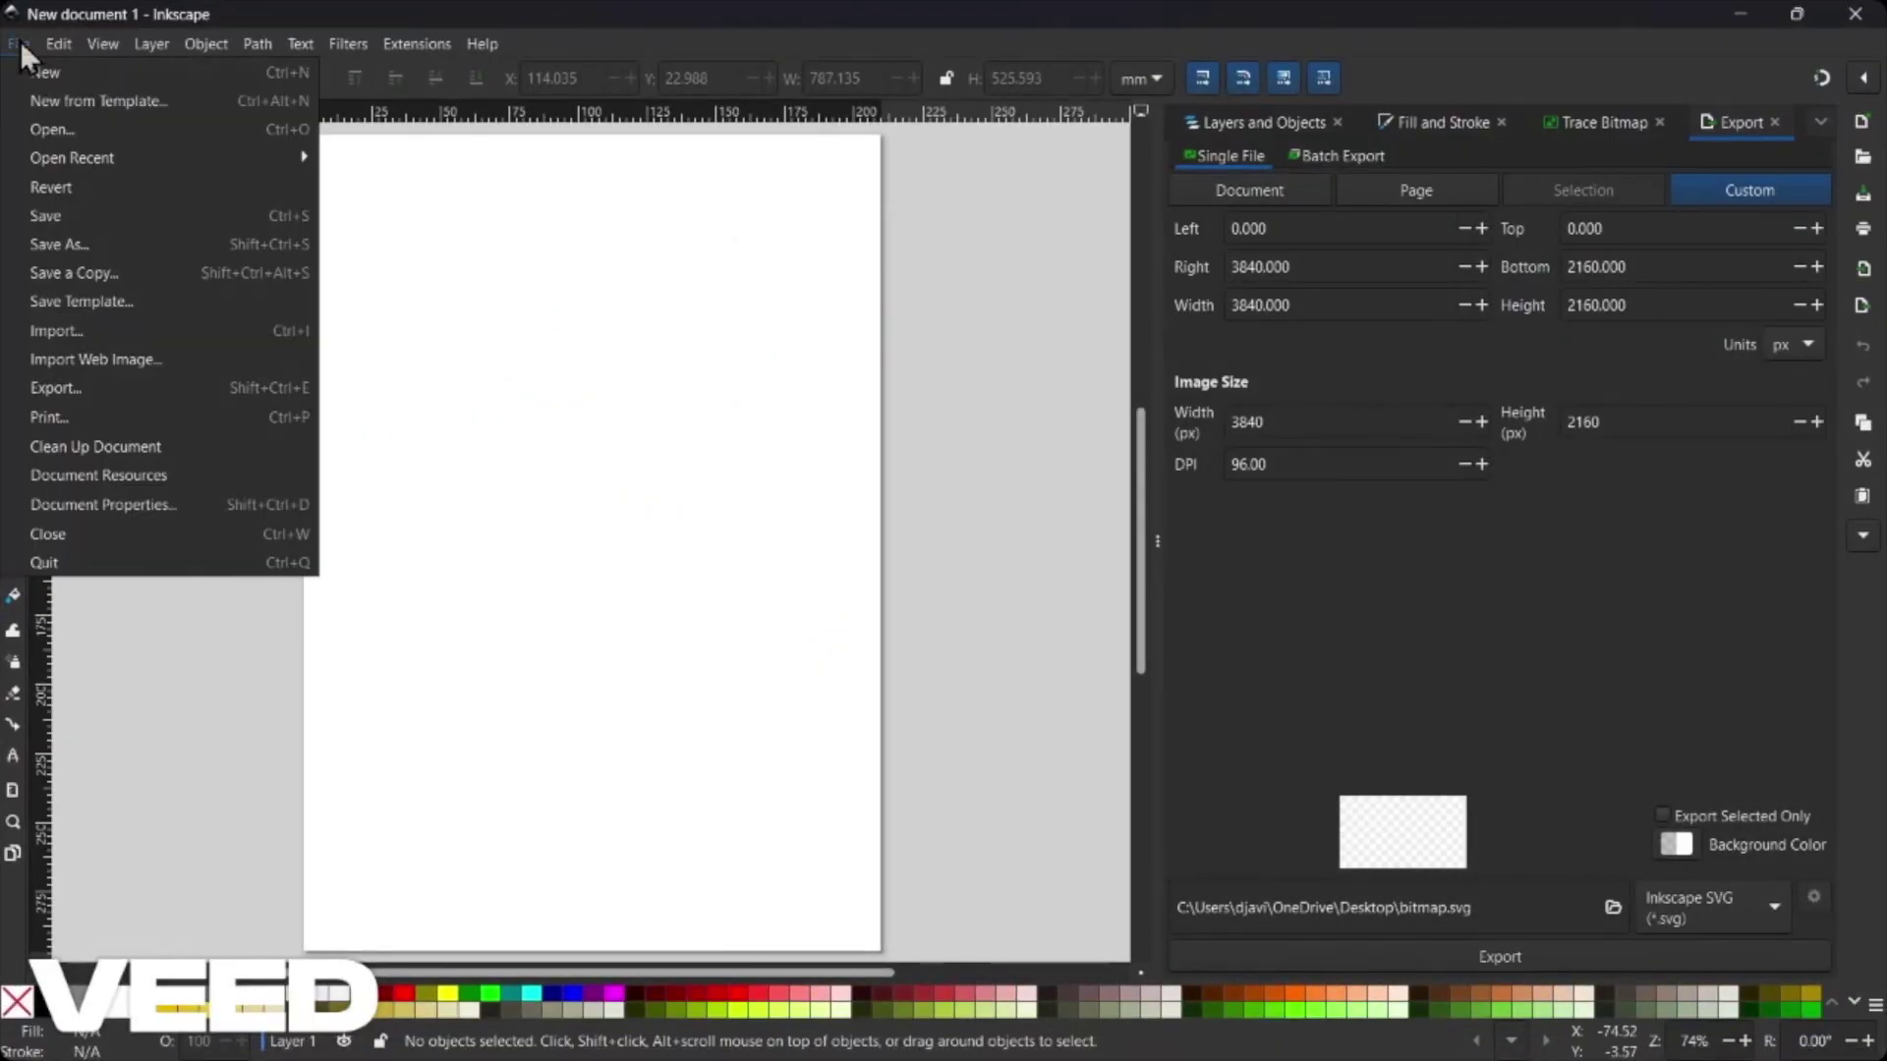
{"action": "left_click", "coordinate": [59, 129]}
{"action": "left_click", "coordinate": [76, 226]}
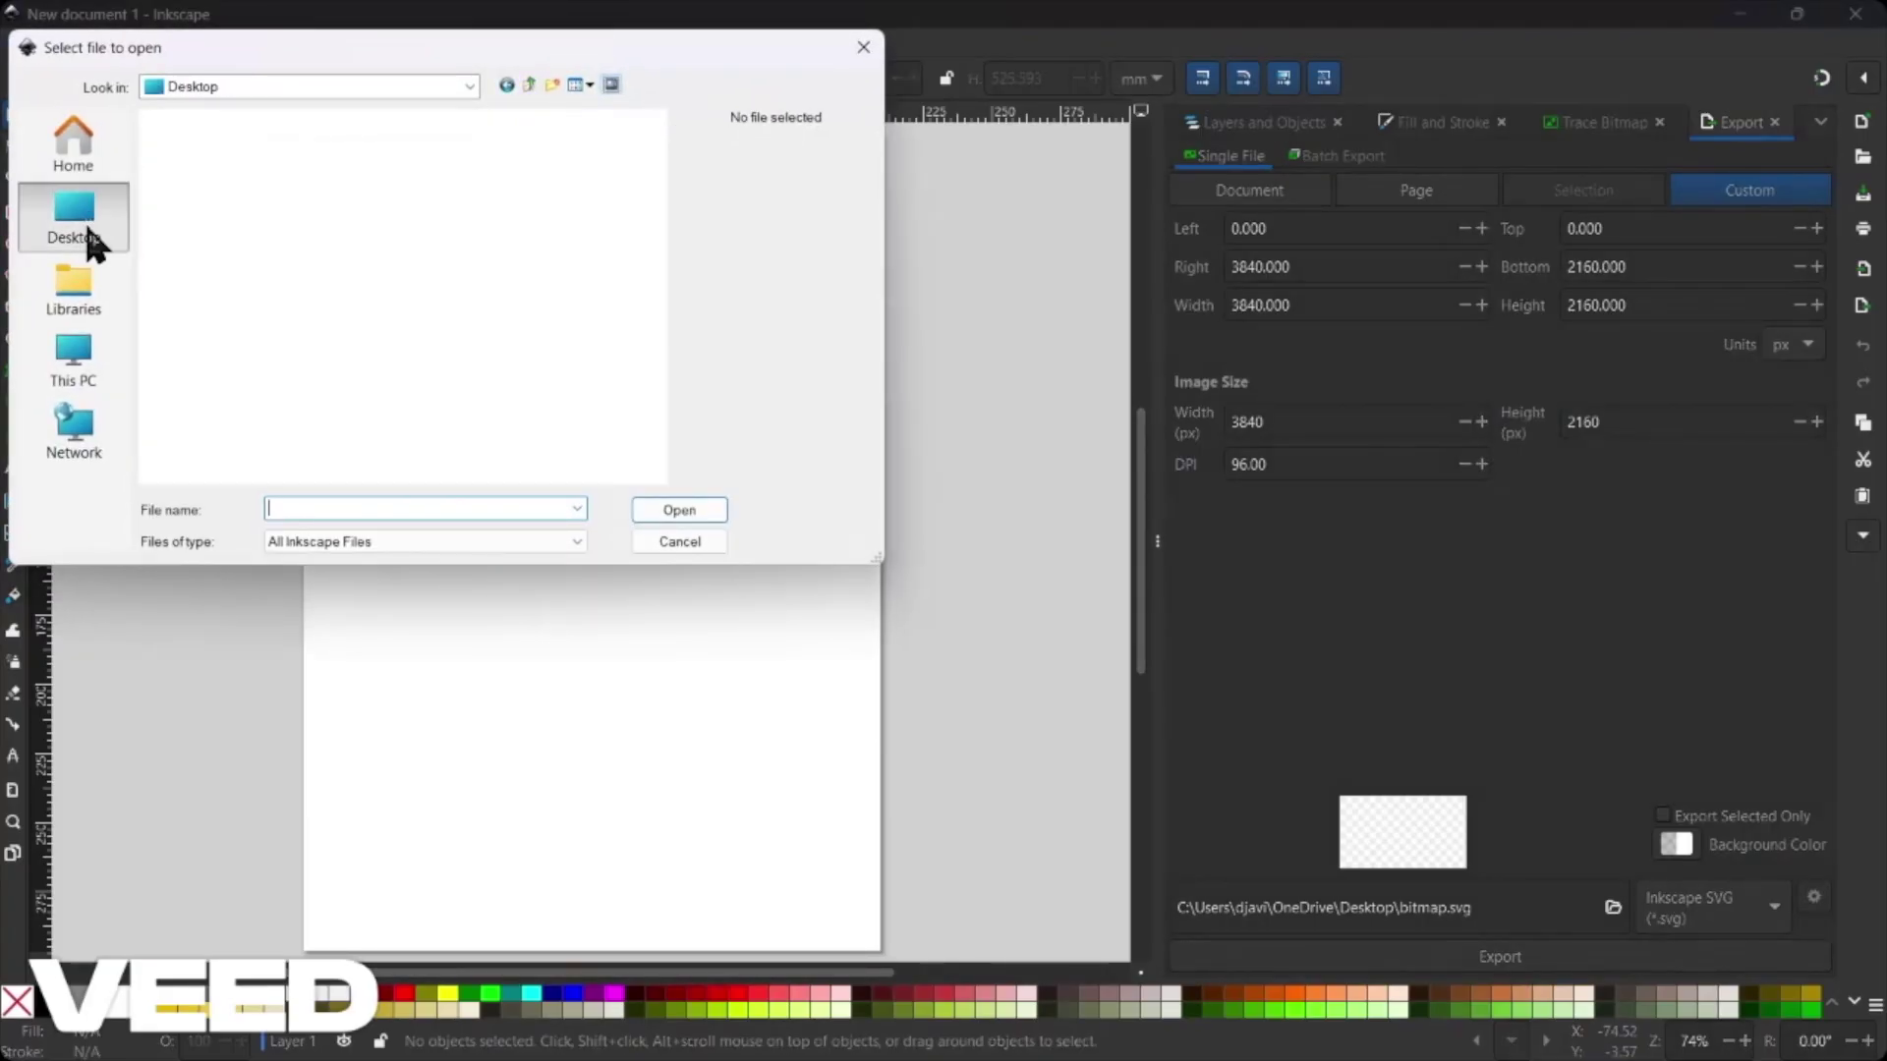
{"action": "scroll", "coordinate": [281, 405], "scroll_direction": "down", "scroll_amount": 5}
{"action": "double_click", "coordinate": [276, 398]}
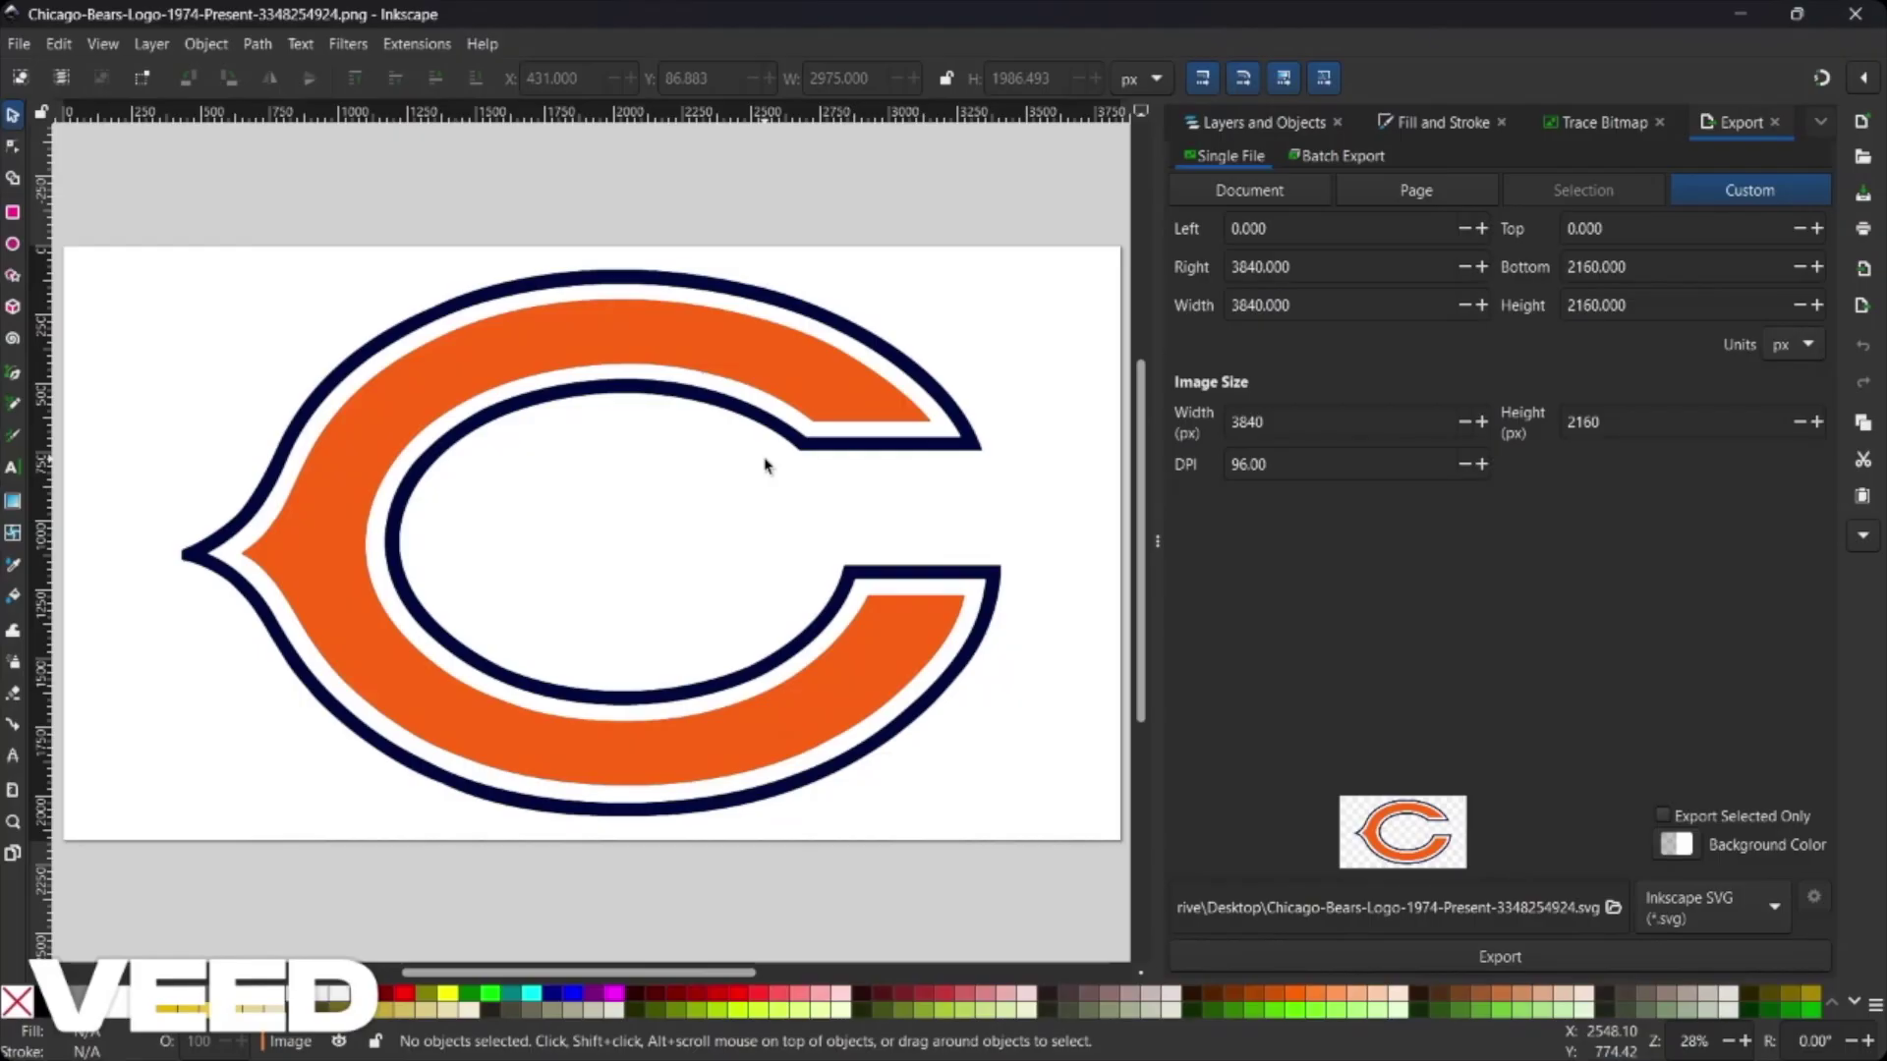
Trace the logo bitmap with a brightness threshold of 0.510 and apply it.
{"action": "right_click", "coordinate": [720, 355]}
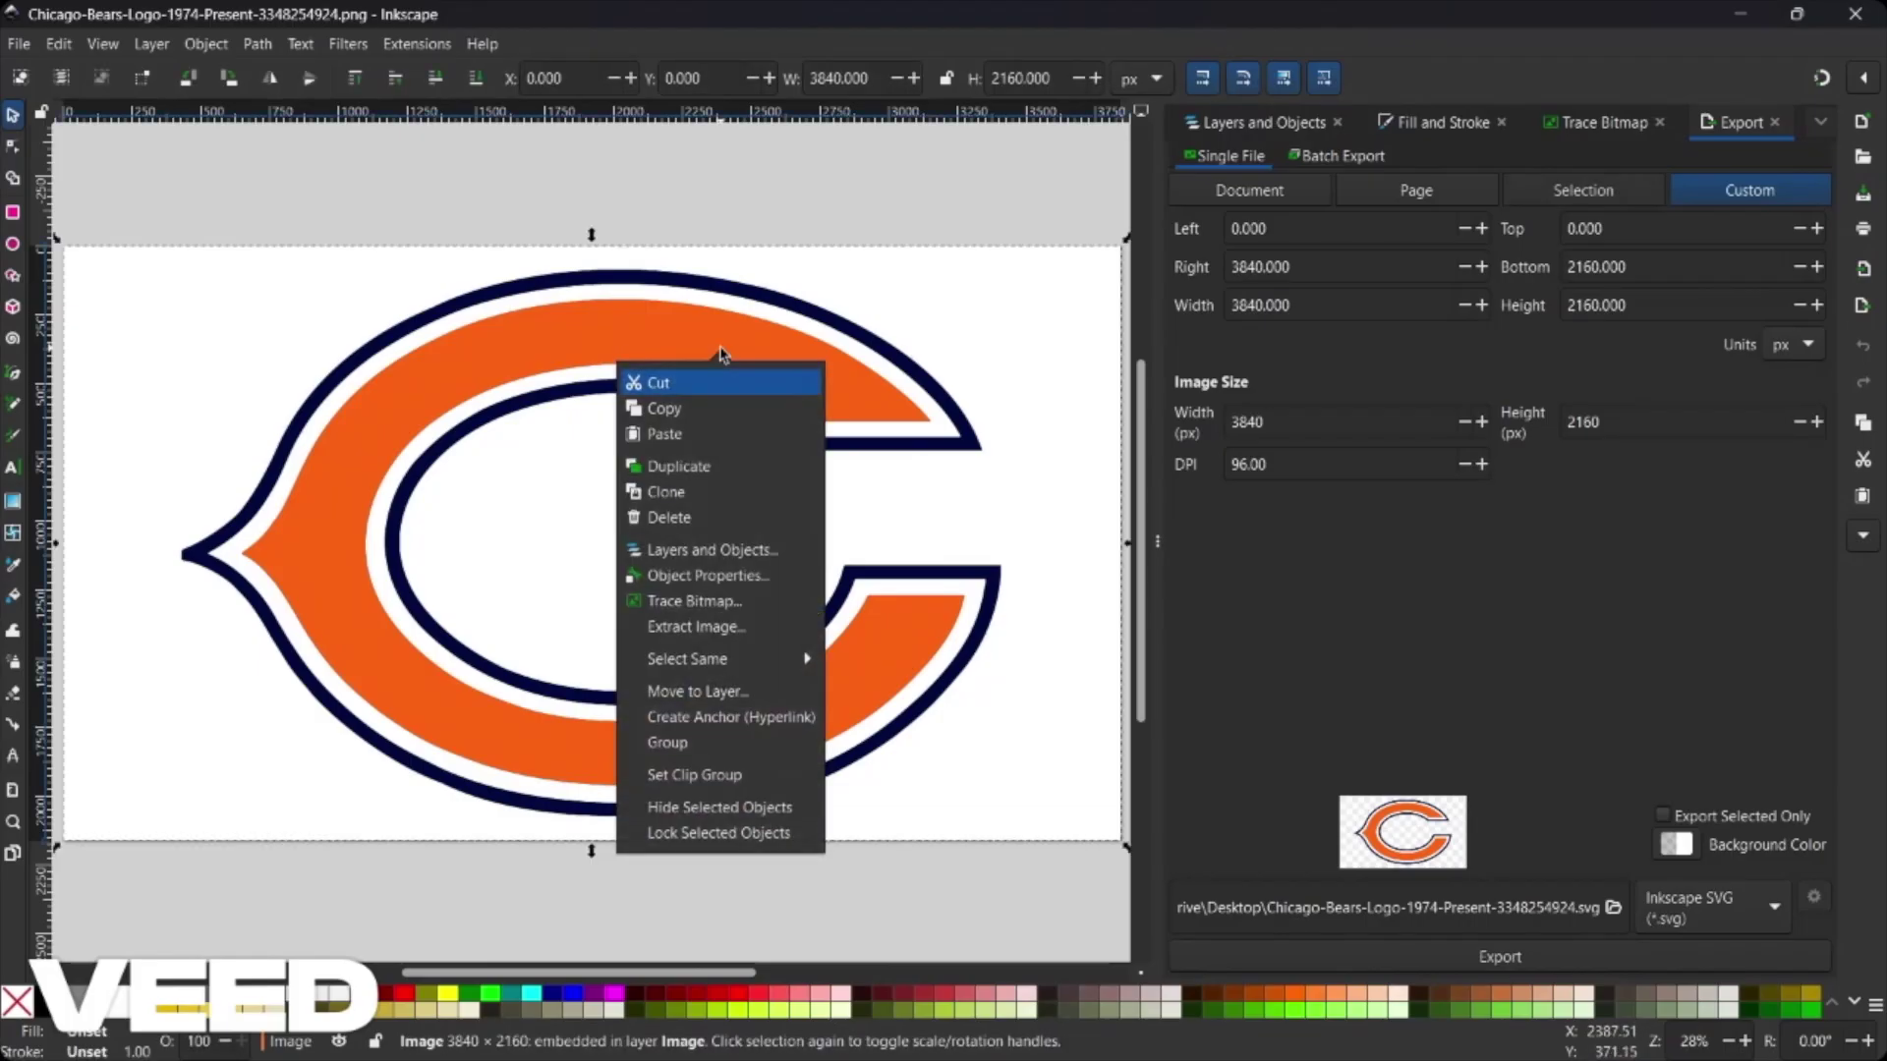
{"action": "left_click", "coordinate": [712, 602]}
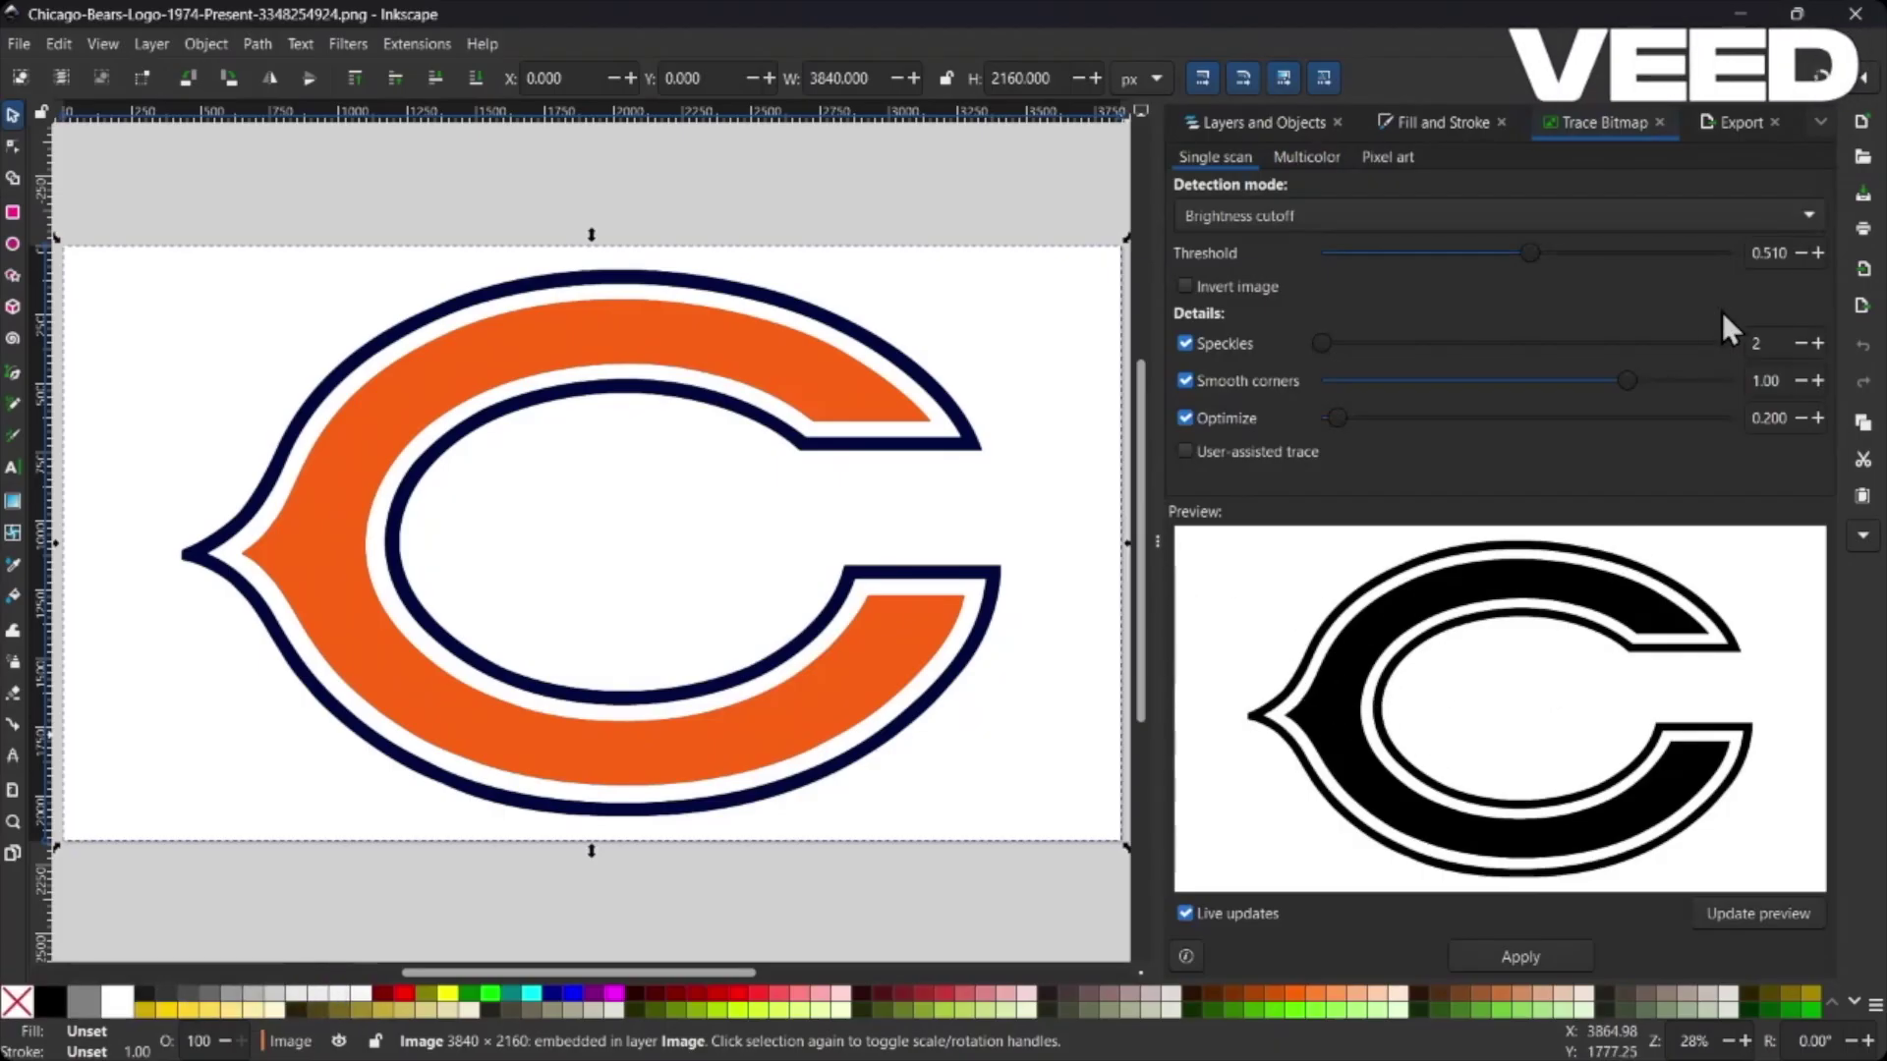
{"action": "left_click", "coordinate": [1800, 254]}
{"action": "left_click", "coordinate": [1801, 253]}
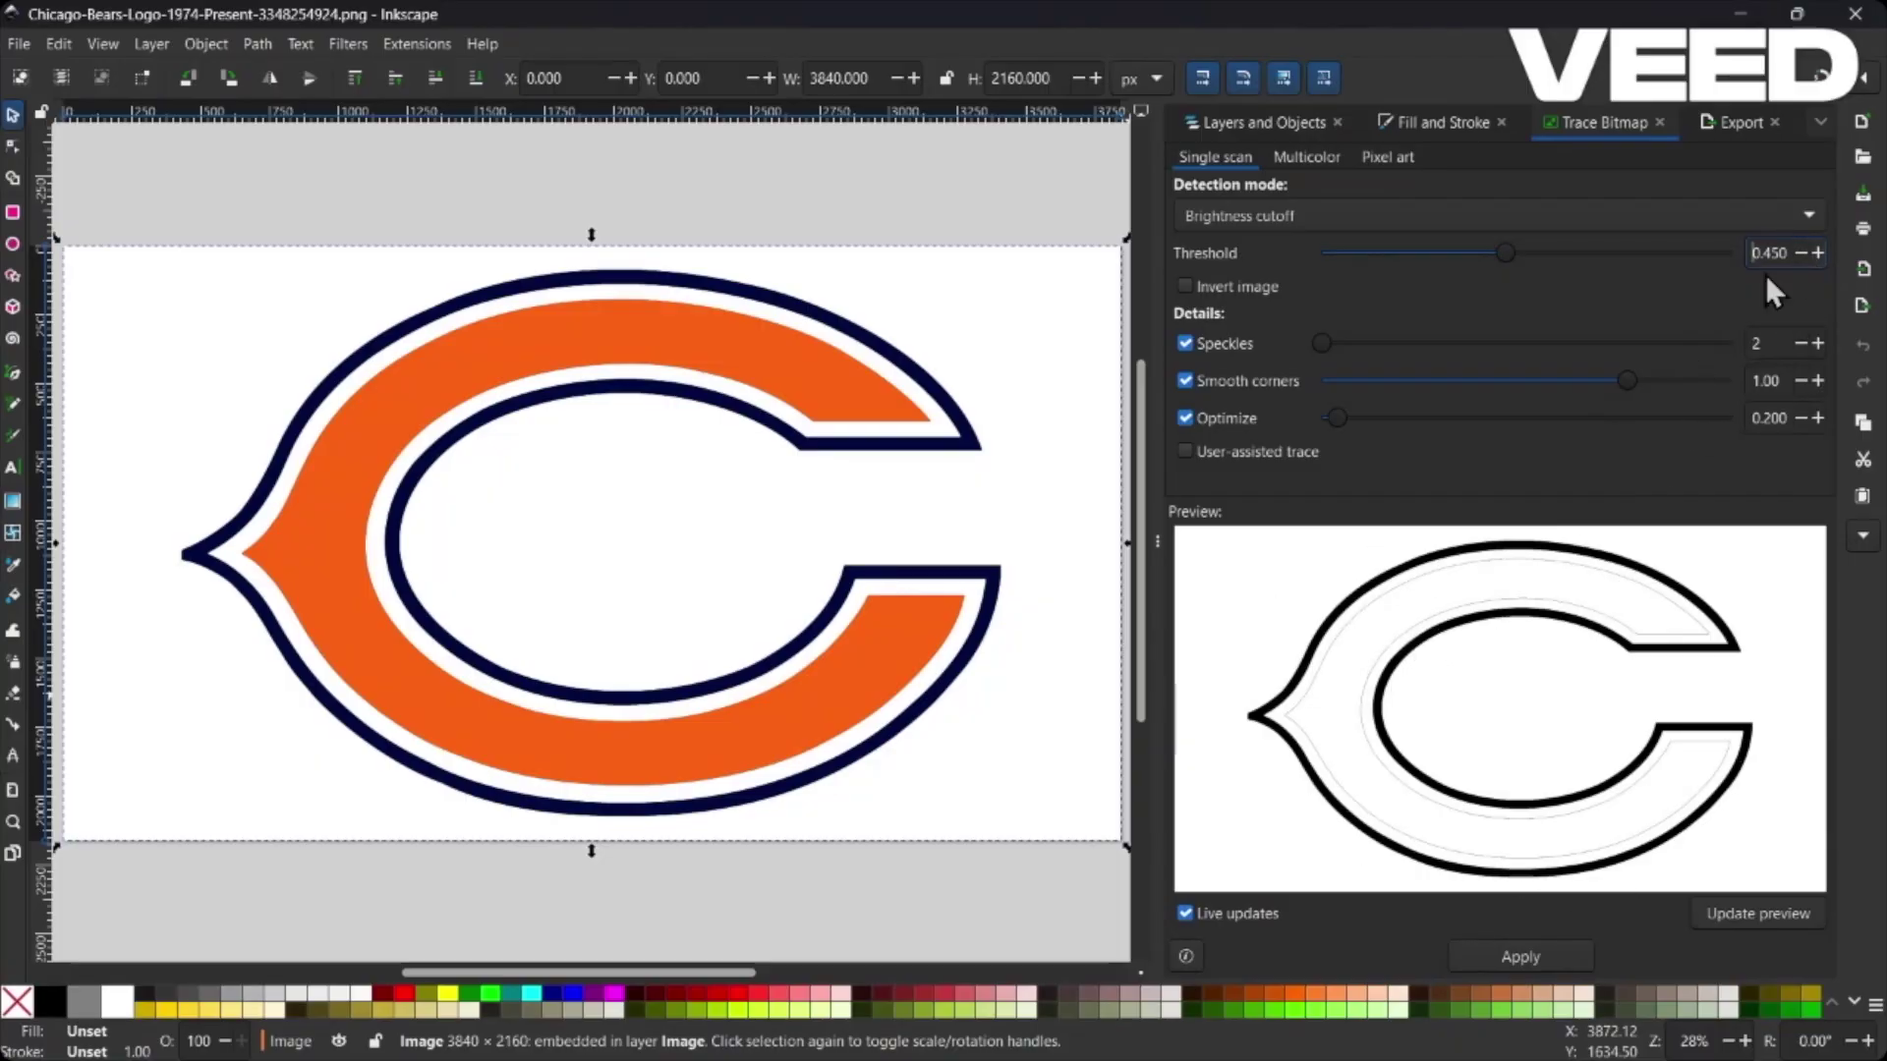
{"action": "left_click", "coordinate": [1817, 252]}
{"action": "left_click", "coordinate": [1817, 253]}
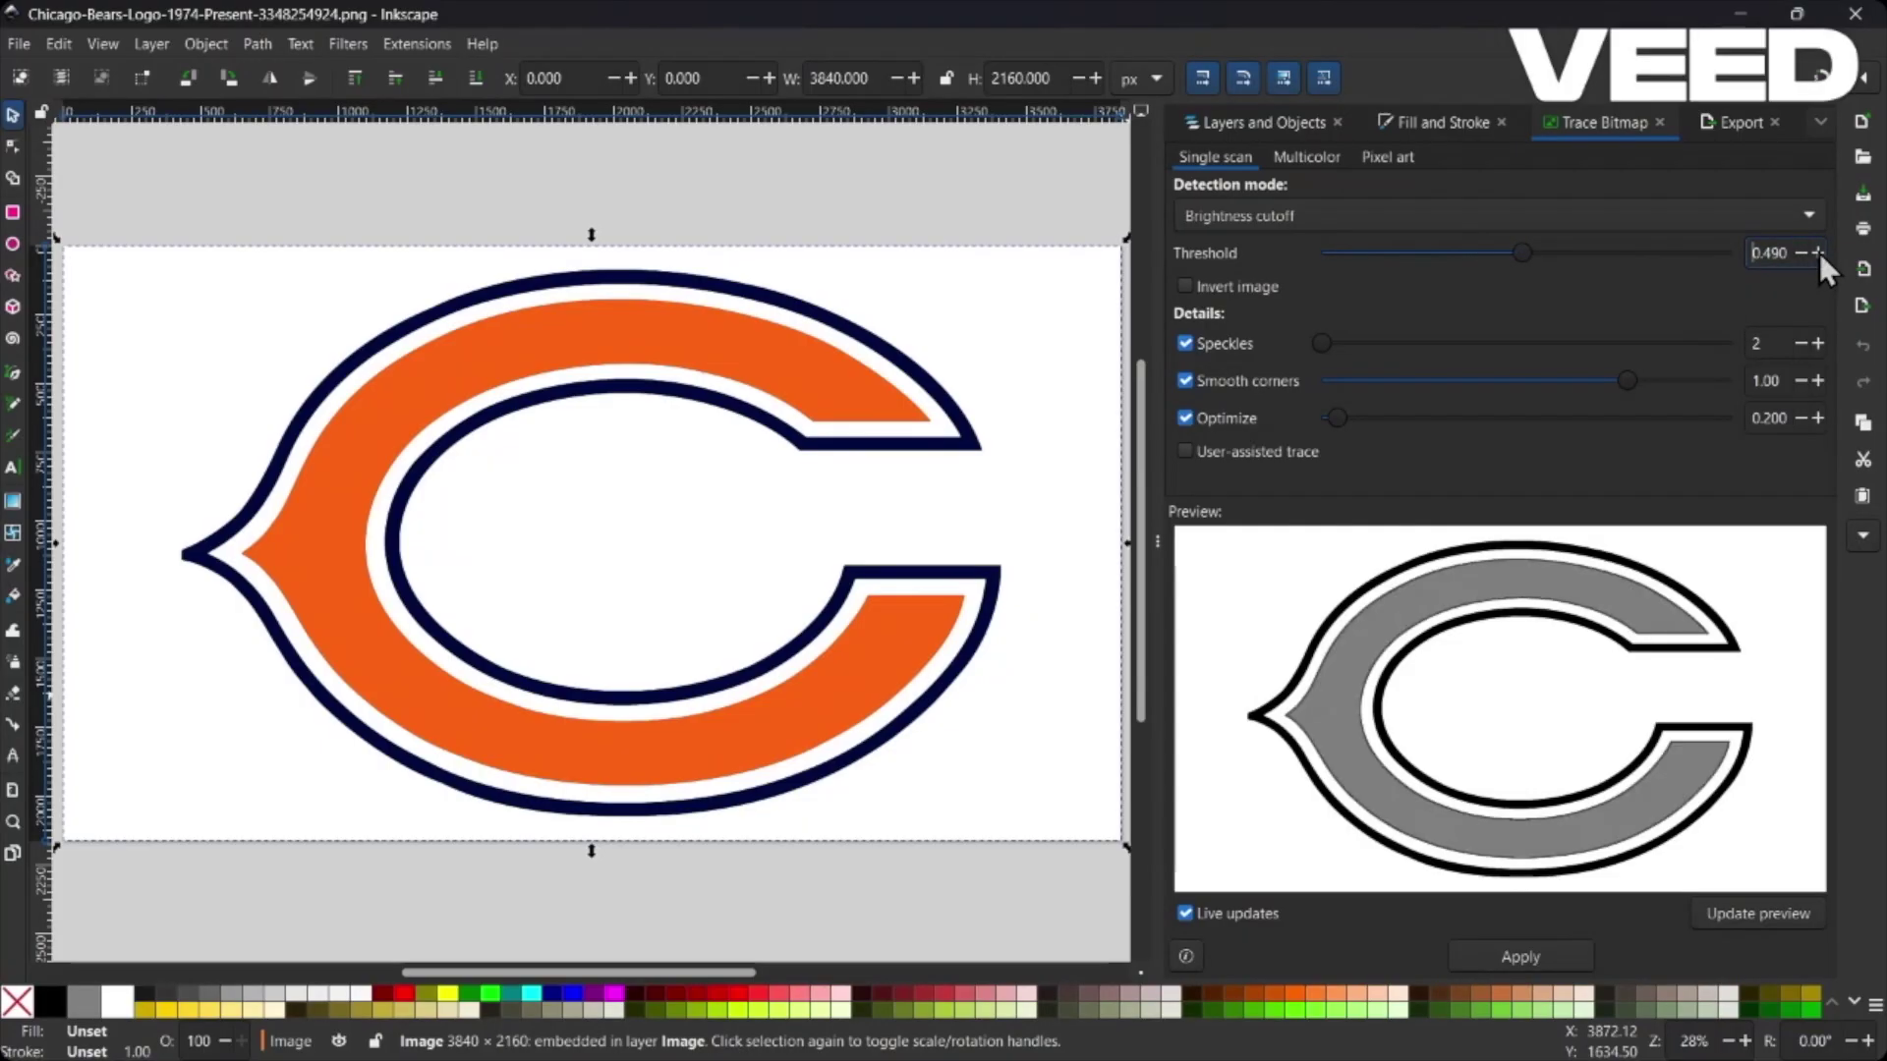
{"action": "left_click", "coordinate": [1816, 253]}
{"action": "left_click", "coordinate": [1817, 252]}
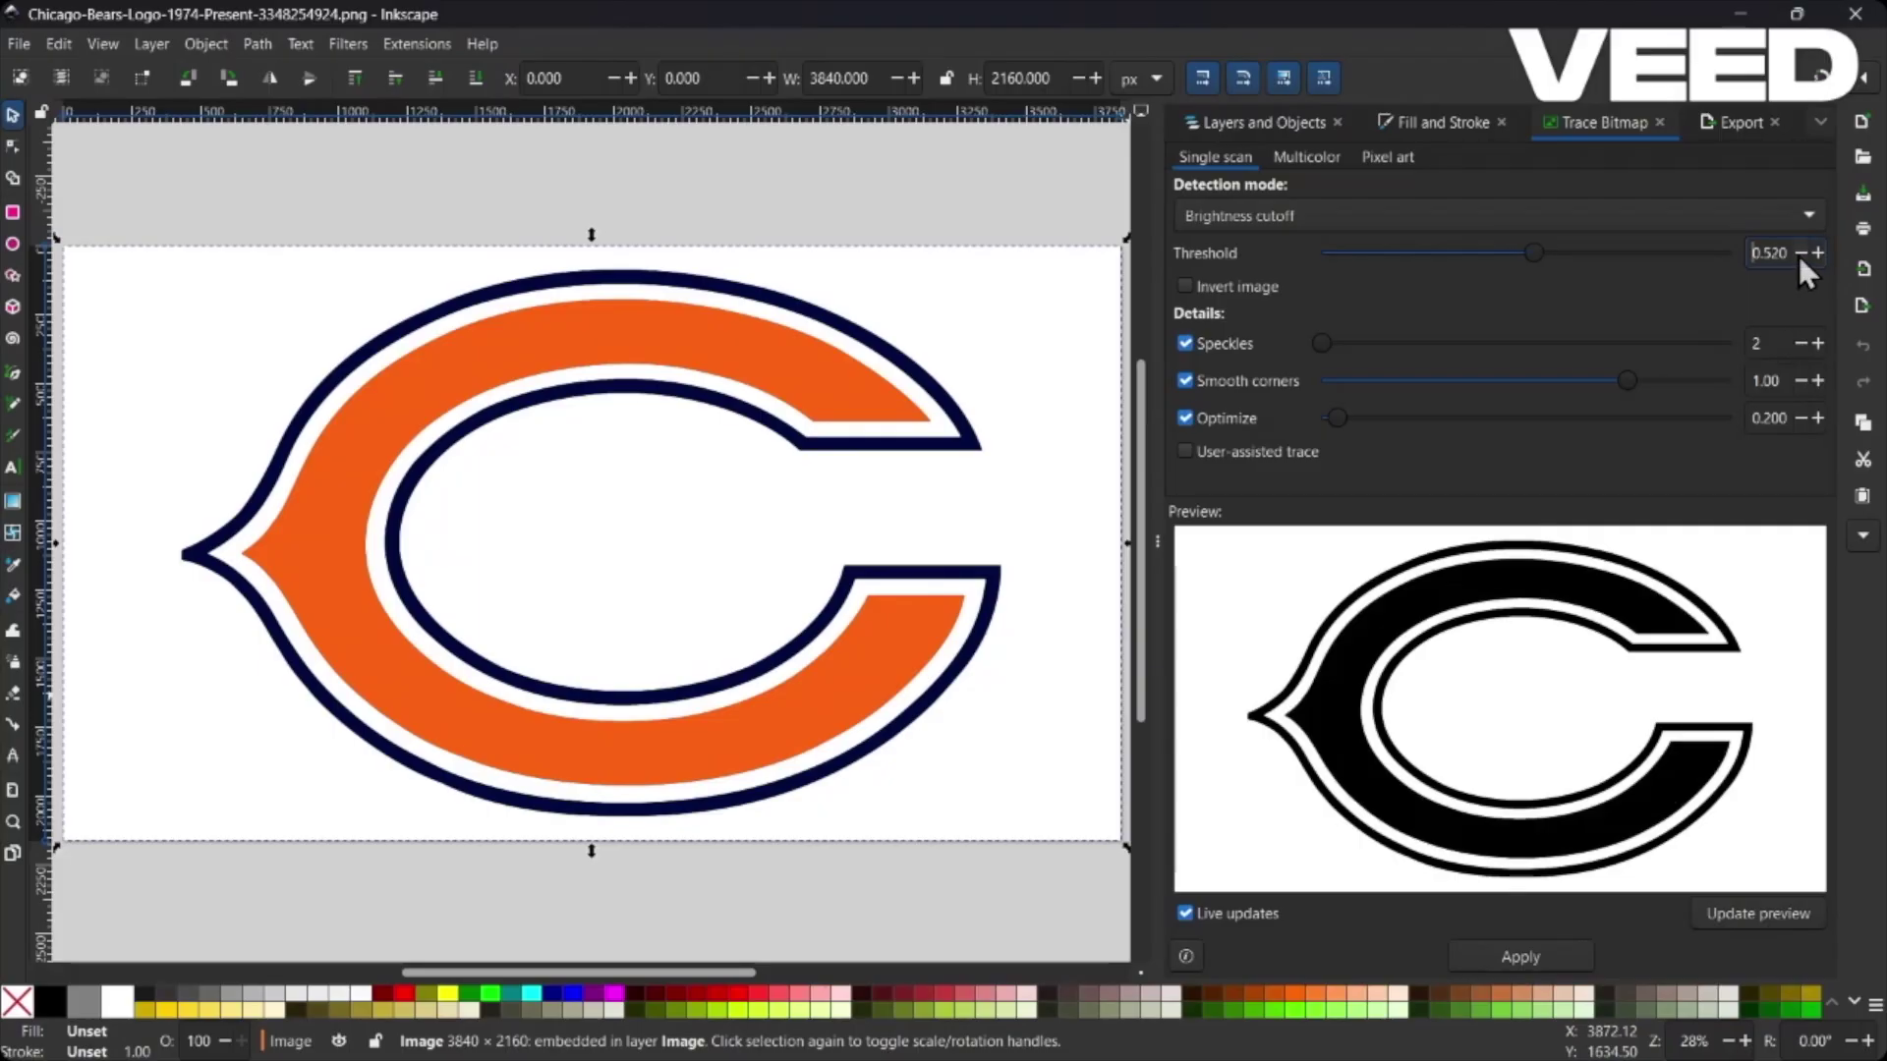
{"action": "left_click", "coordinate": [1800, 254]}
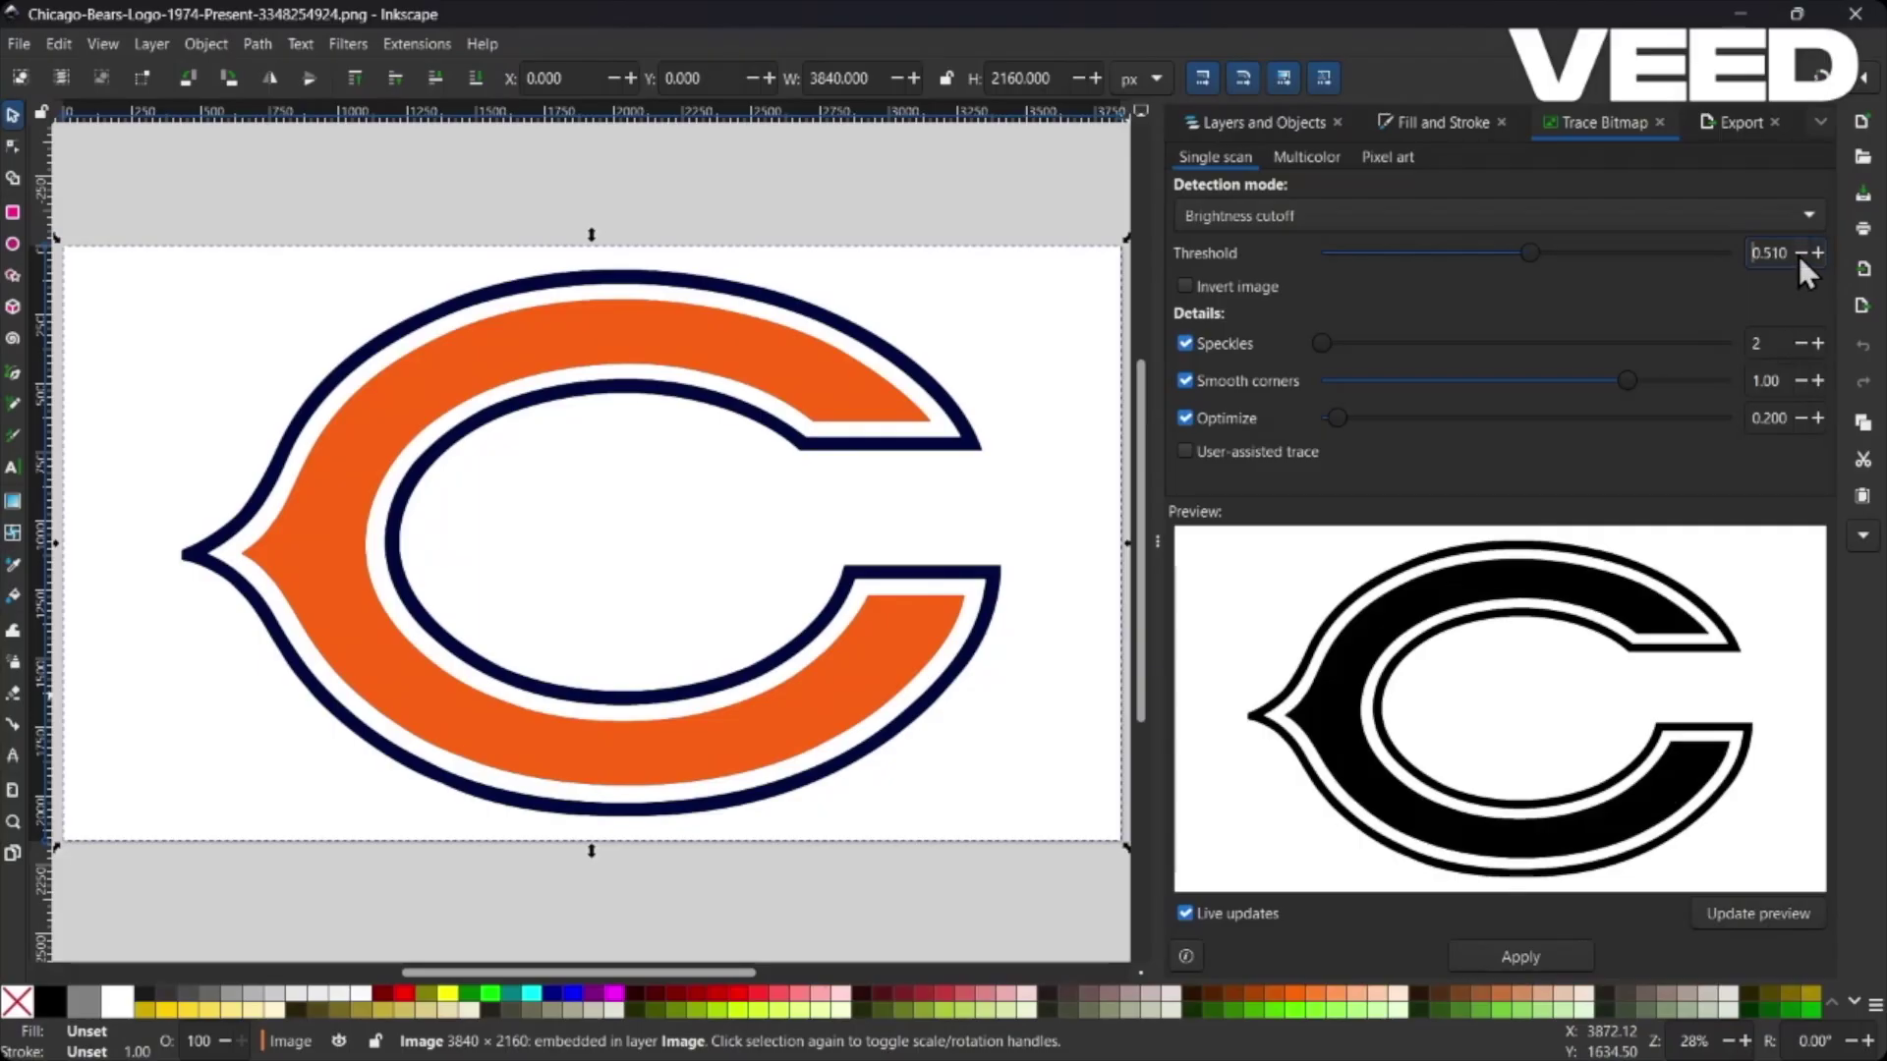
{"action": "left_click", "coordinate": [1528, 946]}
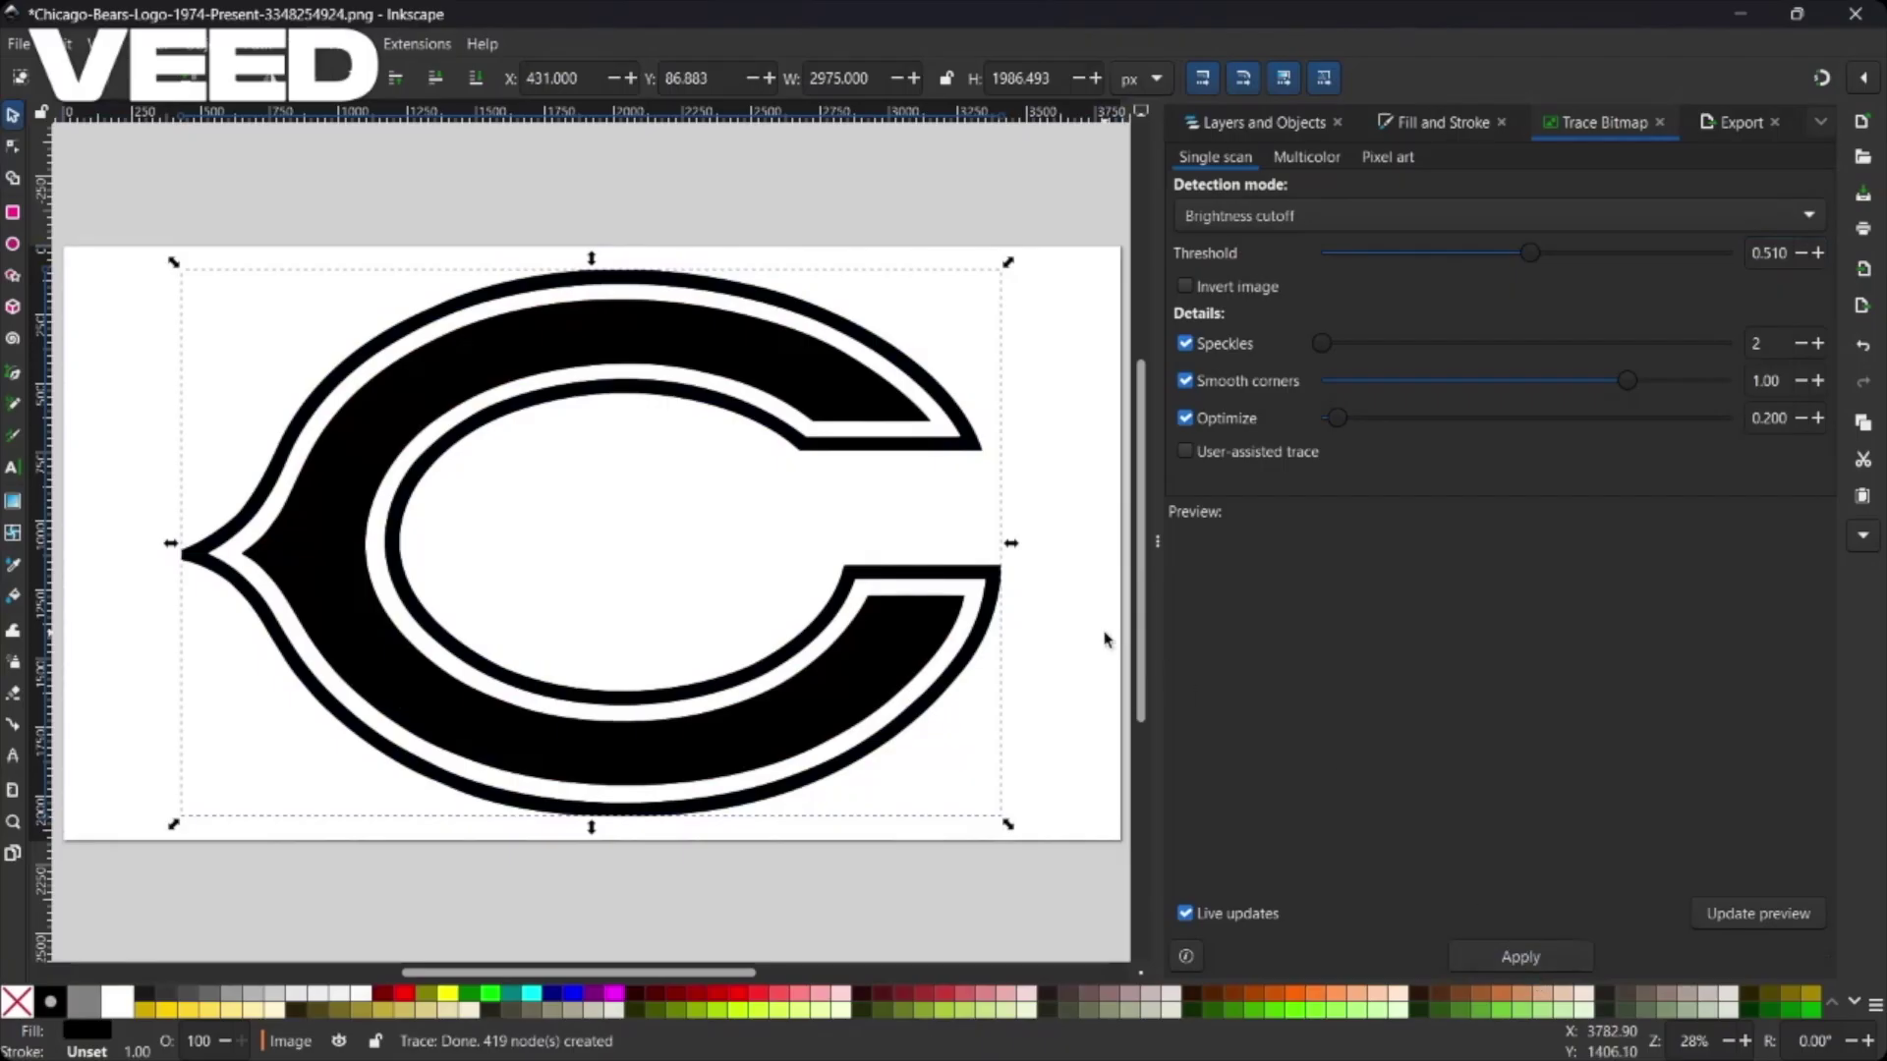
Export the traced logo as an Inkscape SVG to the Desktop, replacing the old file, and close Inkscape.
{"action": "left_click", "coordinate": [1745, 120]}
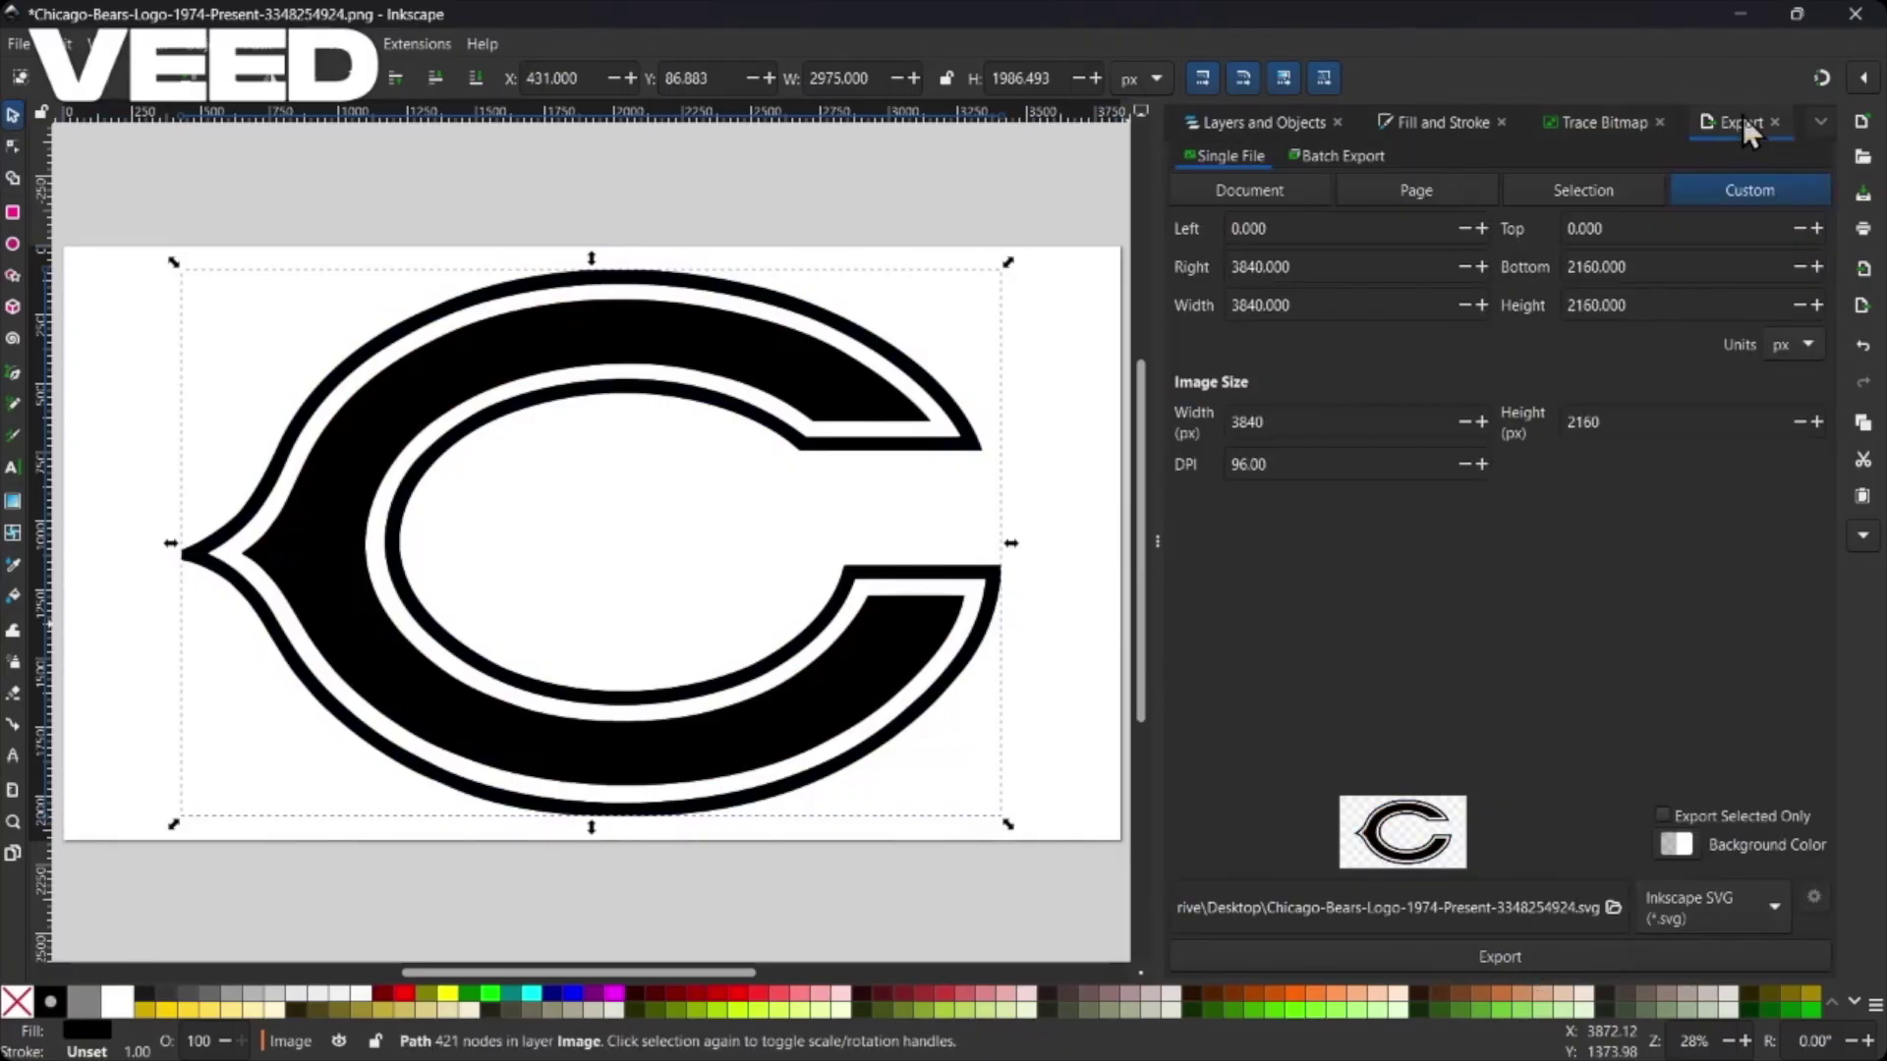
{"action": "left_click", "coordinate": [1614, 902]}
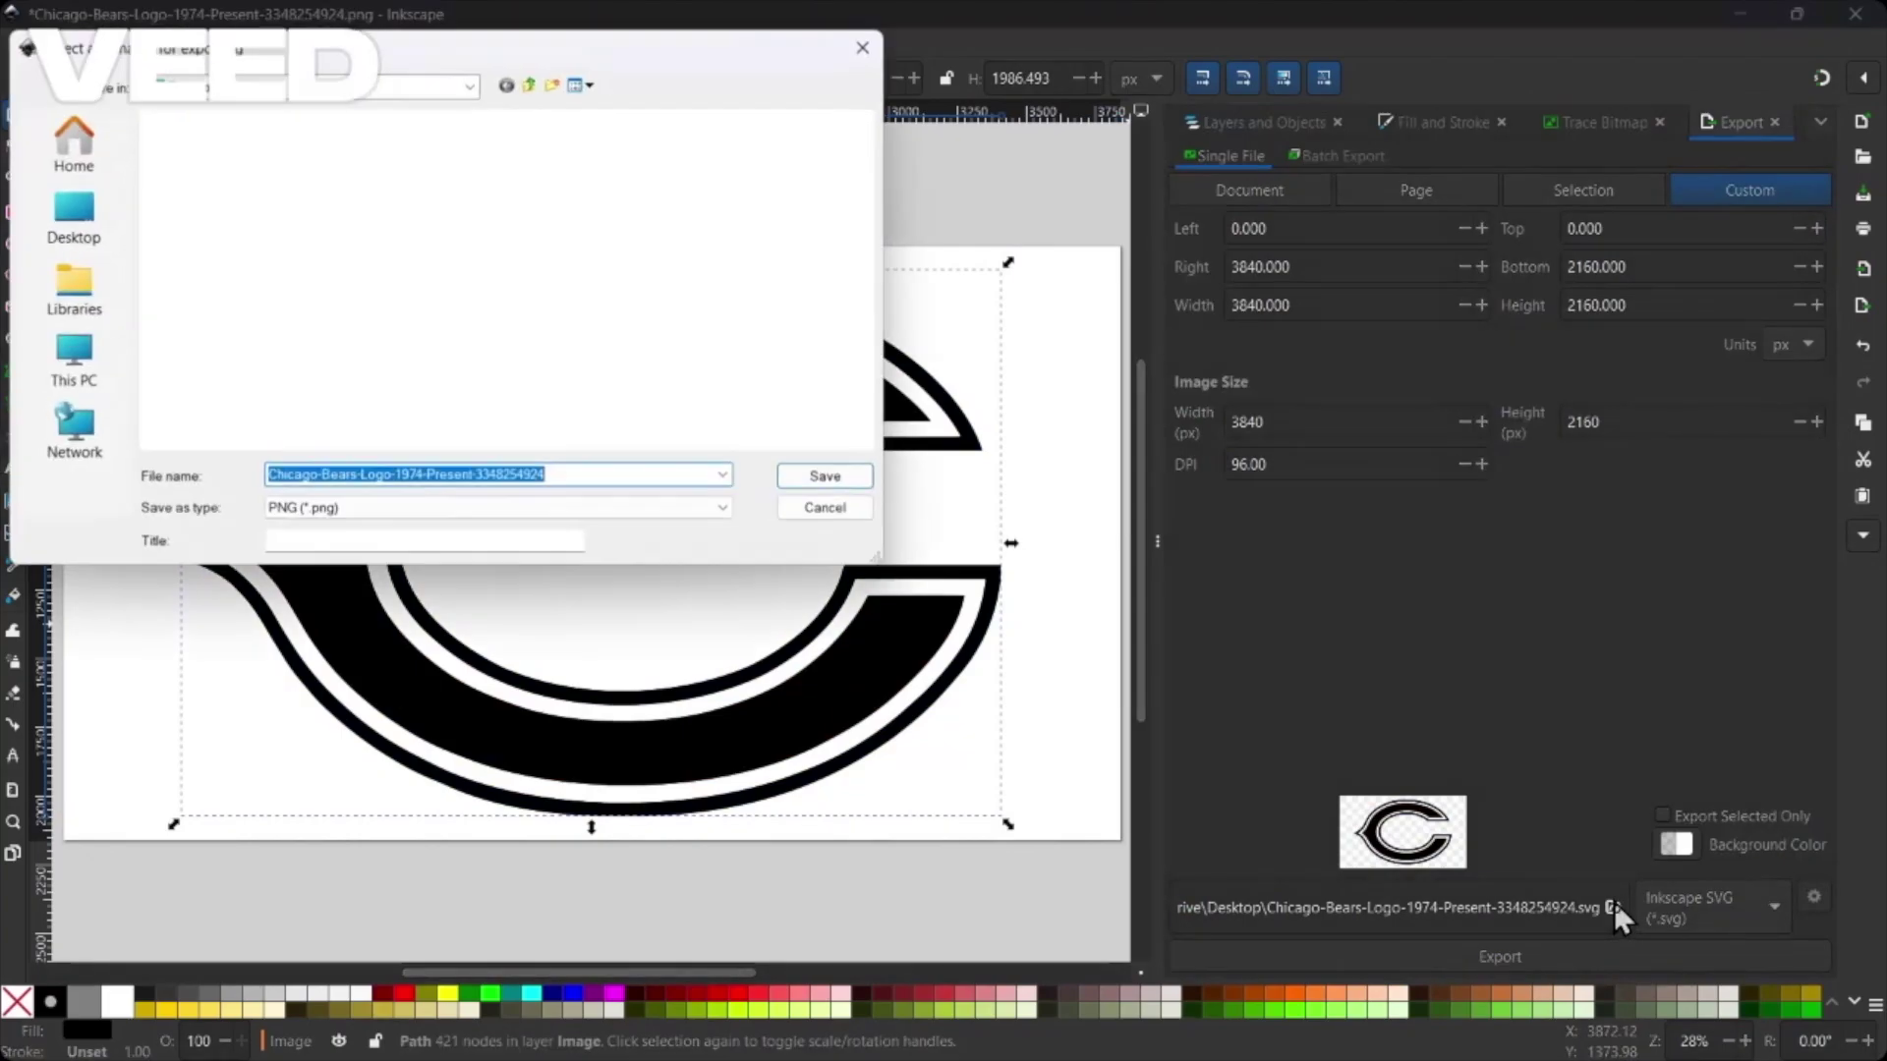
{"action": "left_click", "coordinate": [715, 509]}
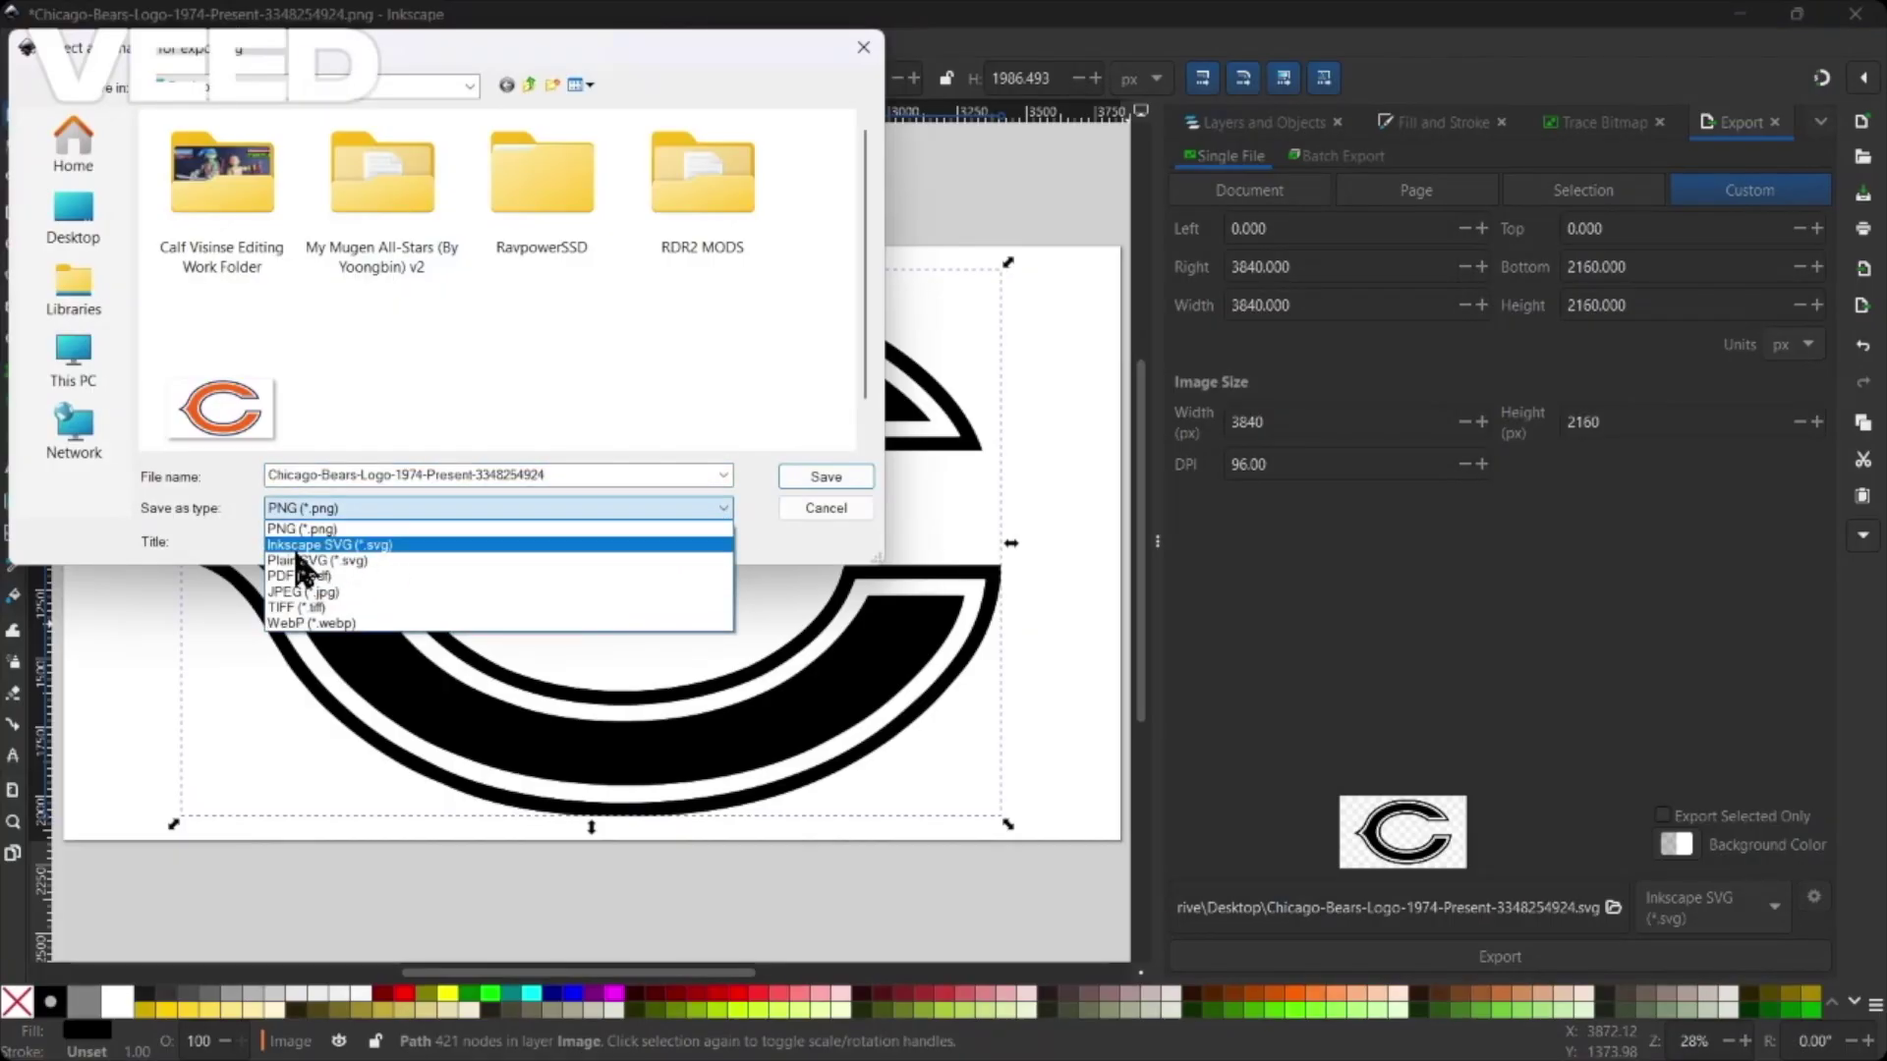
{"action": "left_click", "coordinate": [373, 545]}
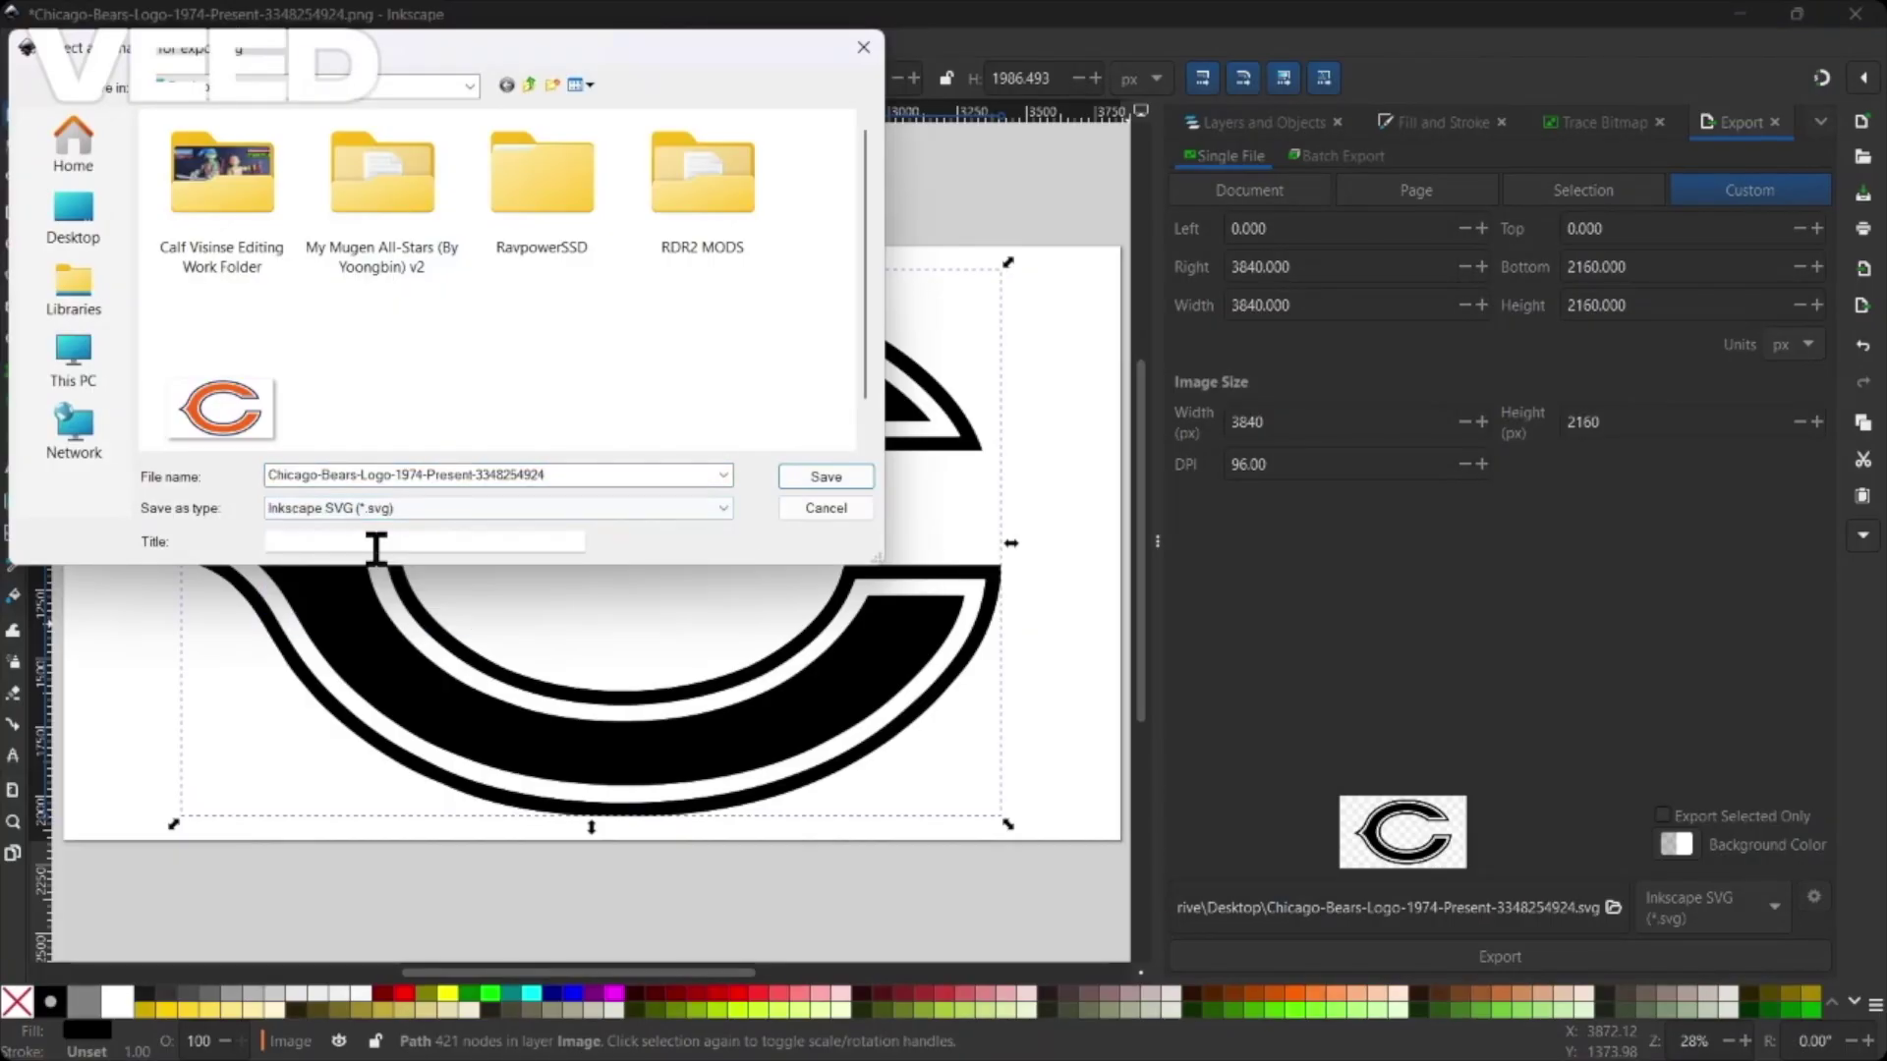
{"action": "left_click", "coordinate": [812, 476]}
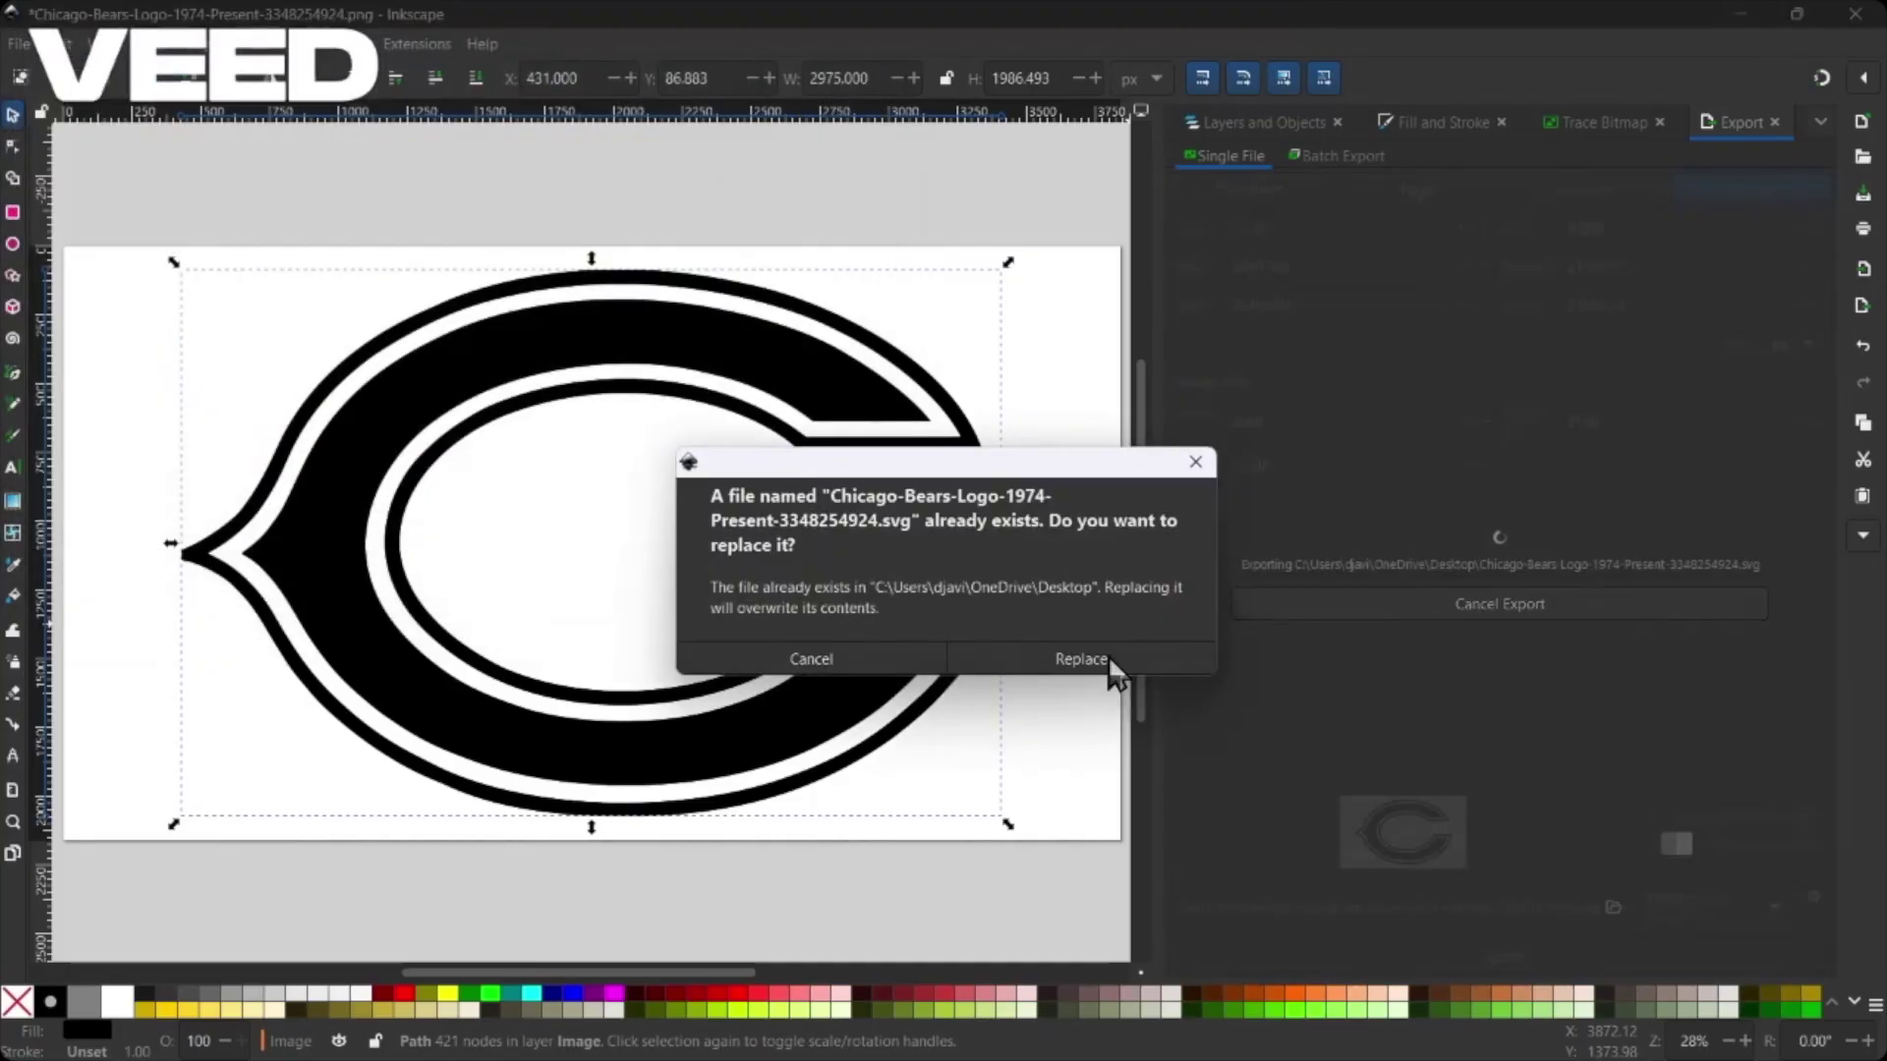
{"action": "left_click", "coordinate": [1071, 660]}
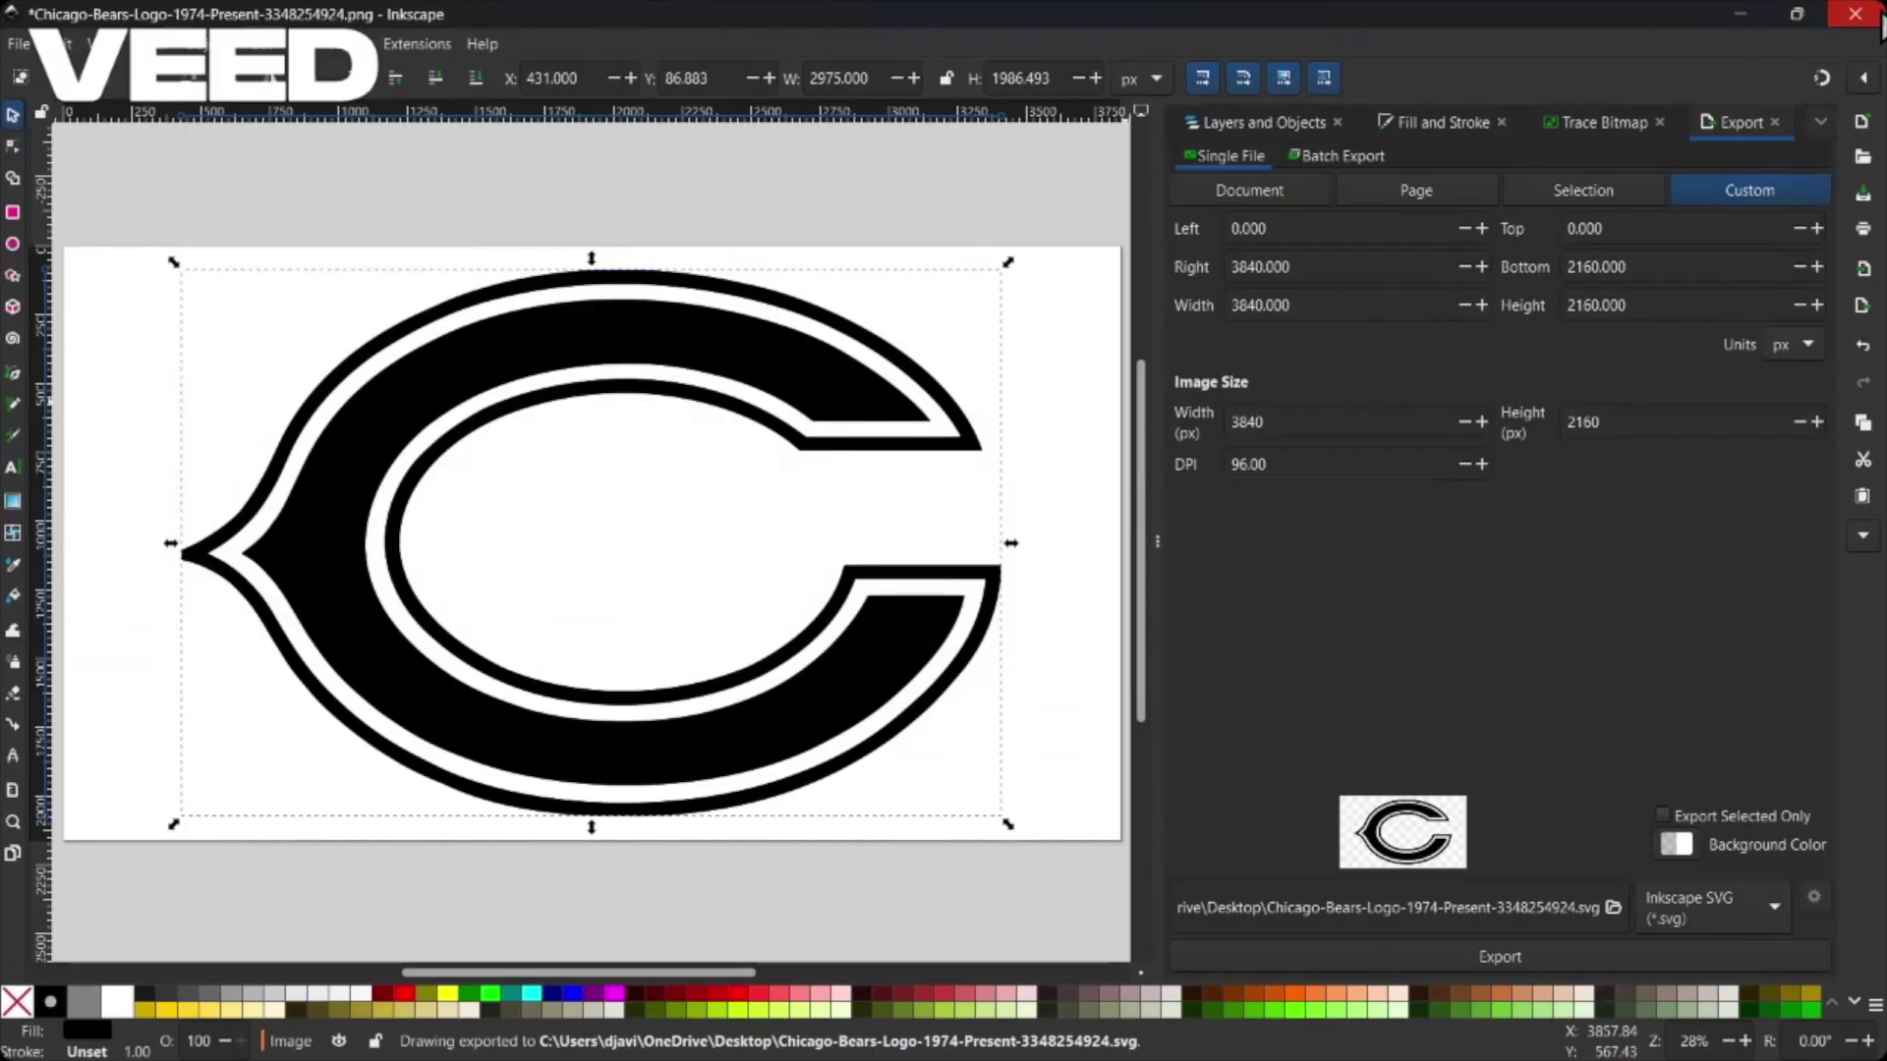
{"action": "left_click", "coordinate": [1855, 14]}
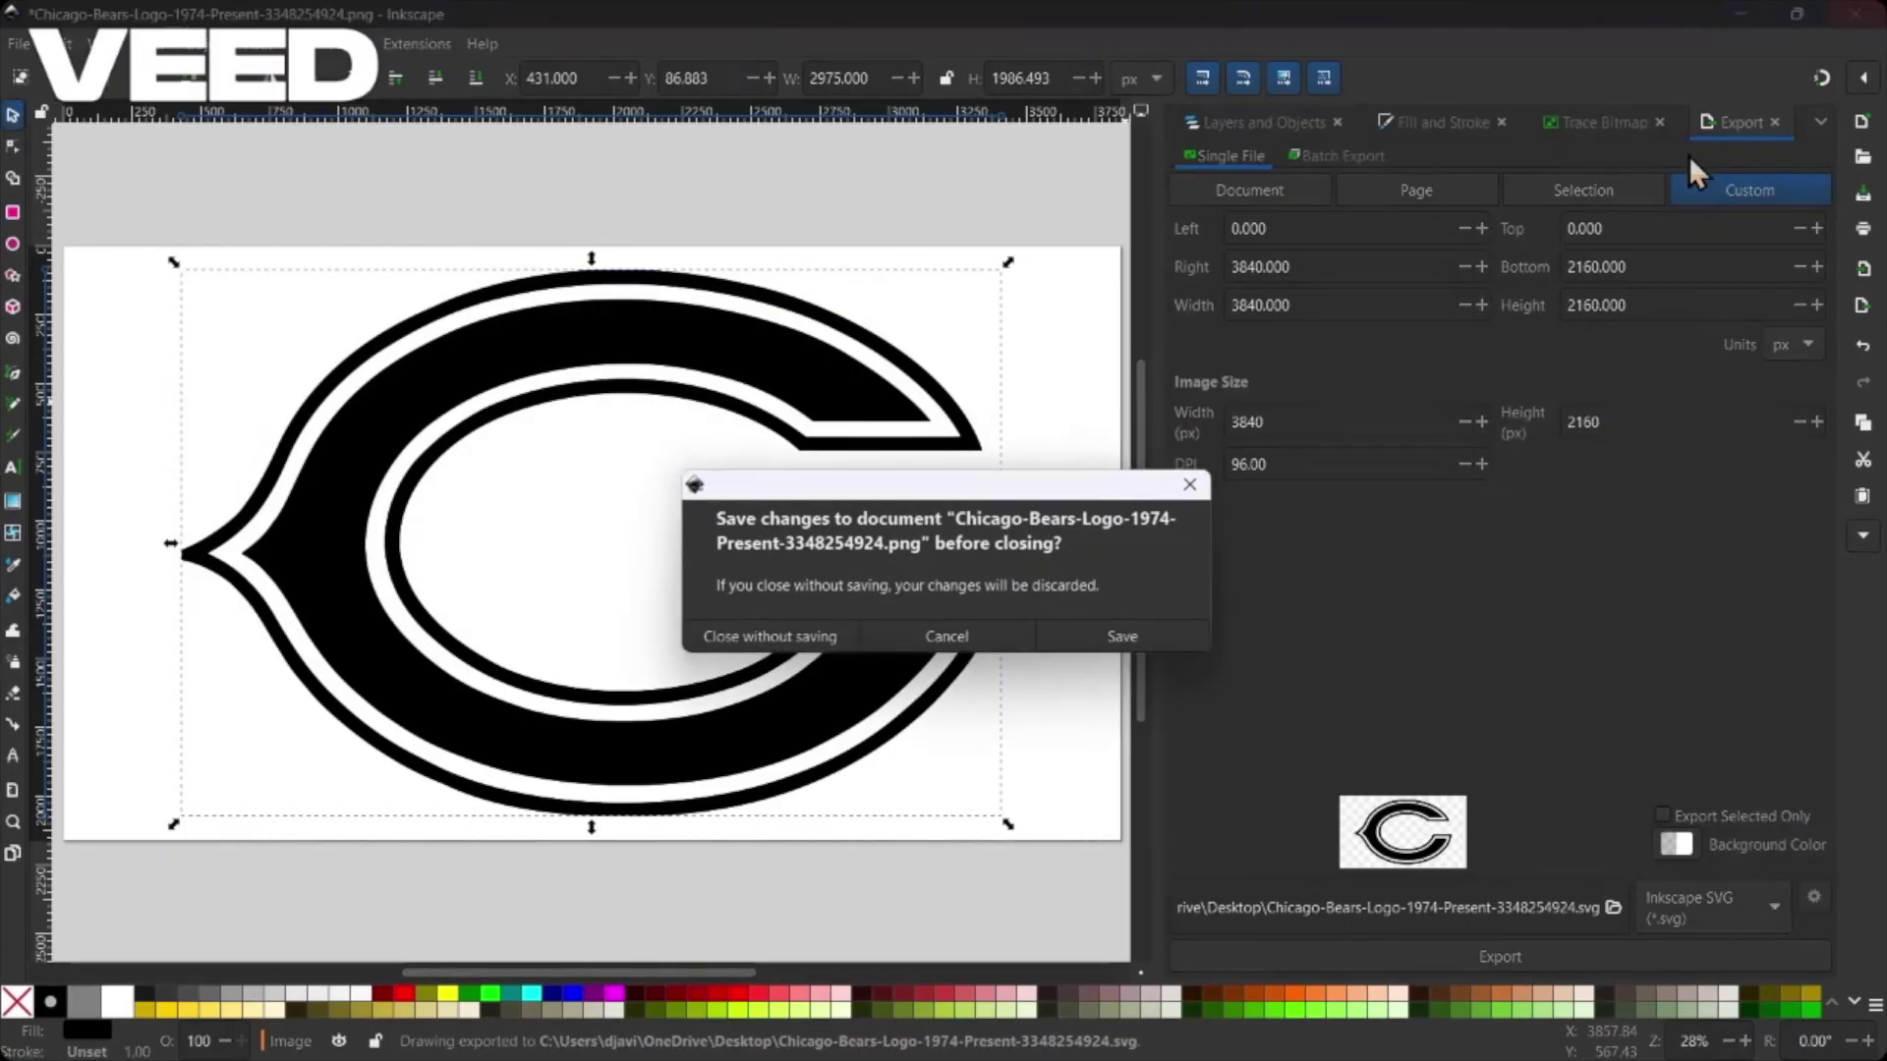
Quit Inkscape without saving and pick the Chicago-Bears-Logo SVG from the Desktop for Tinkercad import.
{"action": "left_click", "coordinate": [804, 641]}
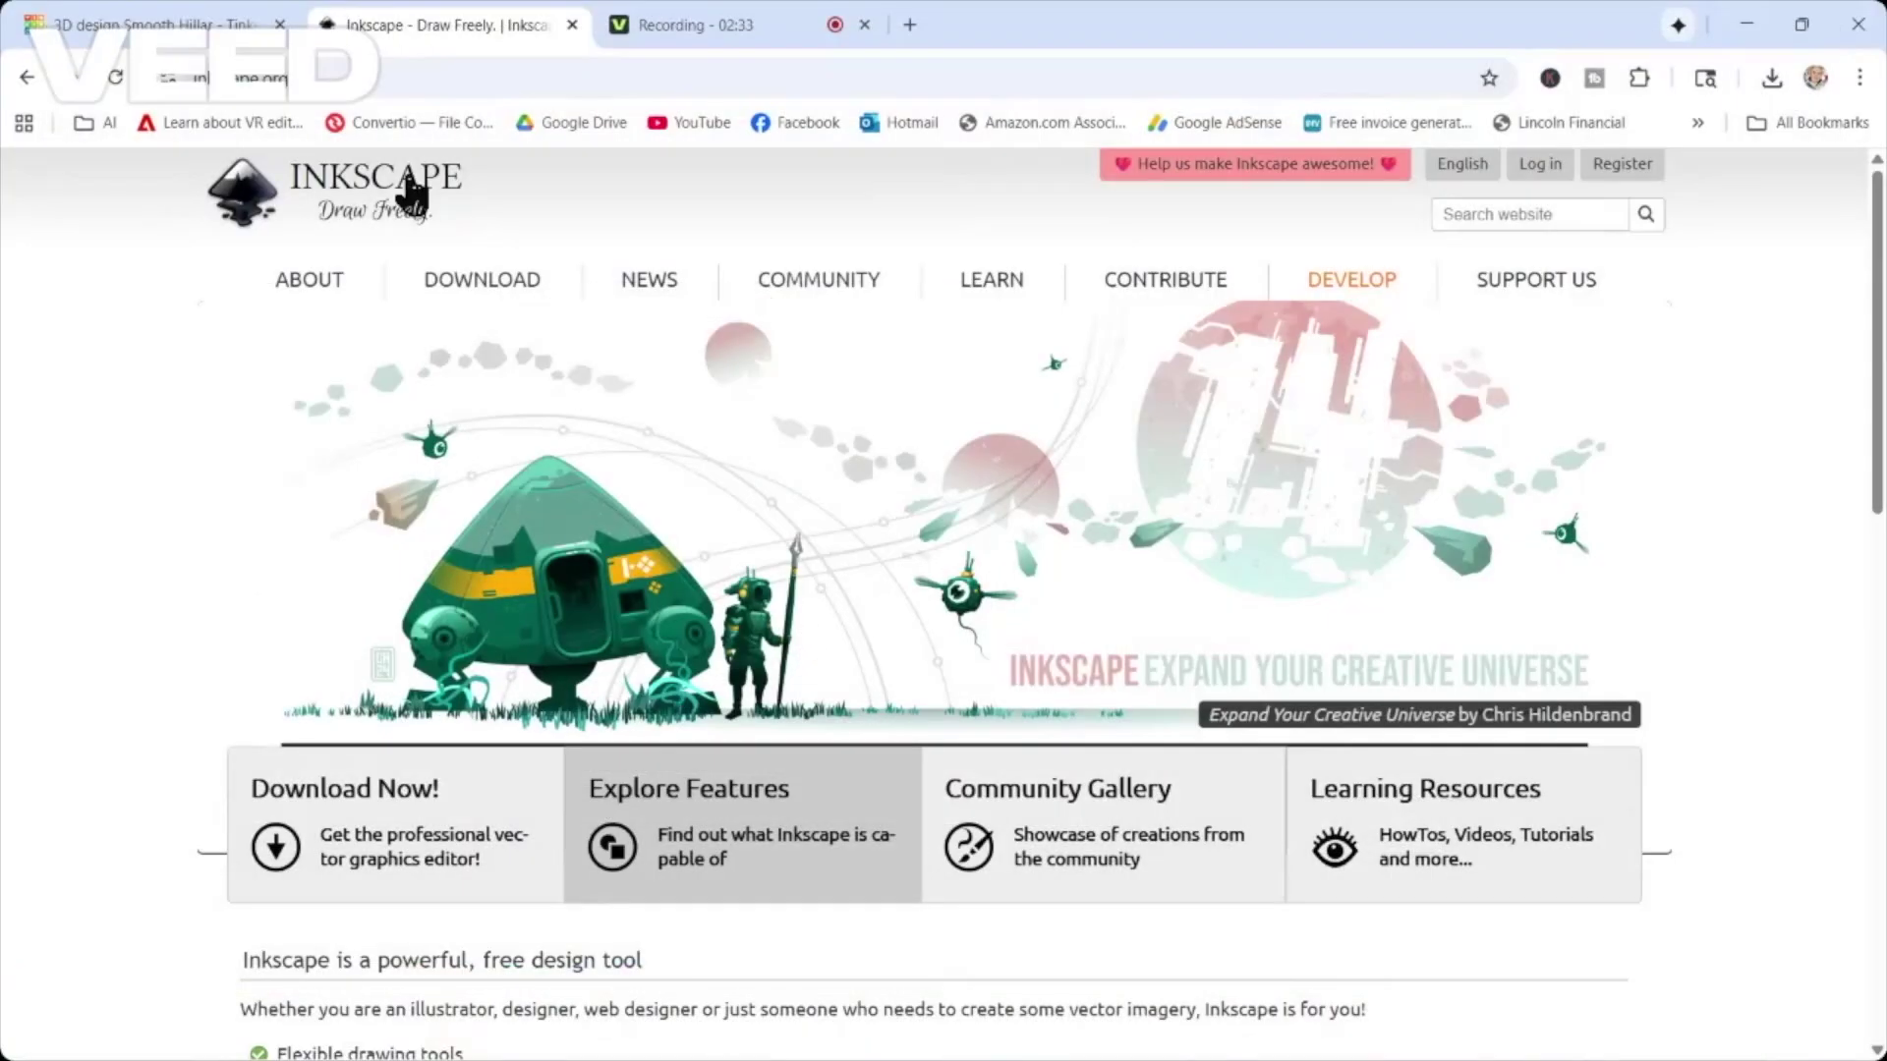
{"action": "left_click", "coordinate": [126, 26]}
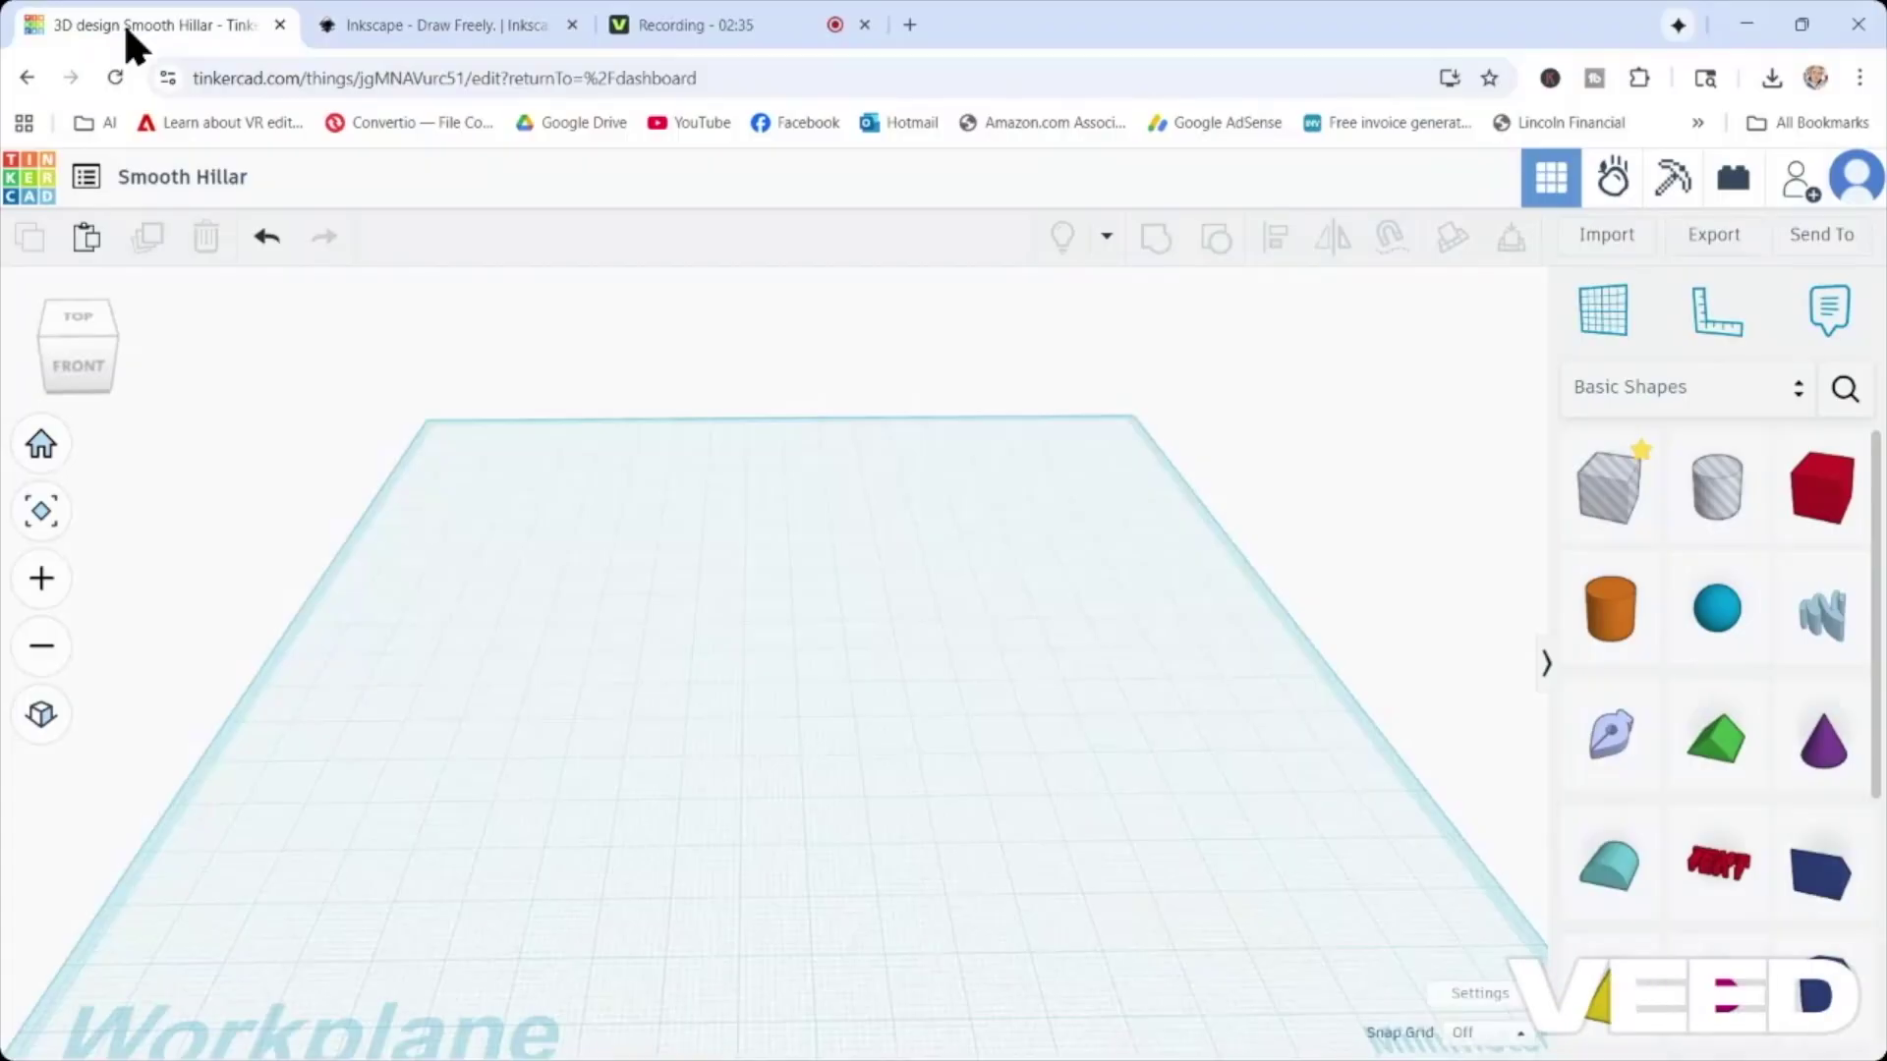
{"action": "left_click", "coordinate": [1609, 244]}
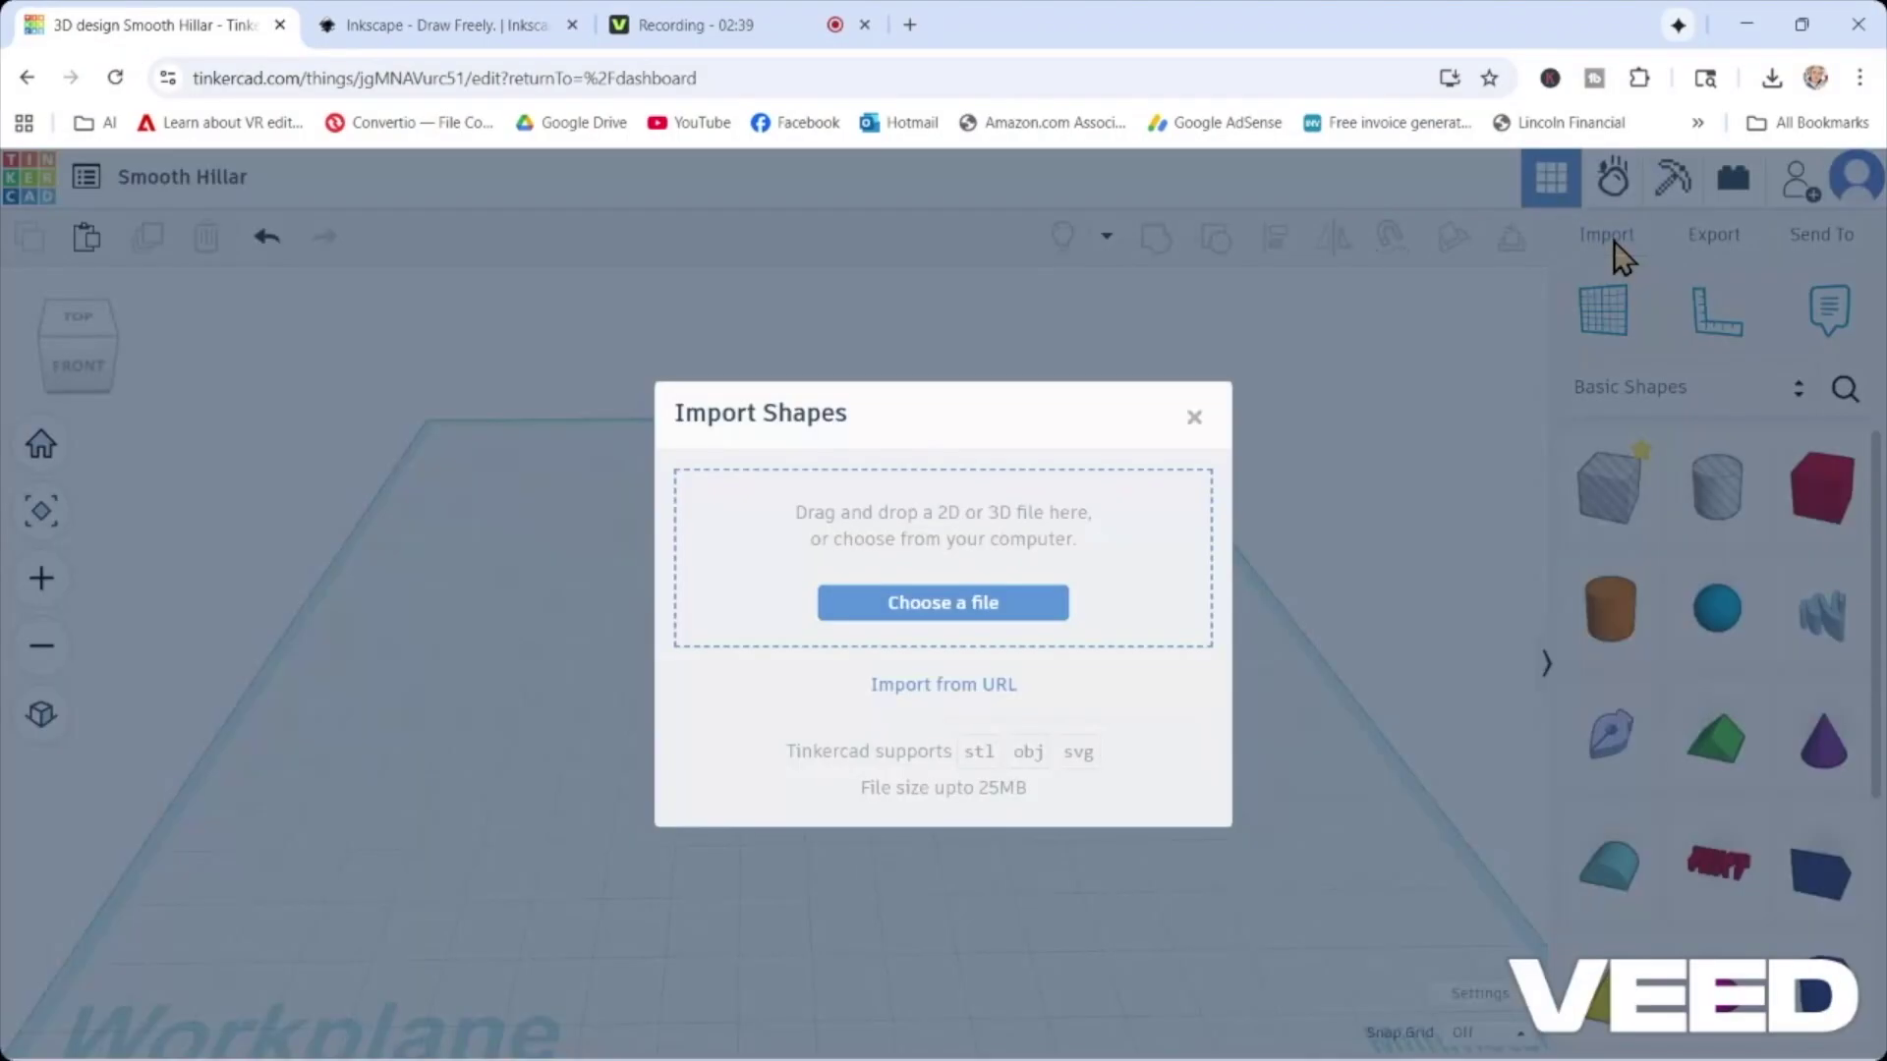
{"action": "left_click", "coordinate": [1001, 603]}
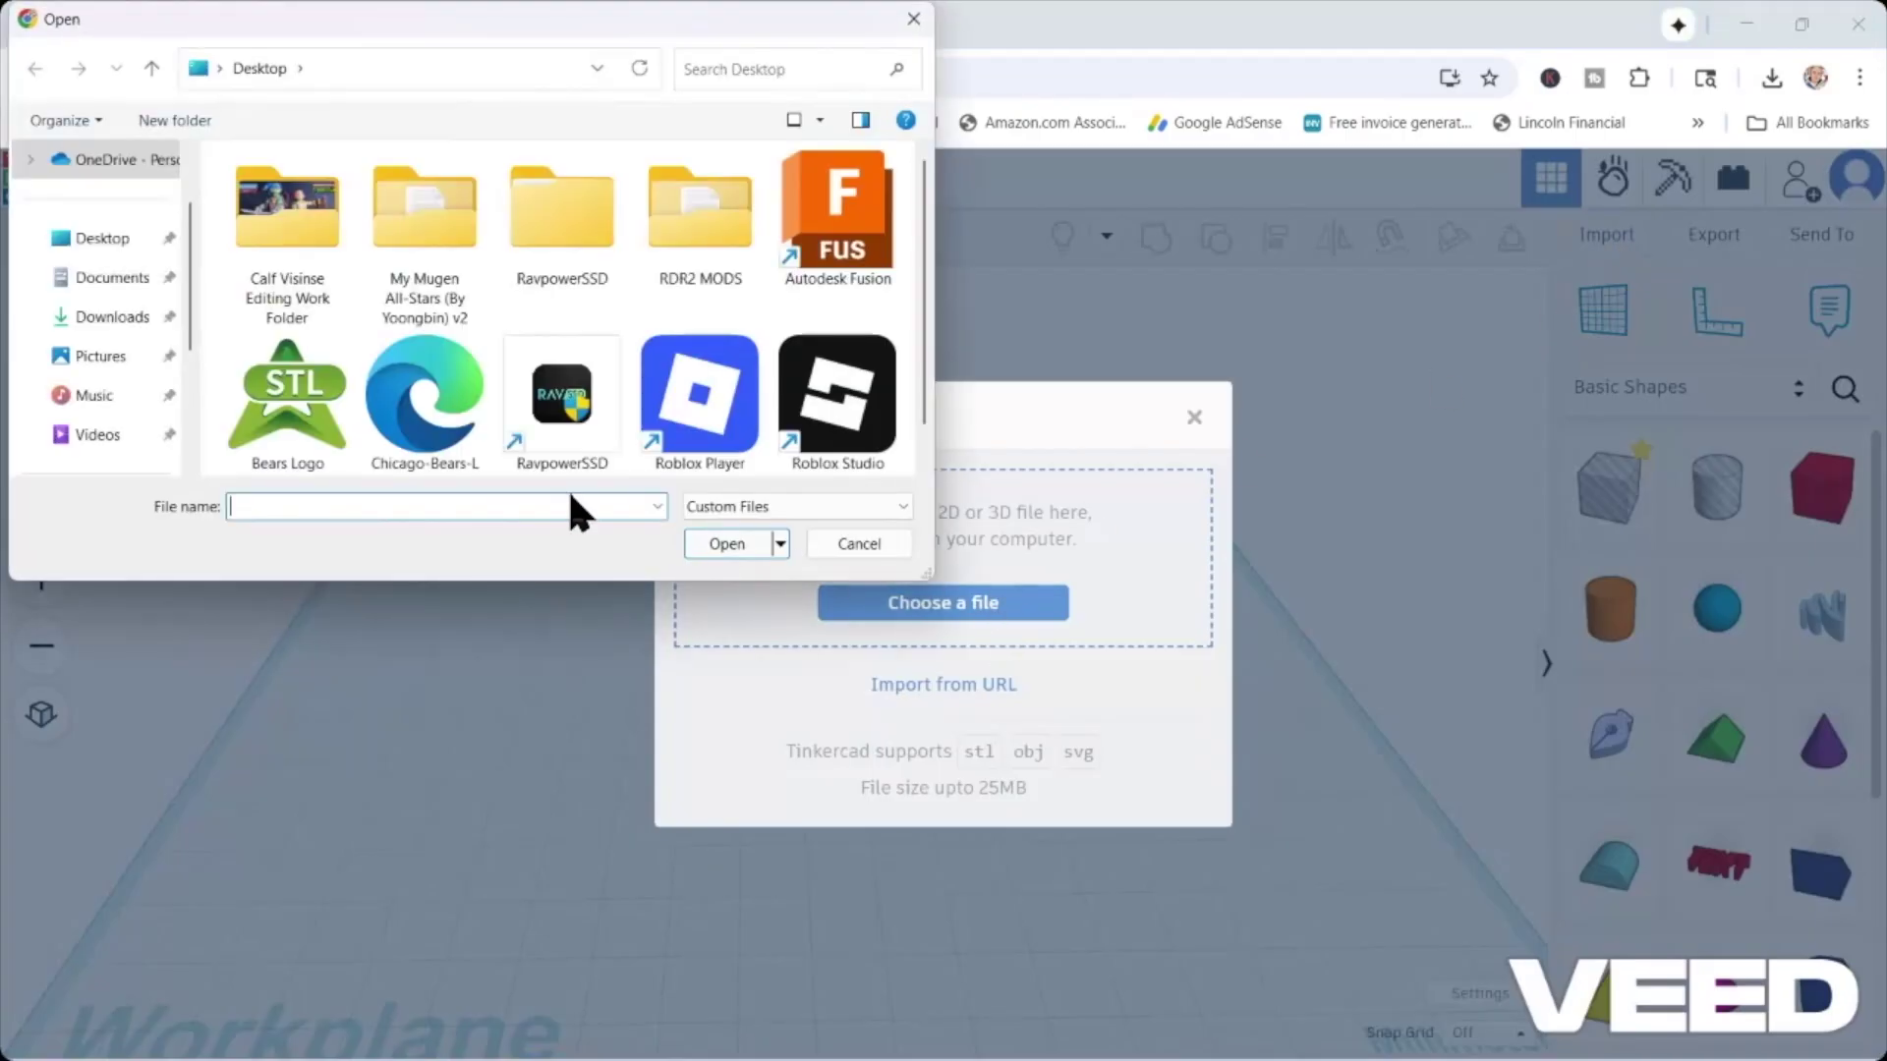
{"action": "left_click", "coordinate": [89, 241]}
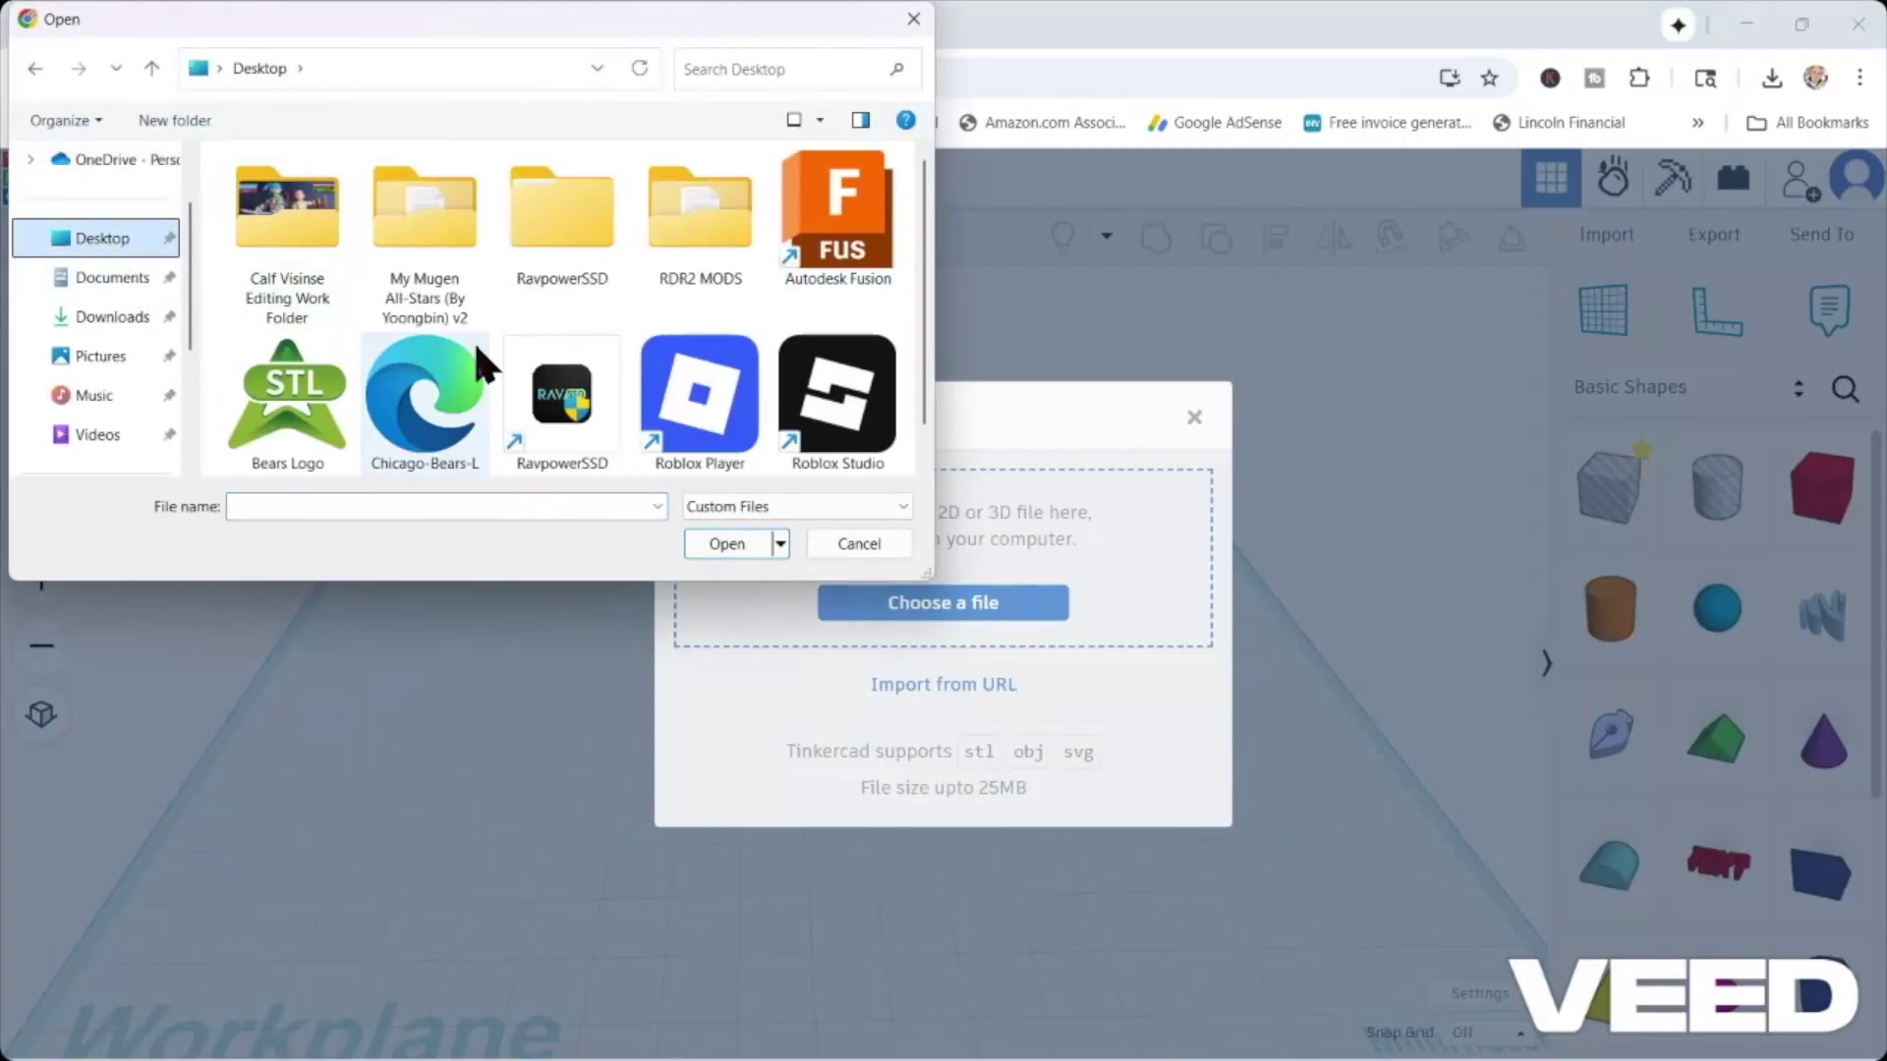
{"action": "scroll", "coordinate": [471, 334], "scroll_direction": "down", "scroll_amount": 1}
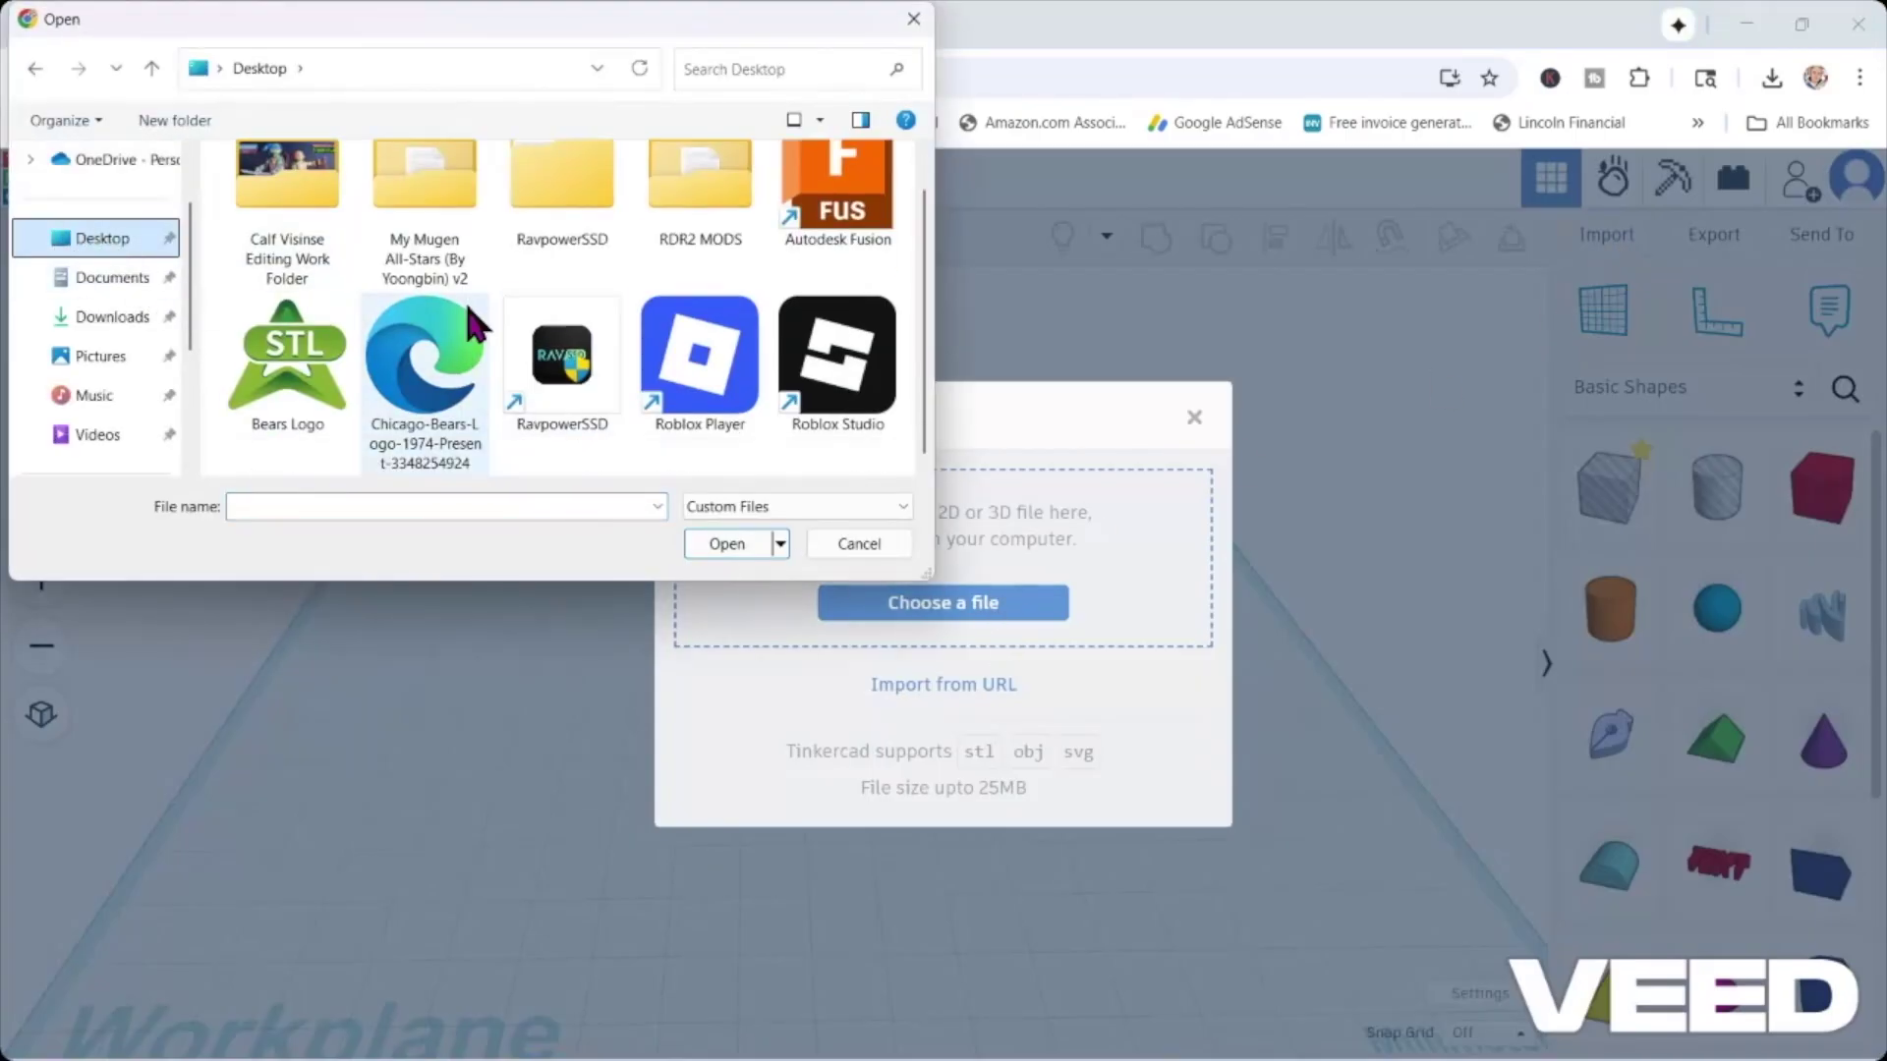
{"action": "double_click", "coordinate": [421, 372]}
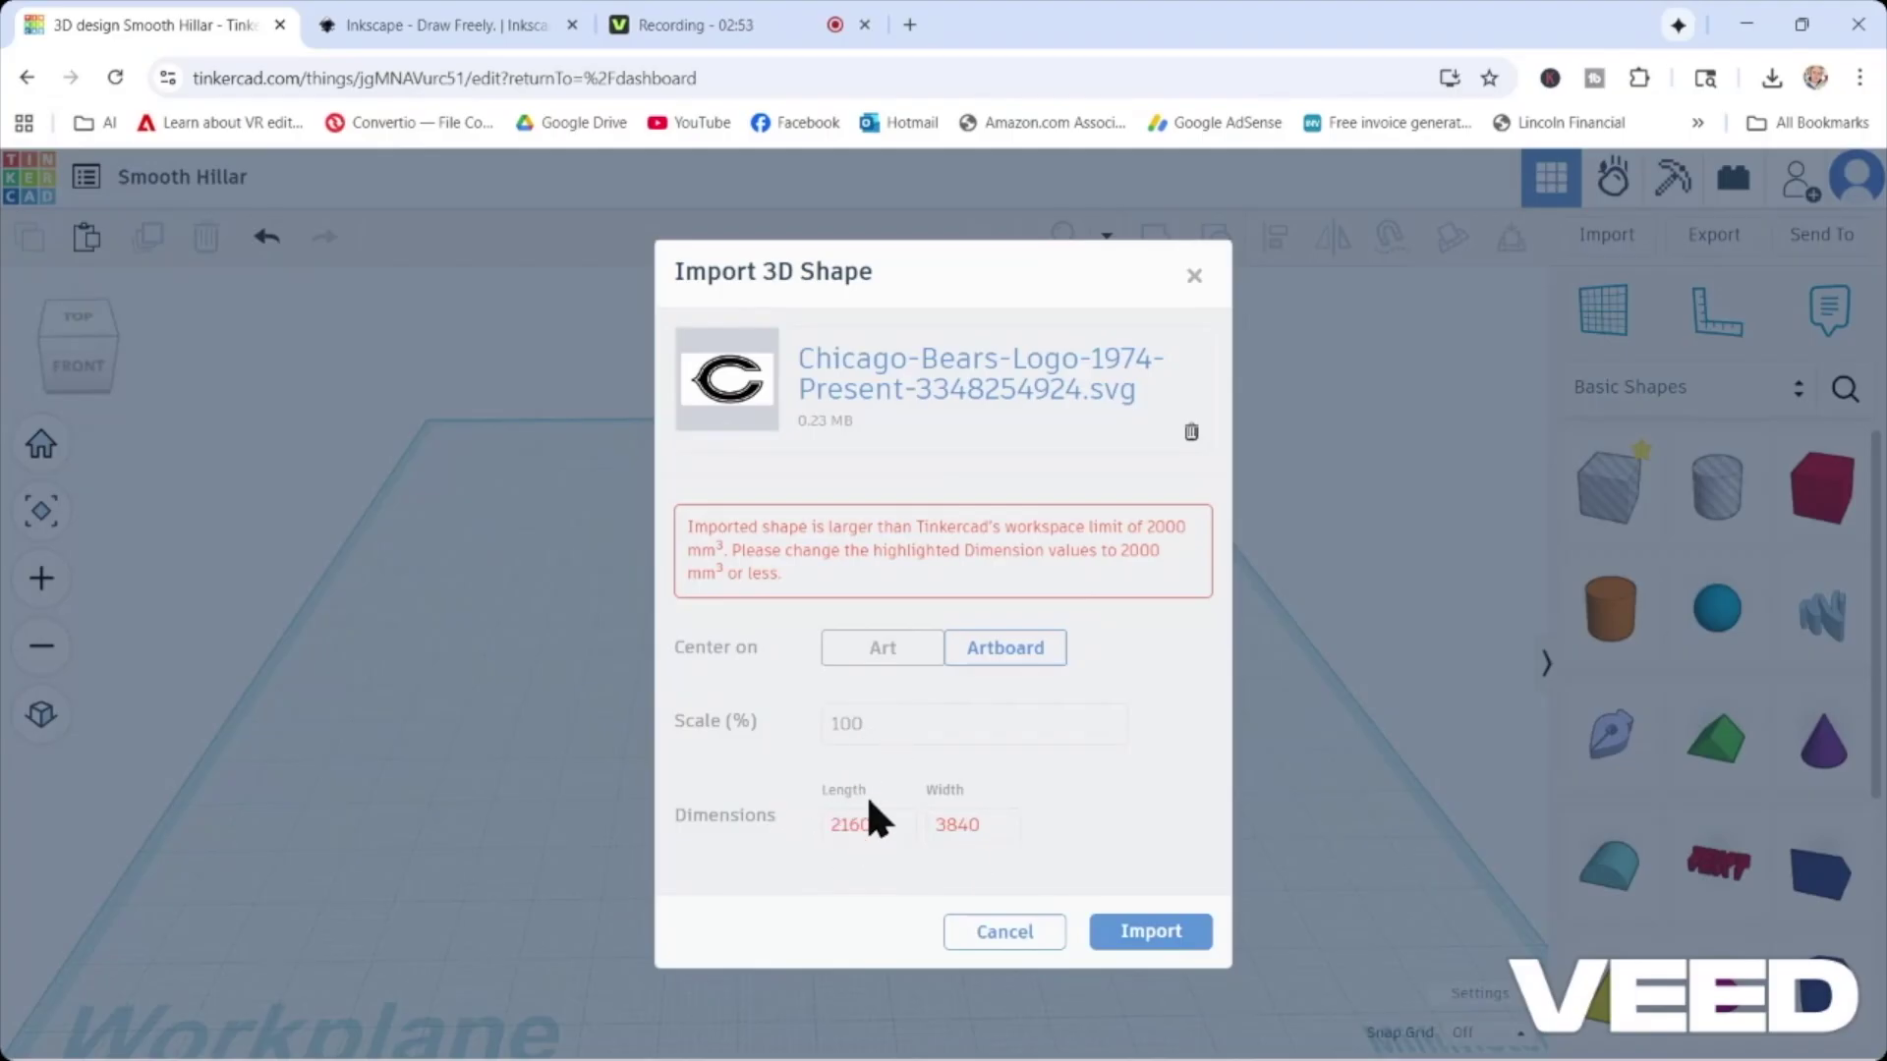
Import the logo SVG with length 100 mm, giving a width of 177.78 mm.
{"action": "left_click_drag", "start_coordinate": [877, 826], "coordinate": [784, 820]}
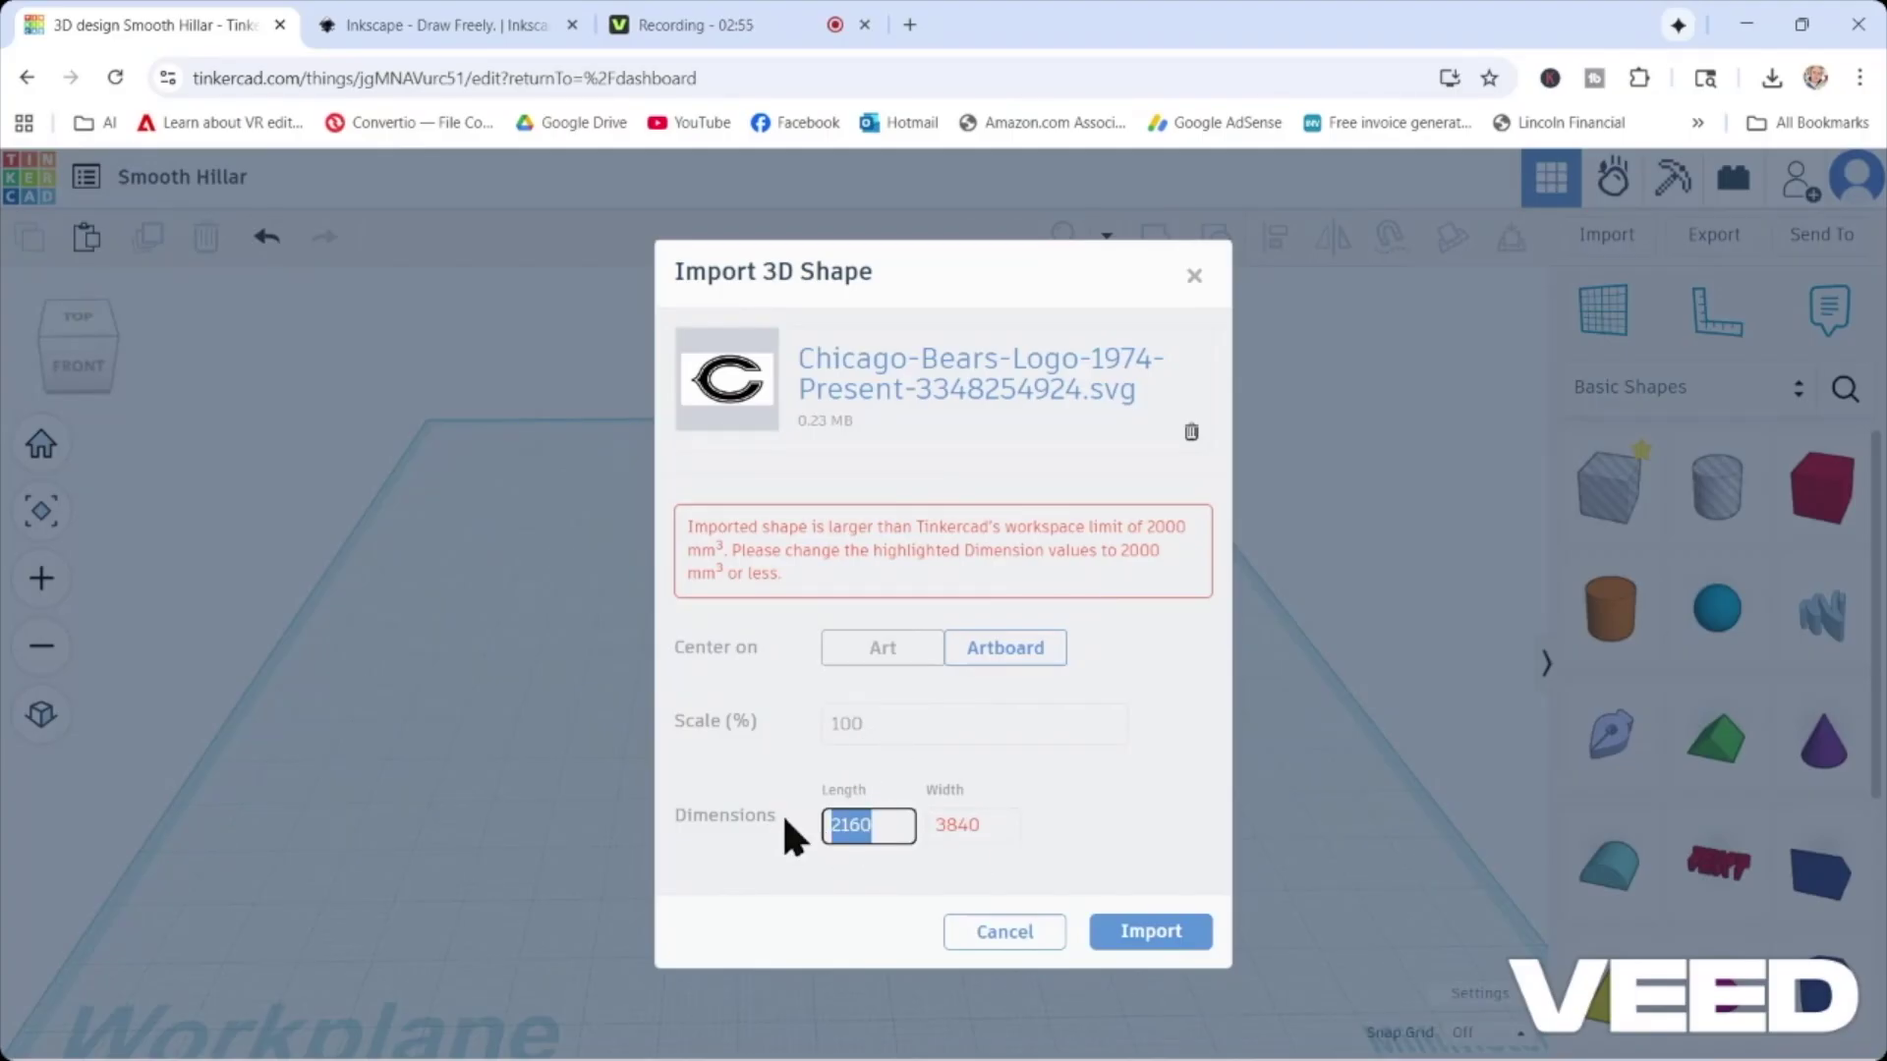
{"action": "type", "text": "100"}
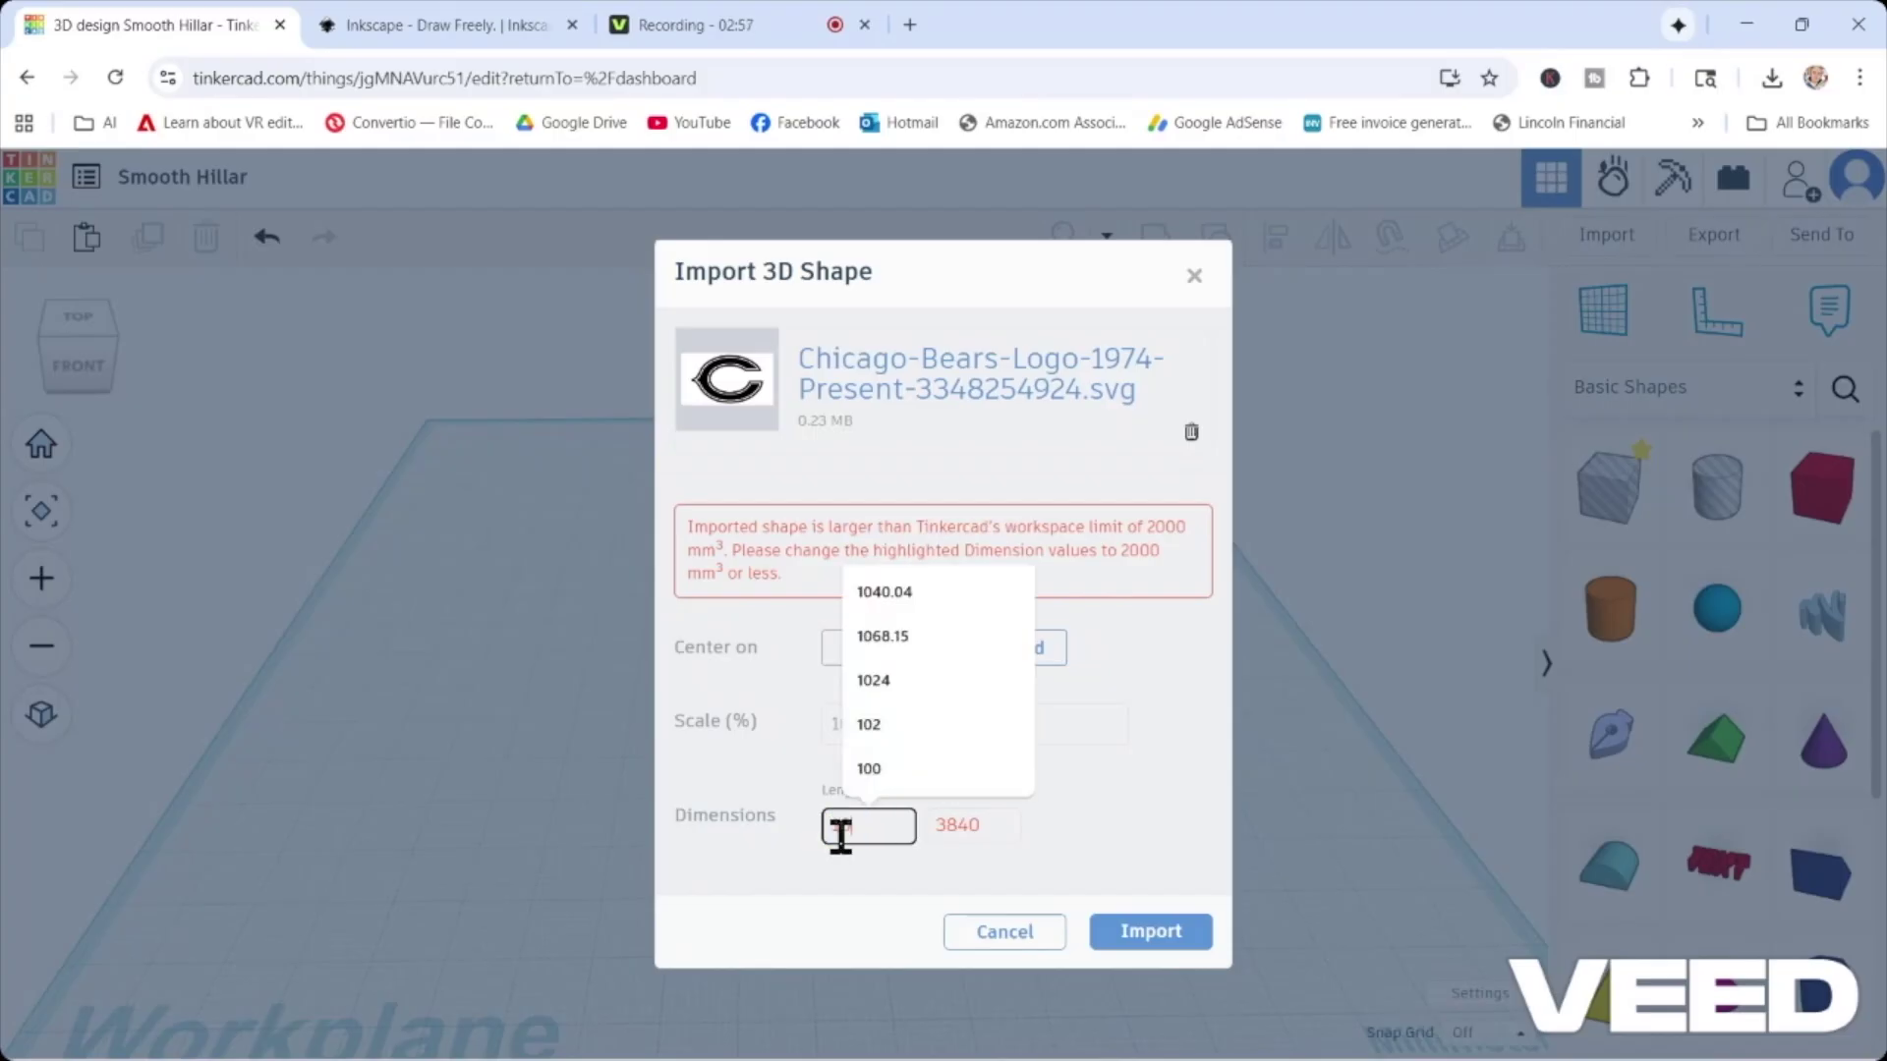
{"action": "left_click", "coordinate": [946, 835]}
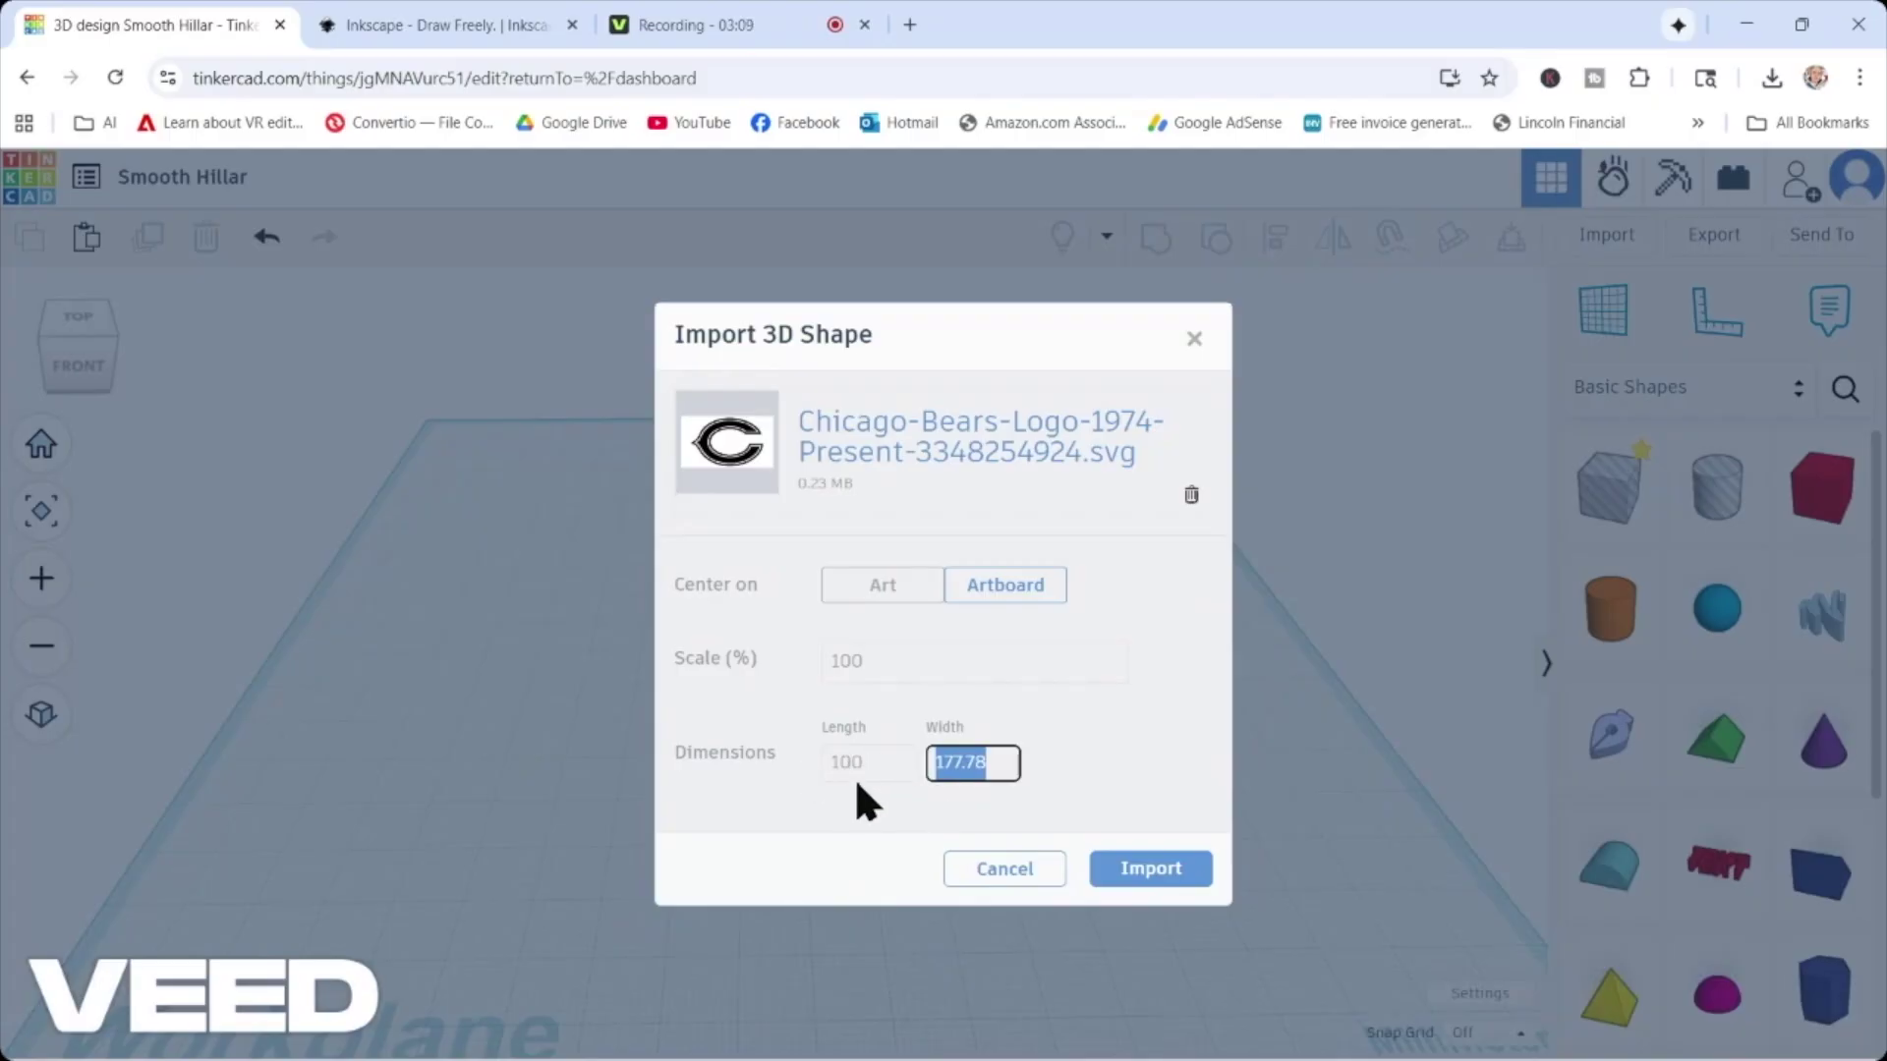
{"action": "left_click", "coordinate": [1148, 868]}
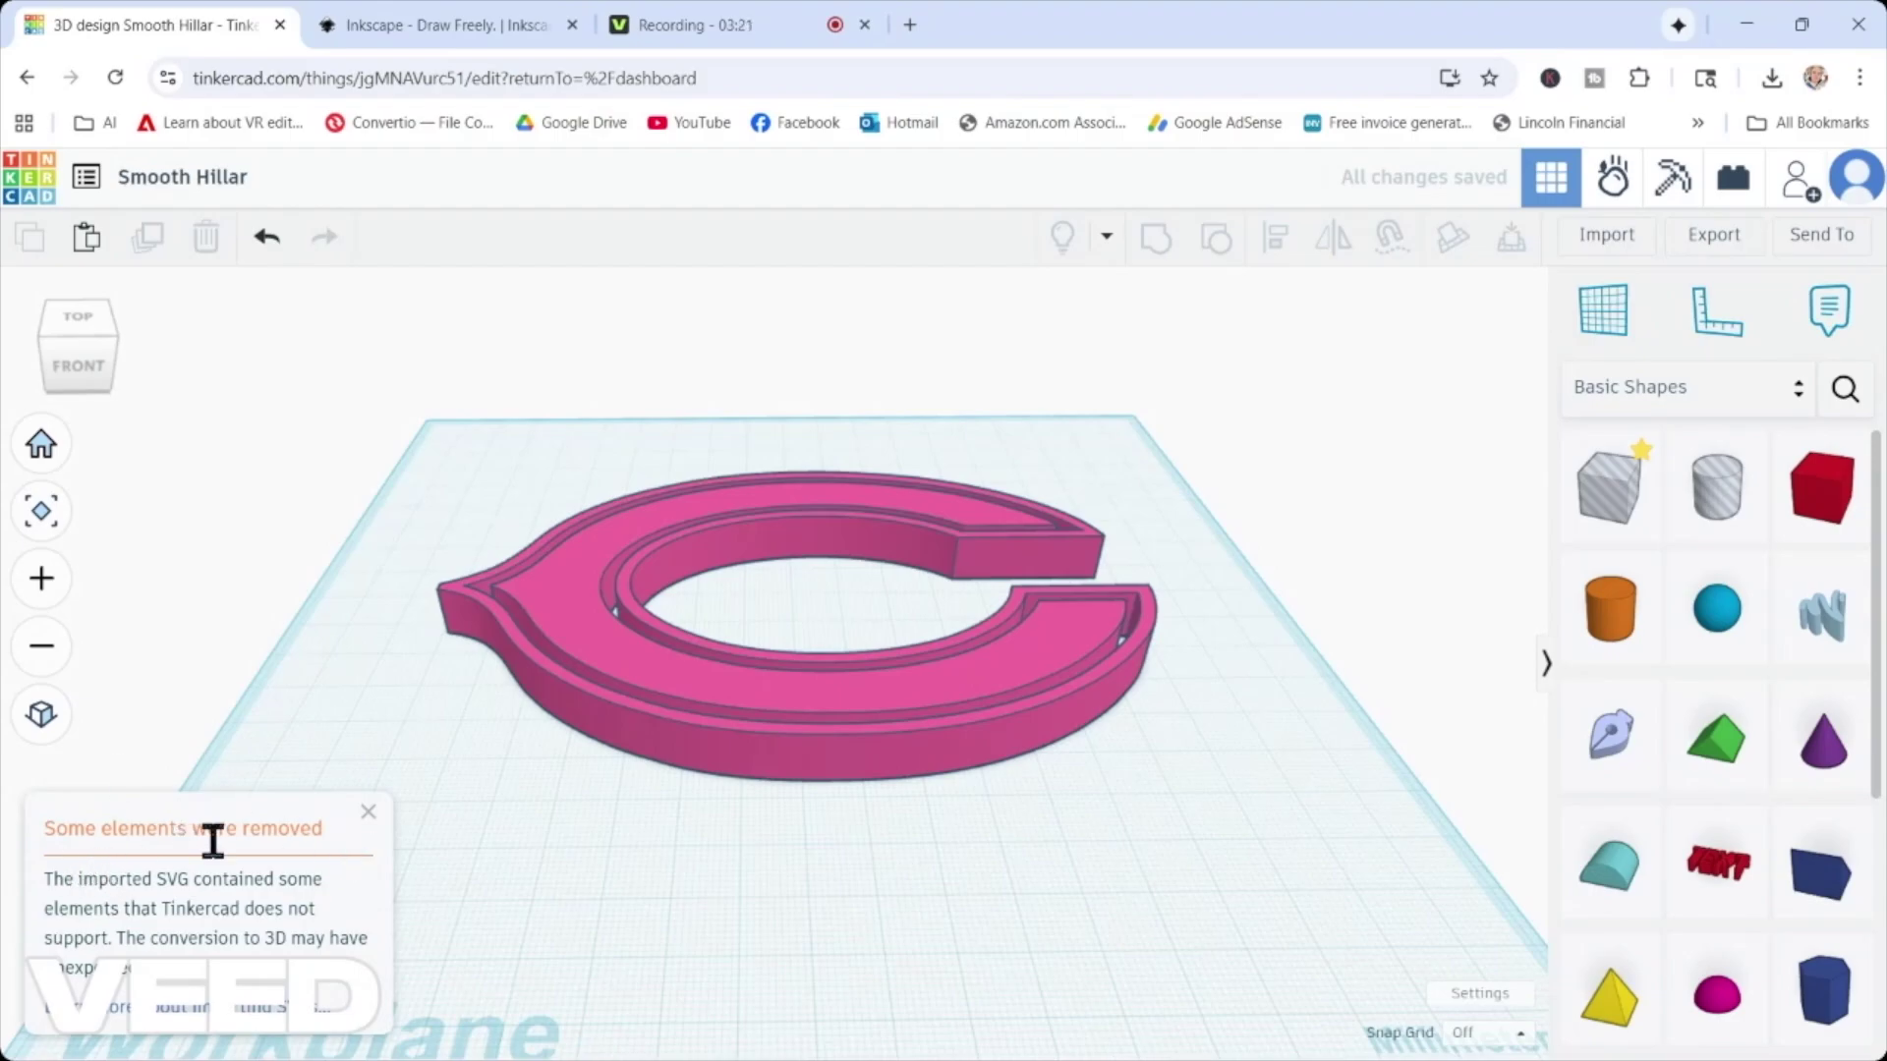
Dismiss the removed-elements notice and orbit to look down on the imported C.
{"action": "left_click", "coordinate": [368, 812]}
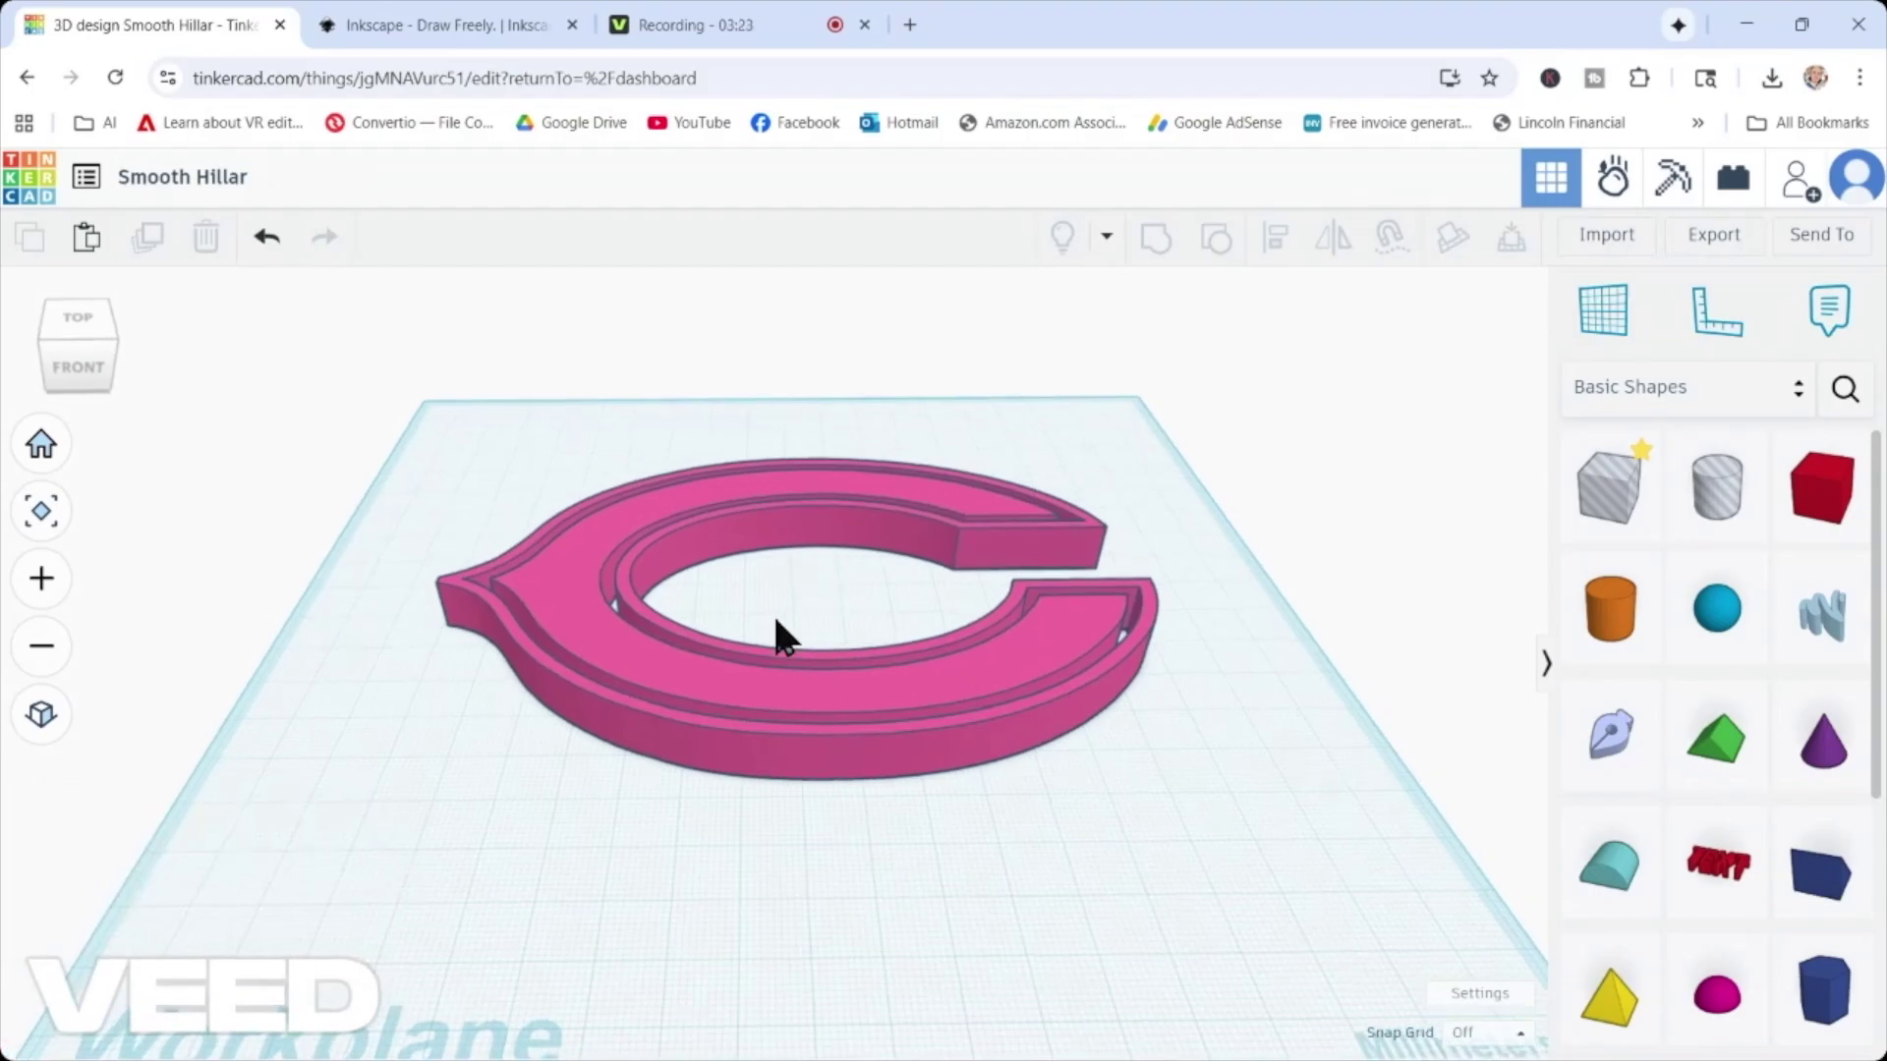
{"action": "right_click_drag", "start_coordinate": [774, 621], "coordinate": [595, 566]}
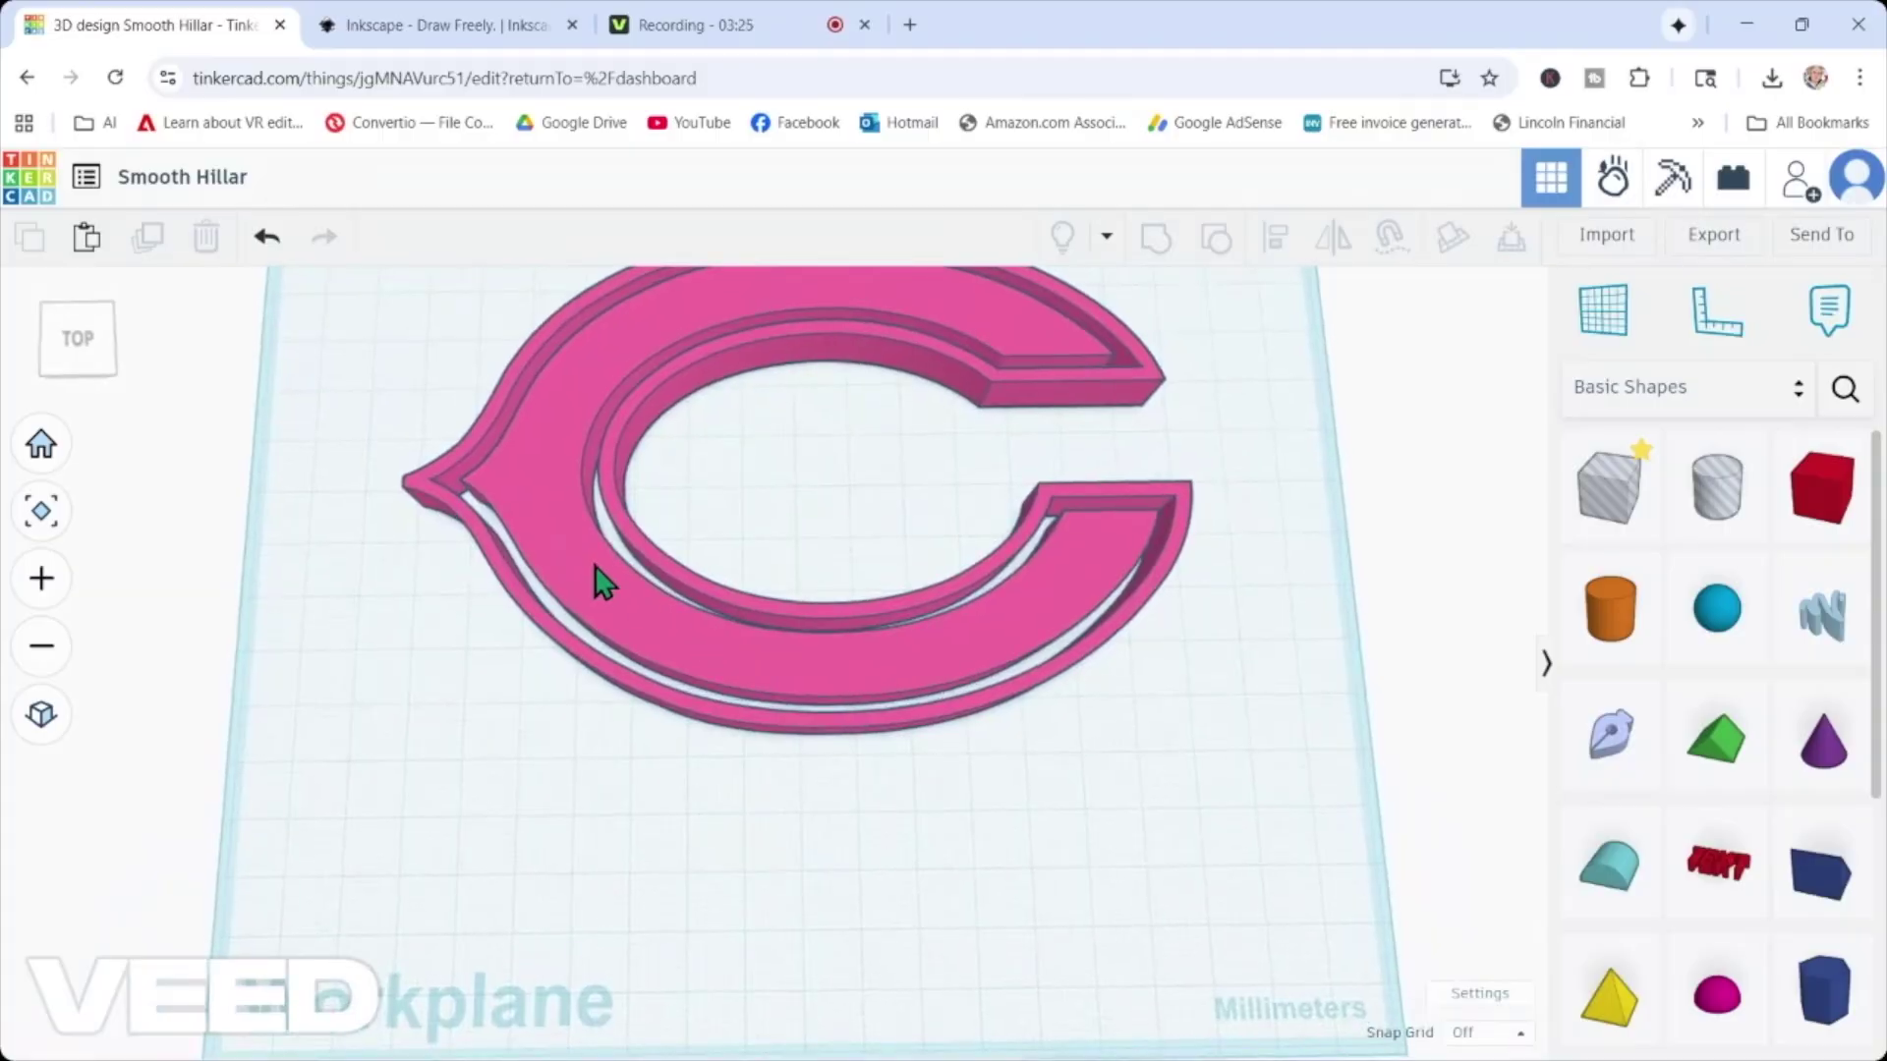
{"action": "scroll", "coordinate": [595, 566], "scroll_direction": "up", "scroll_amount": 10}
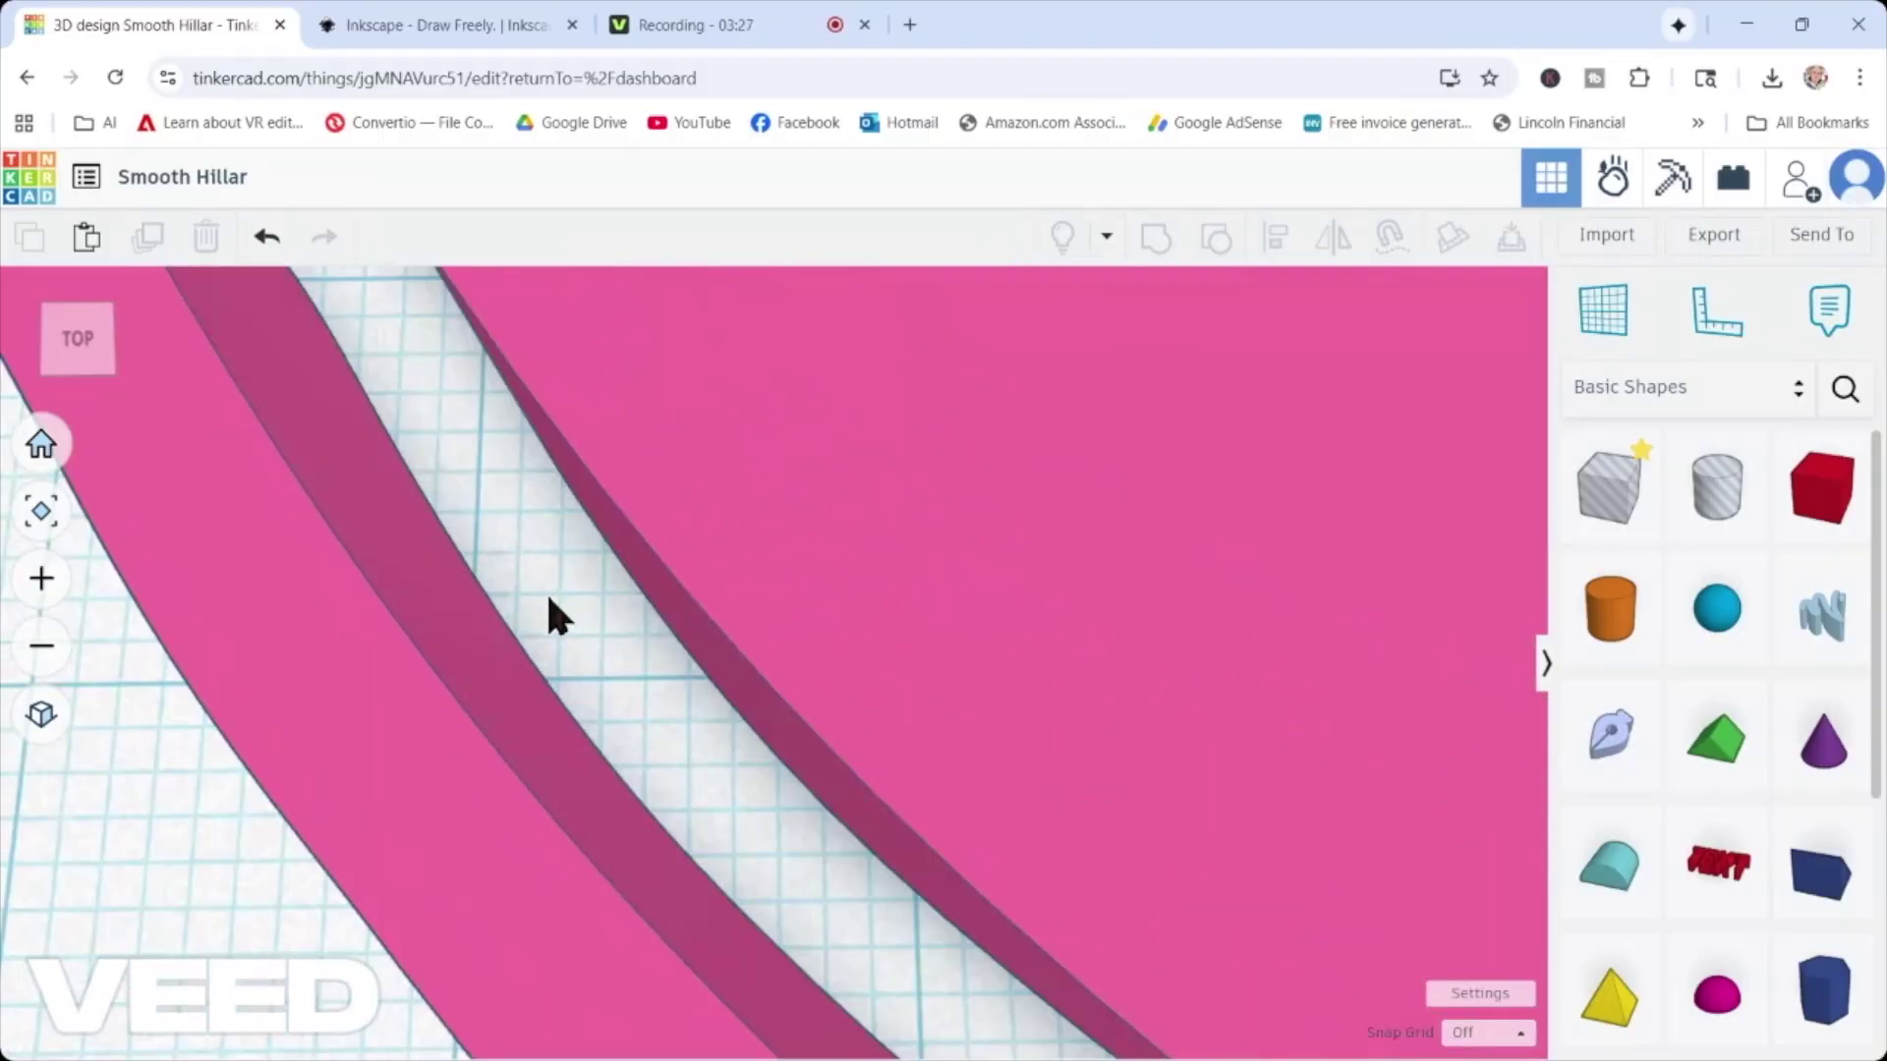
{"action": "scroll", "coordinate": [545, 612], "scroll_direction": "down", "scroll_amount": 5}
{"action": "scroll", "coordinate": [737, 626], "scroll_direction": "up", "scroll_amount": 2}
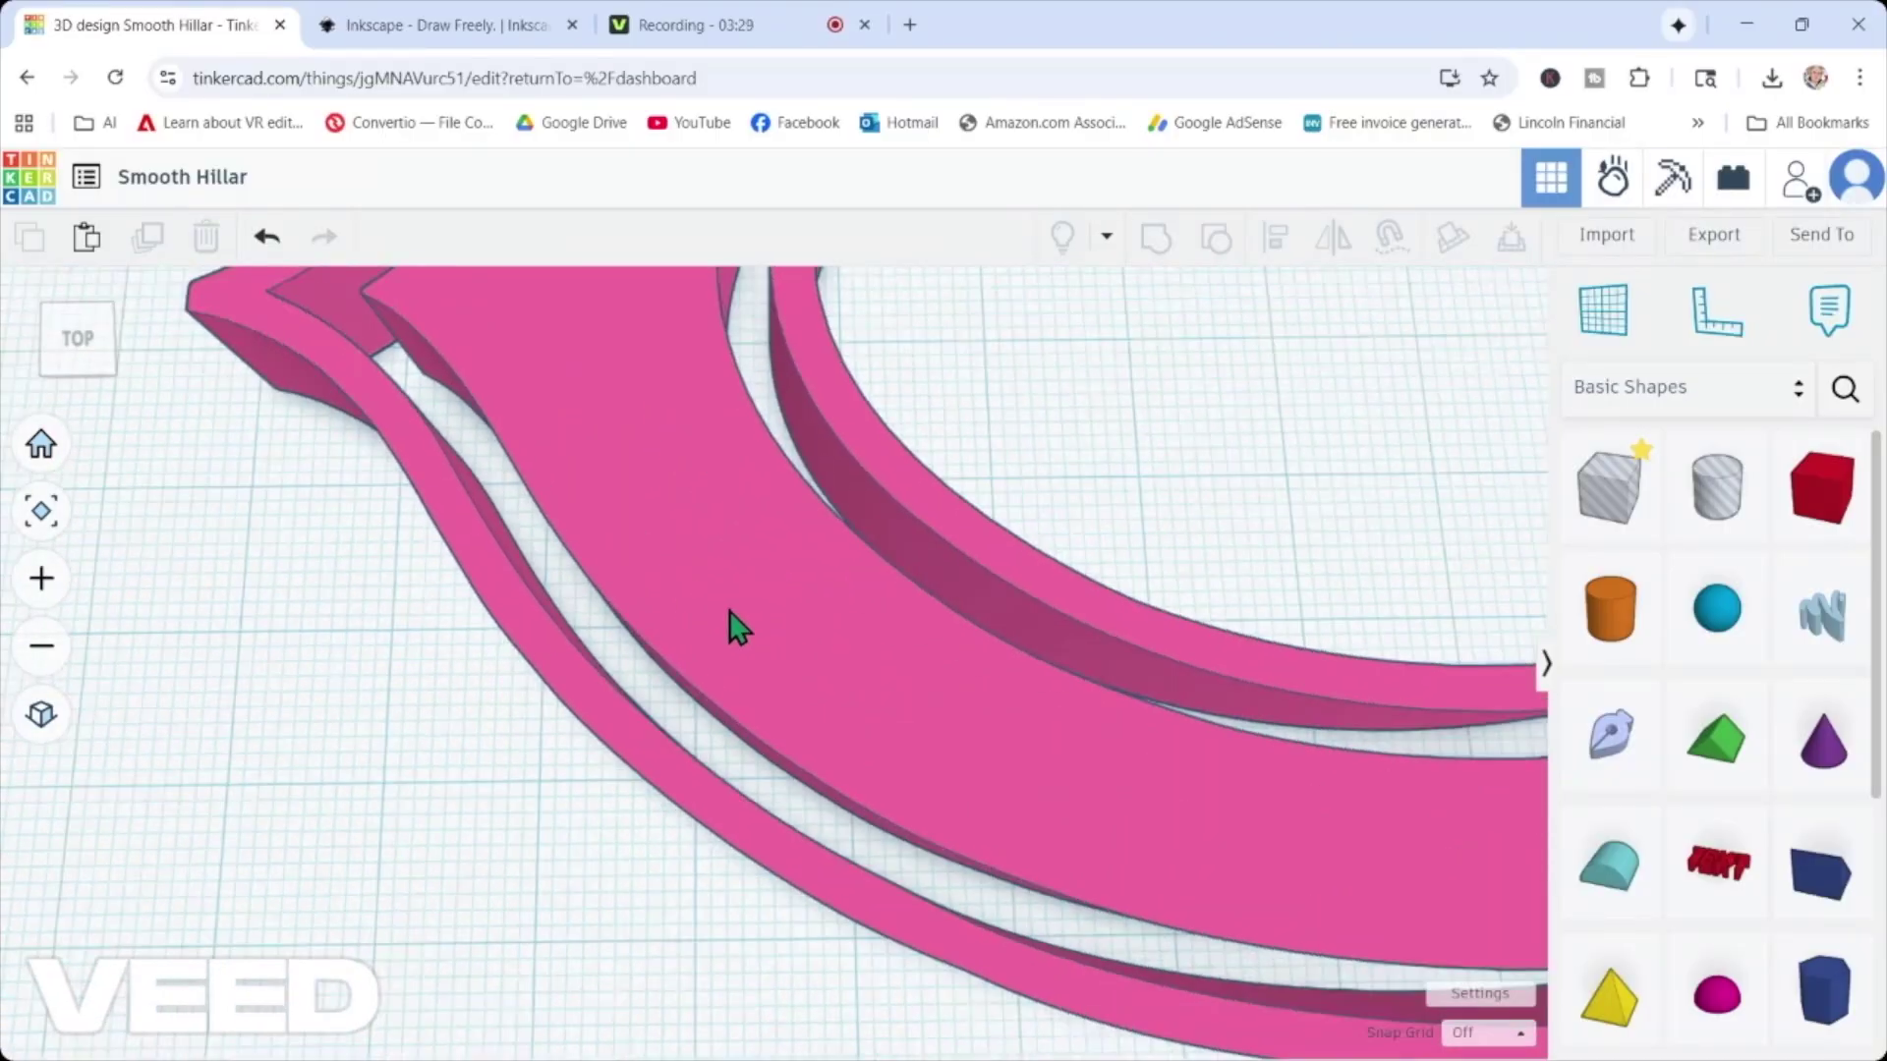
{"action": "scroll", "coordinate": [982, 623], "scroll_direction": "down", "scroll_amount": 3}
{"action": "scroll", "coordinate": [999, 727], "scroll_direction": "down", "scroll_amount": 2}
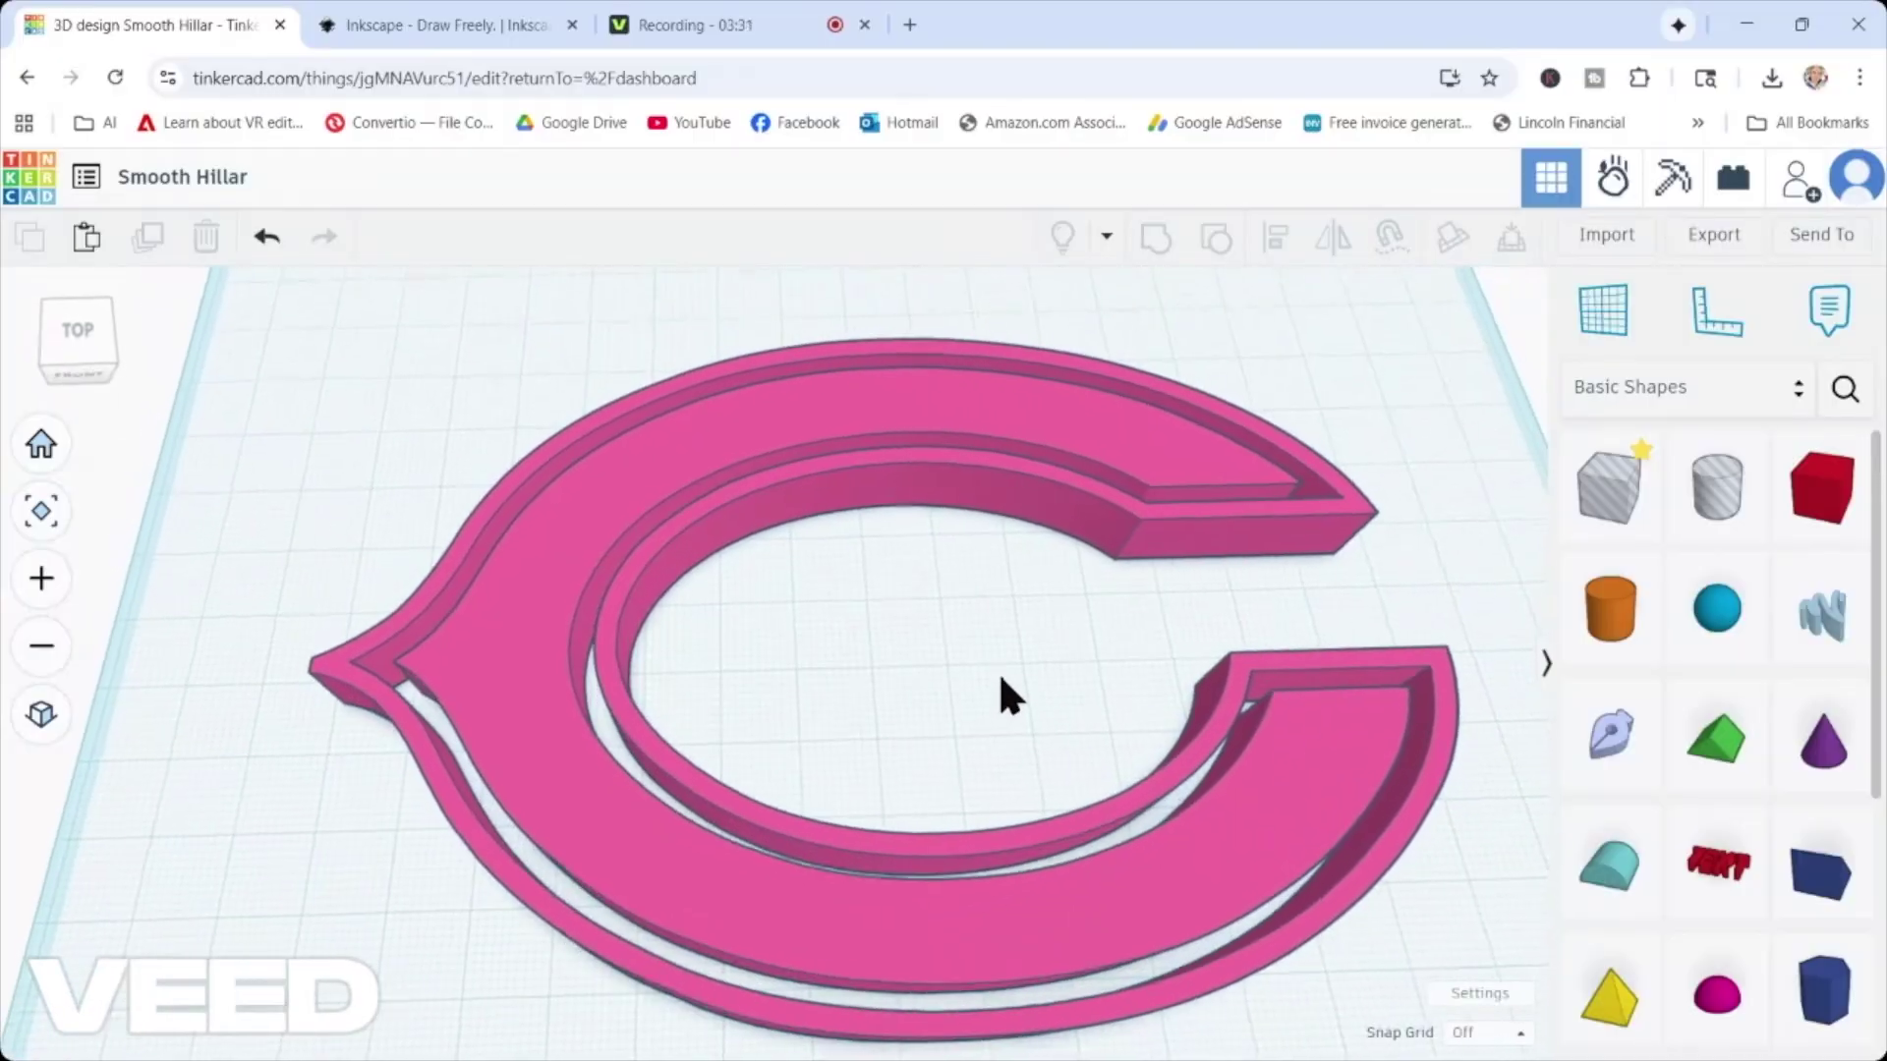
{"action": "right_click_drag", "start_coordinate": [1001, 677], "coordinate": [1001, 652]}
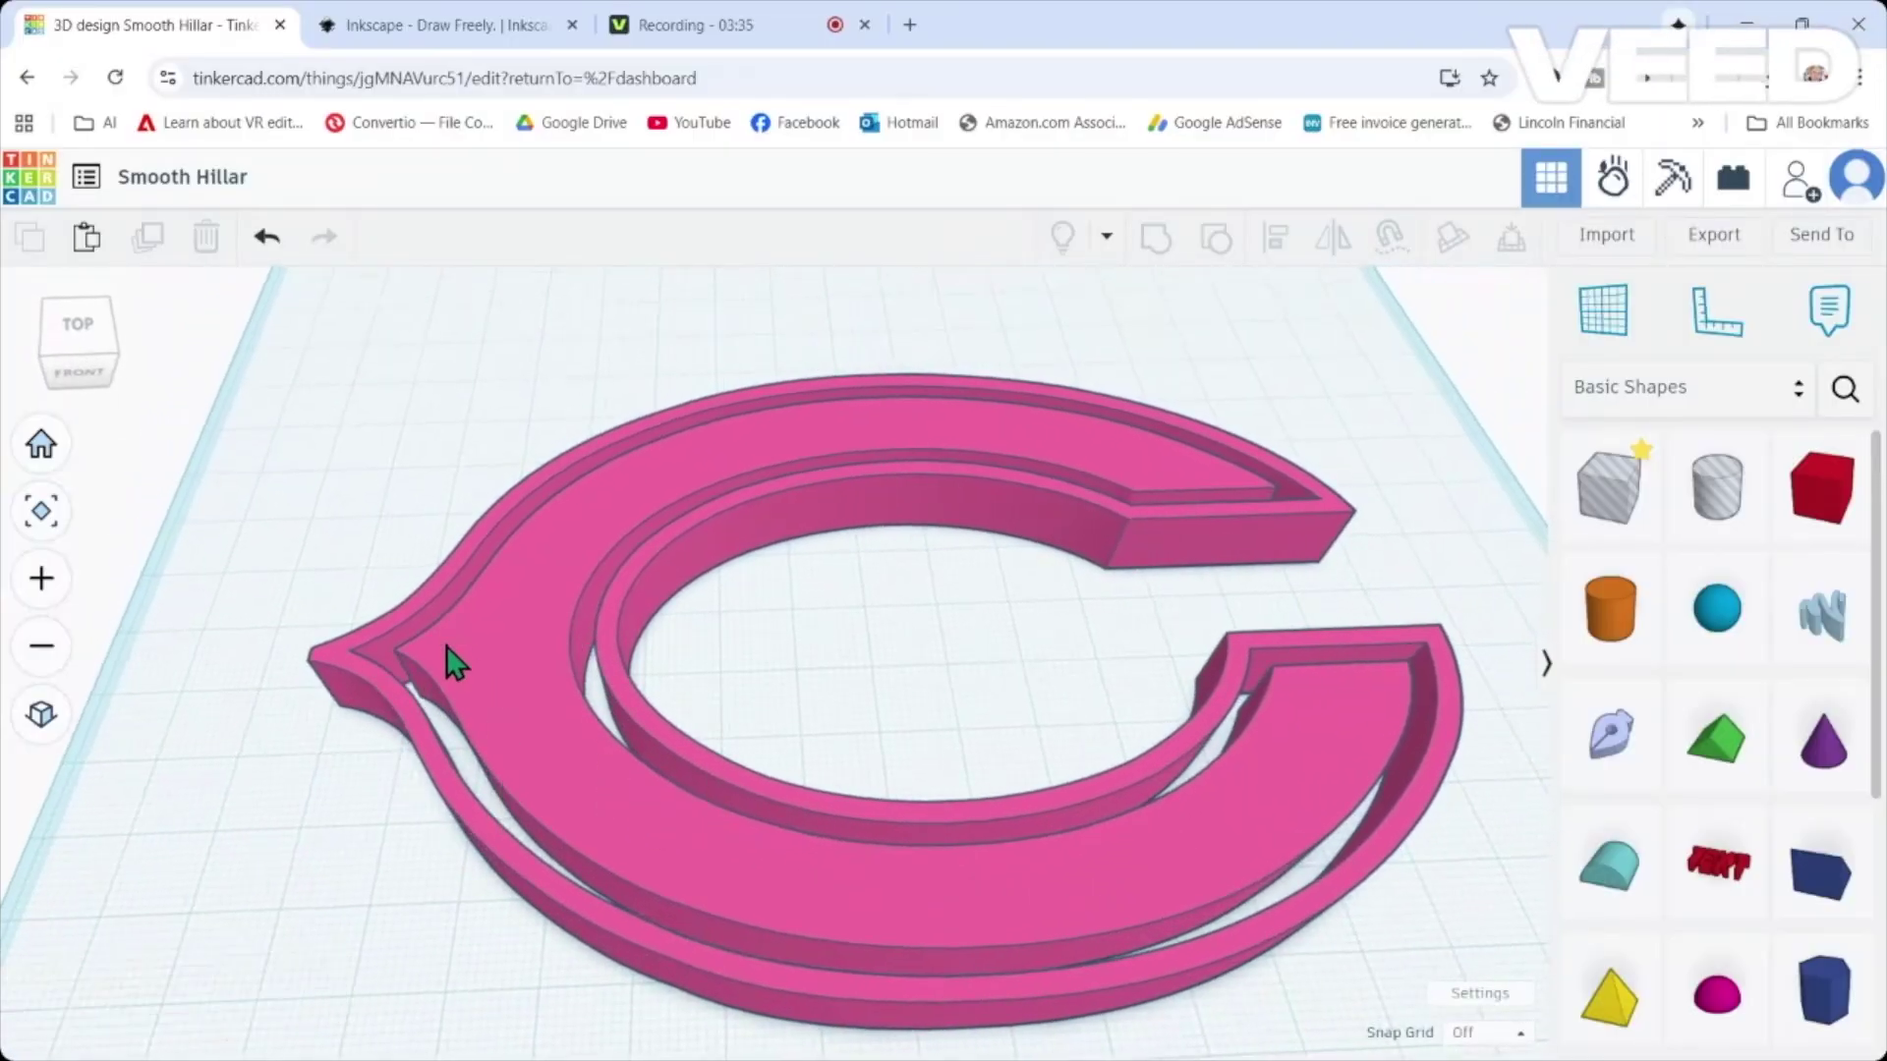
Recolour the C to custom orange f96900 by dropping blue to 0.
{"action": "left_click", "coordinate": [746, 871]}
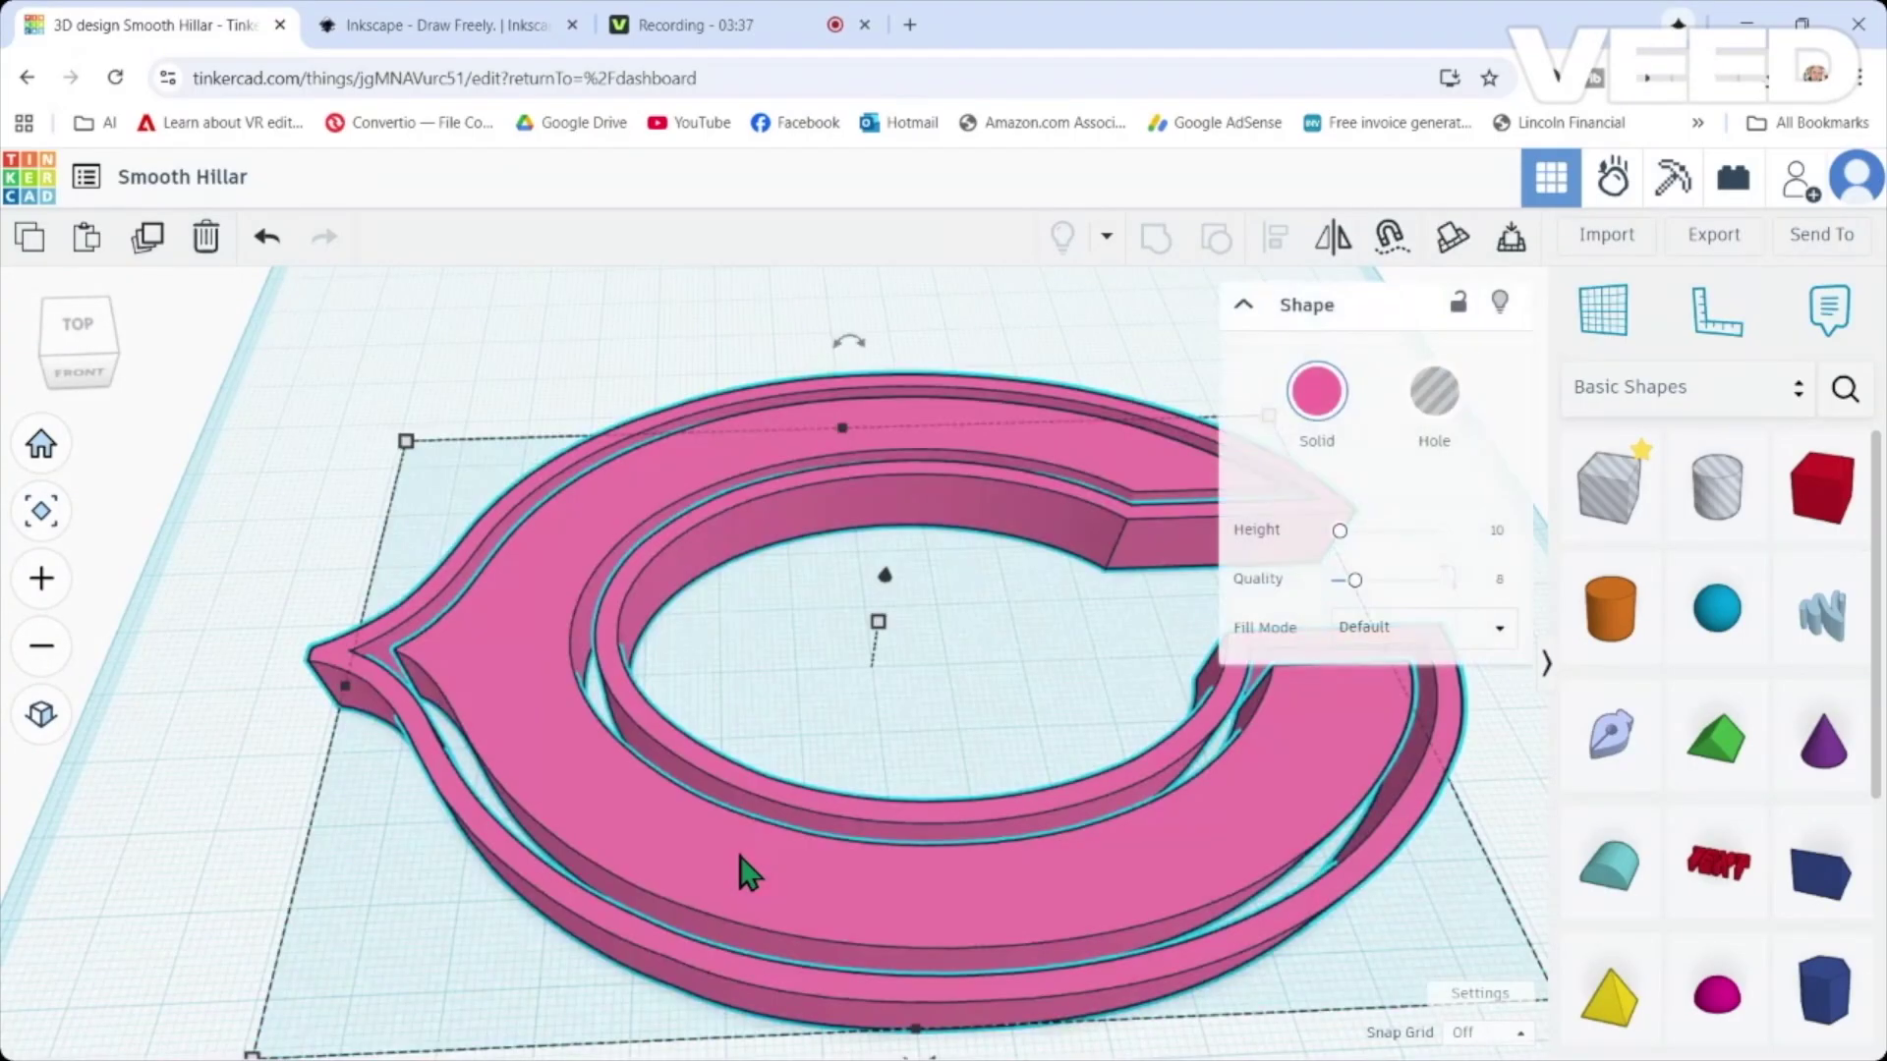
{"action": "left_click", "coordinate": [1317, 391]}
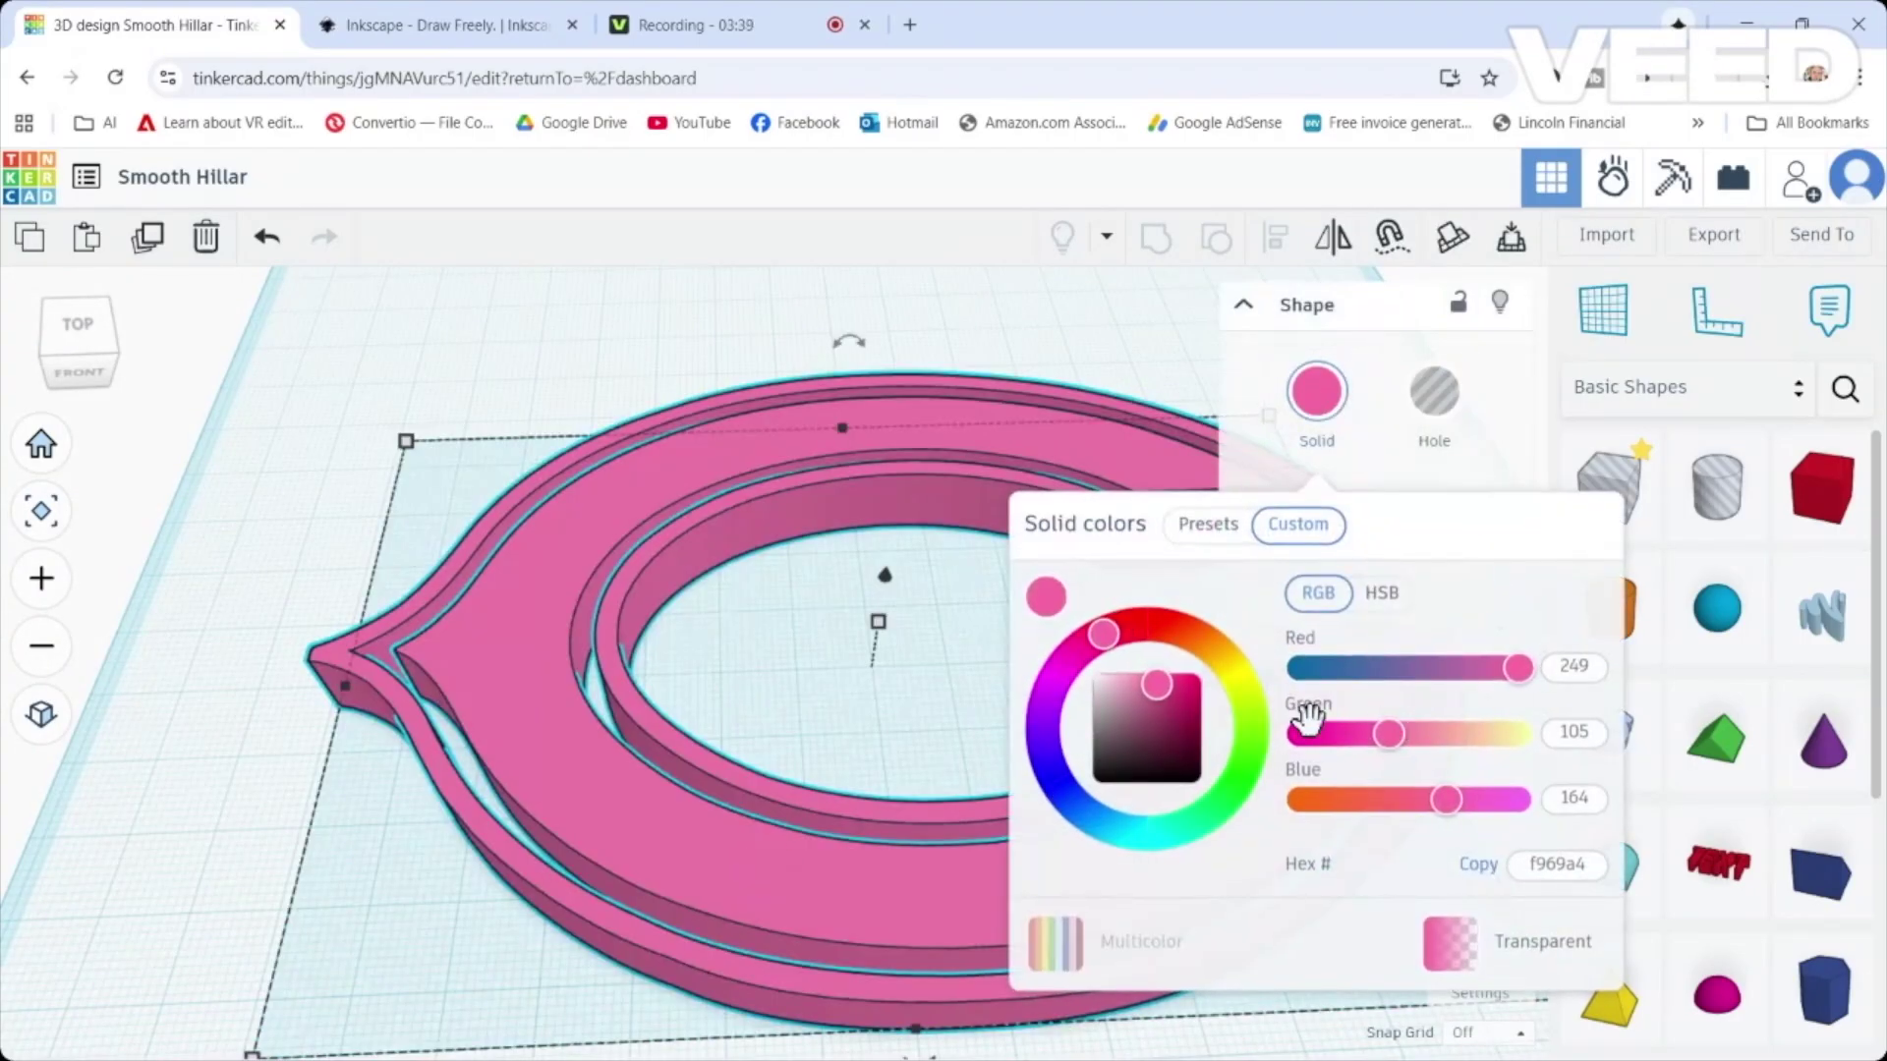
{"action": "left_click_drag", "start_coordinate": [1445, 798], "coordinate": [1179, 787]}
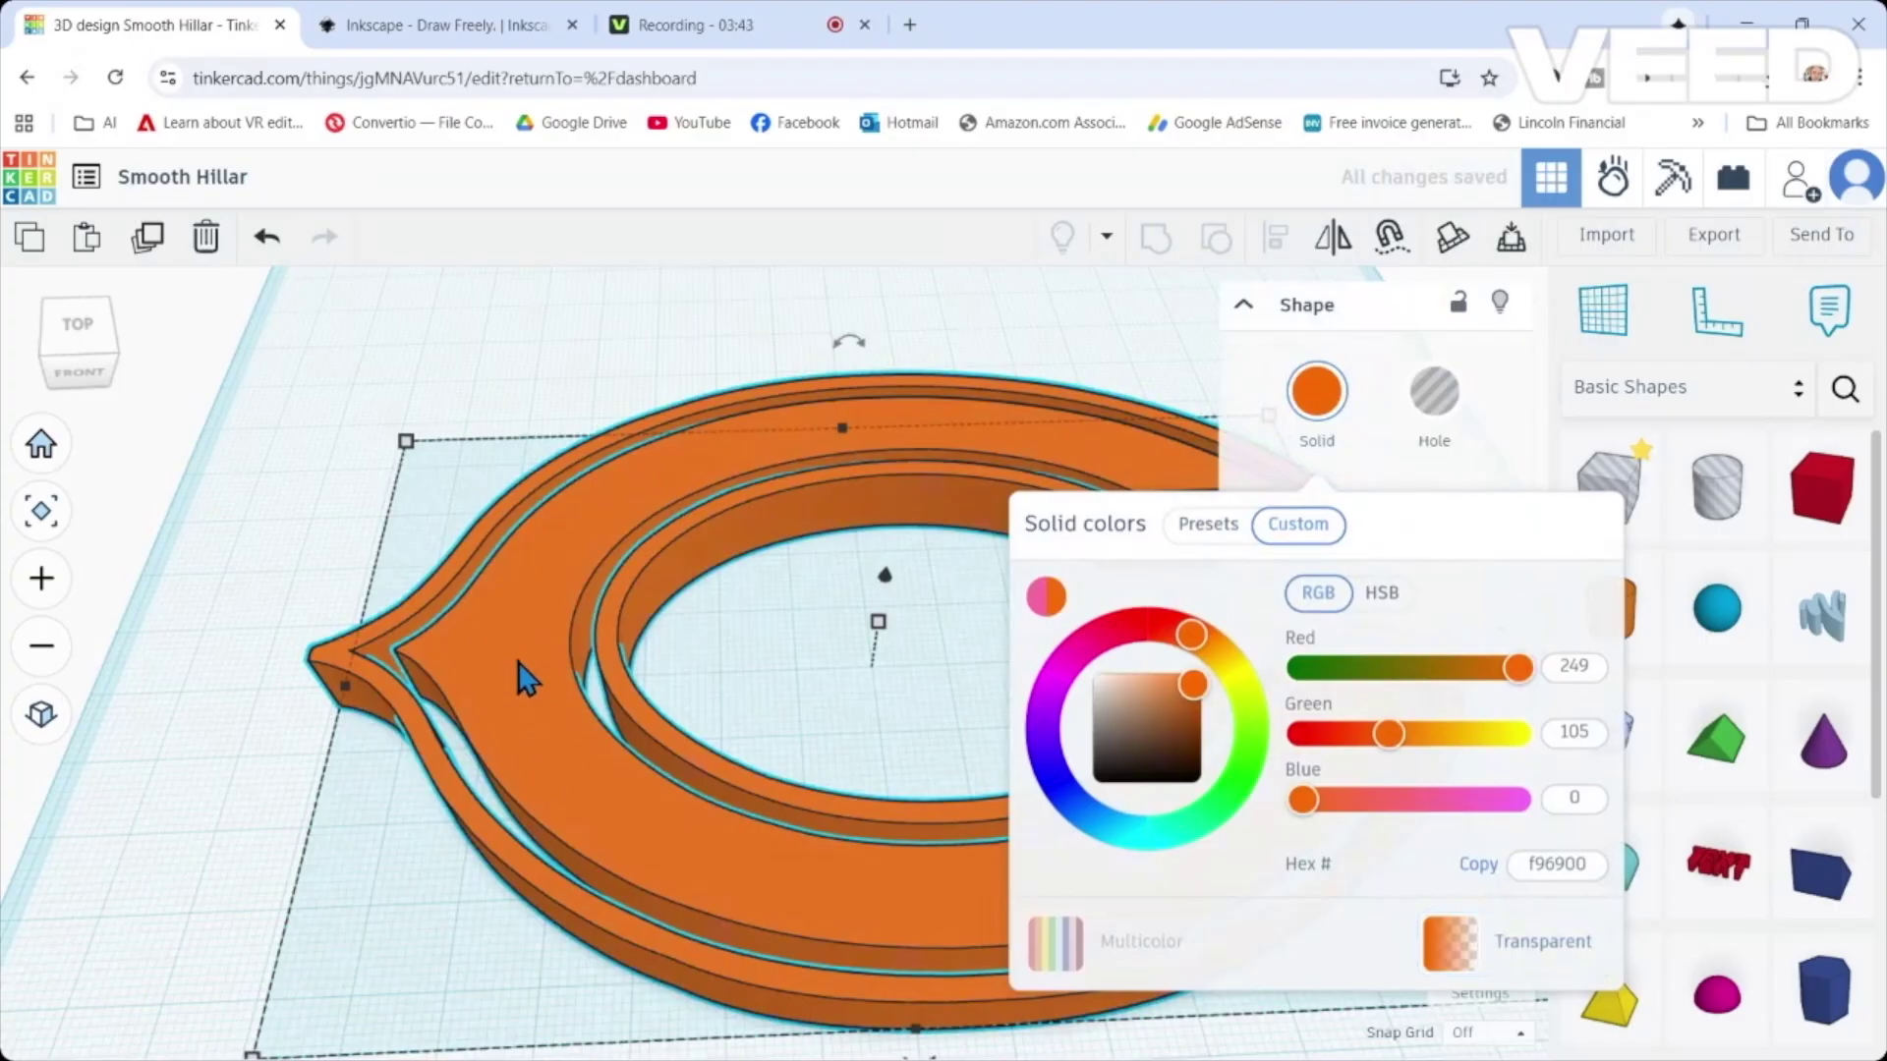
{"action": "left_click", "coordinate": [1128, 346]}
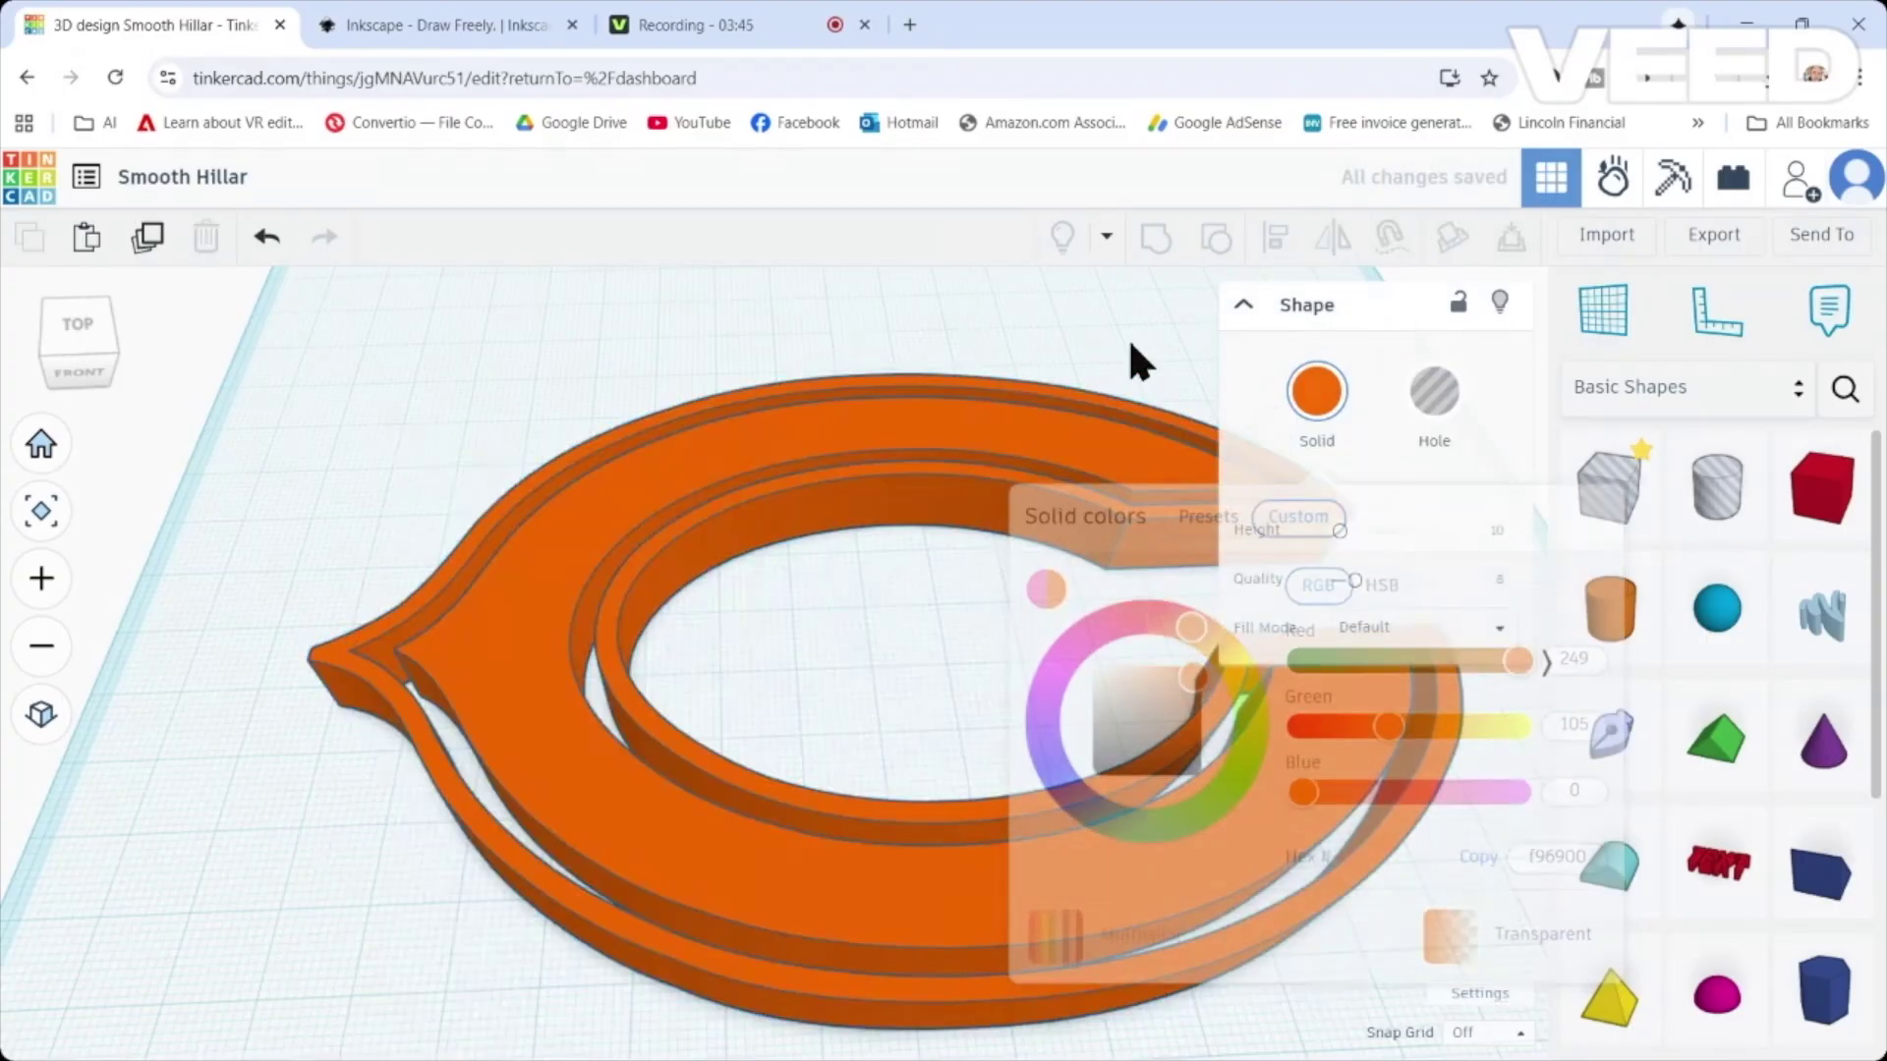
{"action": "scroll", "coordinate": [1062, 610], "scroll_direction": "up", "scroll_amount": 1}
{"action": "right_click_drag", "start_coordinate": [1060, 588], "coordinate": [1022, 635]}
{"action": "right_click_drag", "start_coordinate": [1154, 841], "coordinate": [1289, 774]}
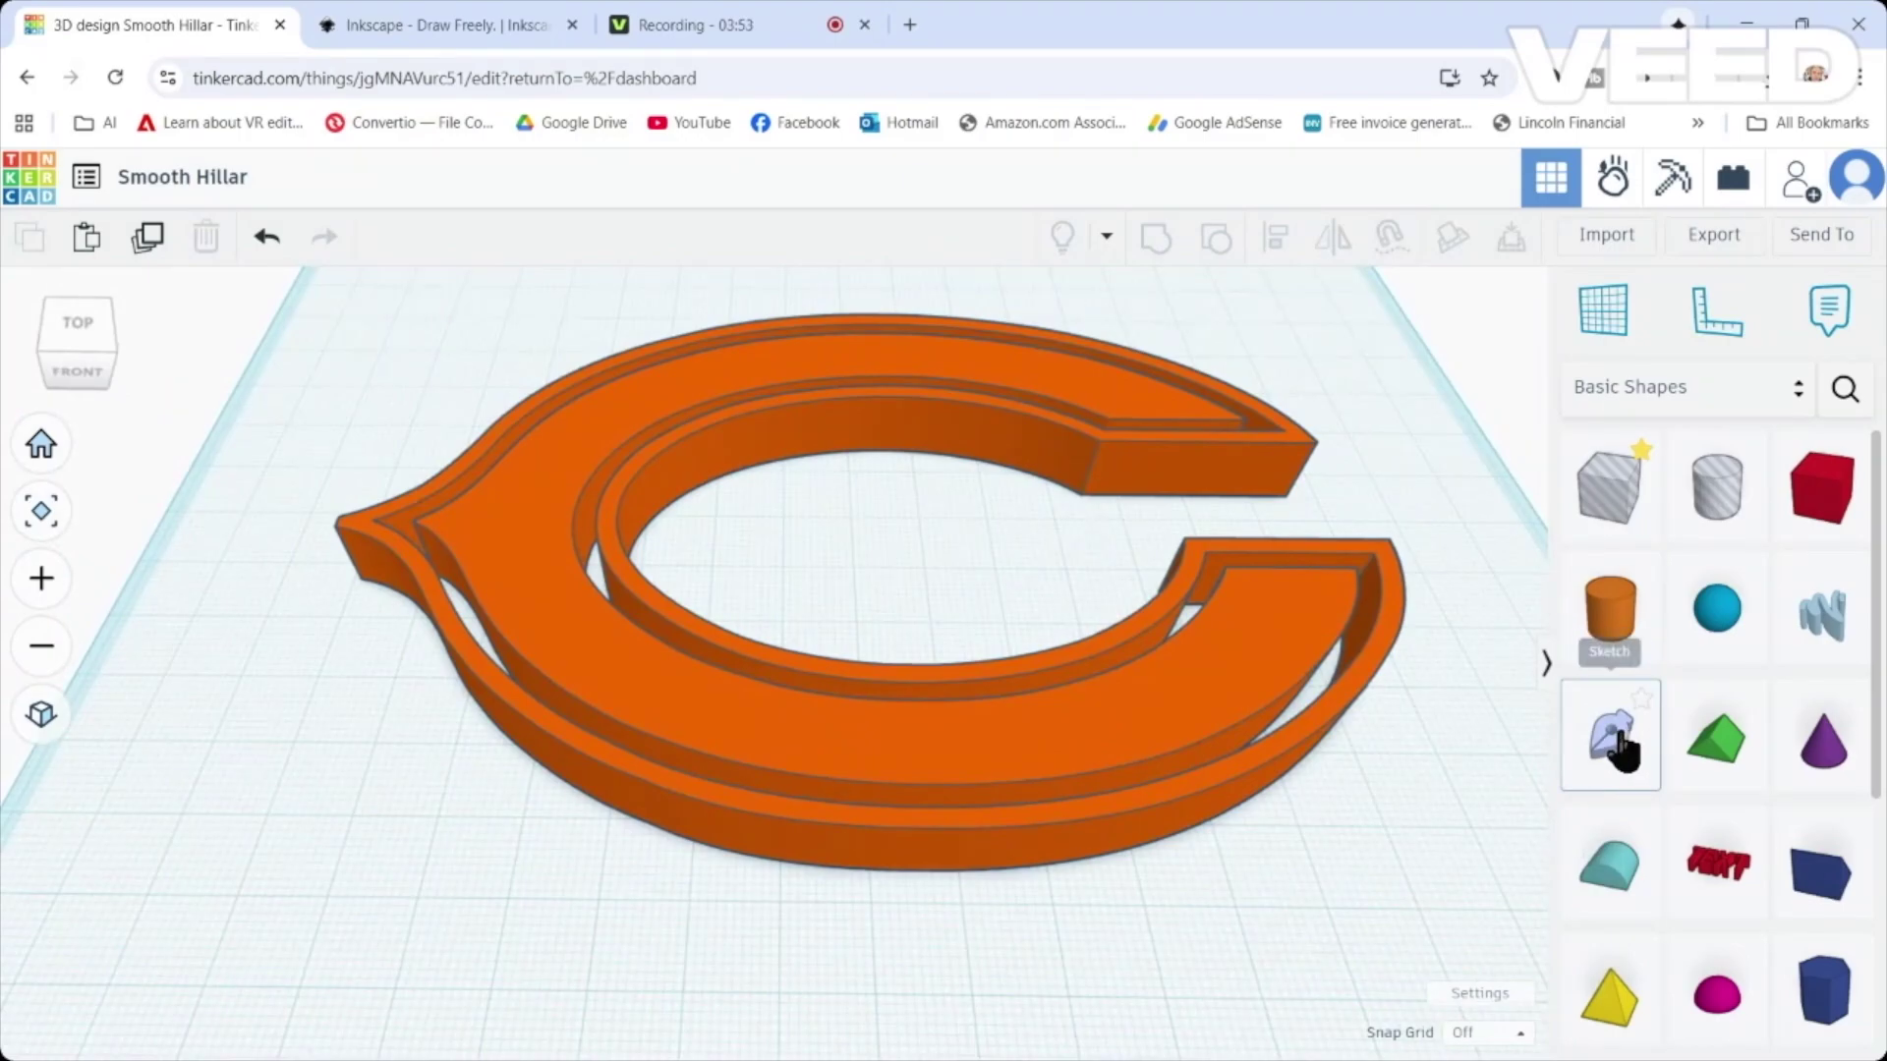
Place a new sketch over the C and turn grid snapping off.
{"action": "mouse_move", "coordinate": [1623, 738]}
{"action": "left_mouse_down"}
{"action": "mouse_move", "coordinate": [1022, 582]}
{"action": "mouse_move", "coordinate": [1065, 563]}
{"action": "left_mouse_up"}
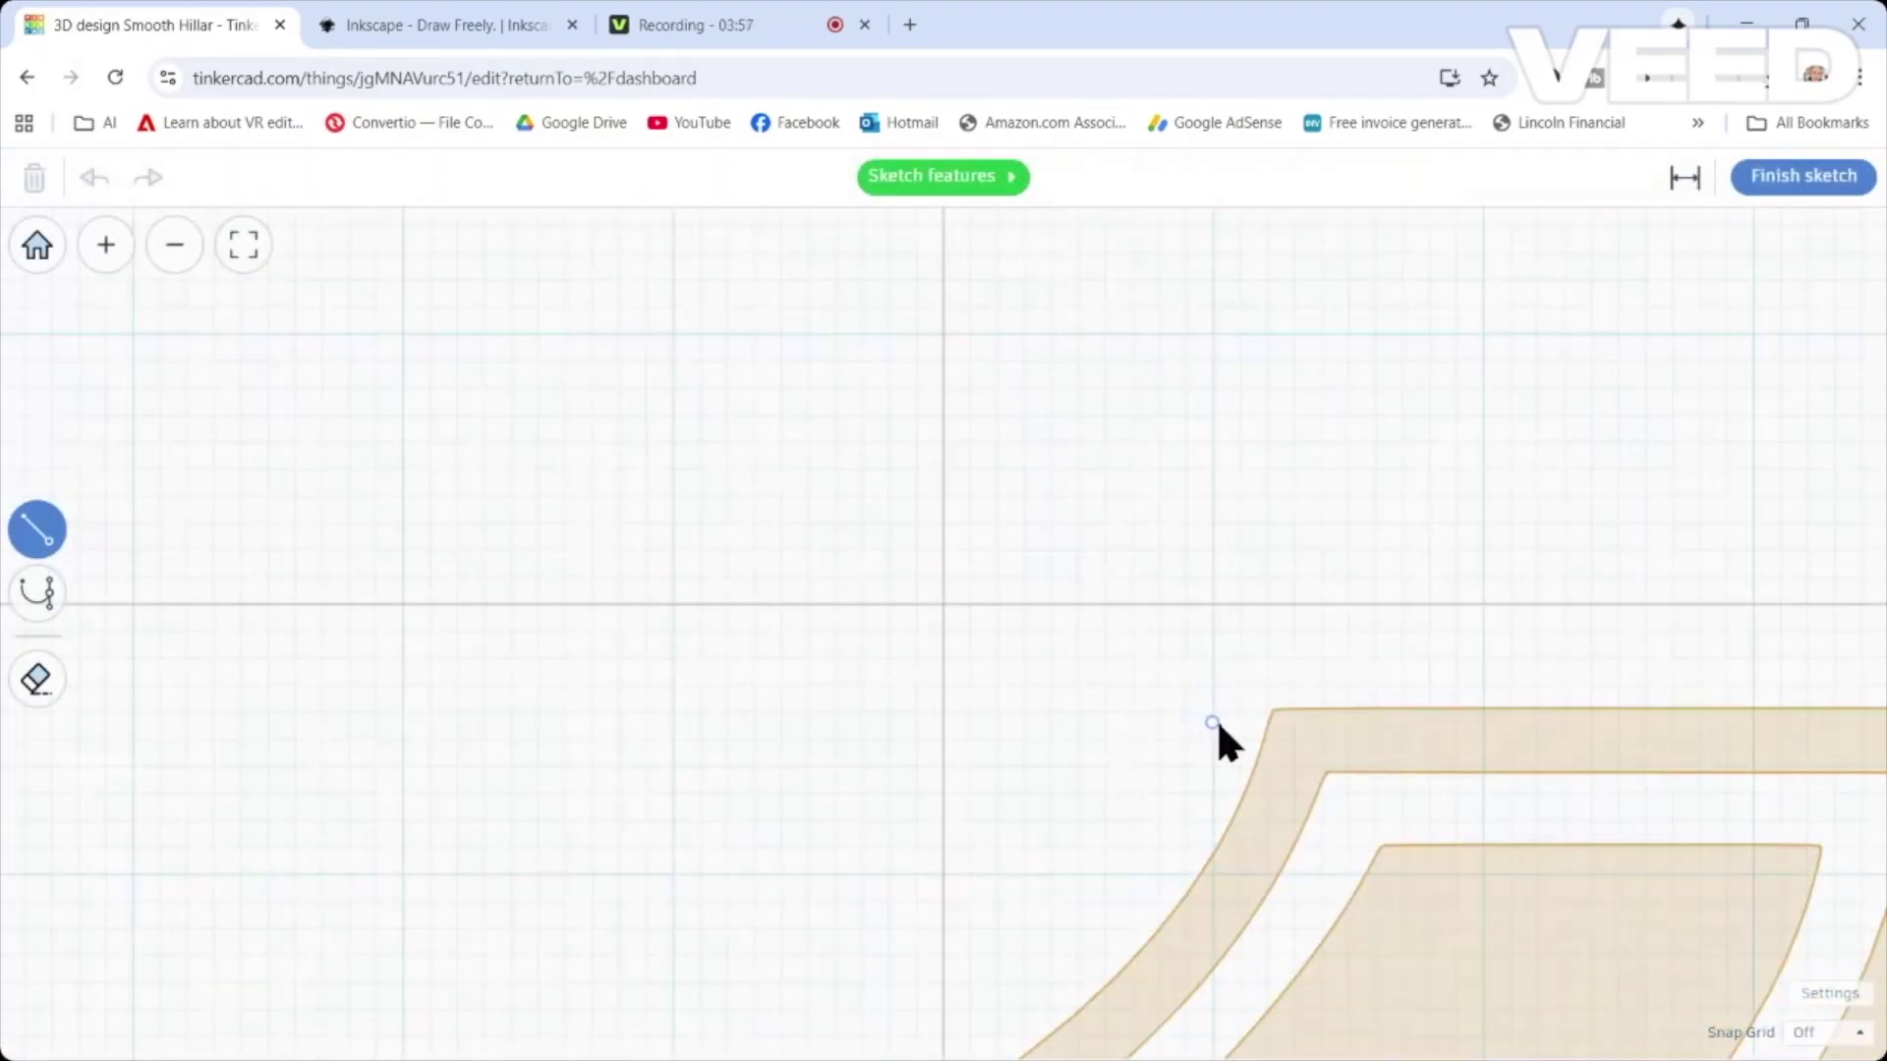
{"action": "scroll", "coordinate": [1293, 739], "scroll_direction": "down", "scroll_amount": 4}
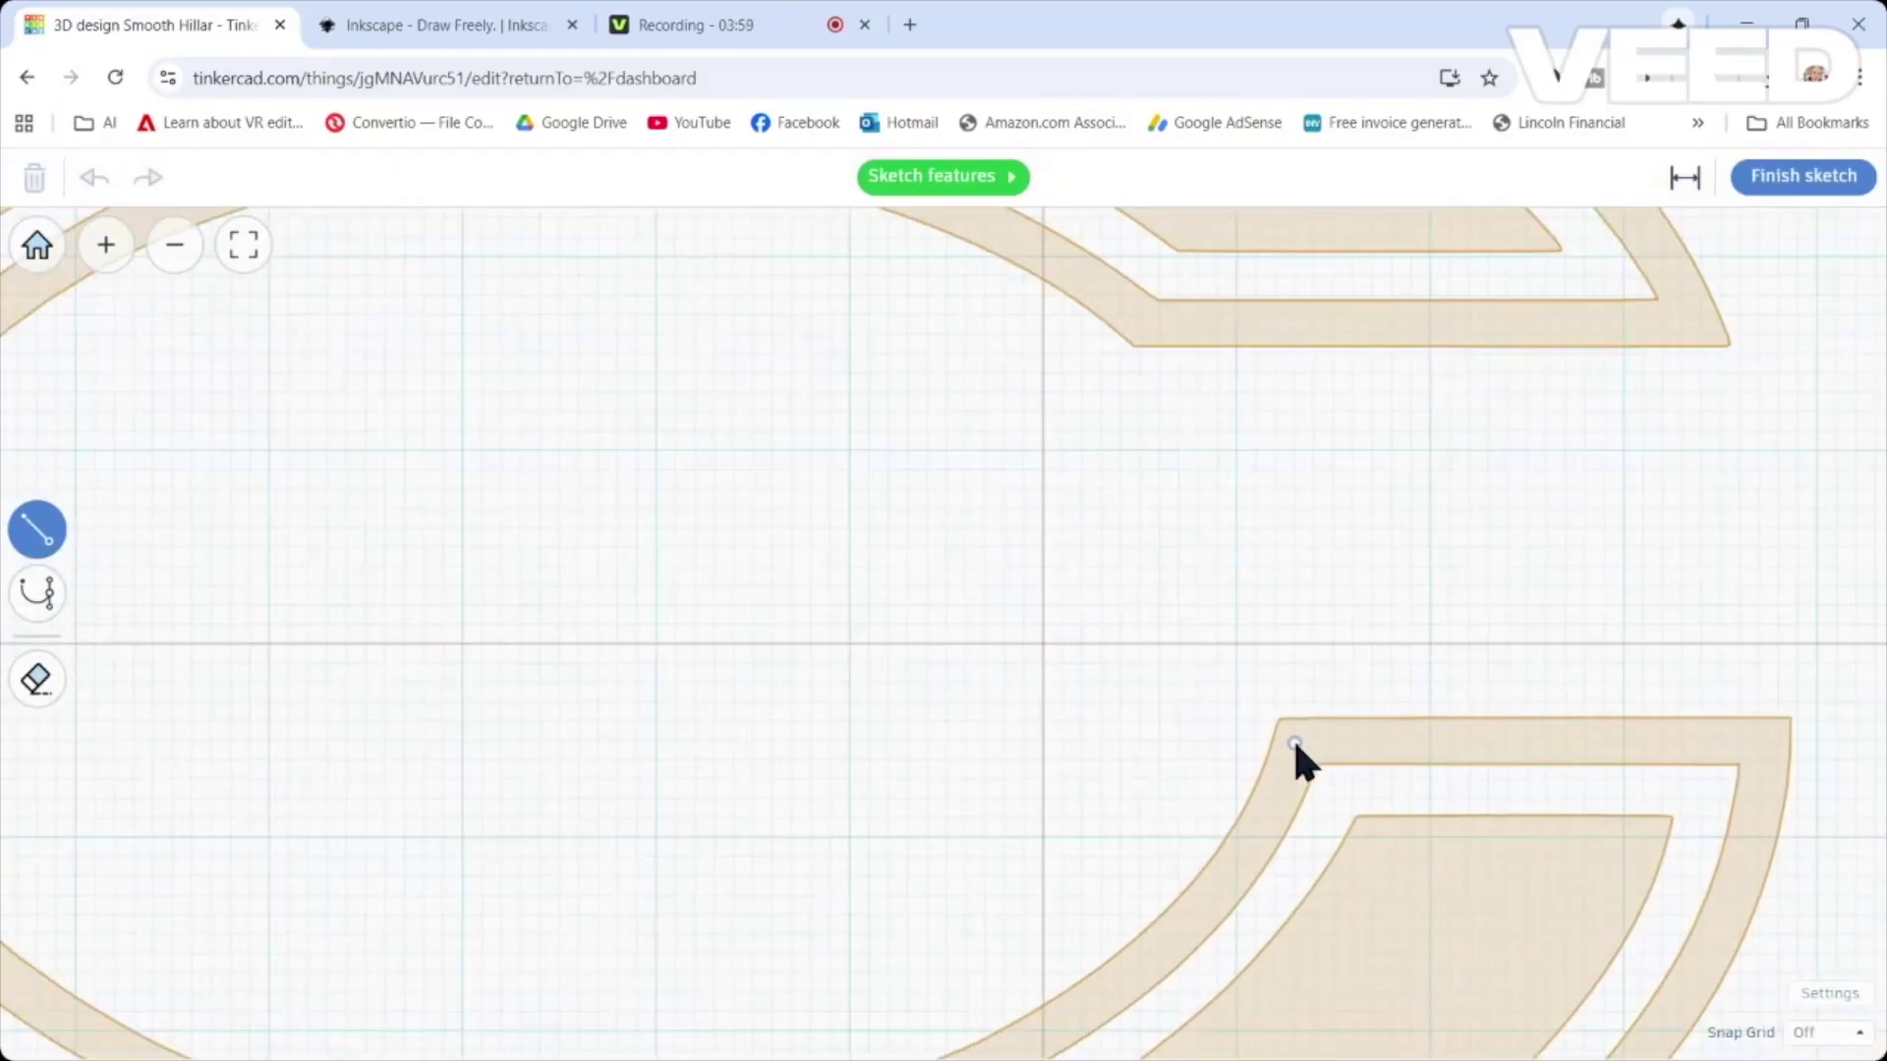
{"action": "middle_click_drag", "start_coordinate": [1295, 748], "coordinate": [1177, 510]}
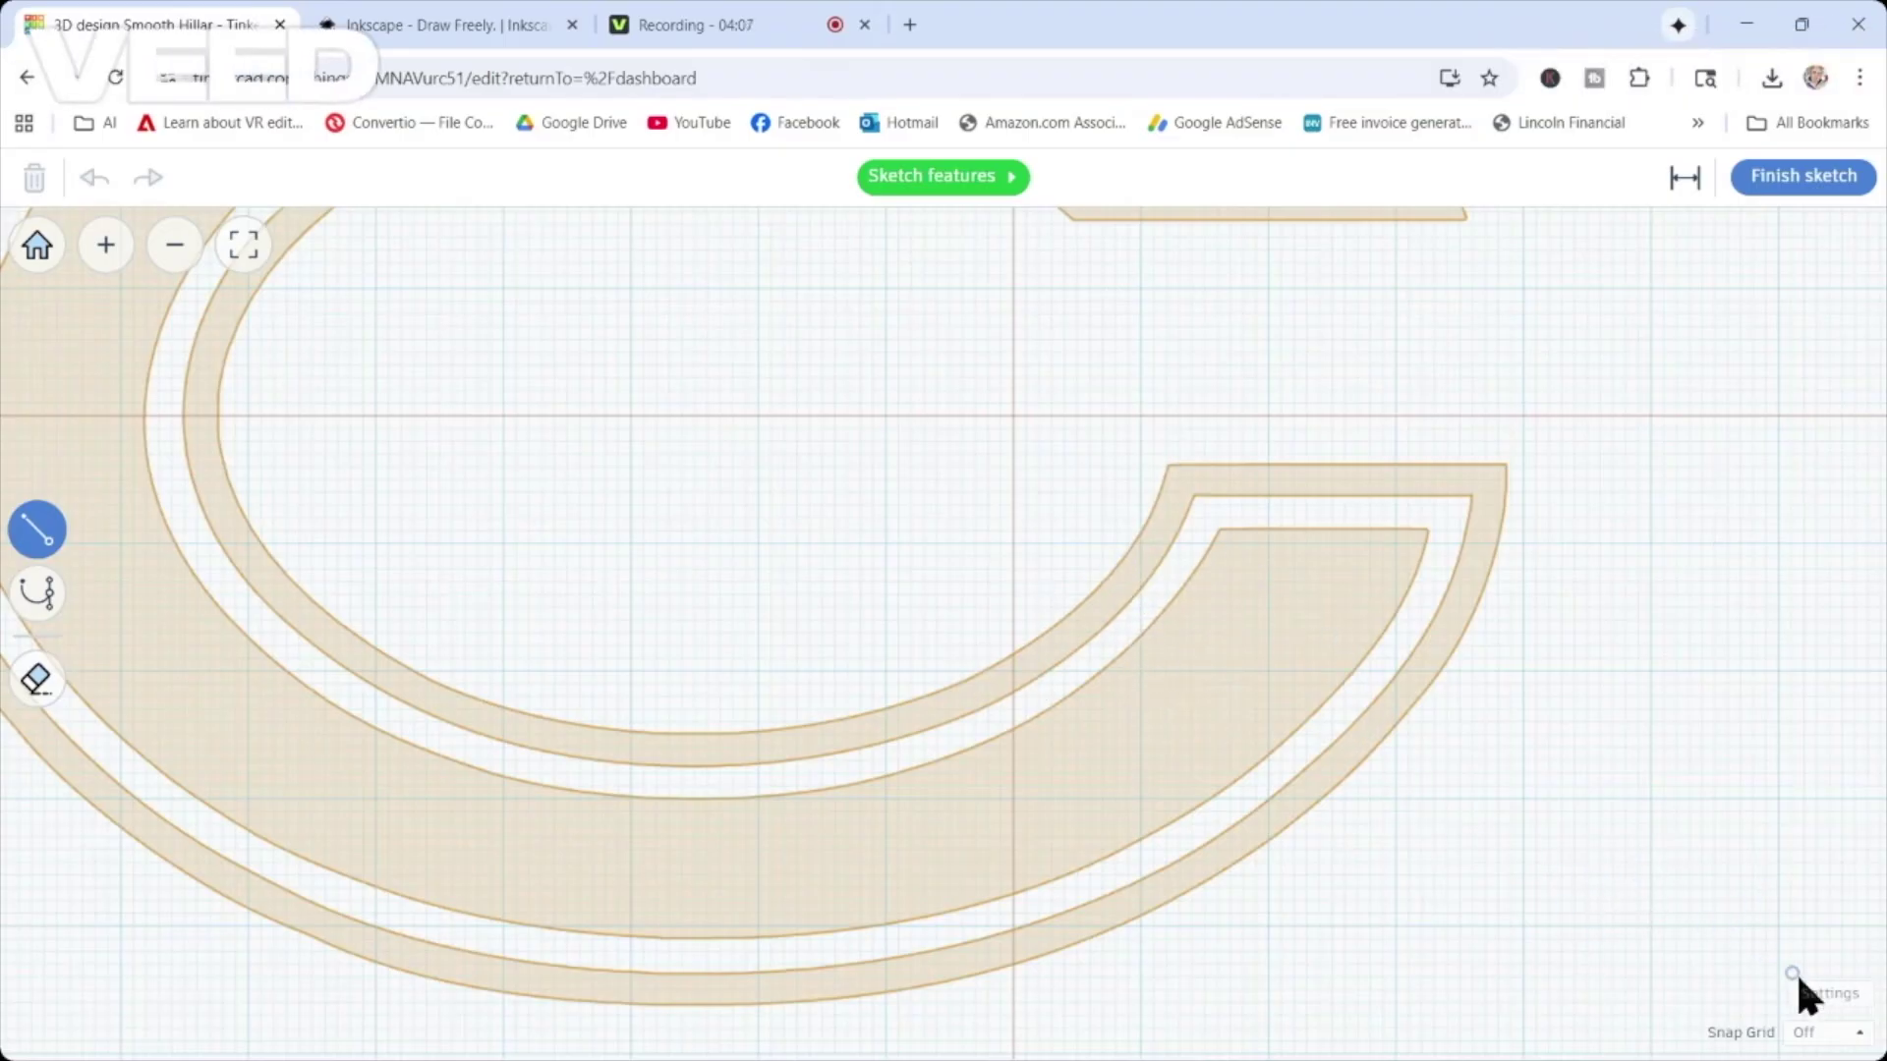
{"action": "left_click", "coordinate": [1818, 1033]}
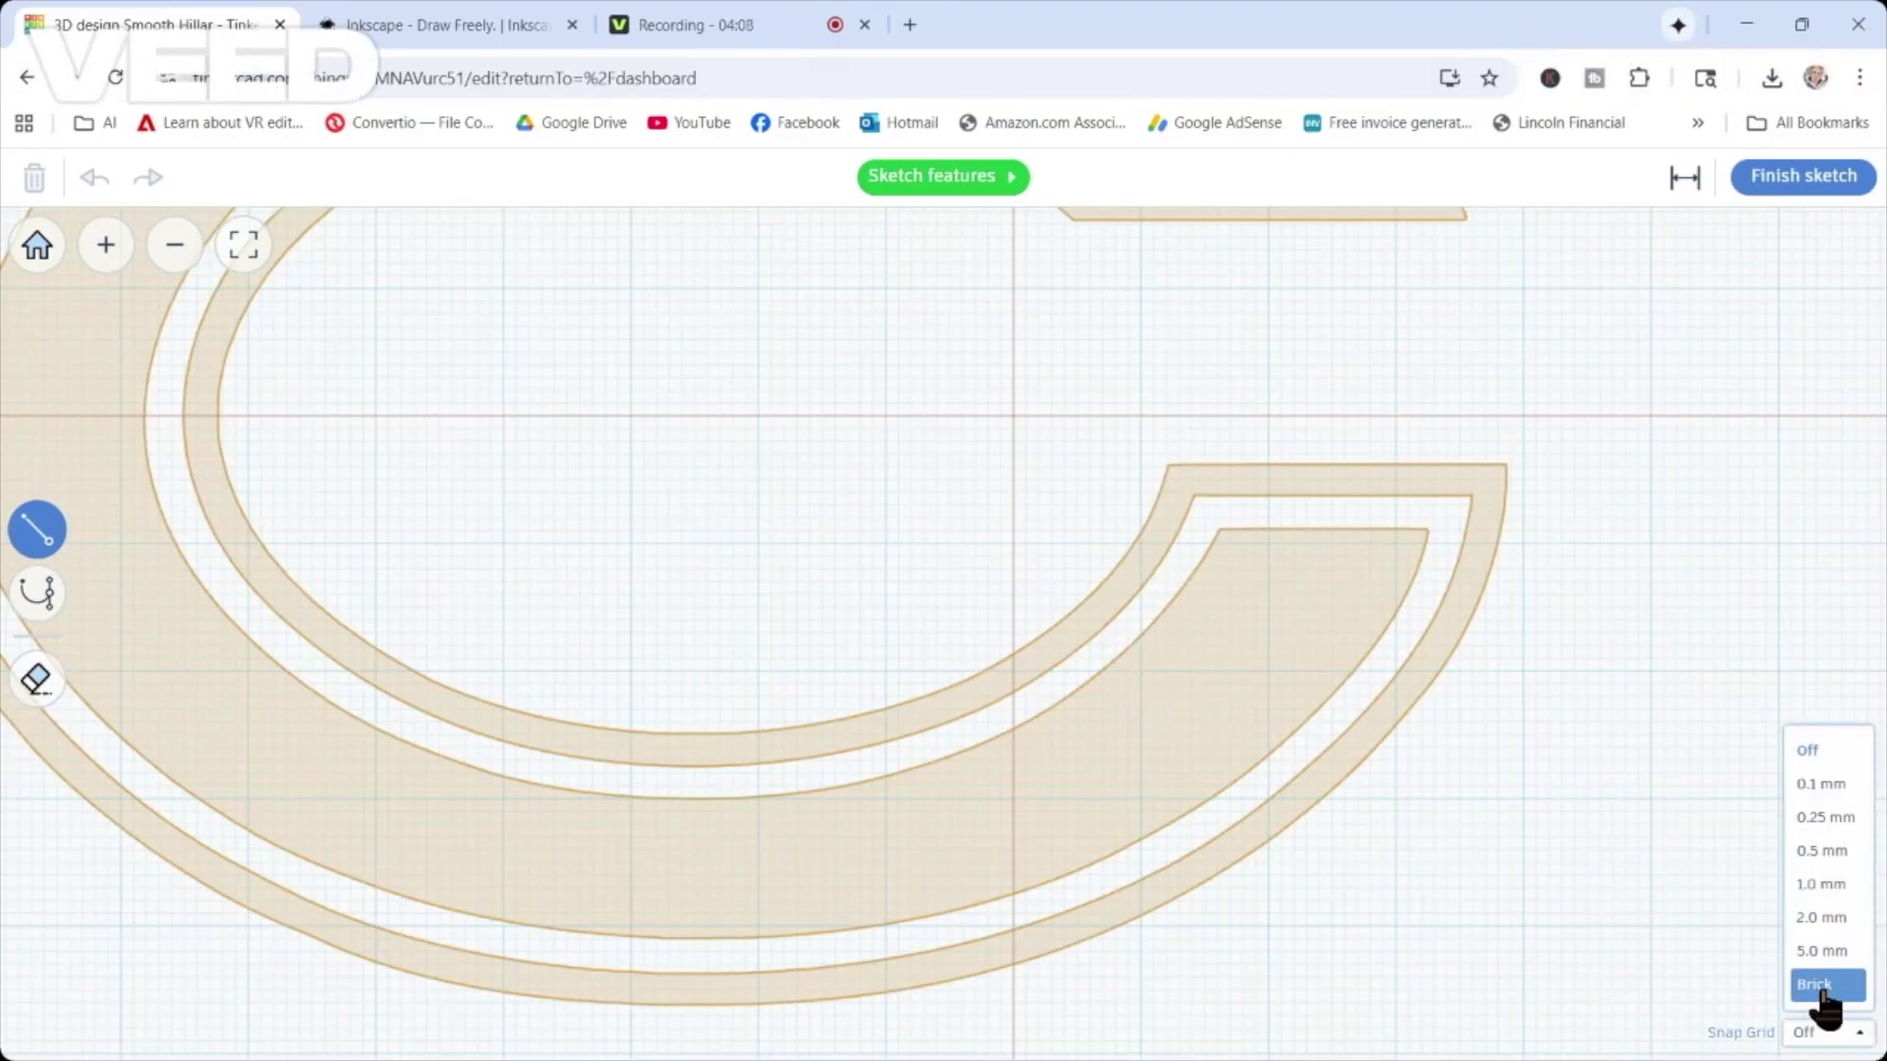
{"action": "left_click", "coordinate": [1808, 753]}
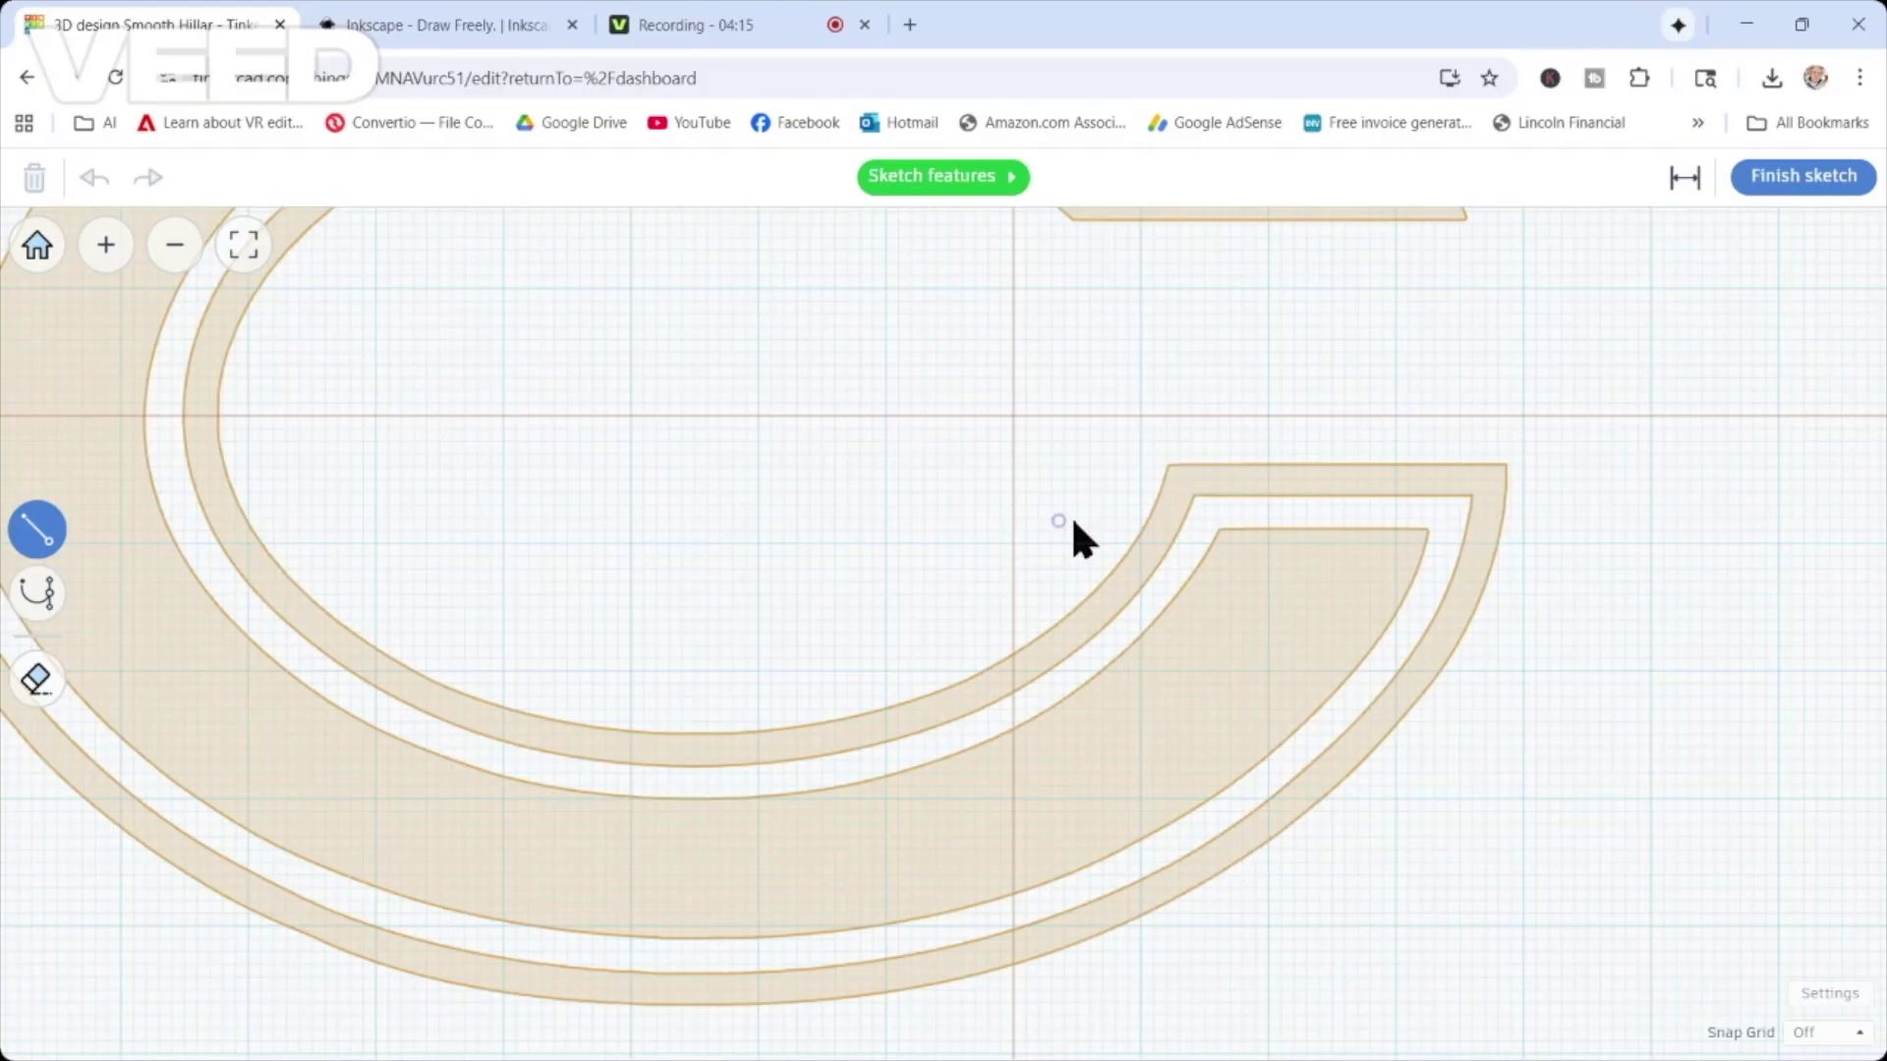
Trace the C's outer border from the tip around the bottom to the left point.
{"action": "left_click", "coordinate": [1185, 483]}
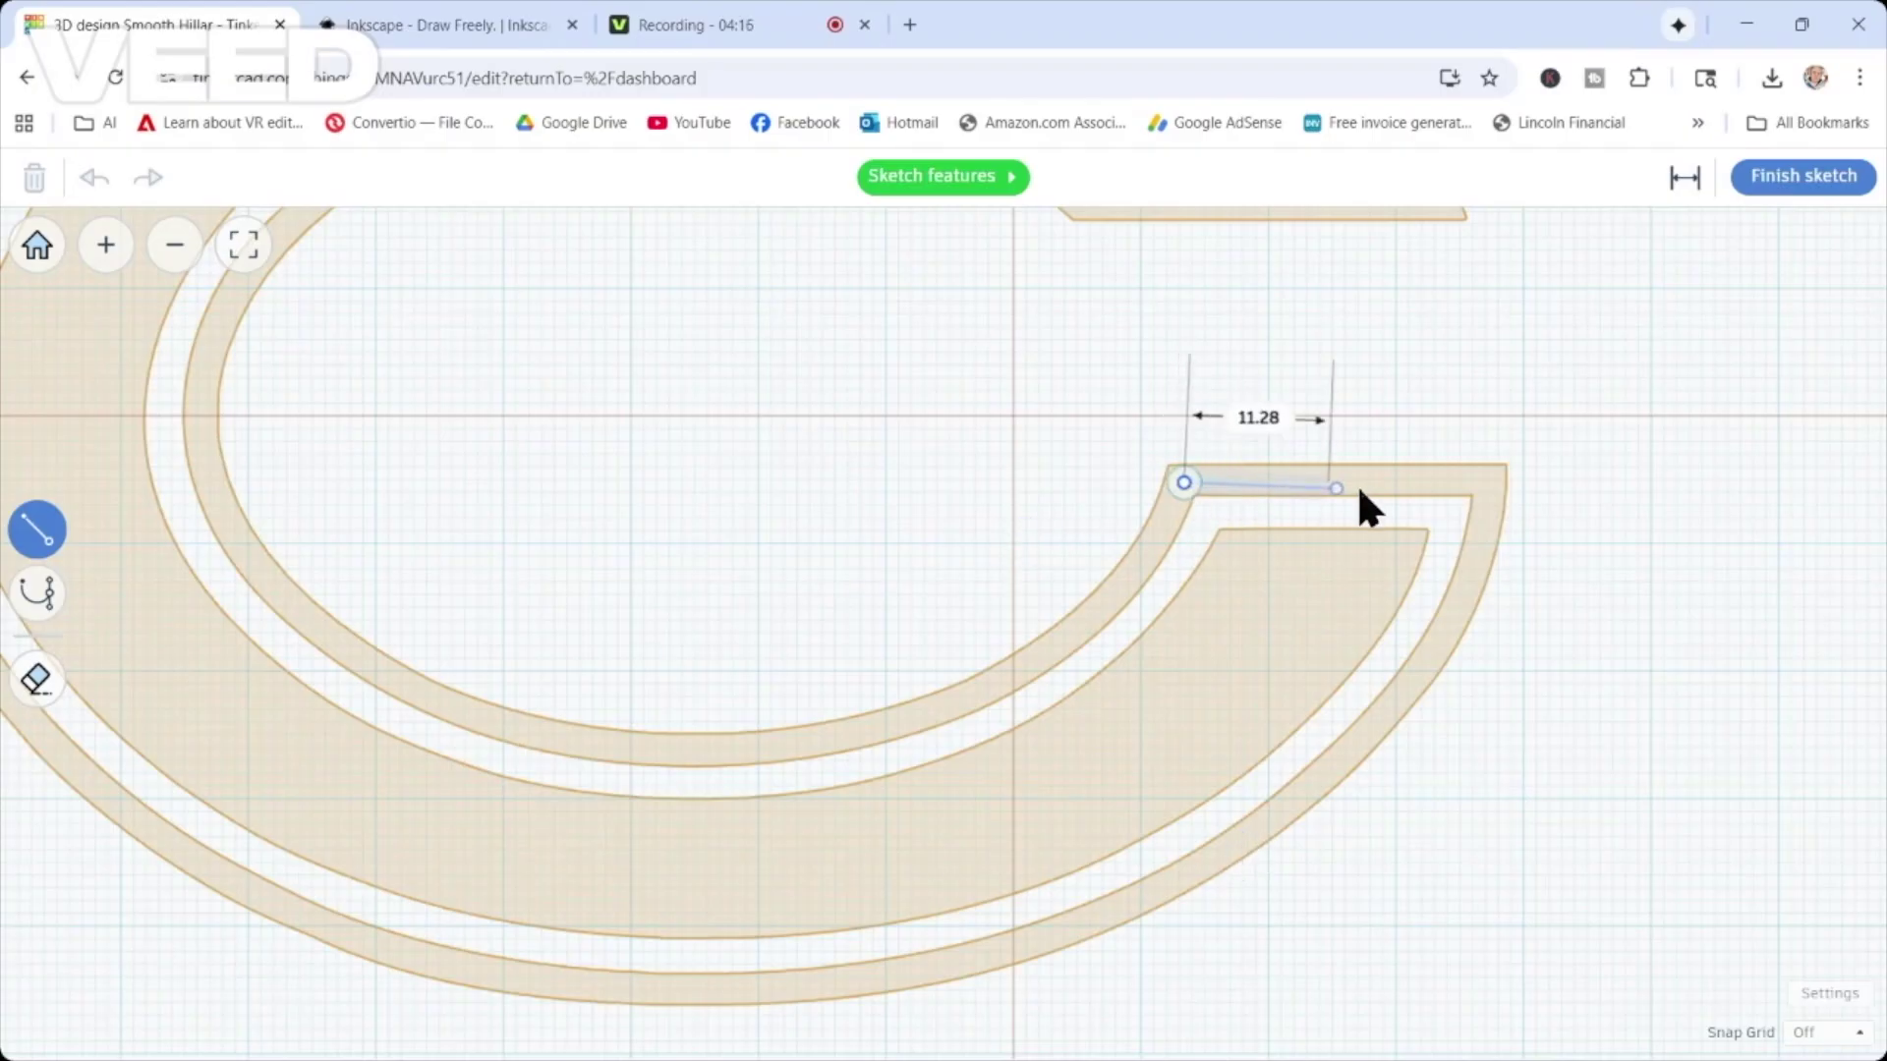
{"action": "left_click", "coordinate": [1488, 482]}
{"action": "left_click", "coordinate": [1483, 526]}
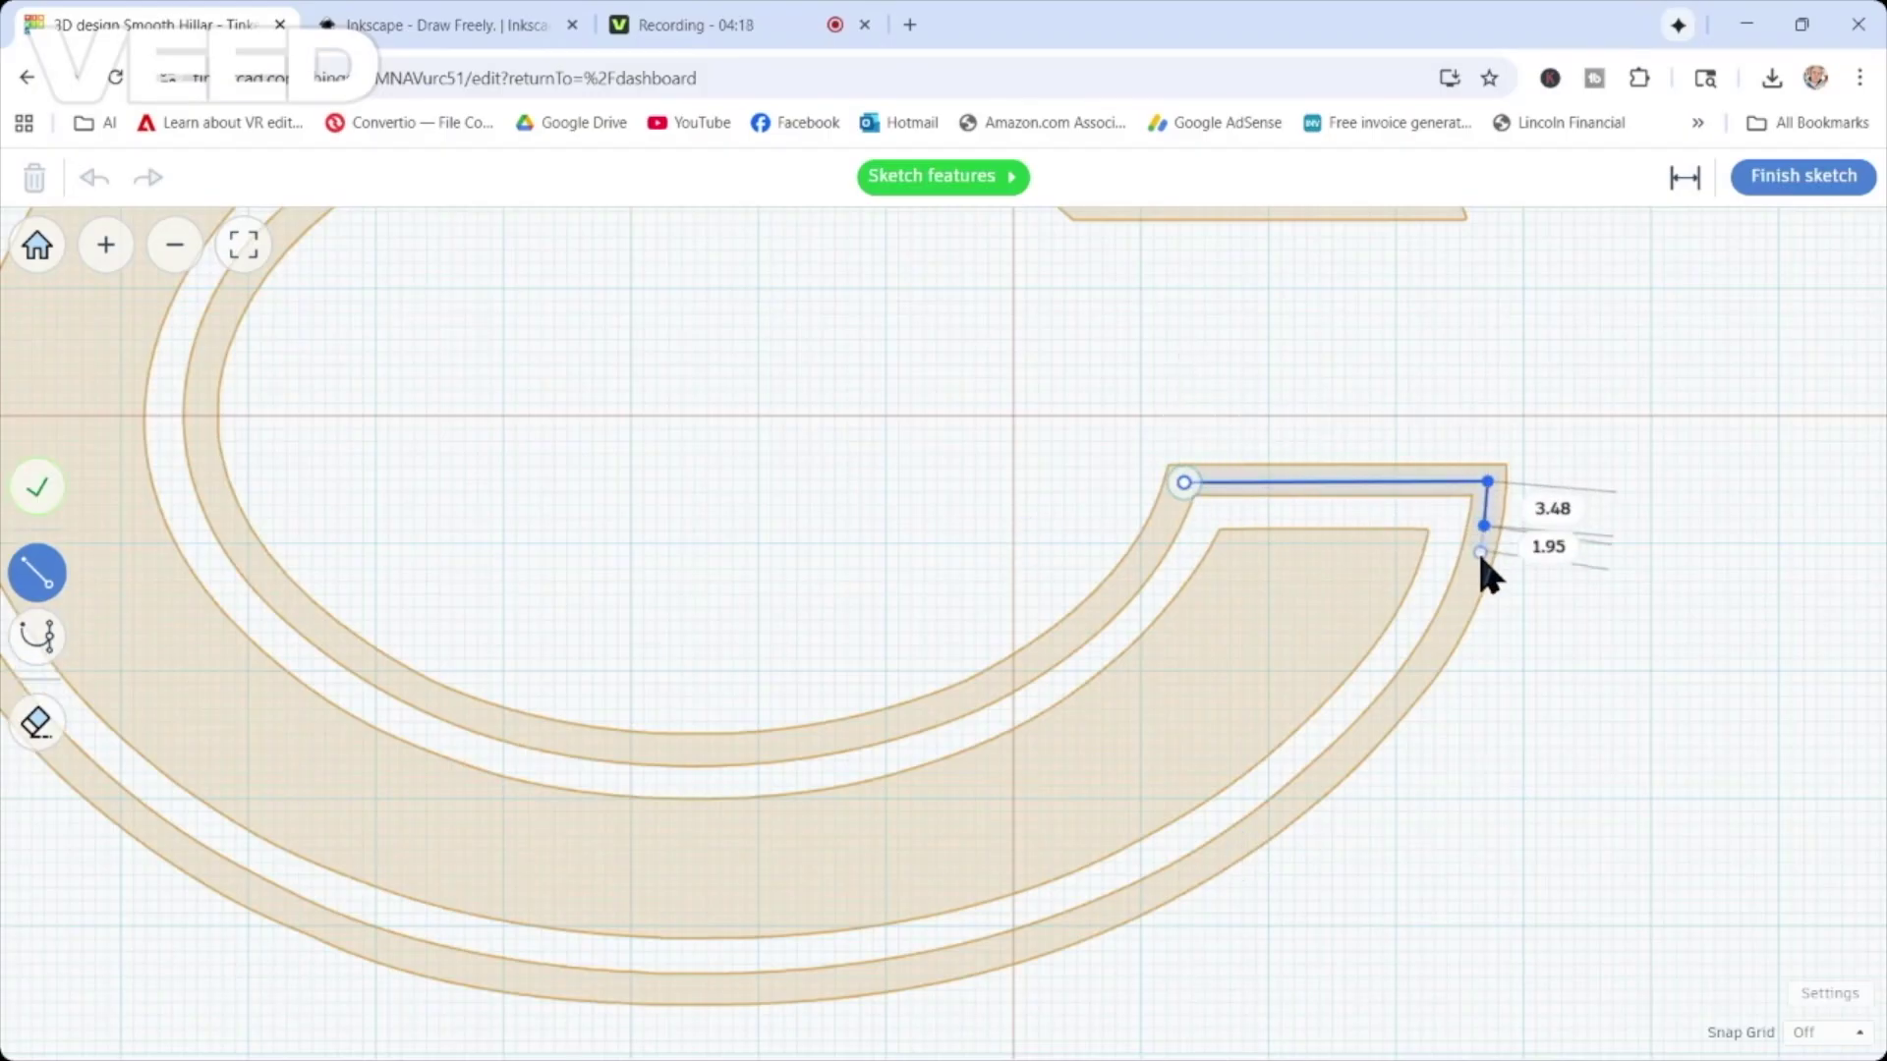
{"action": "left_click", "coordinate": [1449, 629]}
{"action": "left_click", "coordinate": [1381, 724]}
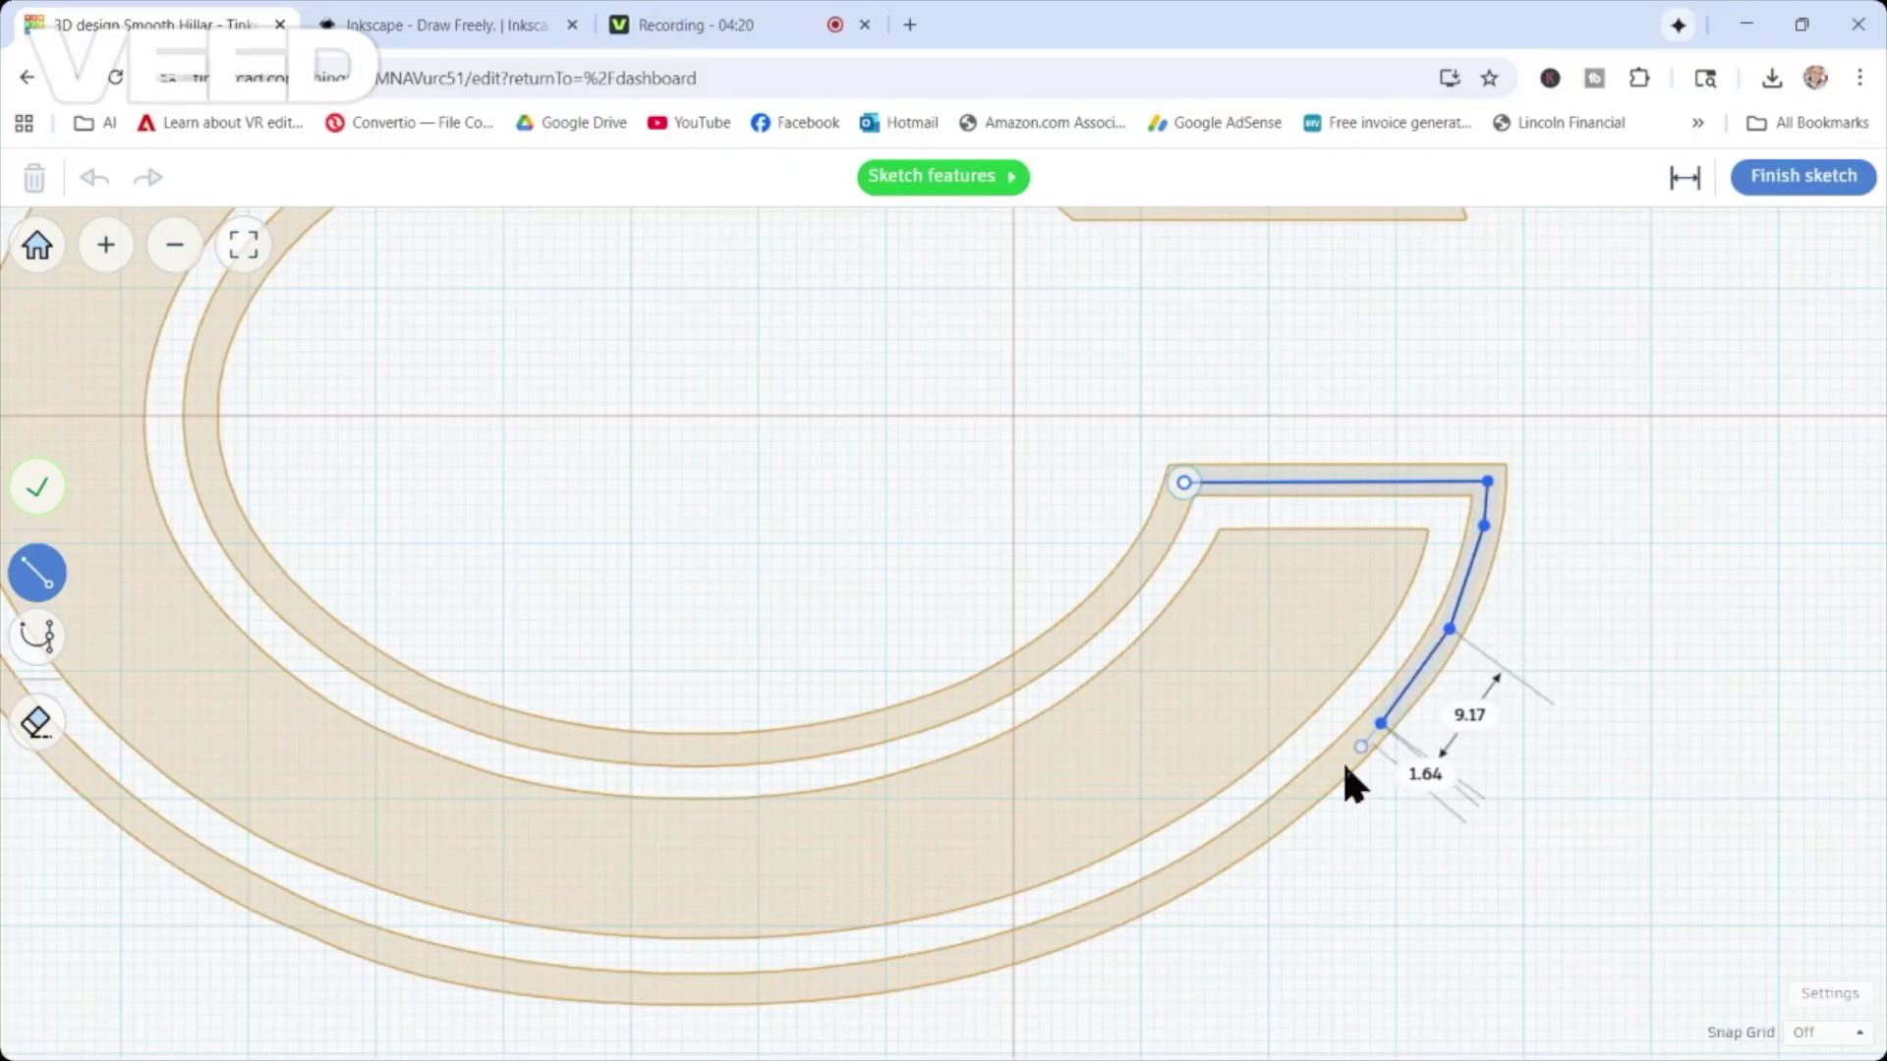
{"action": "left_click", "coordinate": [1272, 820]}
{"action": "left_click", "coordinate": [1154, 894]}
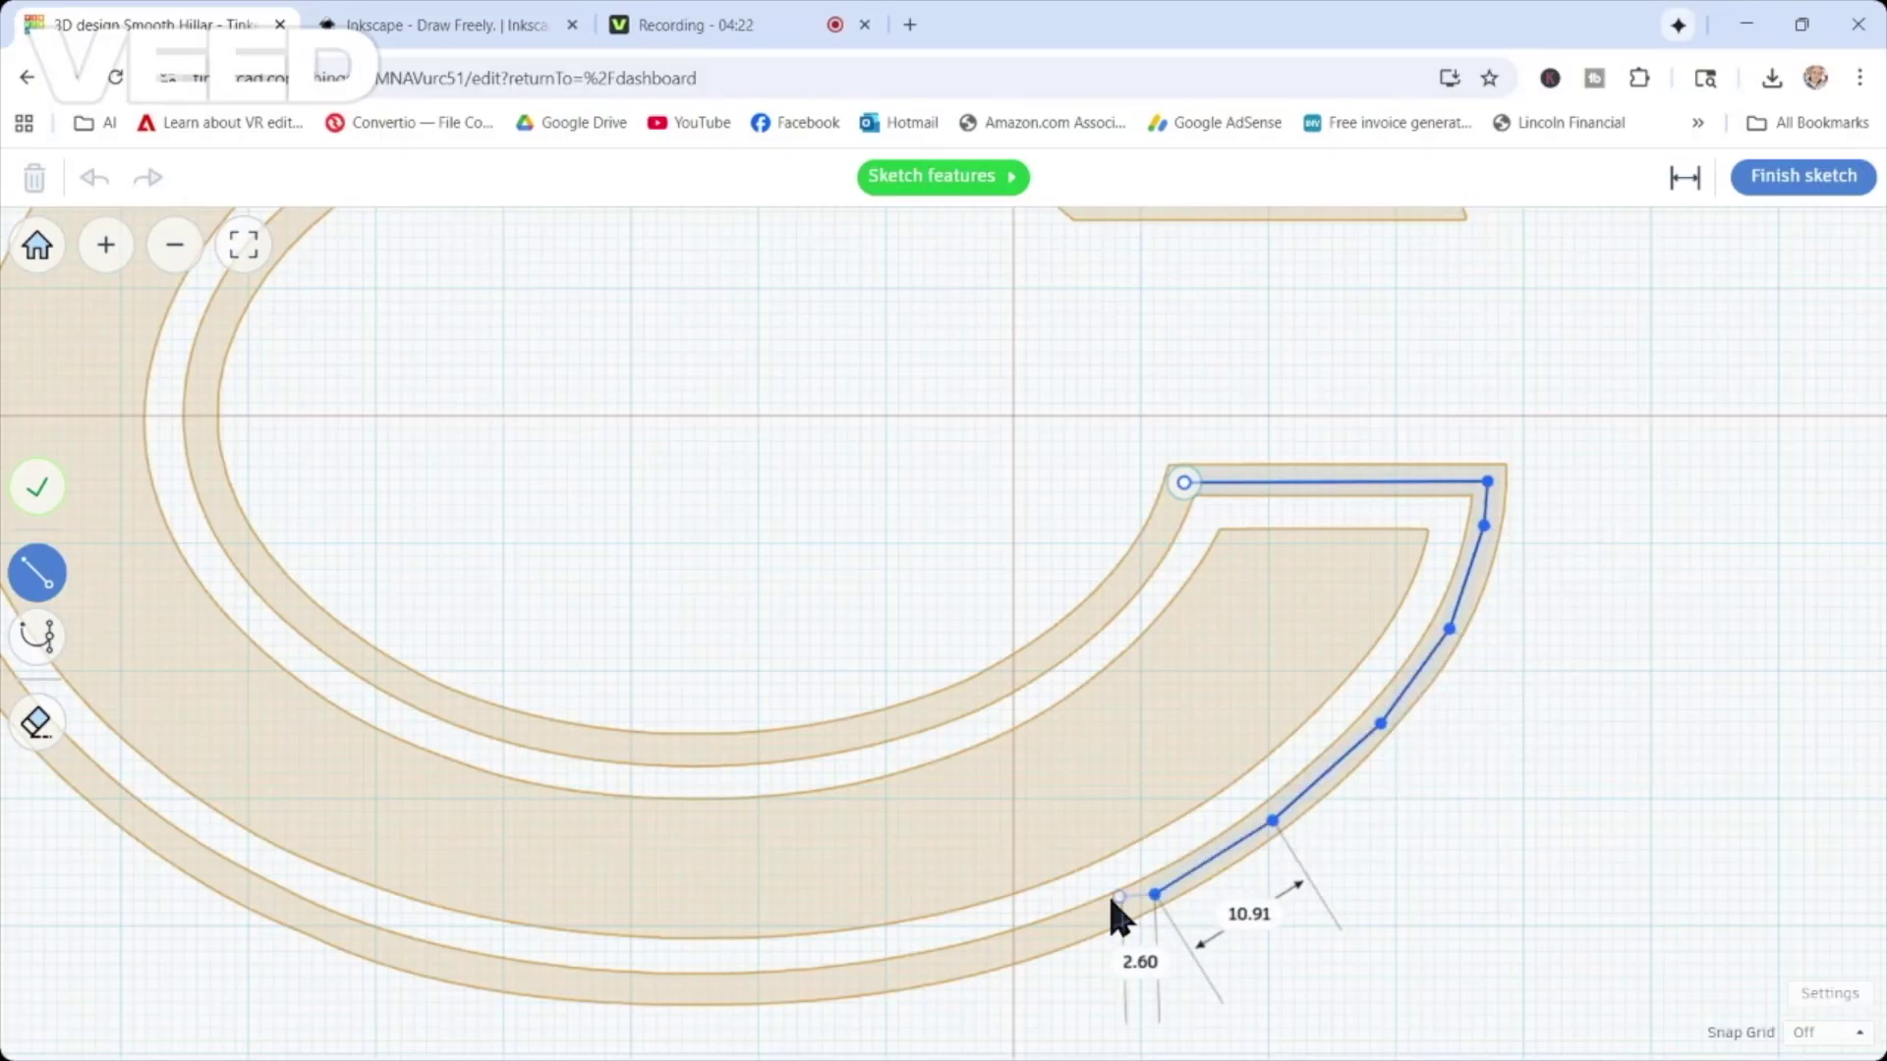
{"action": "left_click", "coordinate": [1019, 944]}
{"action": "left_click", "coordinate": [863, 984]}
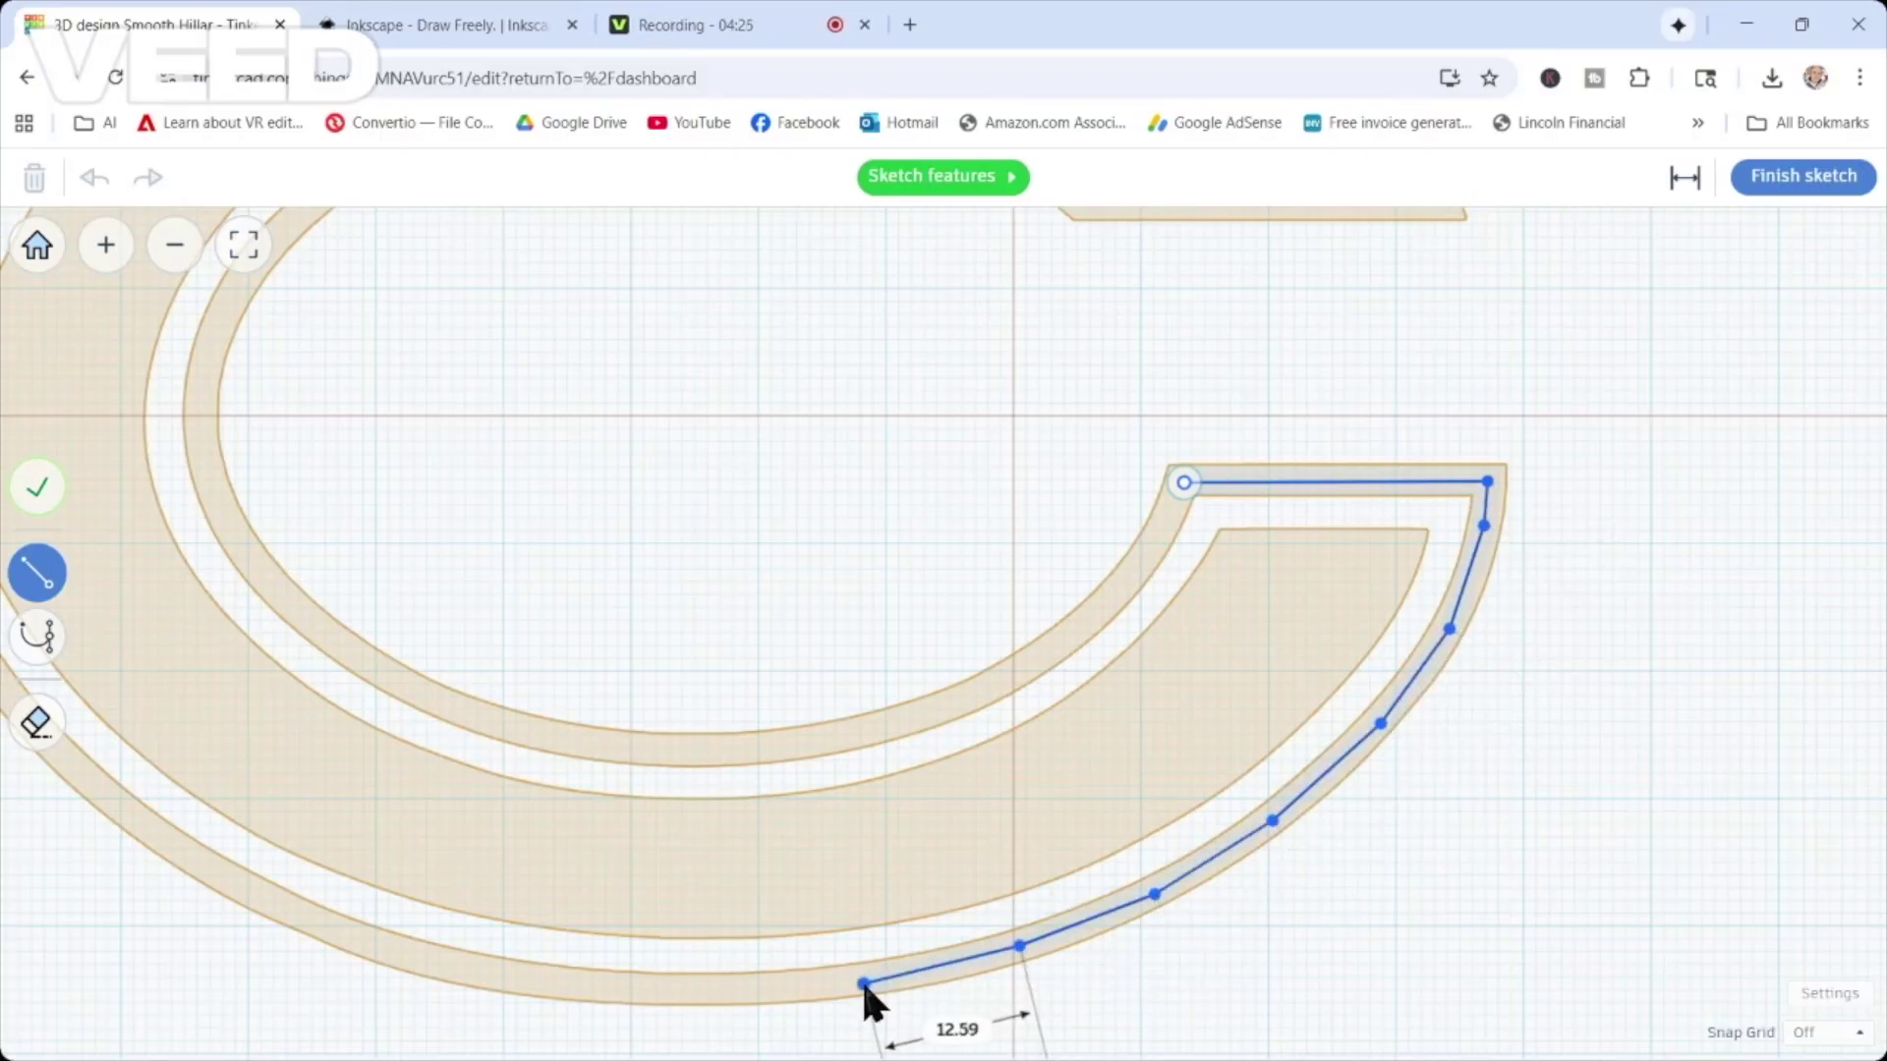
{"action": "mouse_move", "coordinate": [803, 919]}
{"action": "middle_mouse_down"}
{"action": "mouse_move", "coordinate": [881, 875]}
{"action": "mouse_move", "coordinate": [1179, 822]}
{"action": "middle_mouse_up"}
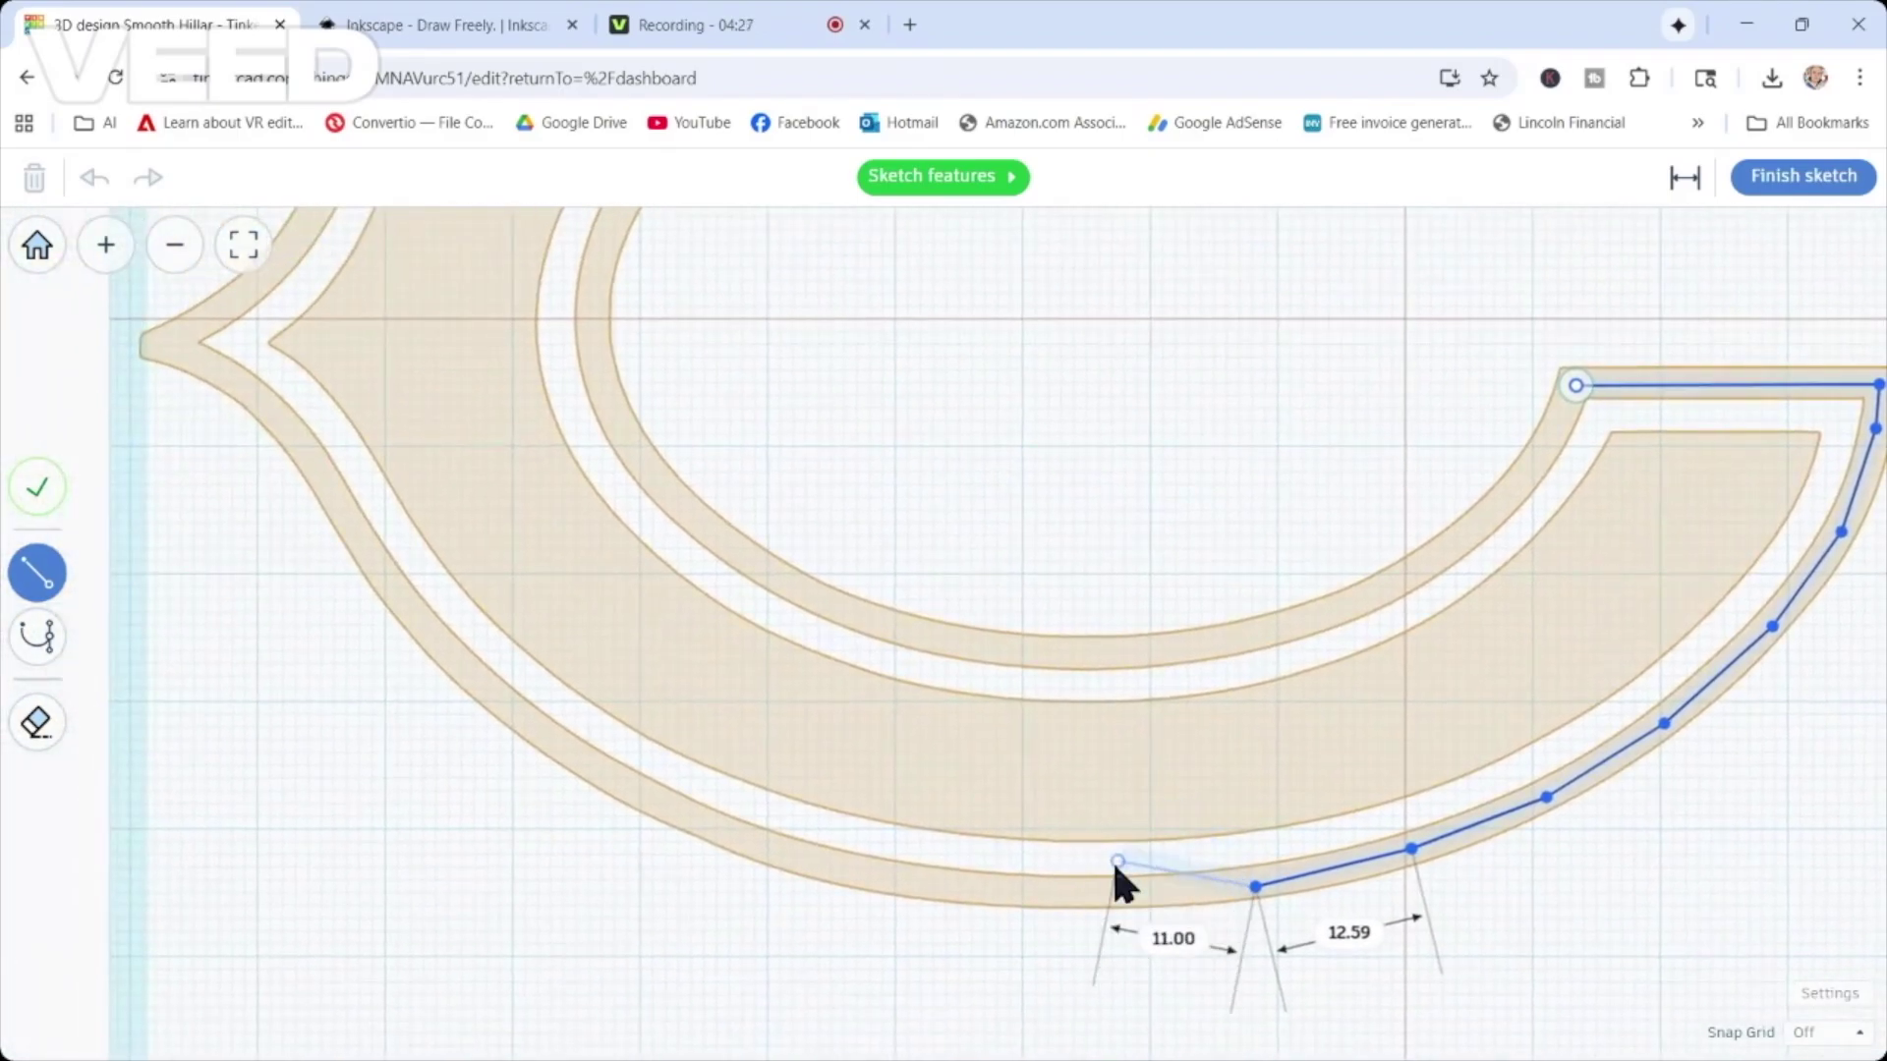
{"action": "left_click", "coordinate": [1091, 895]}
{"action": "left_click", "coordinate": [931, 884]}
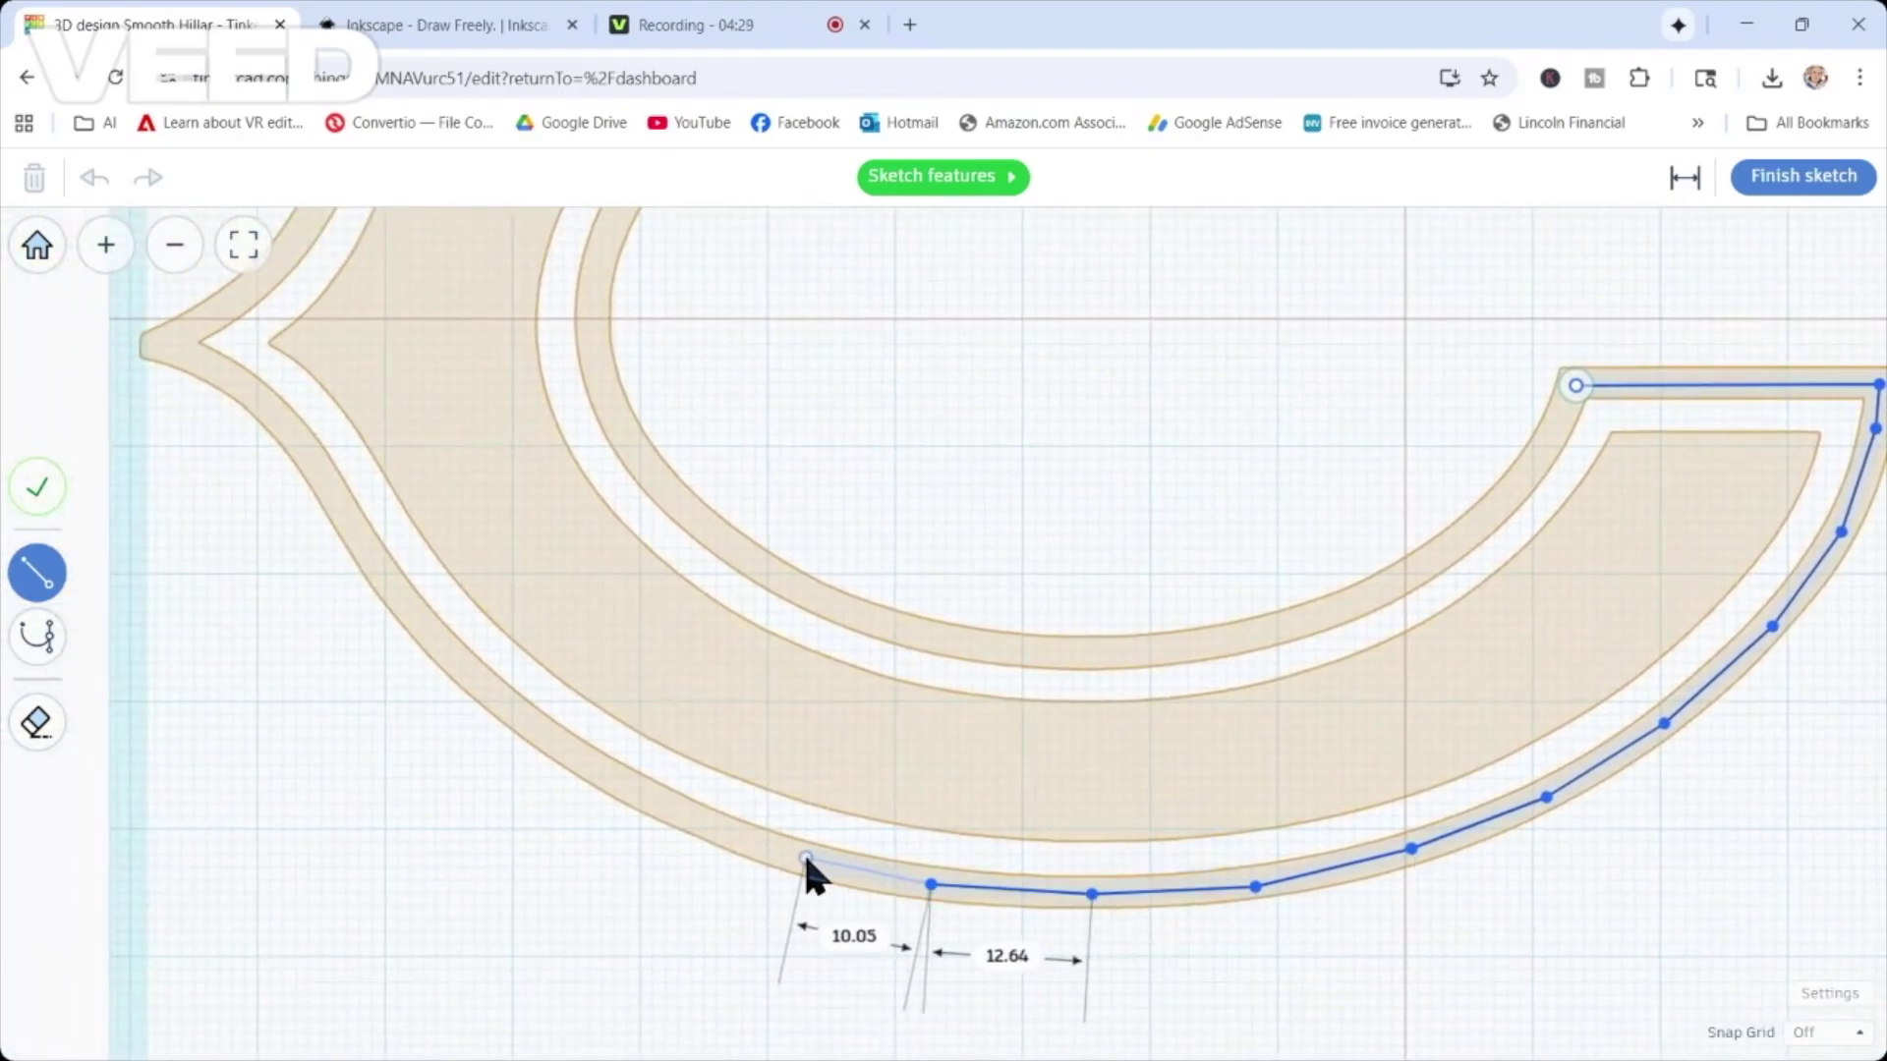
{"action": "left_click", "coordinate": [806, 857]}
{"action": "left_click", "coordinate": [667, 808]}
{"action": "left_click", "coordinate": [572, 757]}
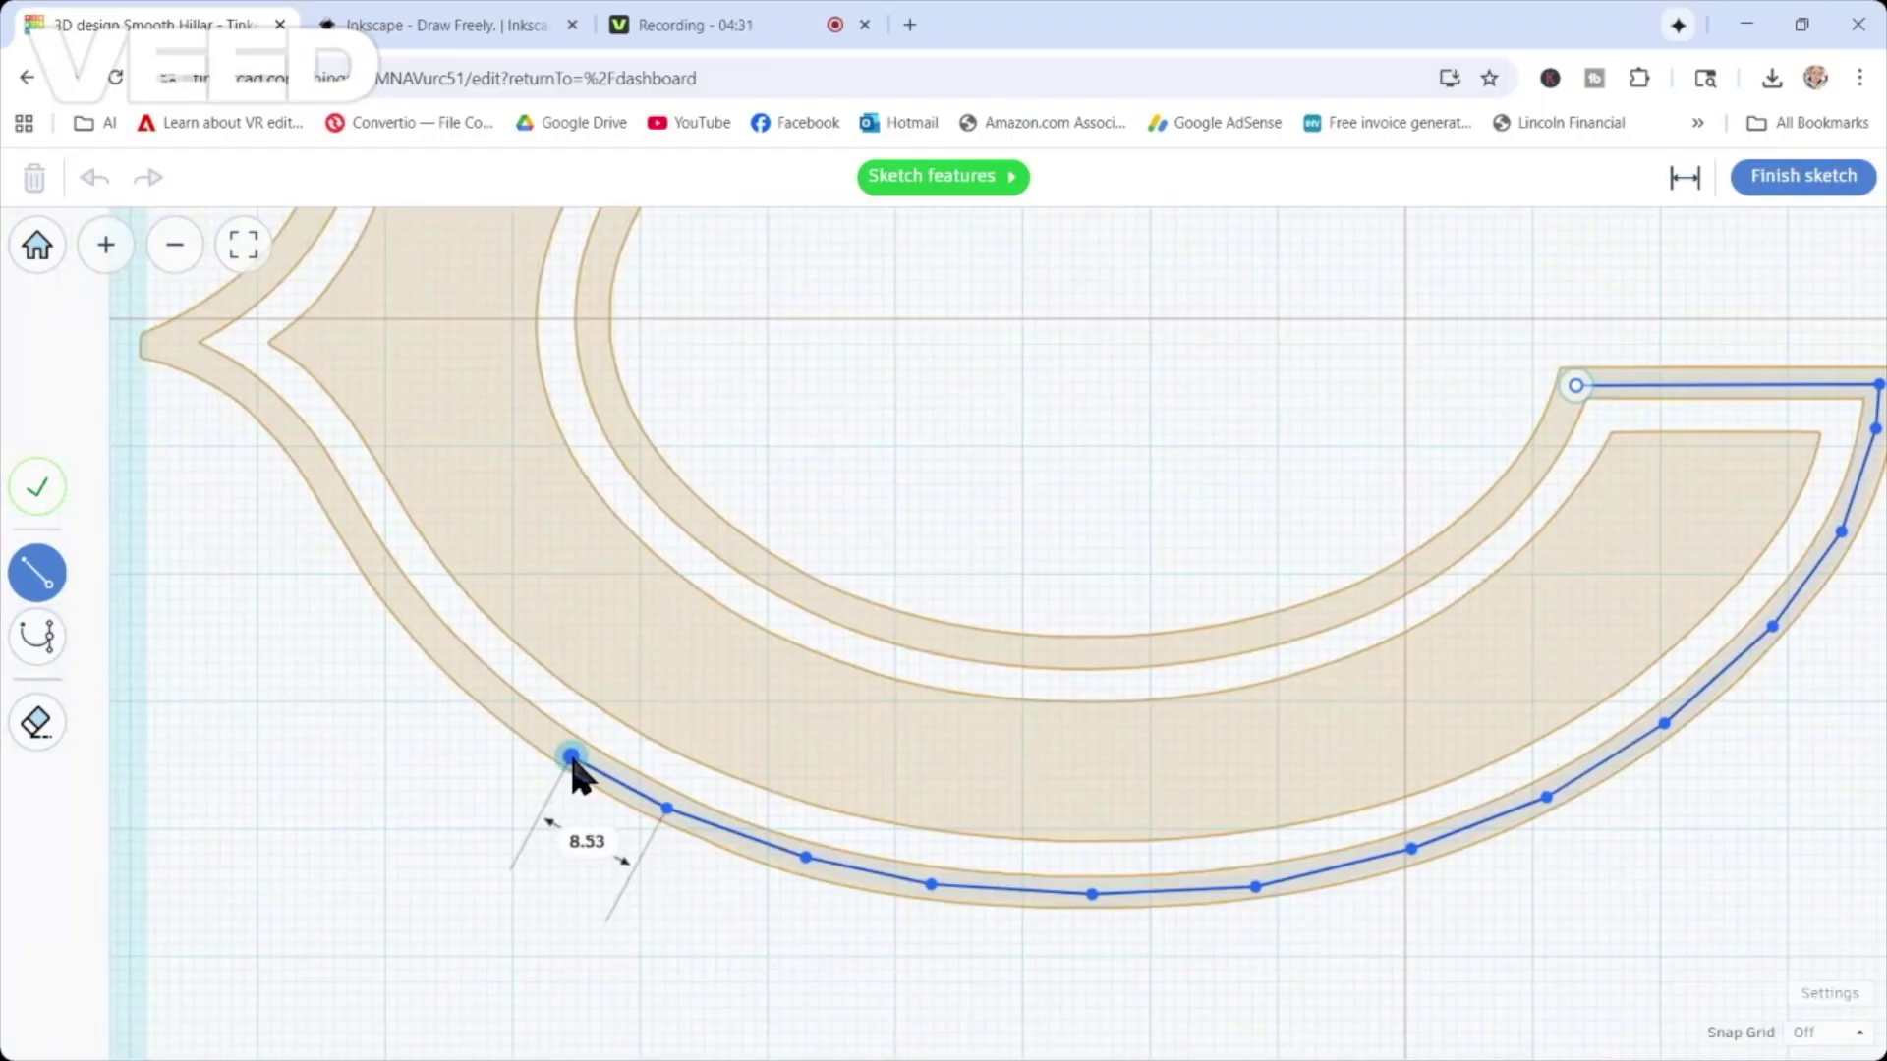
{"action": "left_click", "coordinate": [483, 681]}
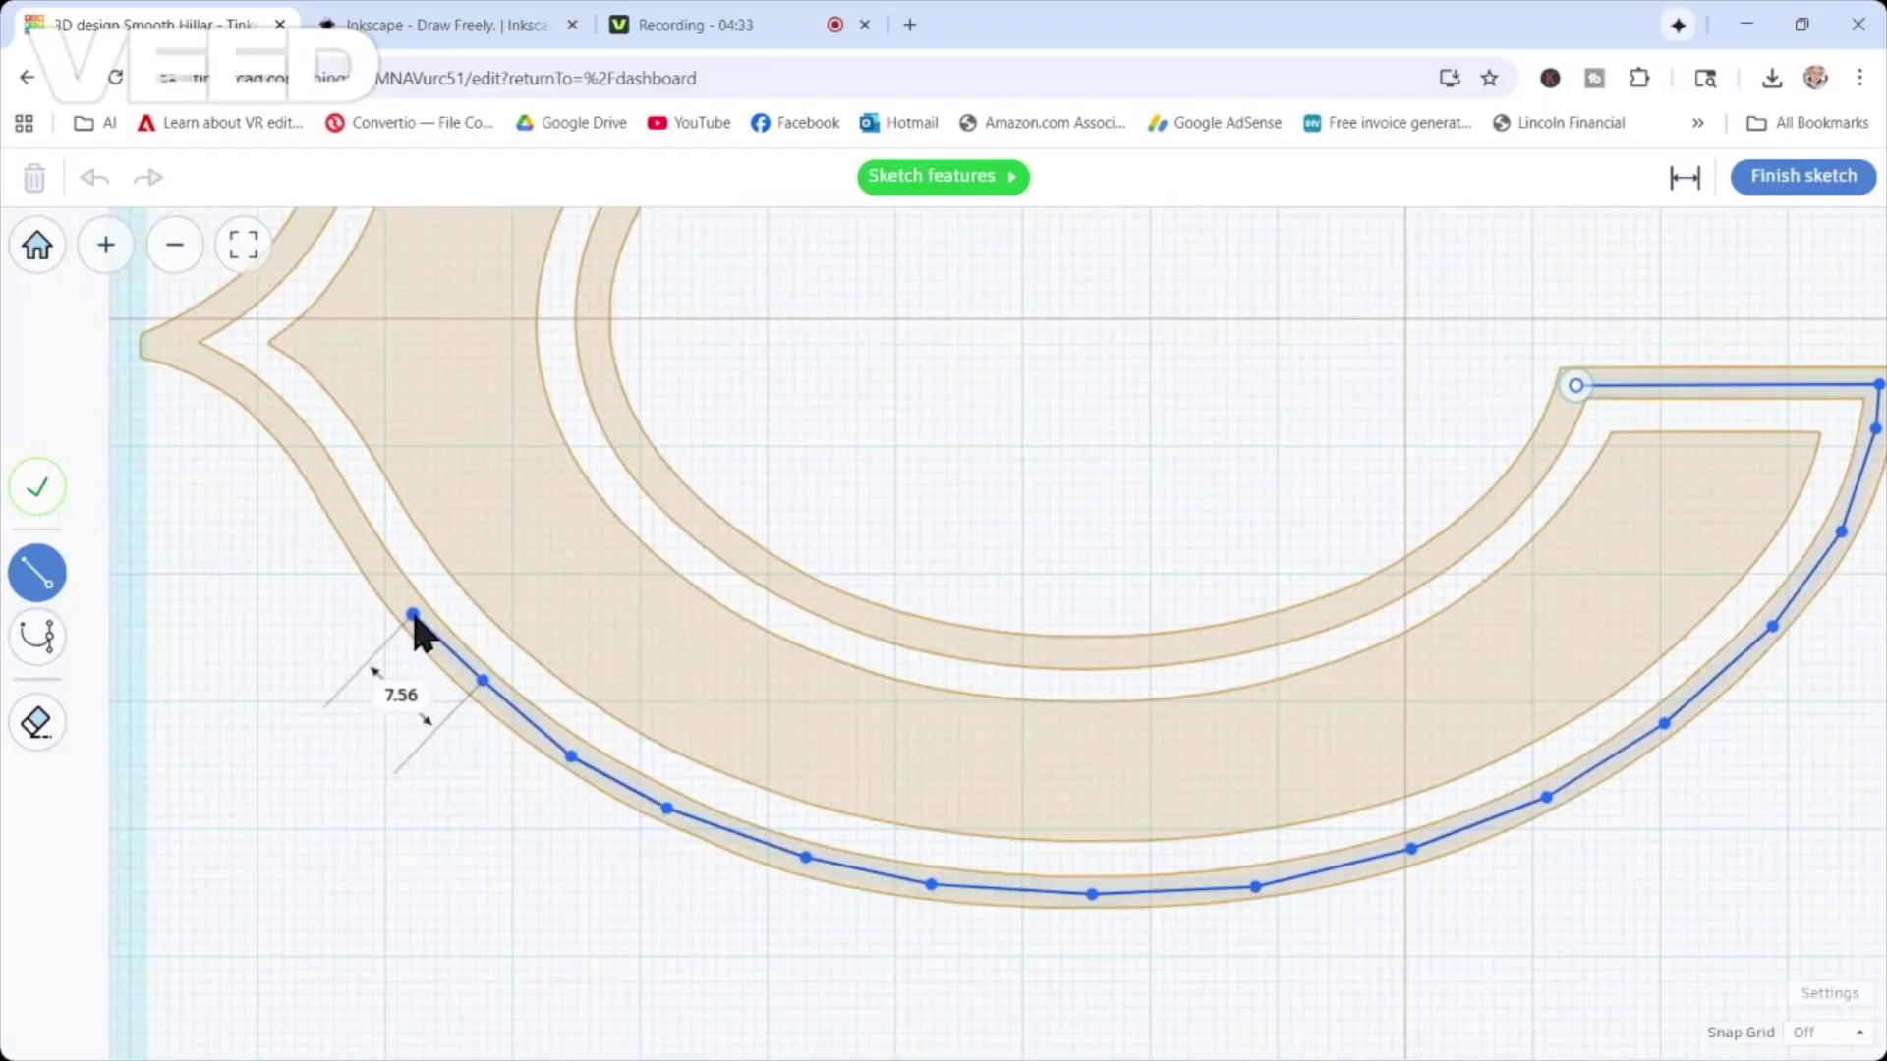
{"action": "left_click", "coordinate": [413, 614]}
{"action": "left_click", "coordinate": [360, 536]}
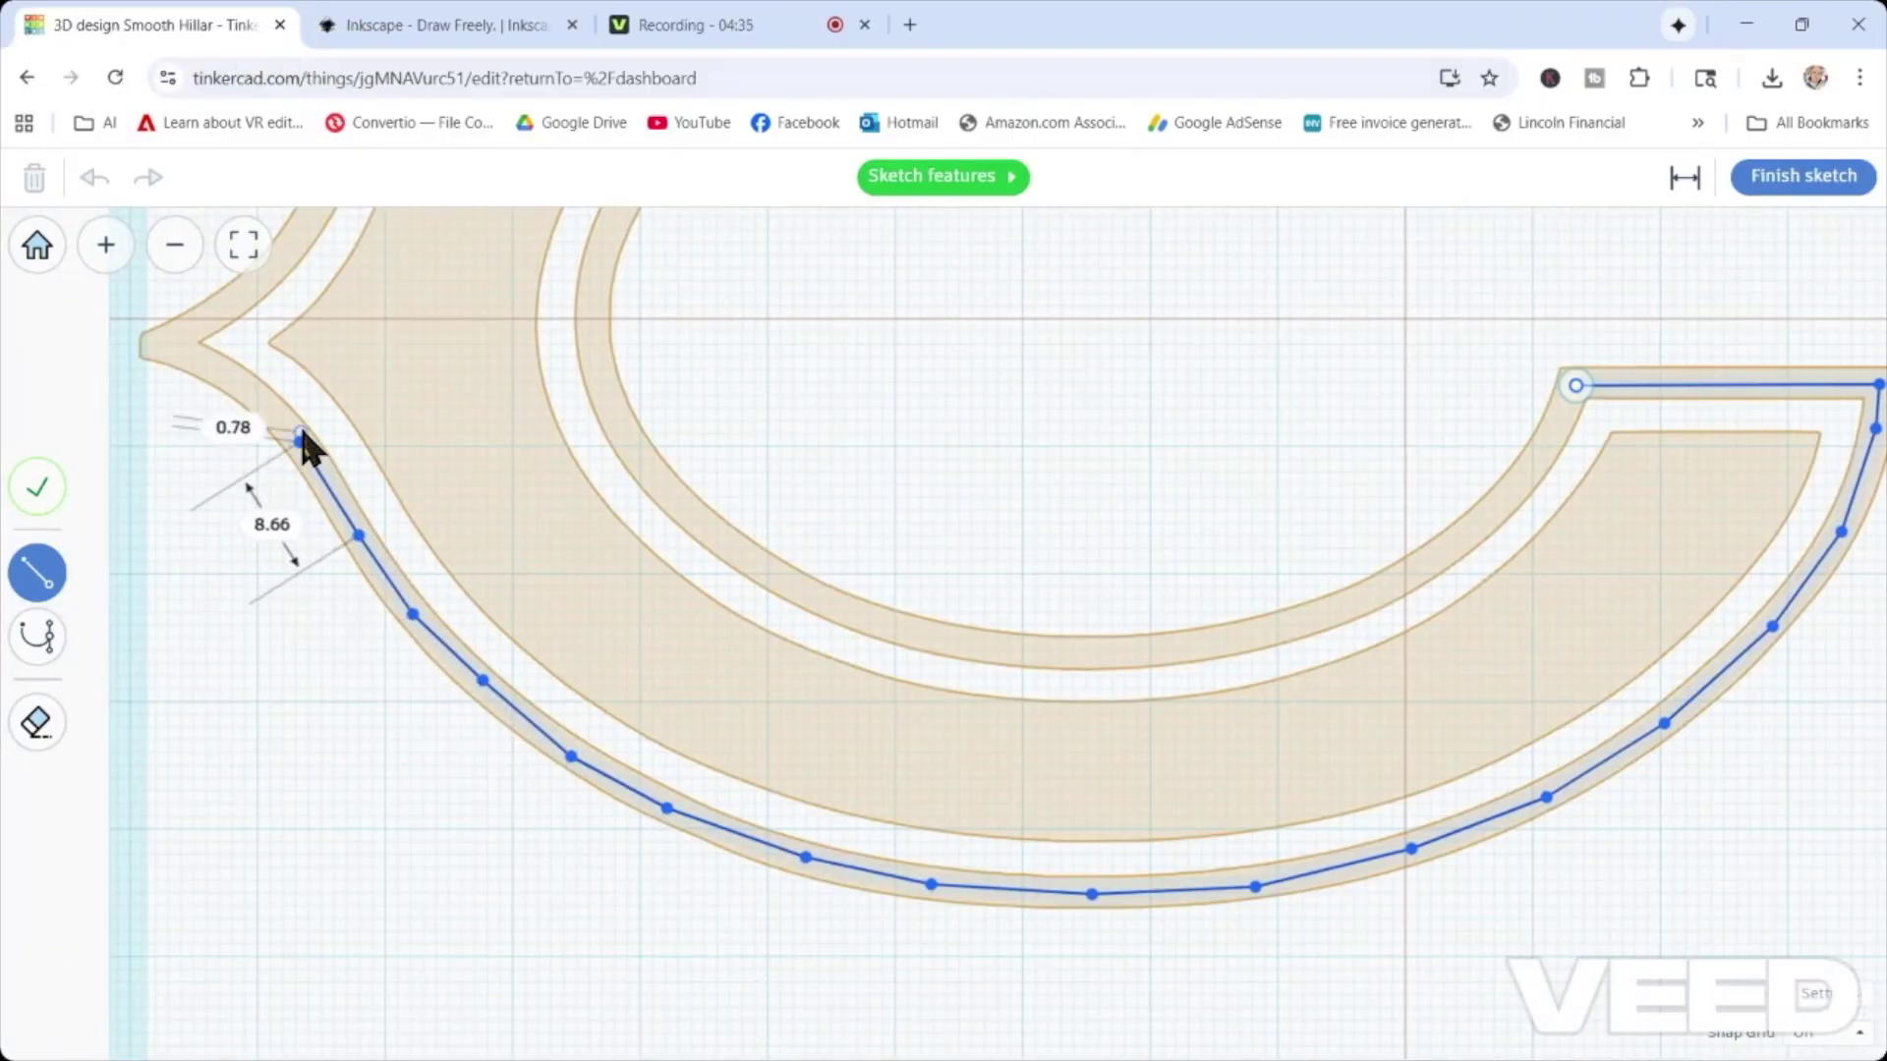
{"action": "left_click", "coordinate": [300, 443]}
{"action": "left_click", "coordinate": [246, 380]}
{"action": "left_click", "coordinate": [169, 341]}
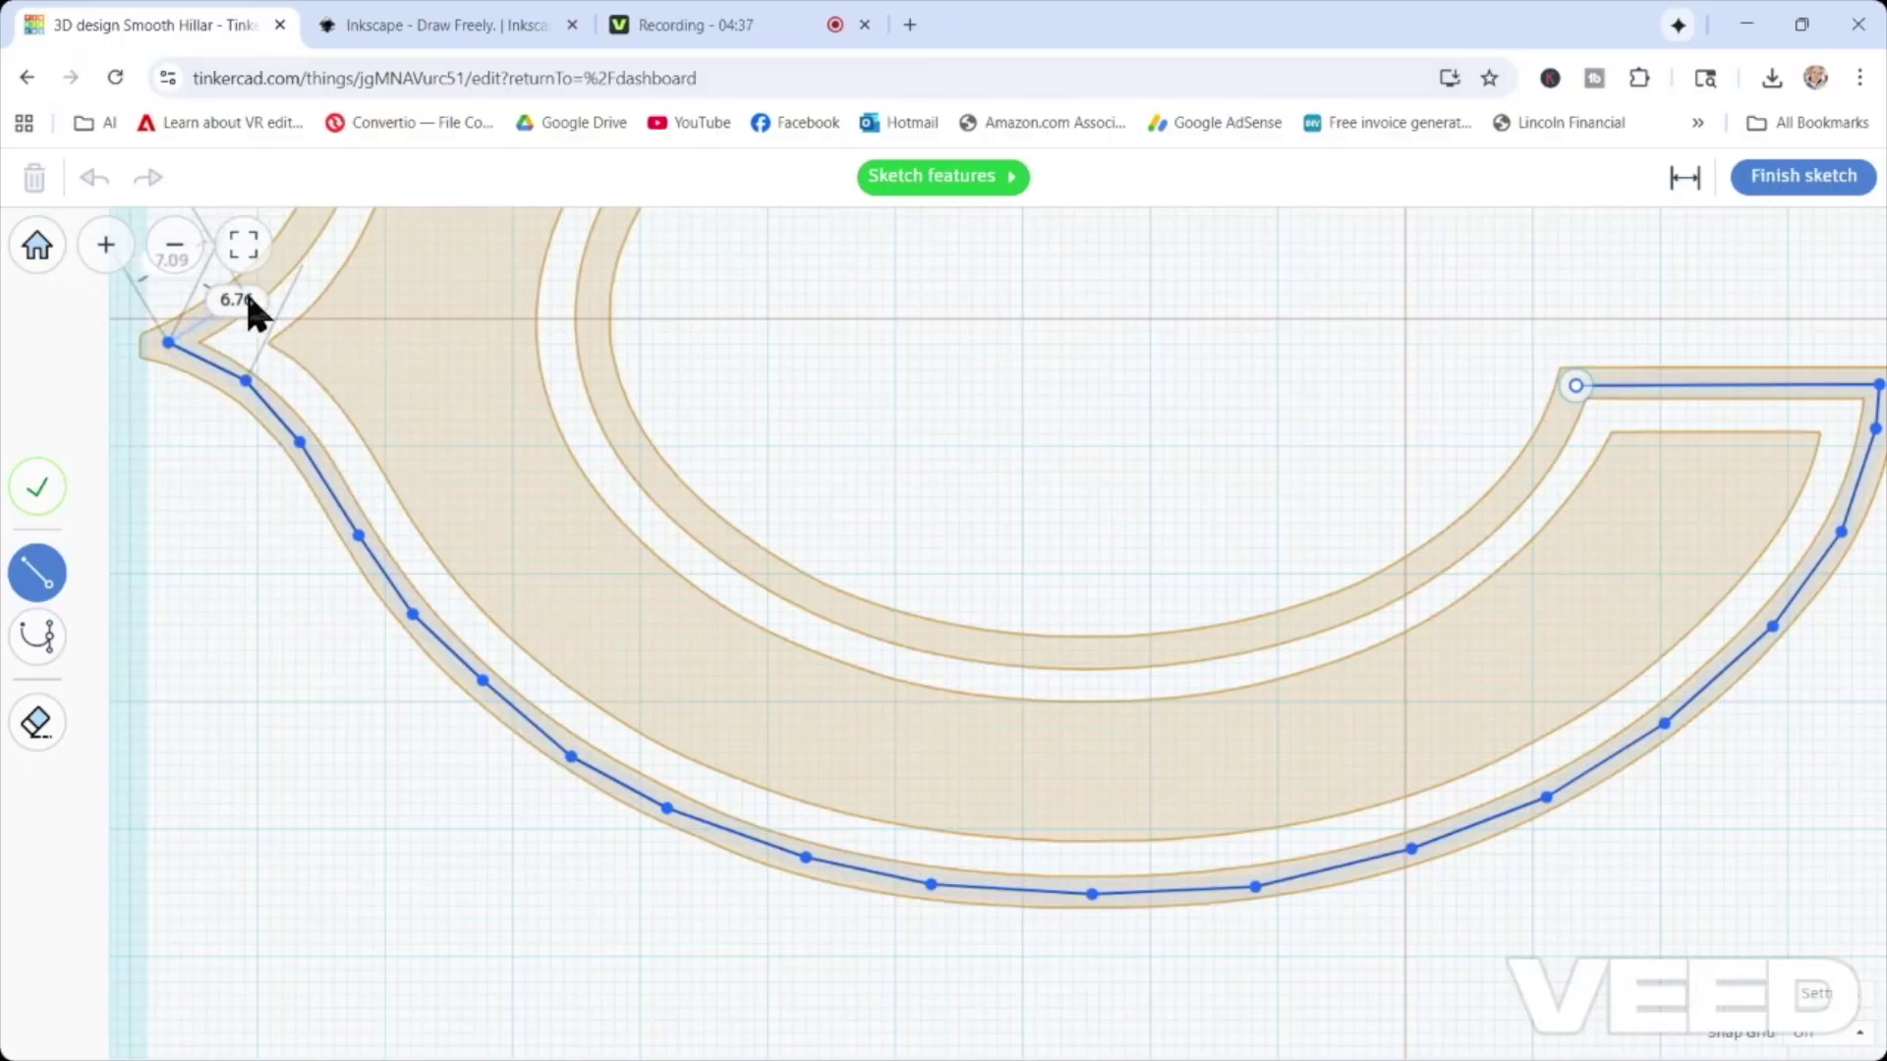
{"action": "left_click", "coordinate": [272, 271]}
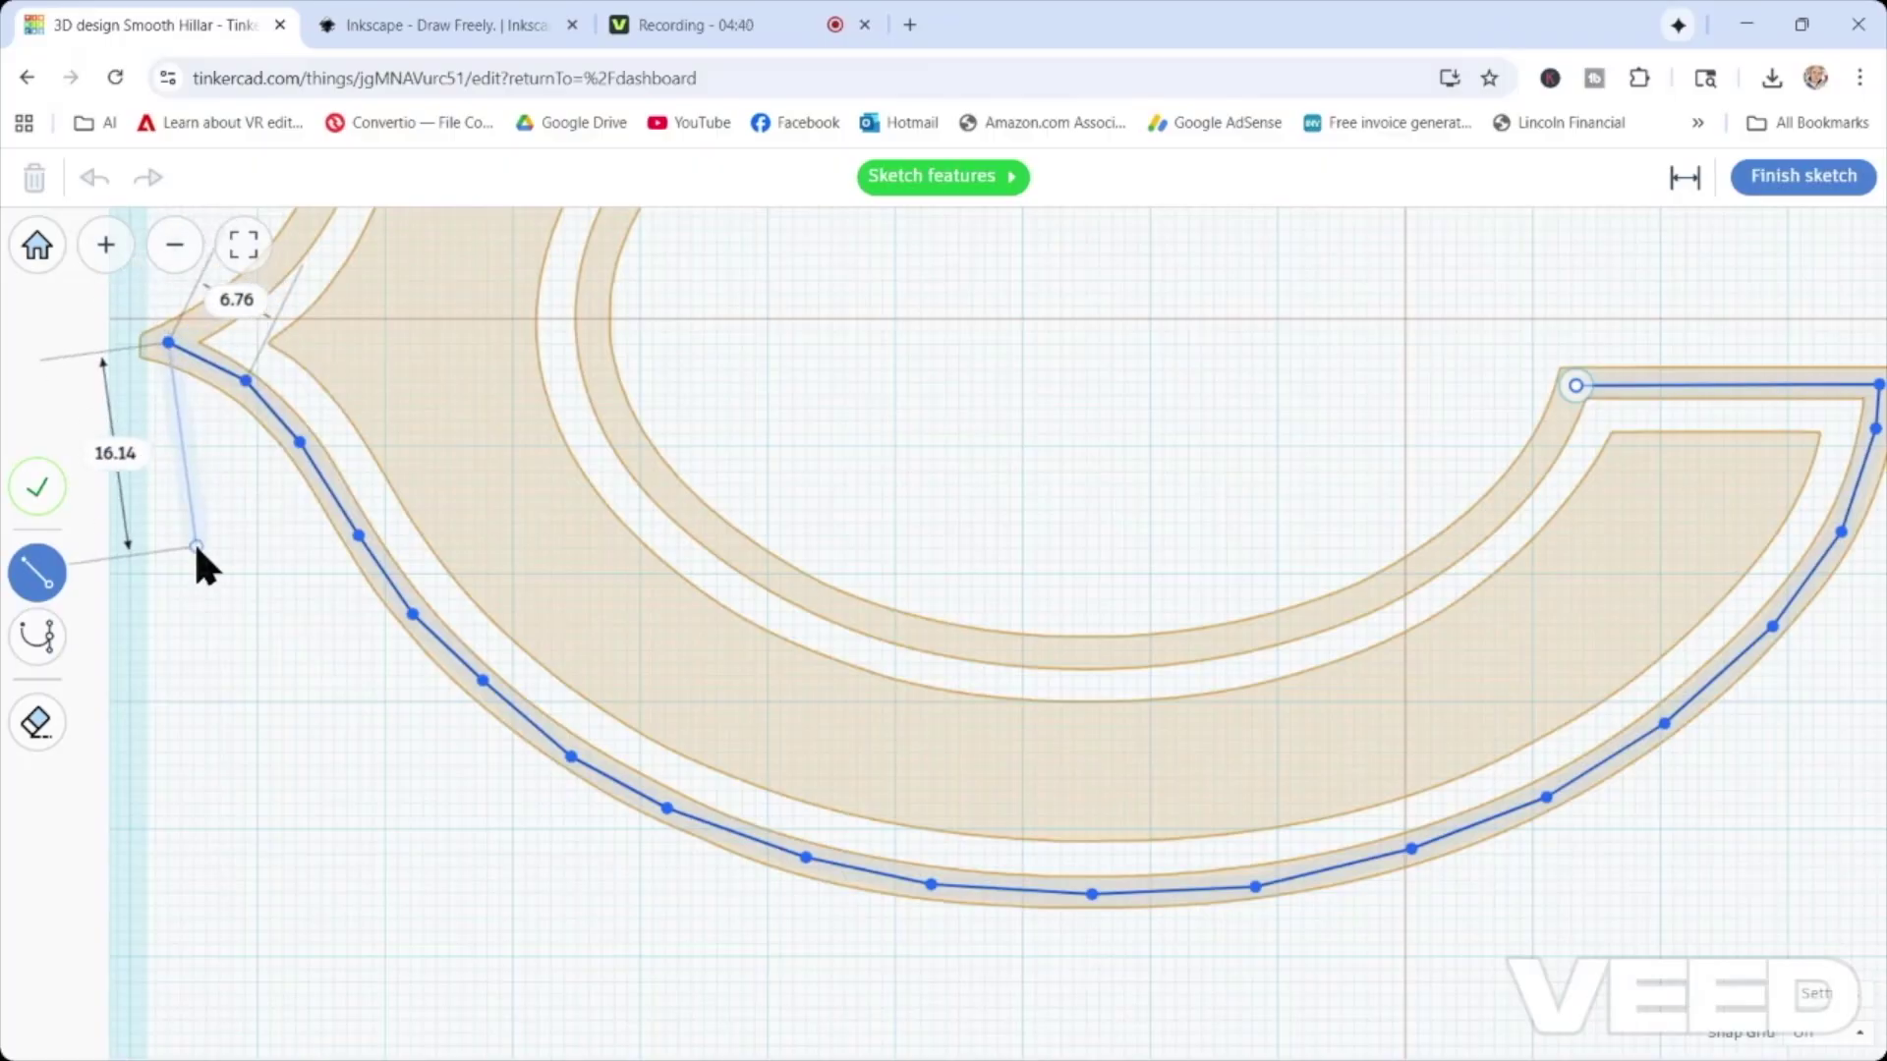
Continue the outline along the C's top, around the upper tip and down the inner edge.
{"action": "middle_click_drag", "start_coordinate": [277, 291], "coordinate": [219, 624]}
{"action": "left_click", "coordinate": [278, 504]}
{"action": "left_click", "coordinate": [334, 389]}
{"action": "left_click", "coordinate": [394, 316]}
{"action": "middle_click_drag", "start_coordinate": [621, 270], "coordinate": [560, 396]}
{"action": "left_click", "coordinate": [422, 439]}
{"action": "left_click", "coordinate": [554, 377]}
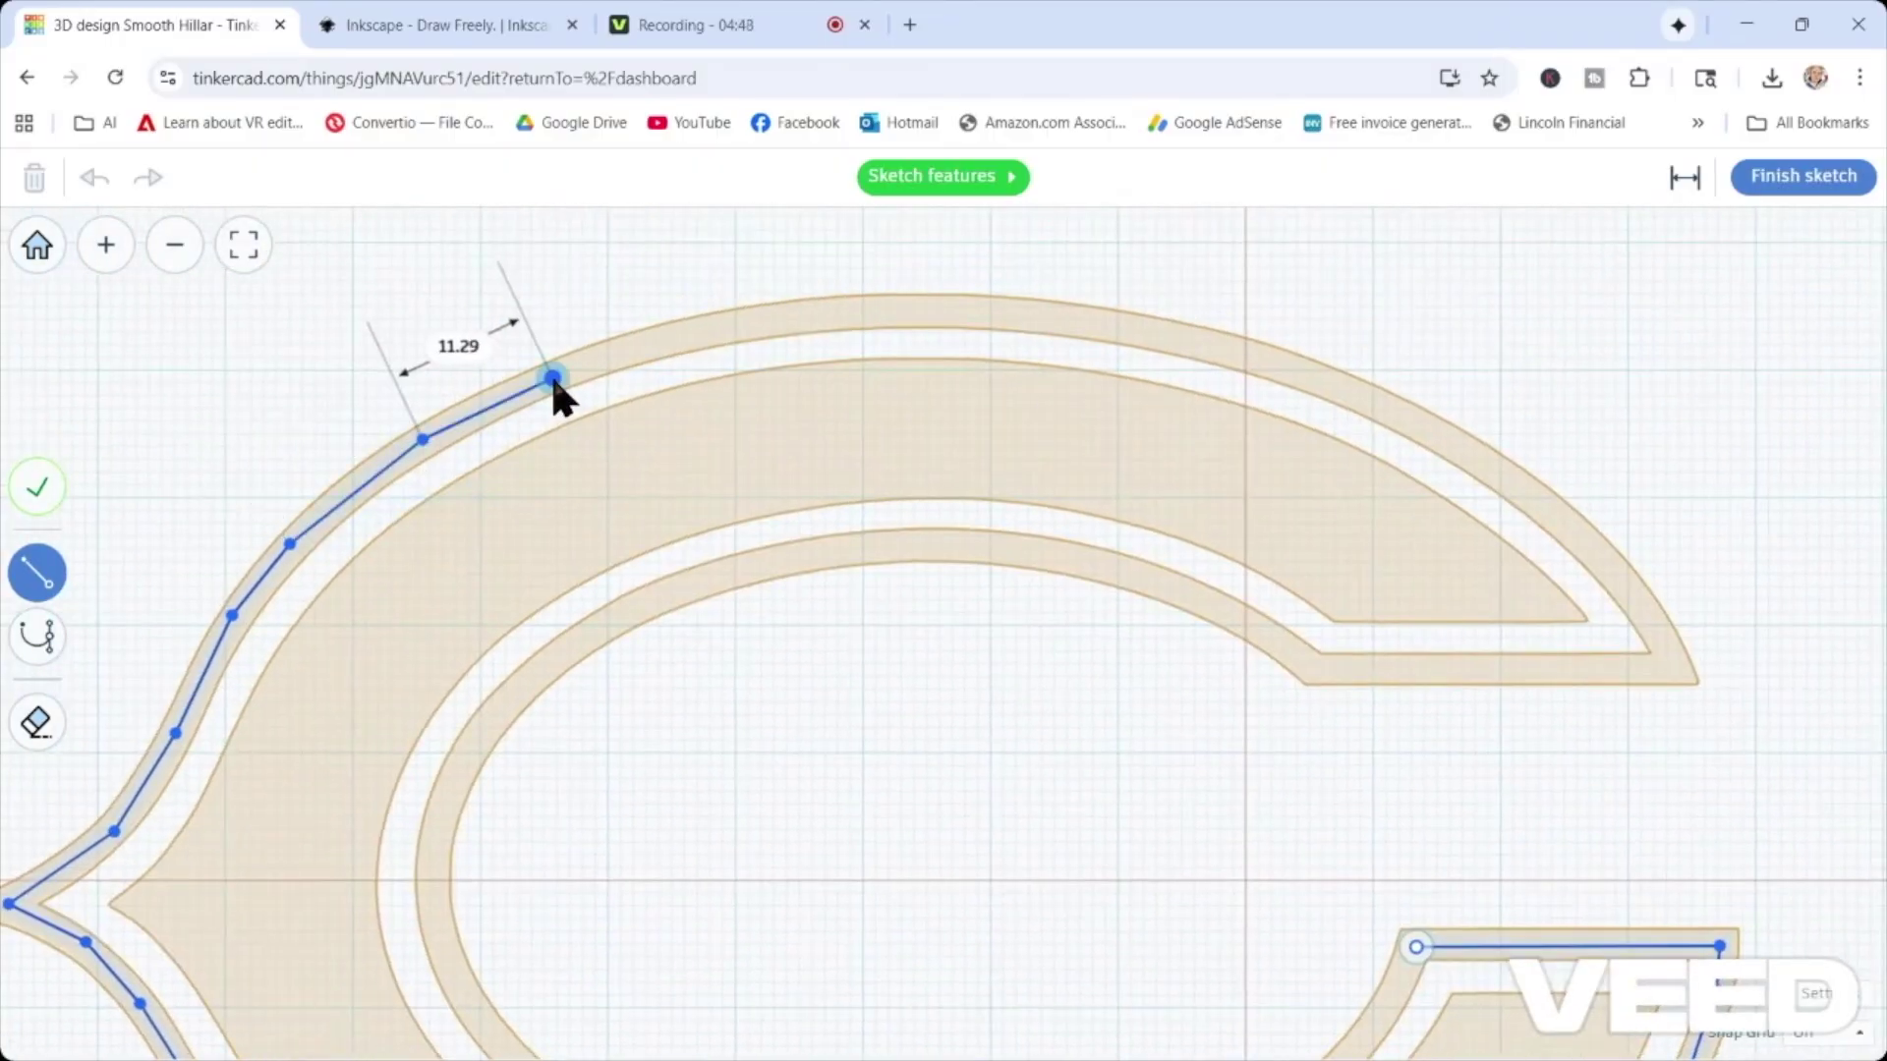
{"action": "left_click", "coordinate": [769, 314]}
{"action": "left_click", "coordinate": [886, 310]}
{"action": "left_click", "coordinate": [1246, 355]}
{"action": "left_click", "coordinate": [1383, 402]}
{"action": "left_click", "coordinate": [1478, 461]}
{"action": "left_click", "coordinate": [1557, 521]}
{"action": "left_click", "coordinate": [1628, 586]}
{"action": "left_click", "coordinate": [1673, 673]}
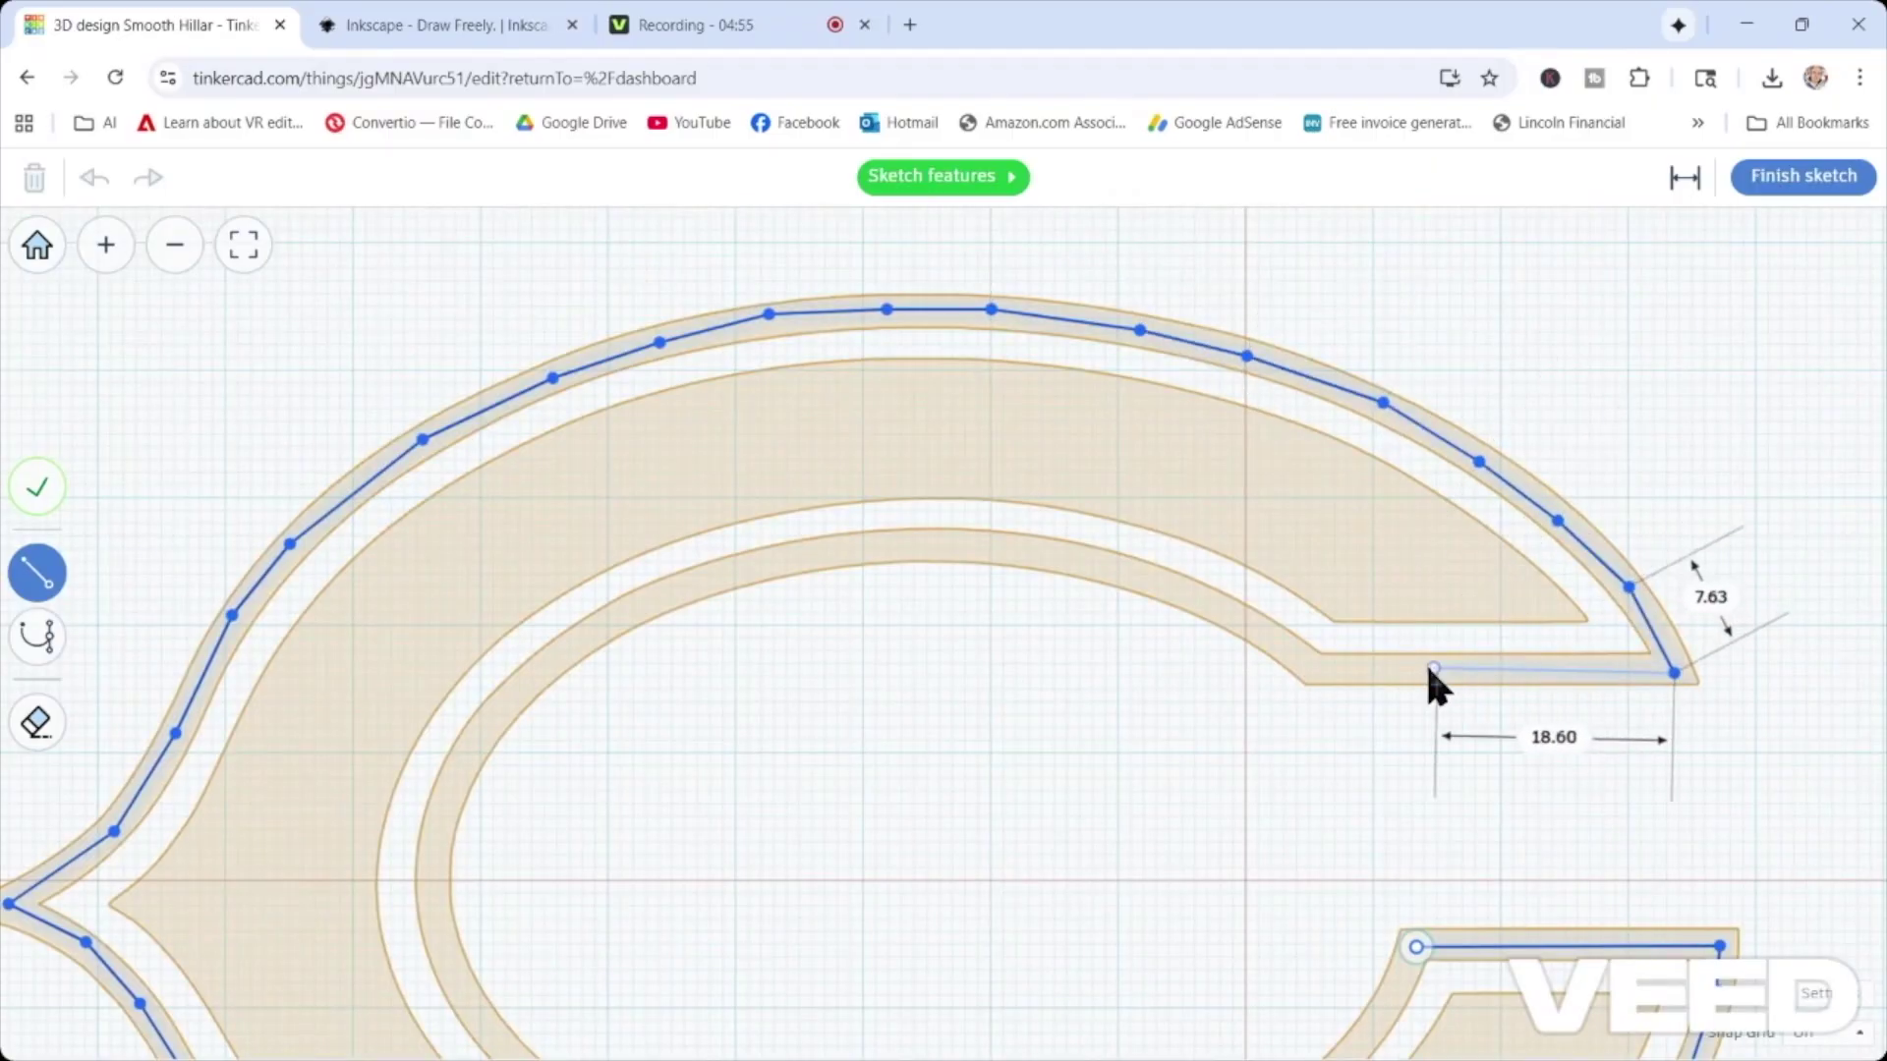
{"action": "left_click", "coordinate": [1310, 671]}
{"action": "left_click", "coordinate": [1202, 601]}
{"action": "left_click", "coordinate": [917, 547]}
{"action": "left_click", "coordinate": [803, 555]}
{"action": "left_click", "coordinate": [553, 659]}
{"action": "left_click", "coordinate": [469, 747]}
Trace the inner bottom edge, close the outline at its start point and commit the sketch.
{"action": "middle_click_drag", "start_coordinate": [469, 746], "coordinate": [543, 481]}
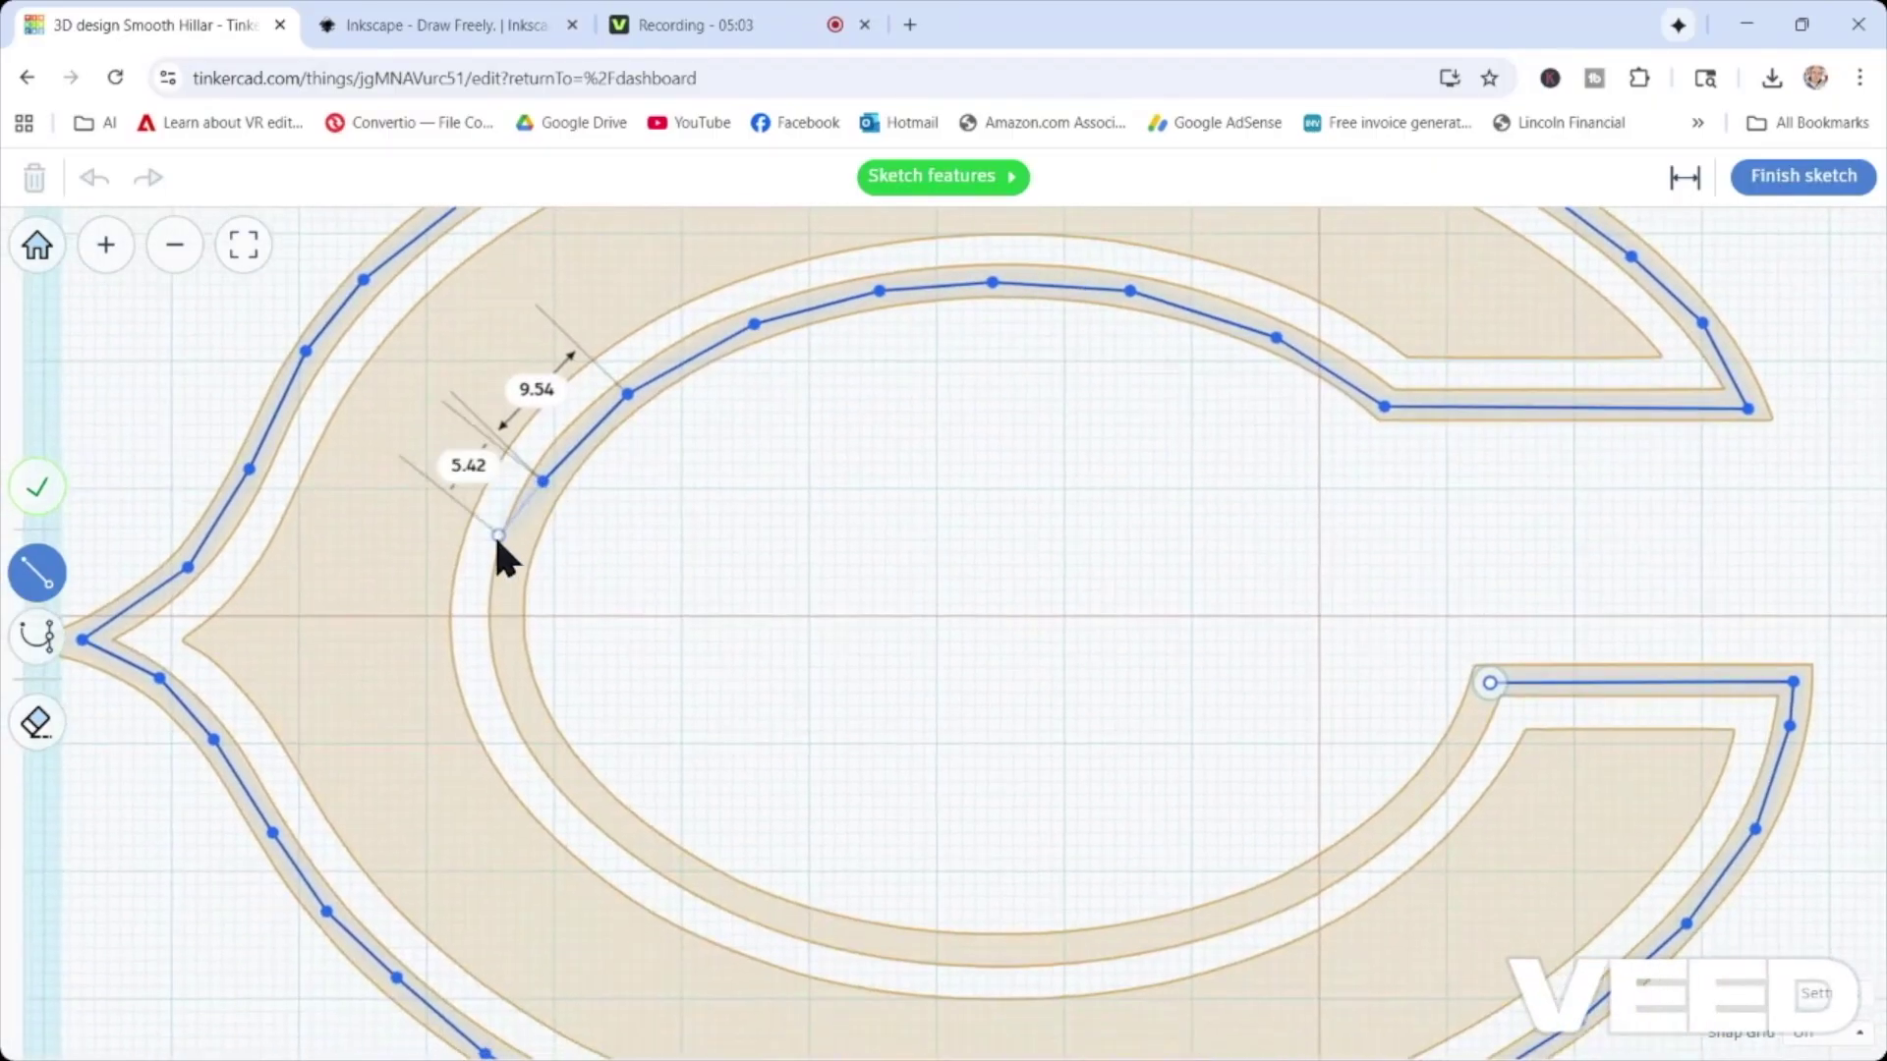
{"action": "left_click", "coordinate": [507, 564]}
{"action": "left_click", "coordinate": [511, 668]}
{"action": "left_click", "coordinate": [557, 760]}
{"action": "left_click", "coordinate": [635, 842]}
{"action": "left_click", "coordinate": [833, 933]}
{"action": "scroll", "coordinate": [955, 958], "scroll_direction": "down", "scroll_amount": 1}
{"action": "left_click", "coordinate": [959, 951]}
{"action": "left_click", "coordinate": [1058, 949]}
{"action": "left_click", "coordinate": [1174, 928]}
{"action": "left_click", "coordinate": [1271, 894]}
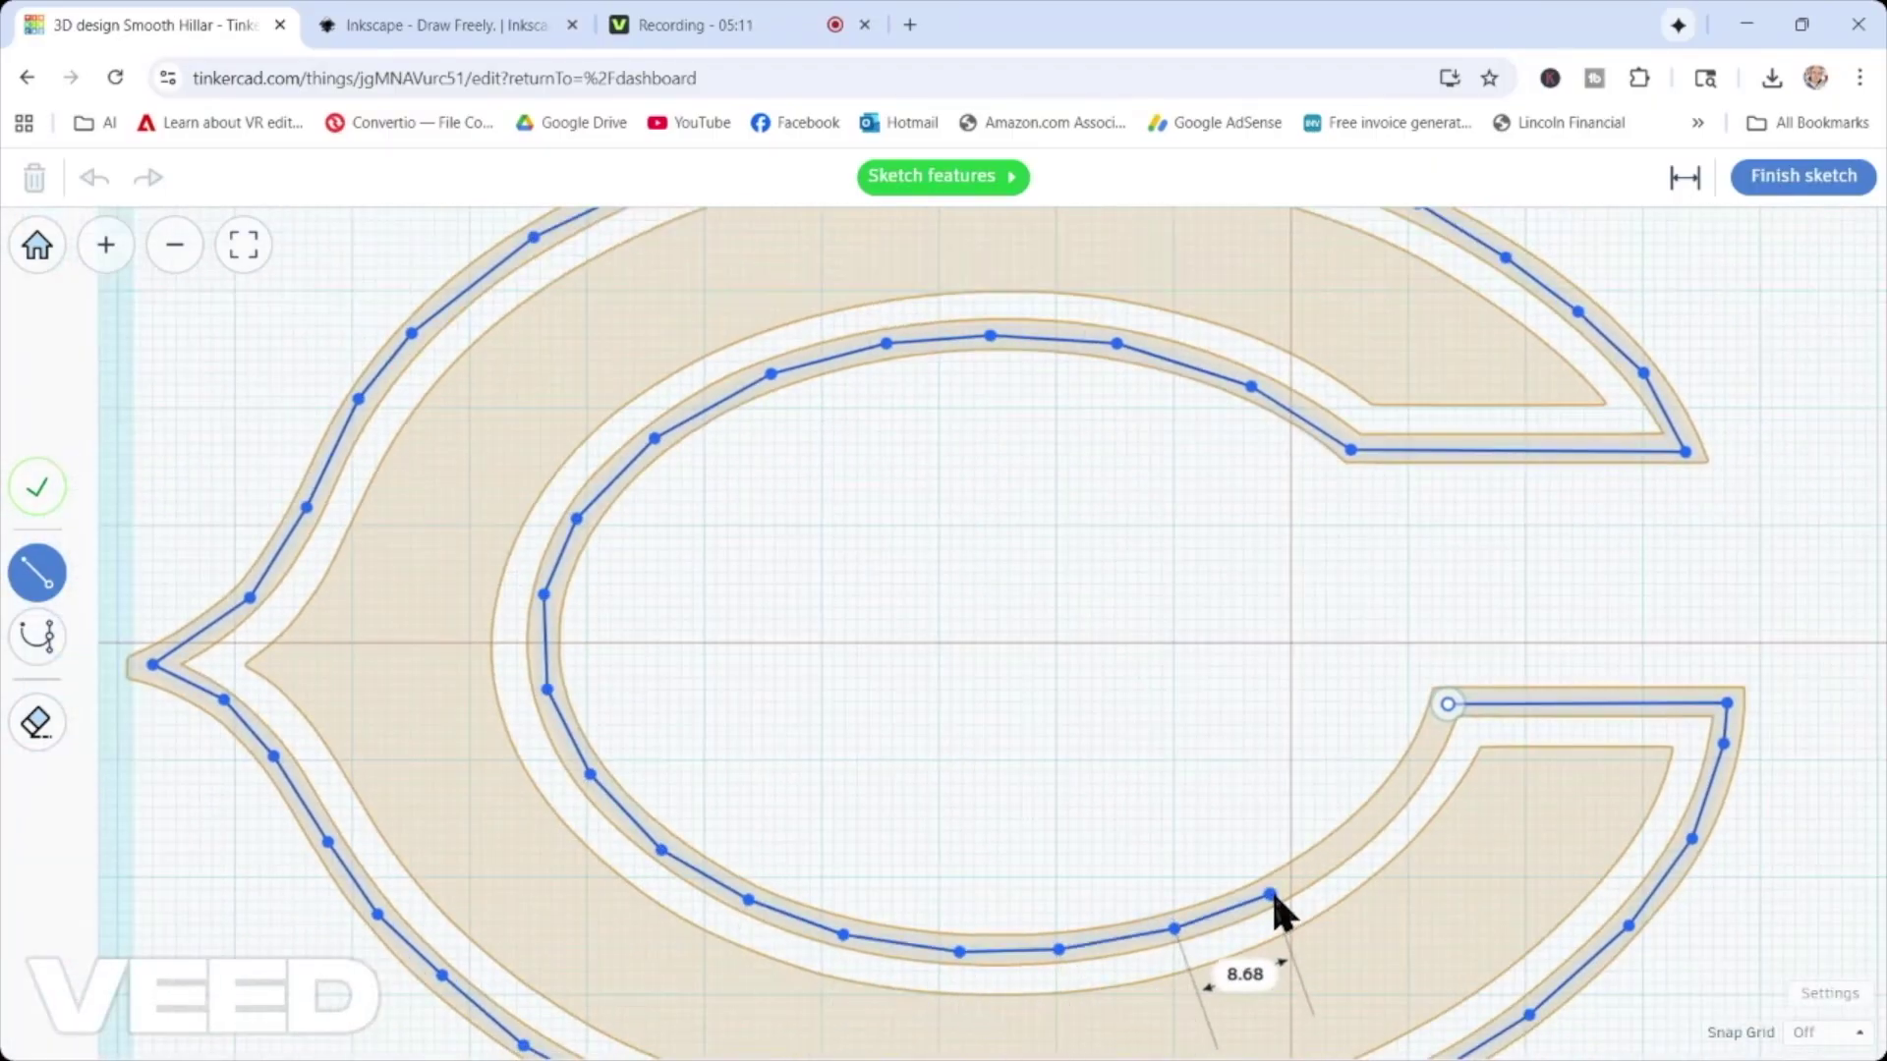
{"action": "left_click", "coordinate": [1351, 839]}
{"action": "left_click", "coordinate": [1412, 773]}
{"action": "left_click", "coordinate": [1447, 705]}
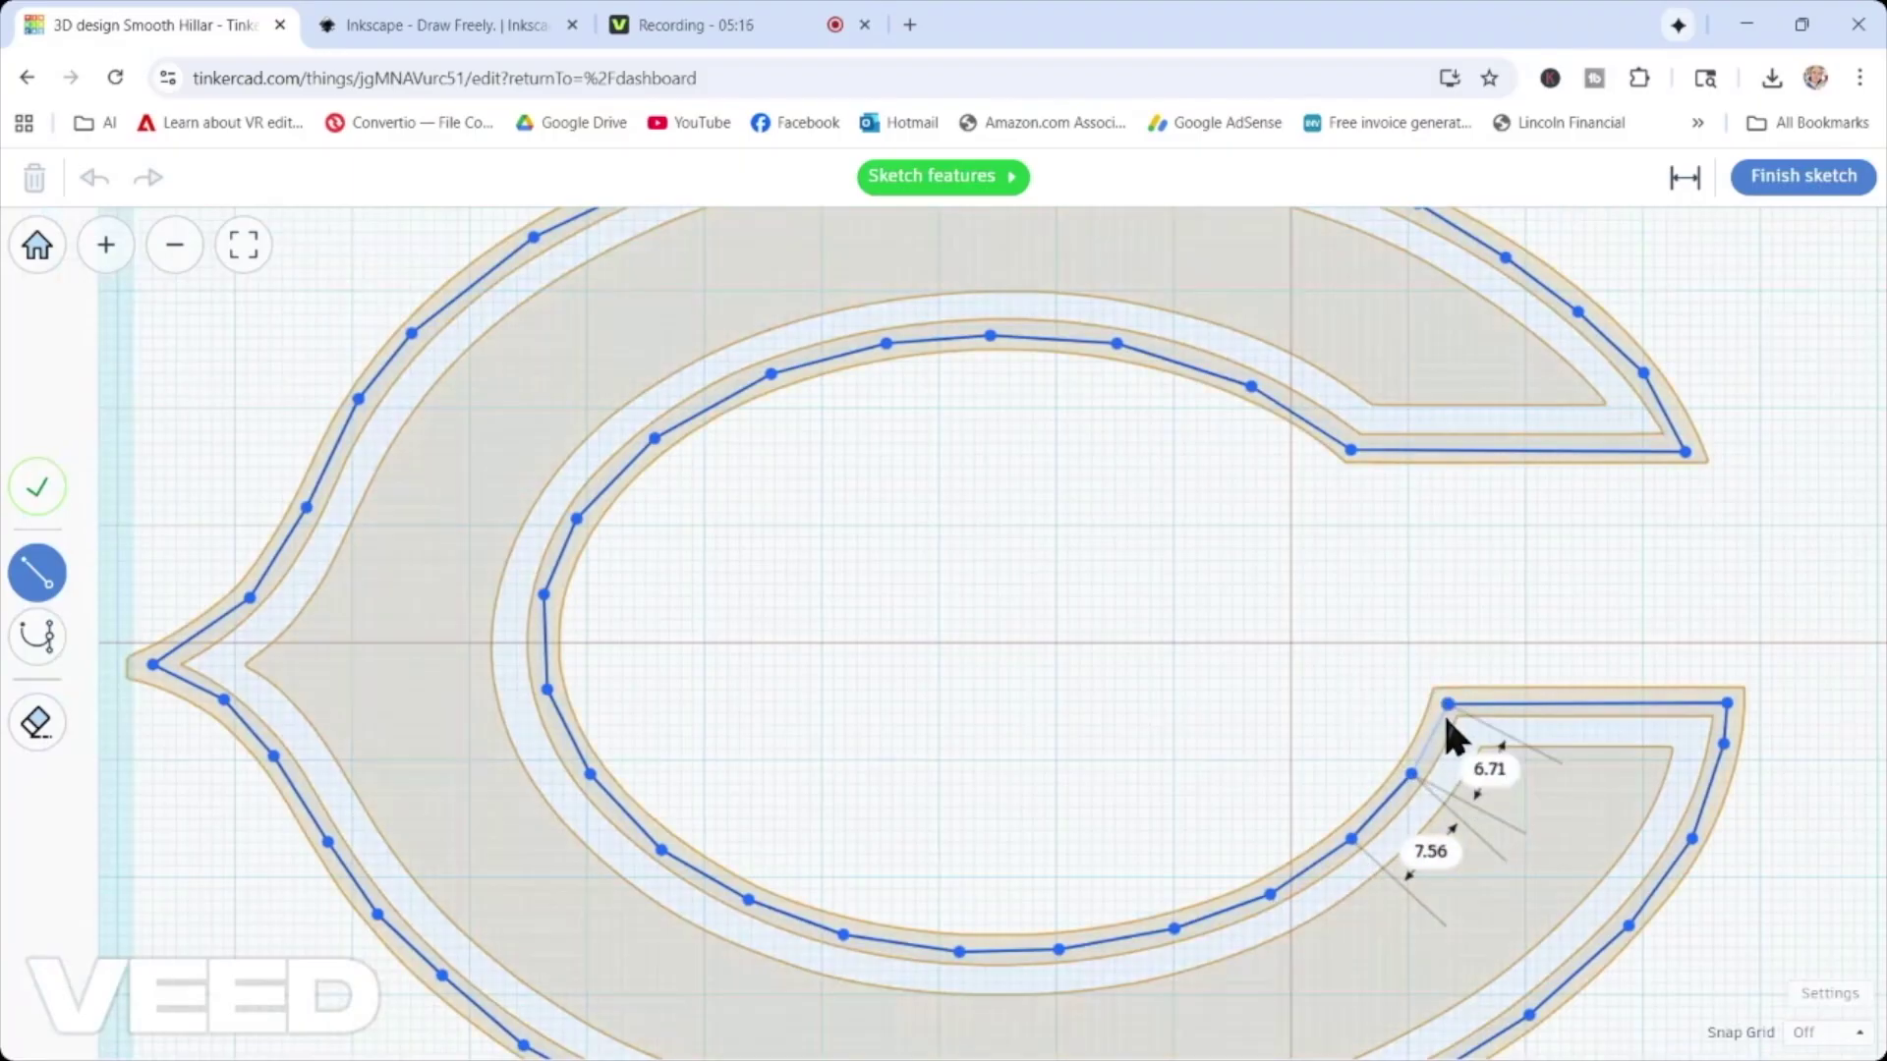
{"action": "key", "text": "Return"}
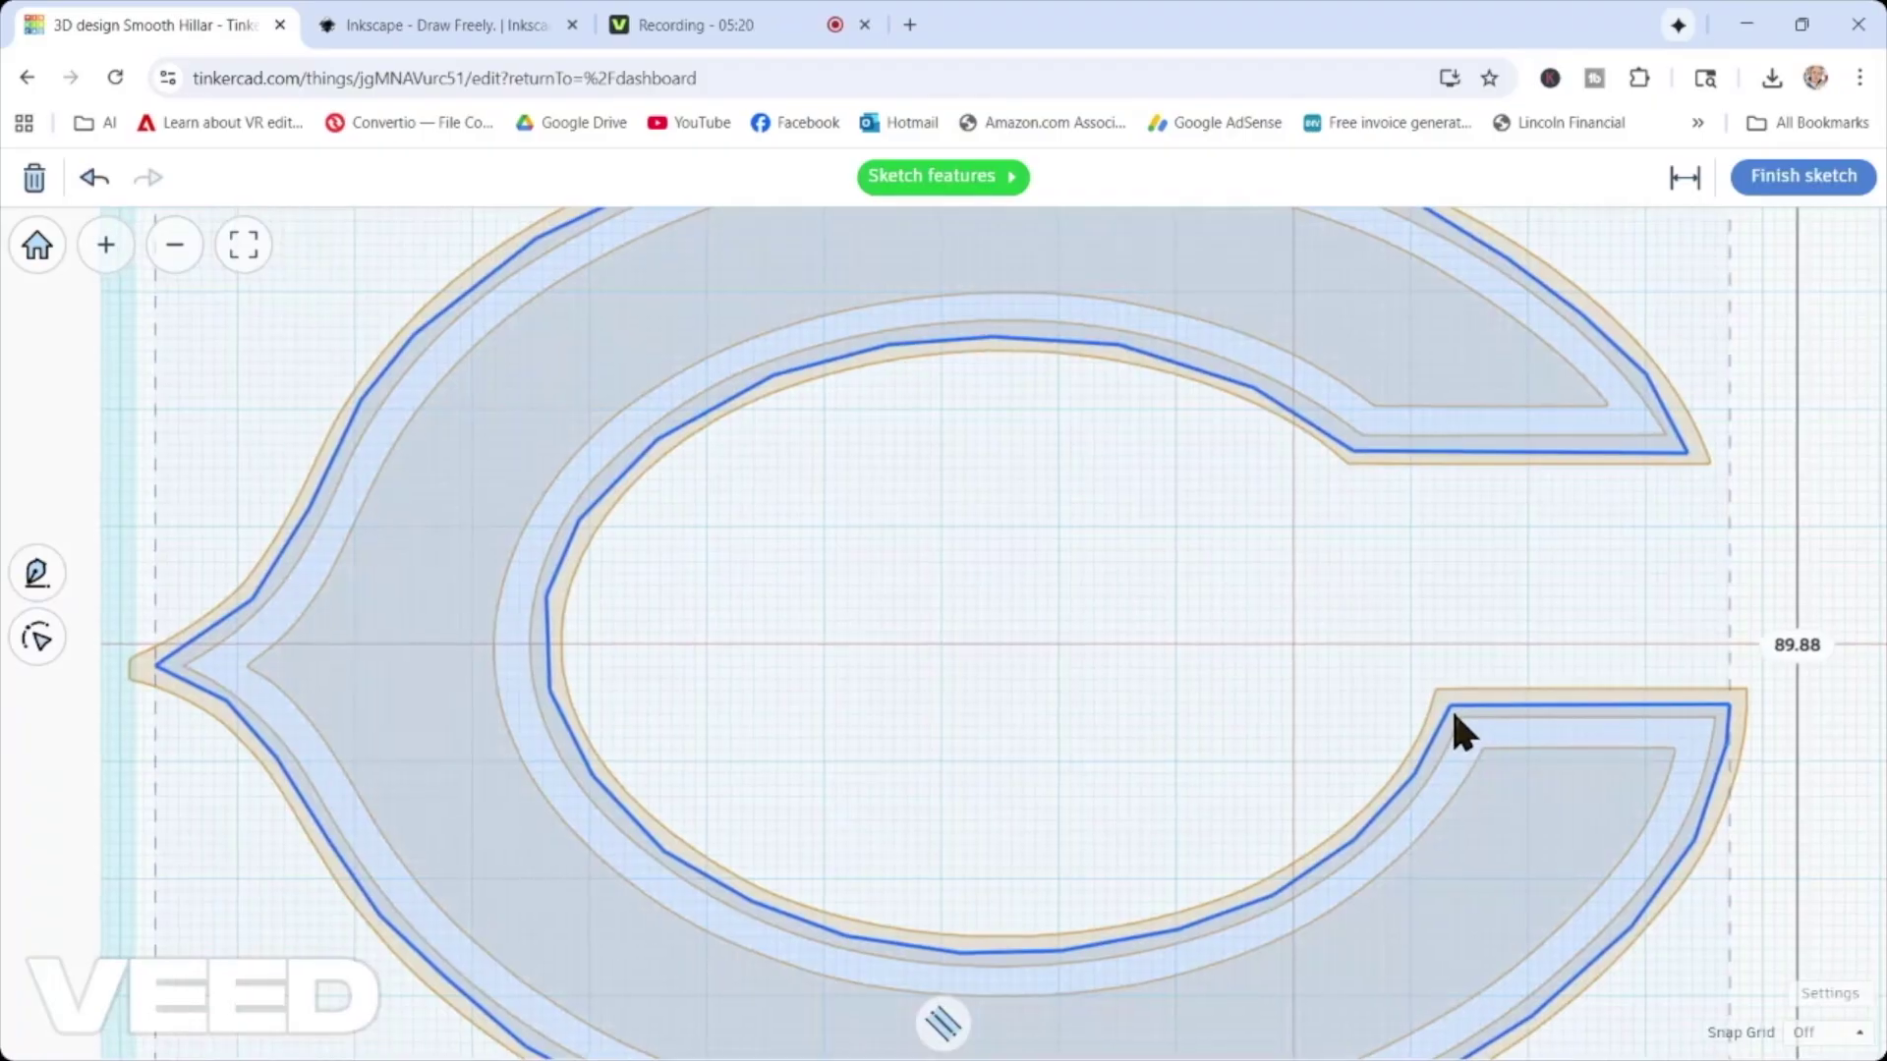
{"action": "middle_click_drag", "start_coordinate": [1451, 707], "coordinate": [1301, 644]}
Finish the sketch and set the orange C's height to 6 mm.
{"action": "left_click", "coordinate": [1804, 182]}
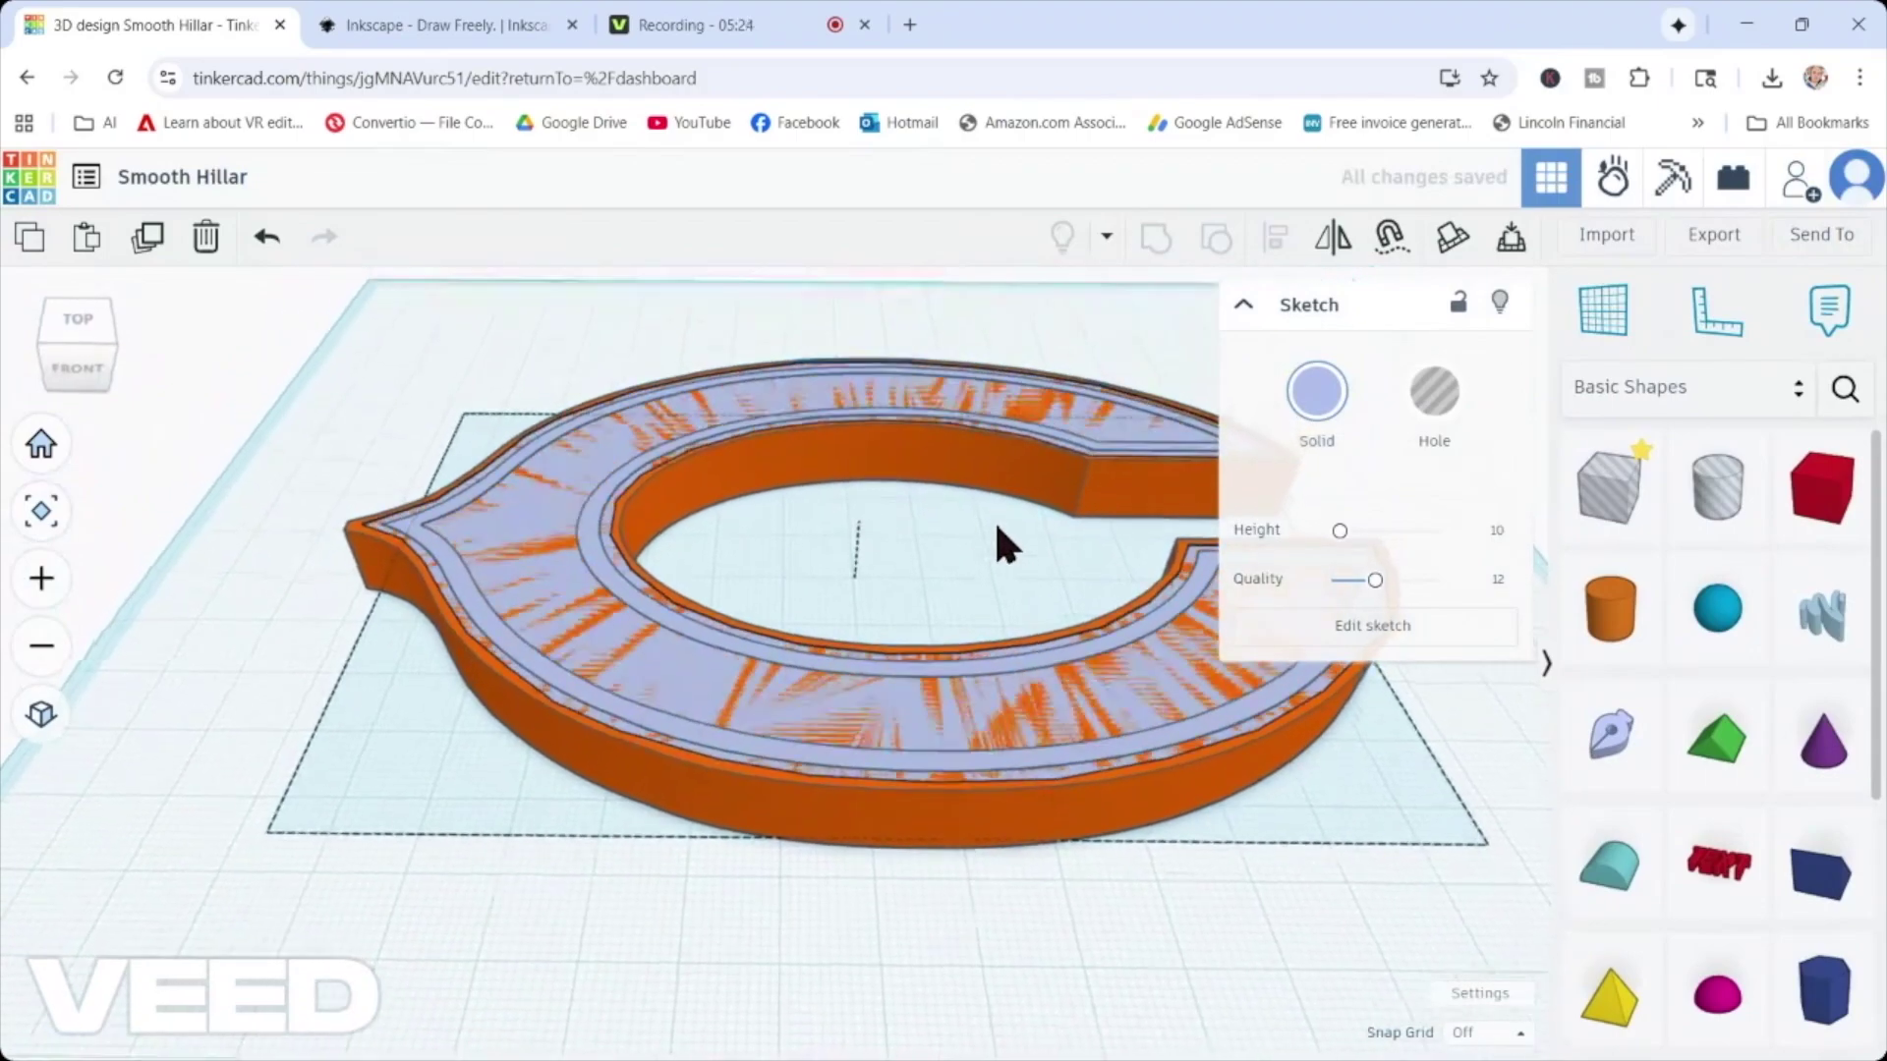
{"action": "scroll", "coordinate": [803, 594], "scroll_direction": "up", "scroll_amount": 2}
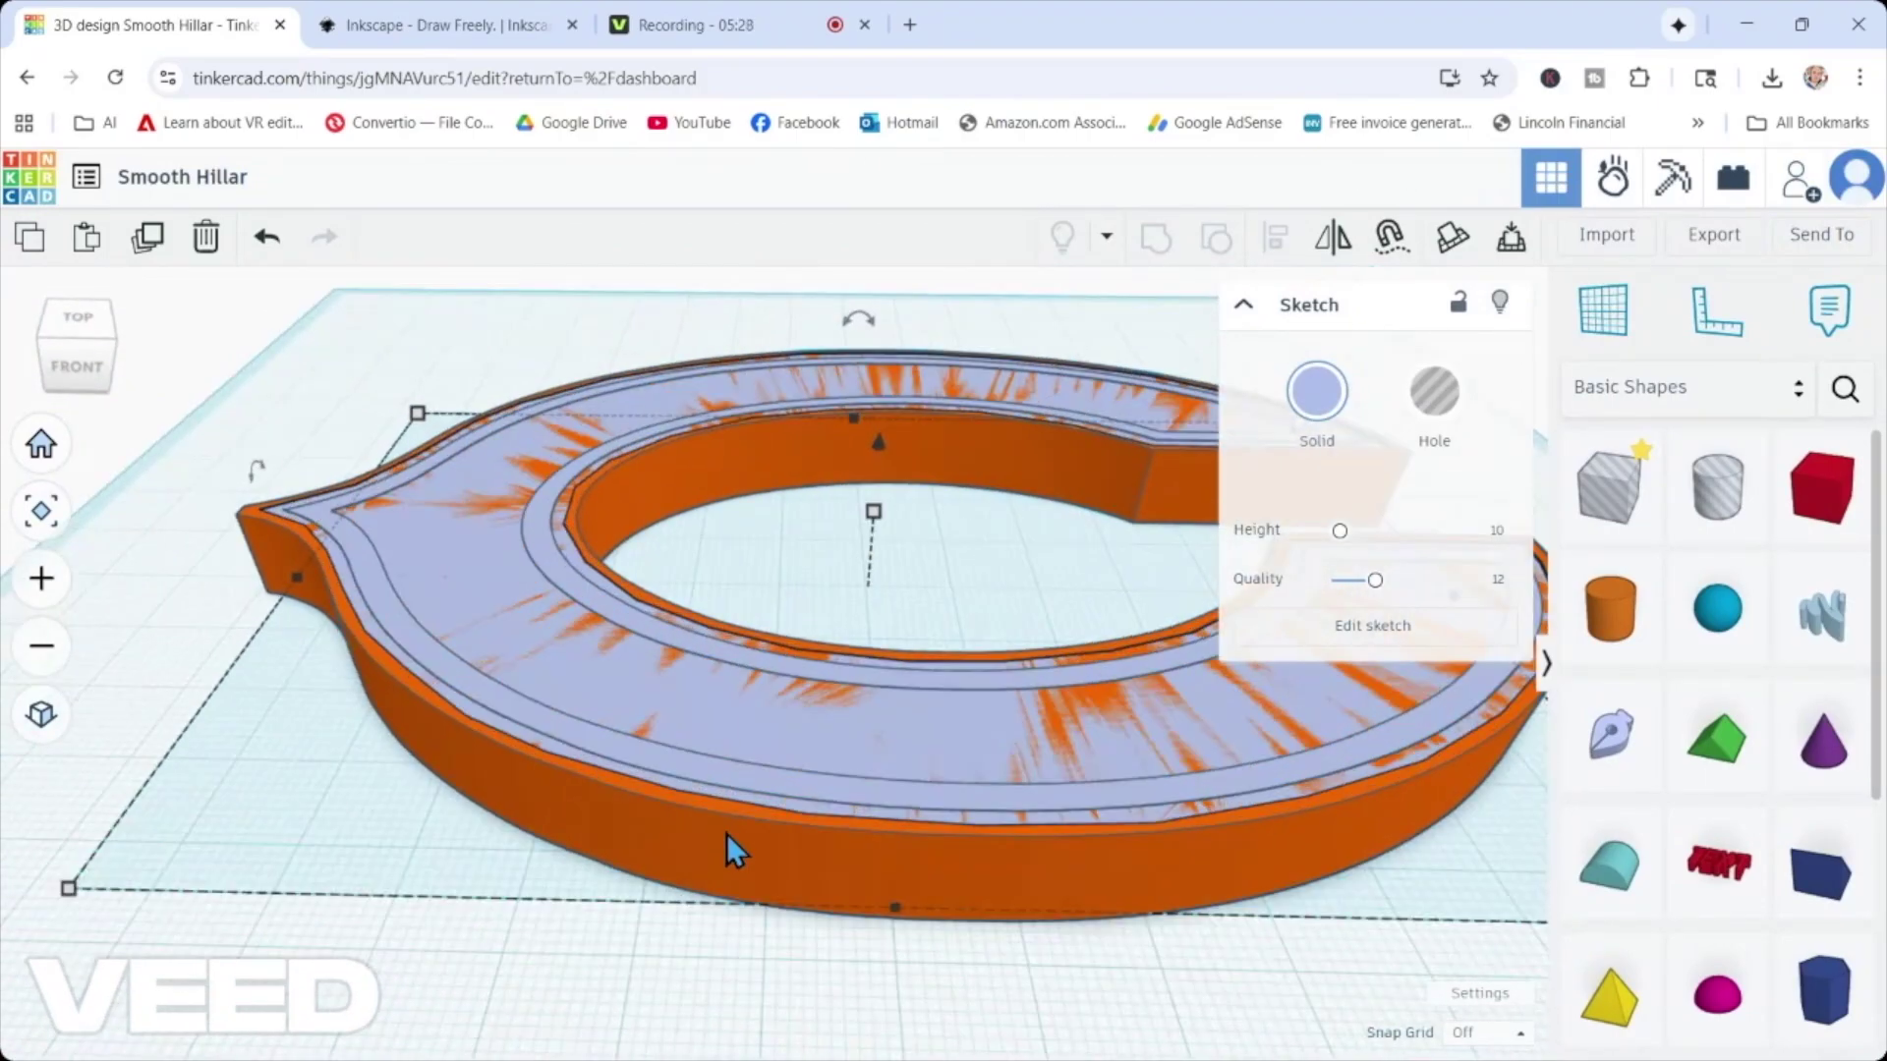
{"action": "left_click", "coordinate": [651, 503]}
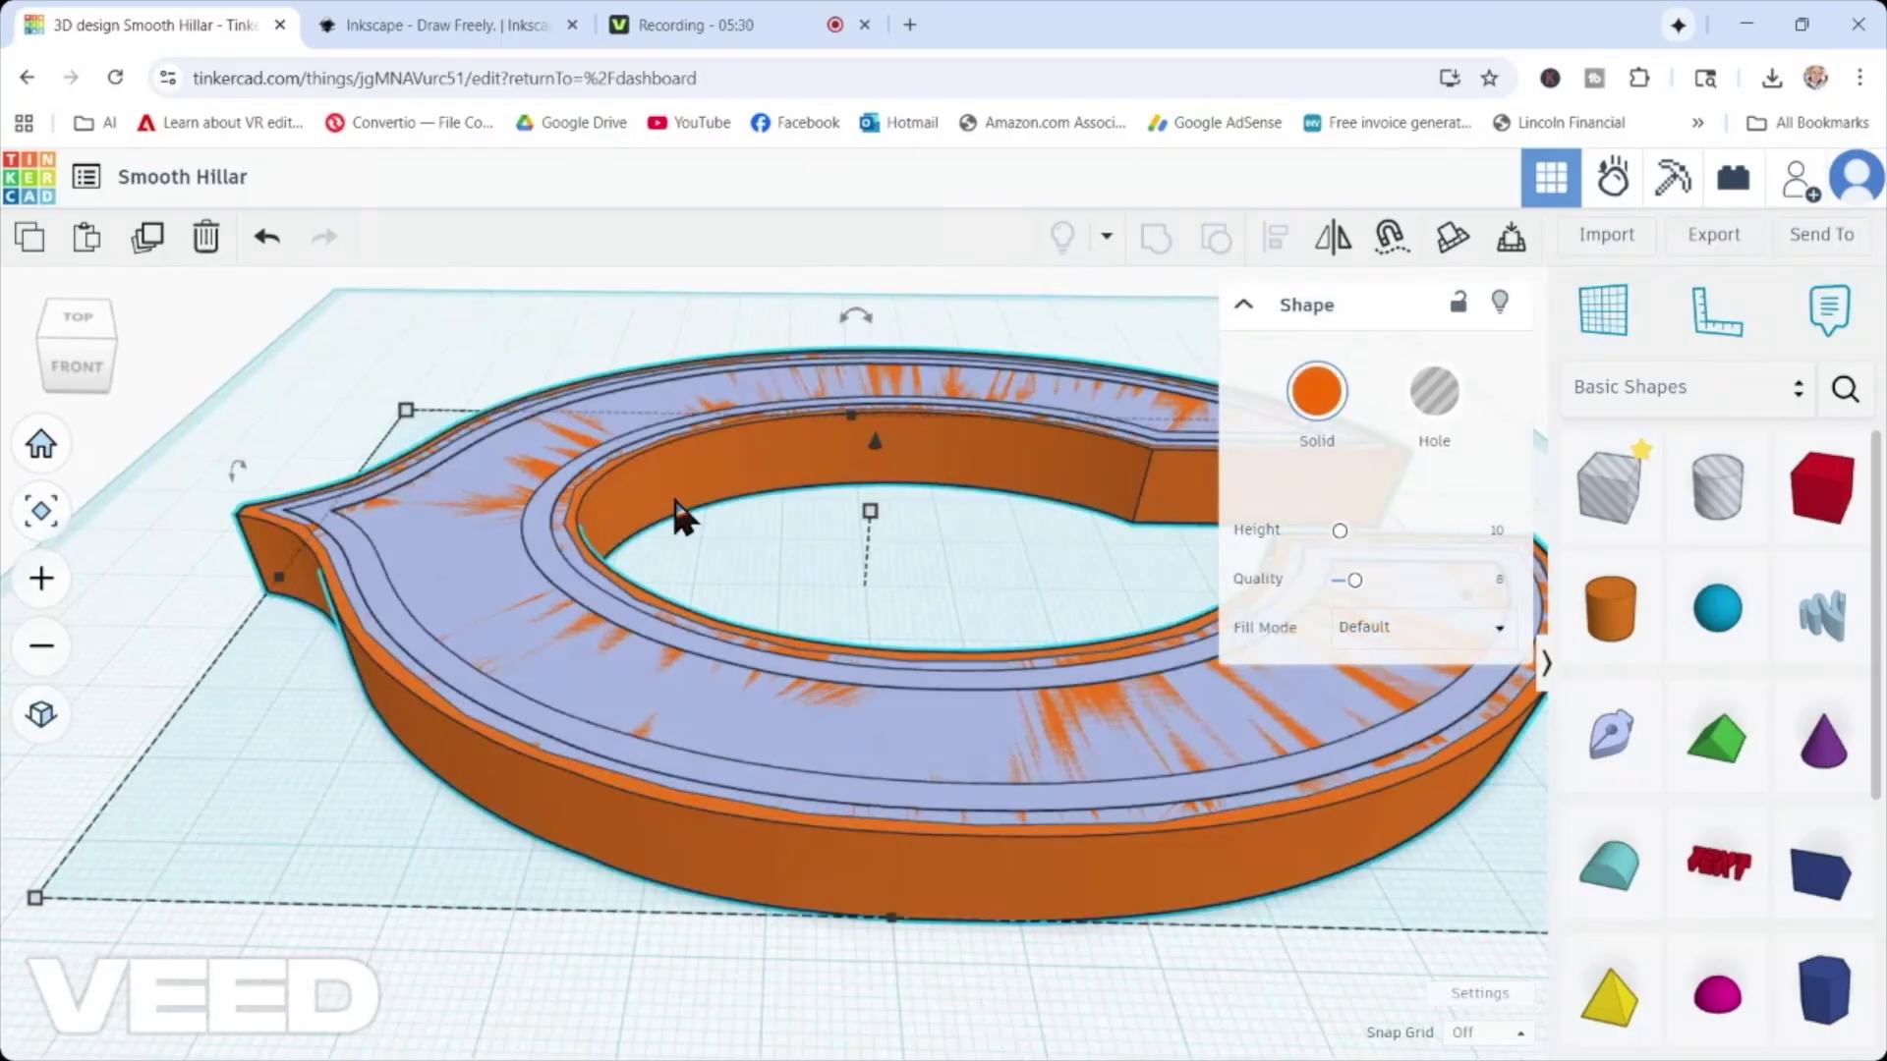
{"action": "left_click", "coordinate": [869, 512]}
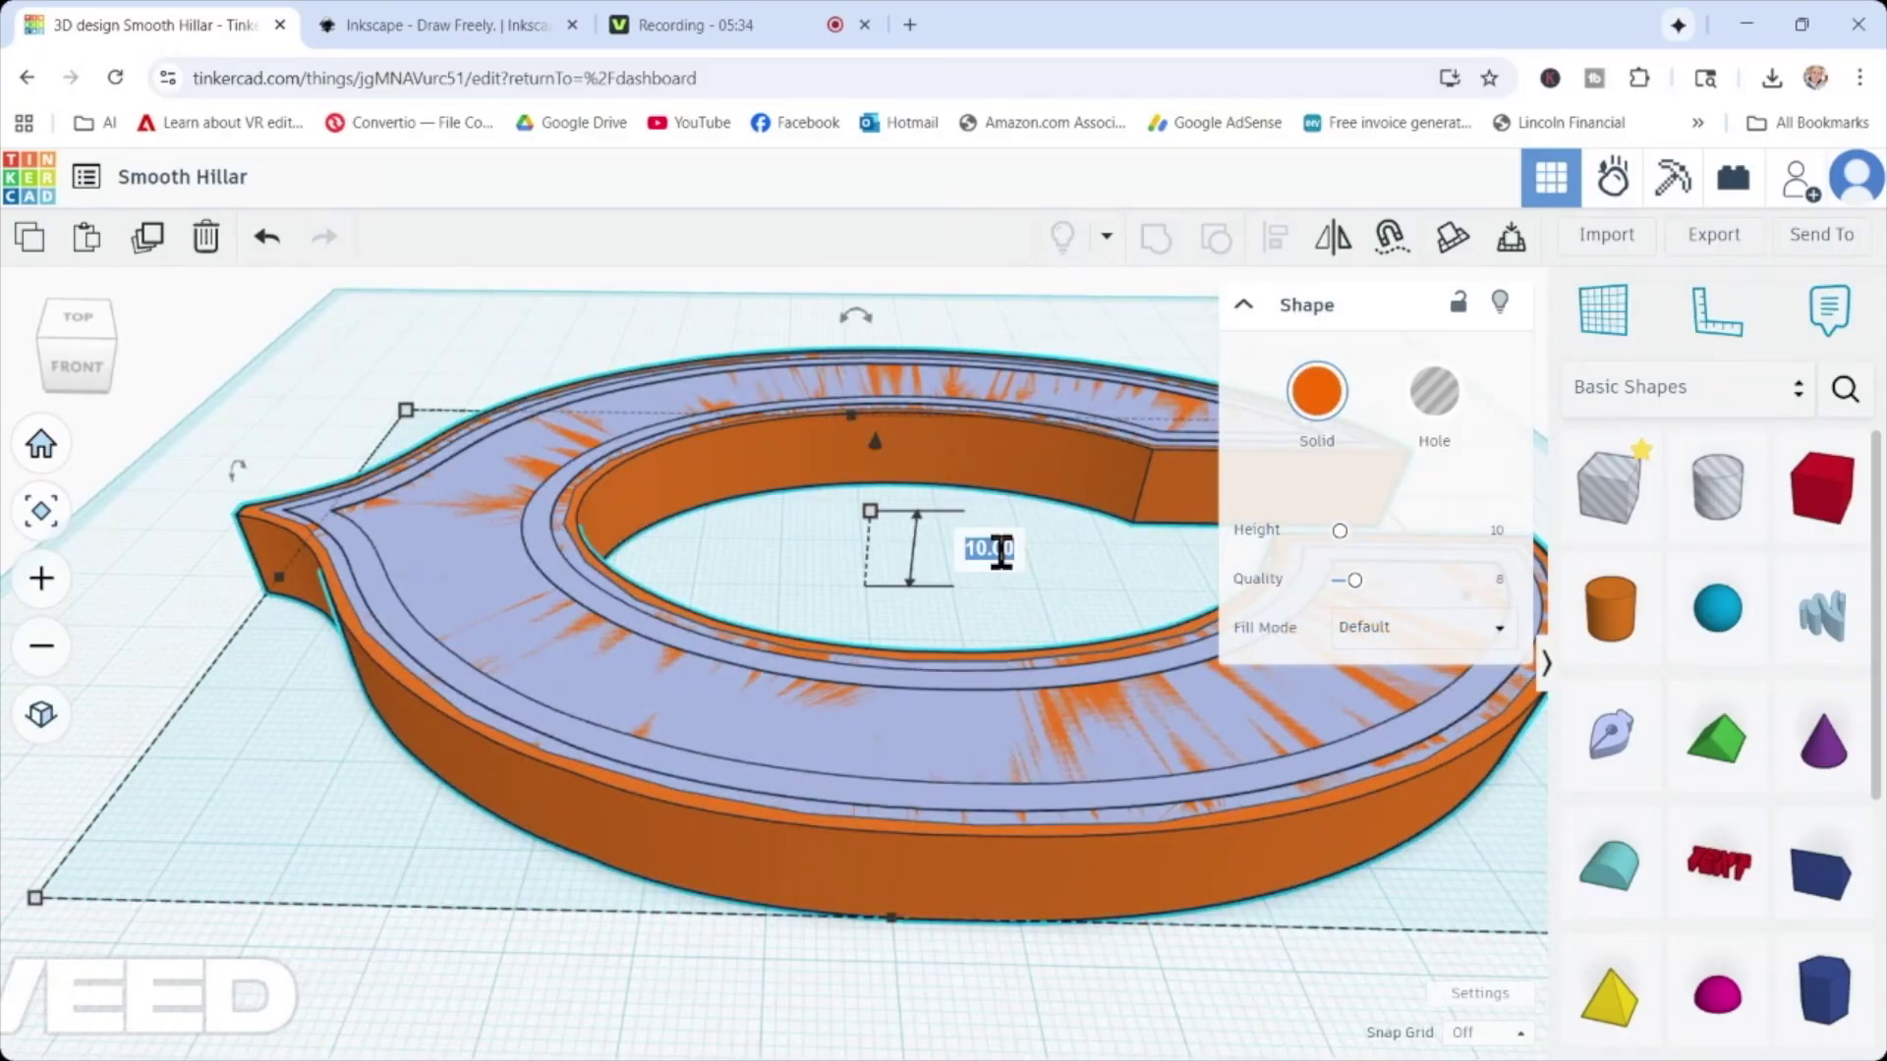
{"action": "type", "text": "6"}
{"action": "key", "text": "Return"}
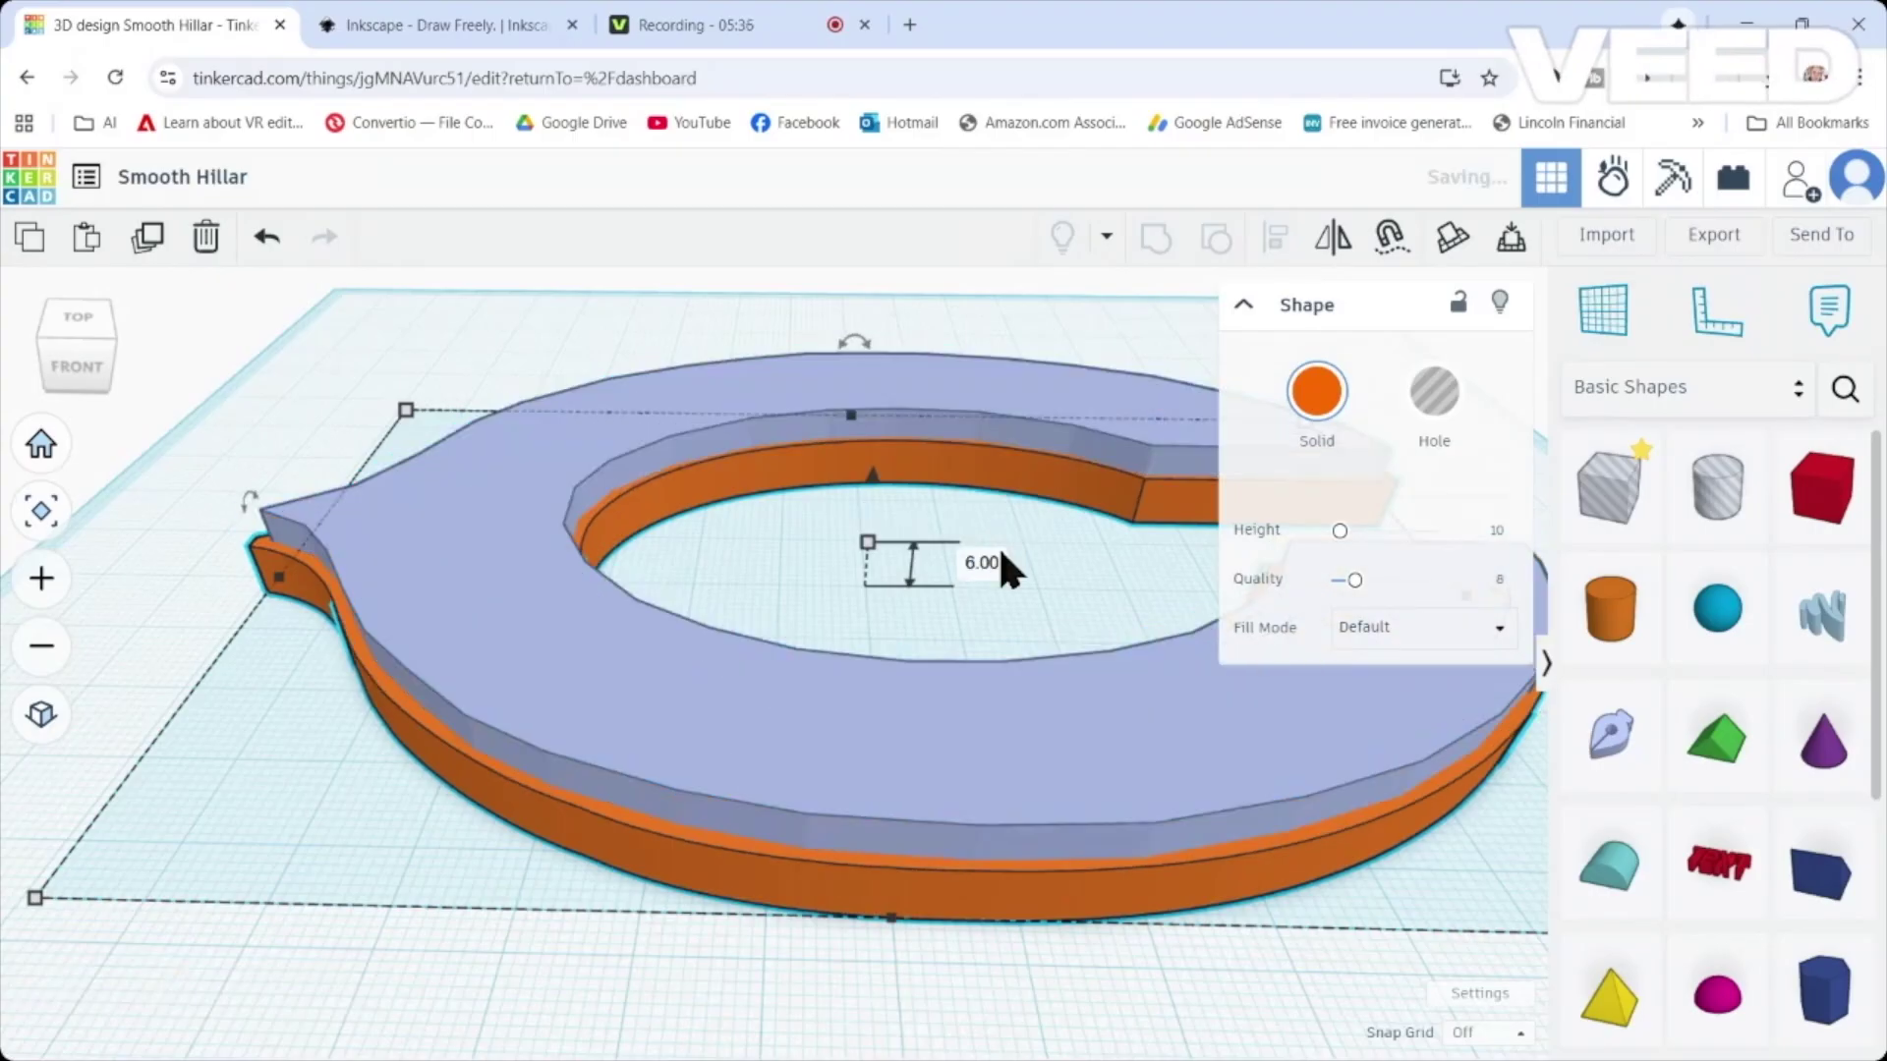
Set the traced sketch shape's height to 4.5 mm.
{"action": "right_click_drag", "start_coordinate": [678, 629], "coordinate": [580, 590]}
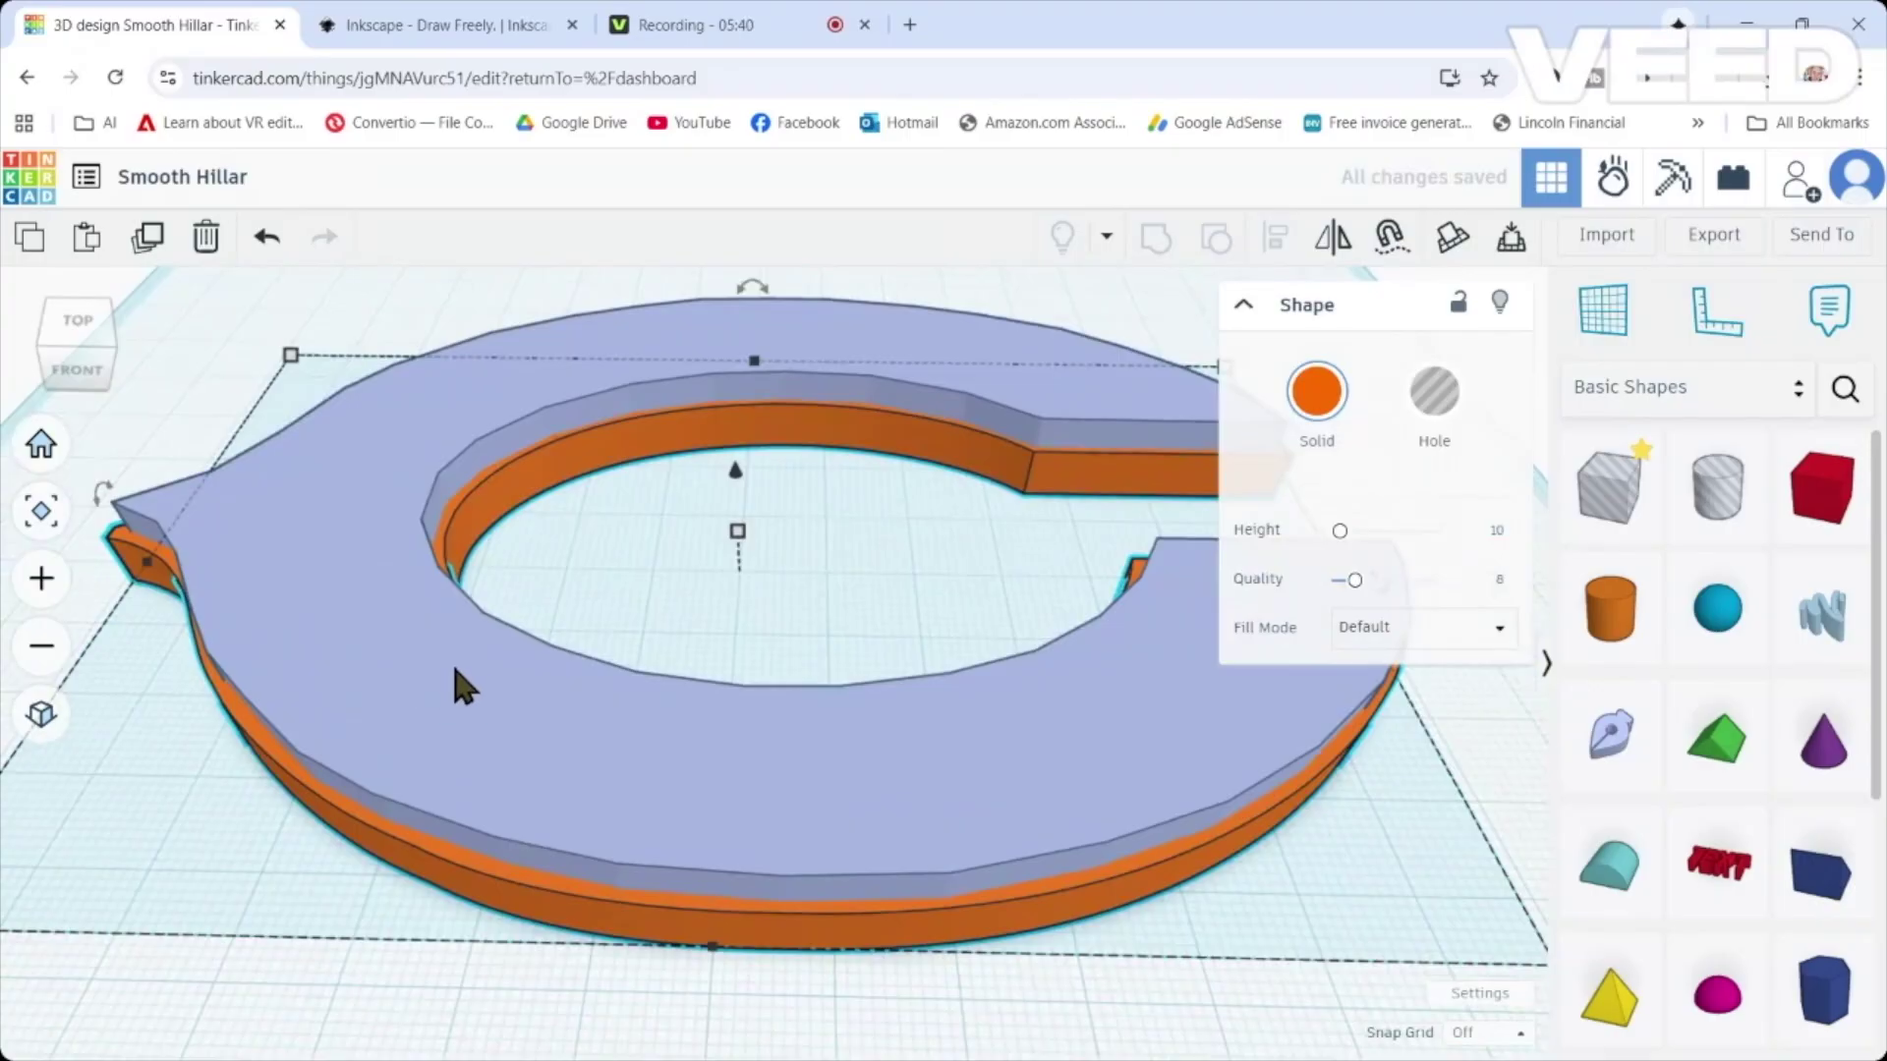
{"action": "right_click_drag", "start_coordinate": [439, 813], "coordinate": [422, 741]}
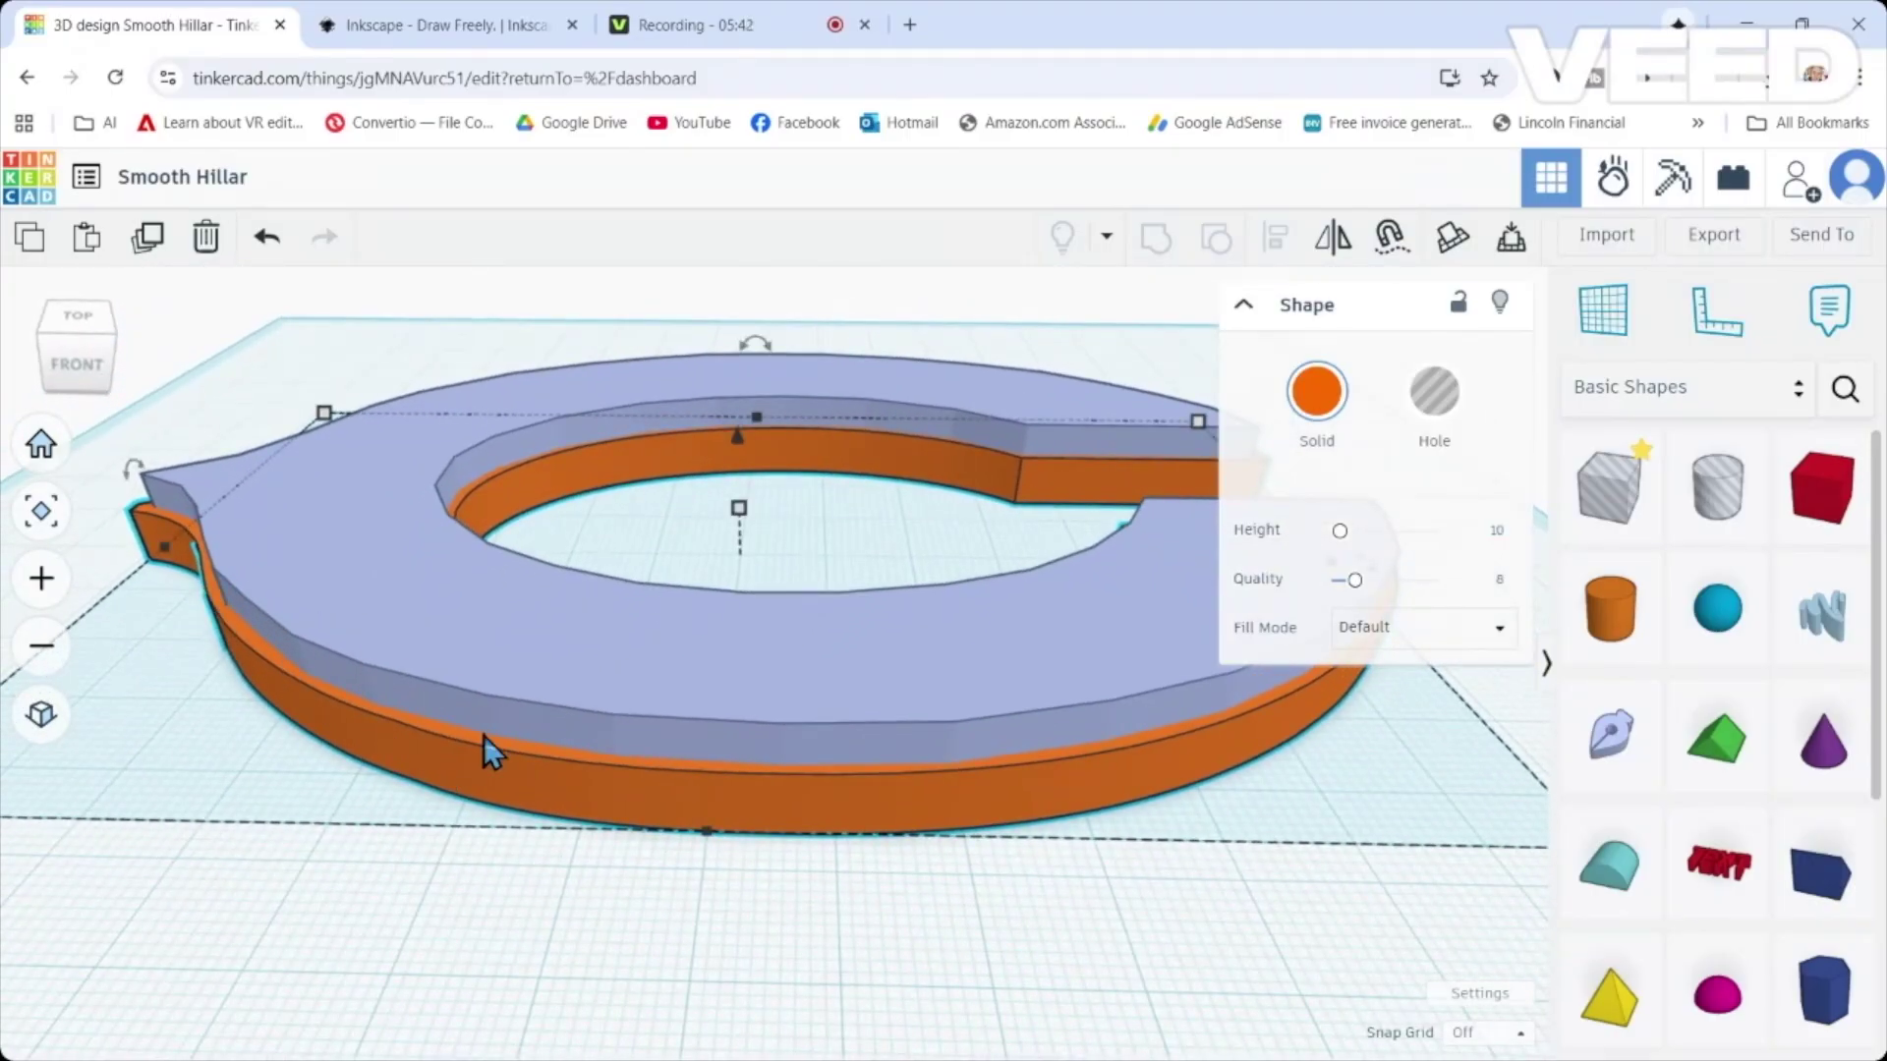
{"action": "left_click", "coordinate": [521, 643]}
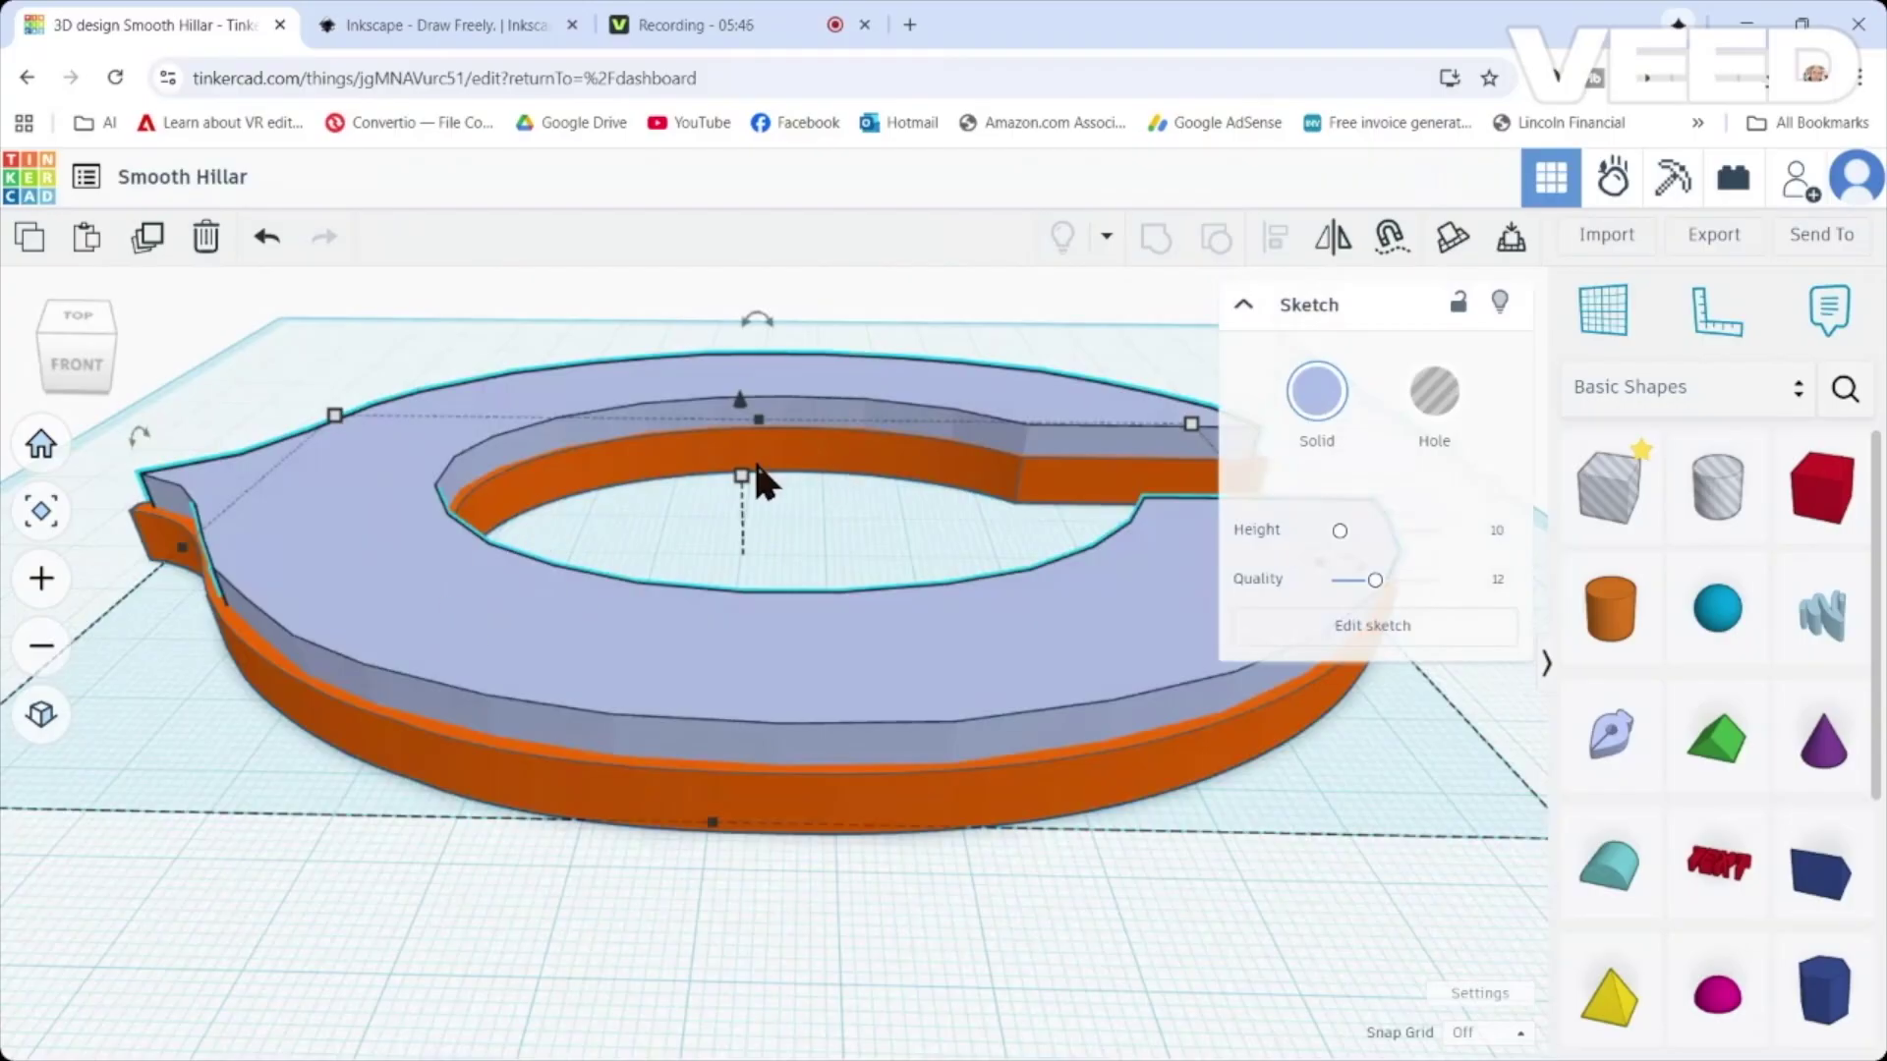
{"action": "mouse_move", "coordinate": [736, 481]}
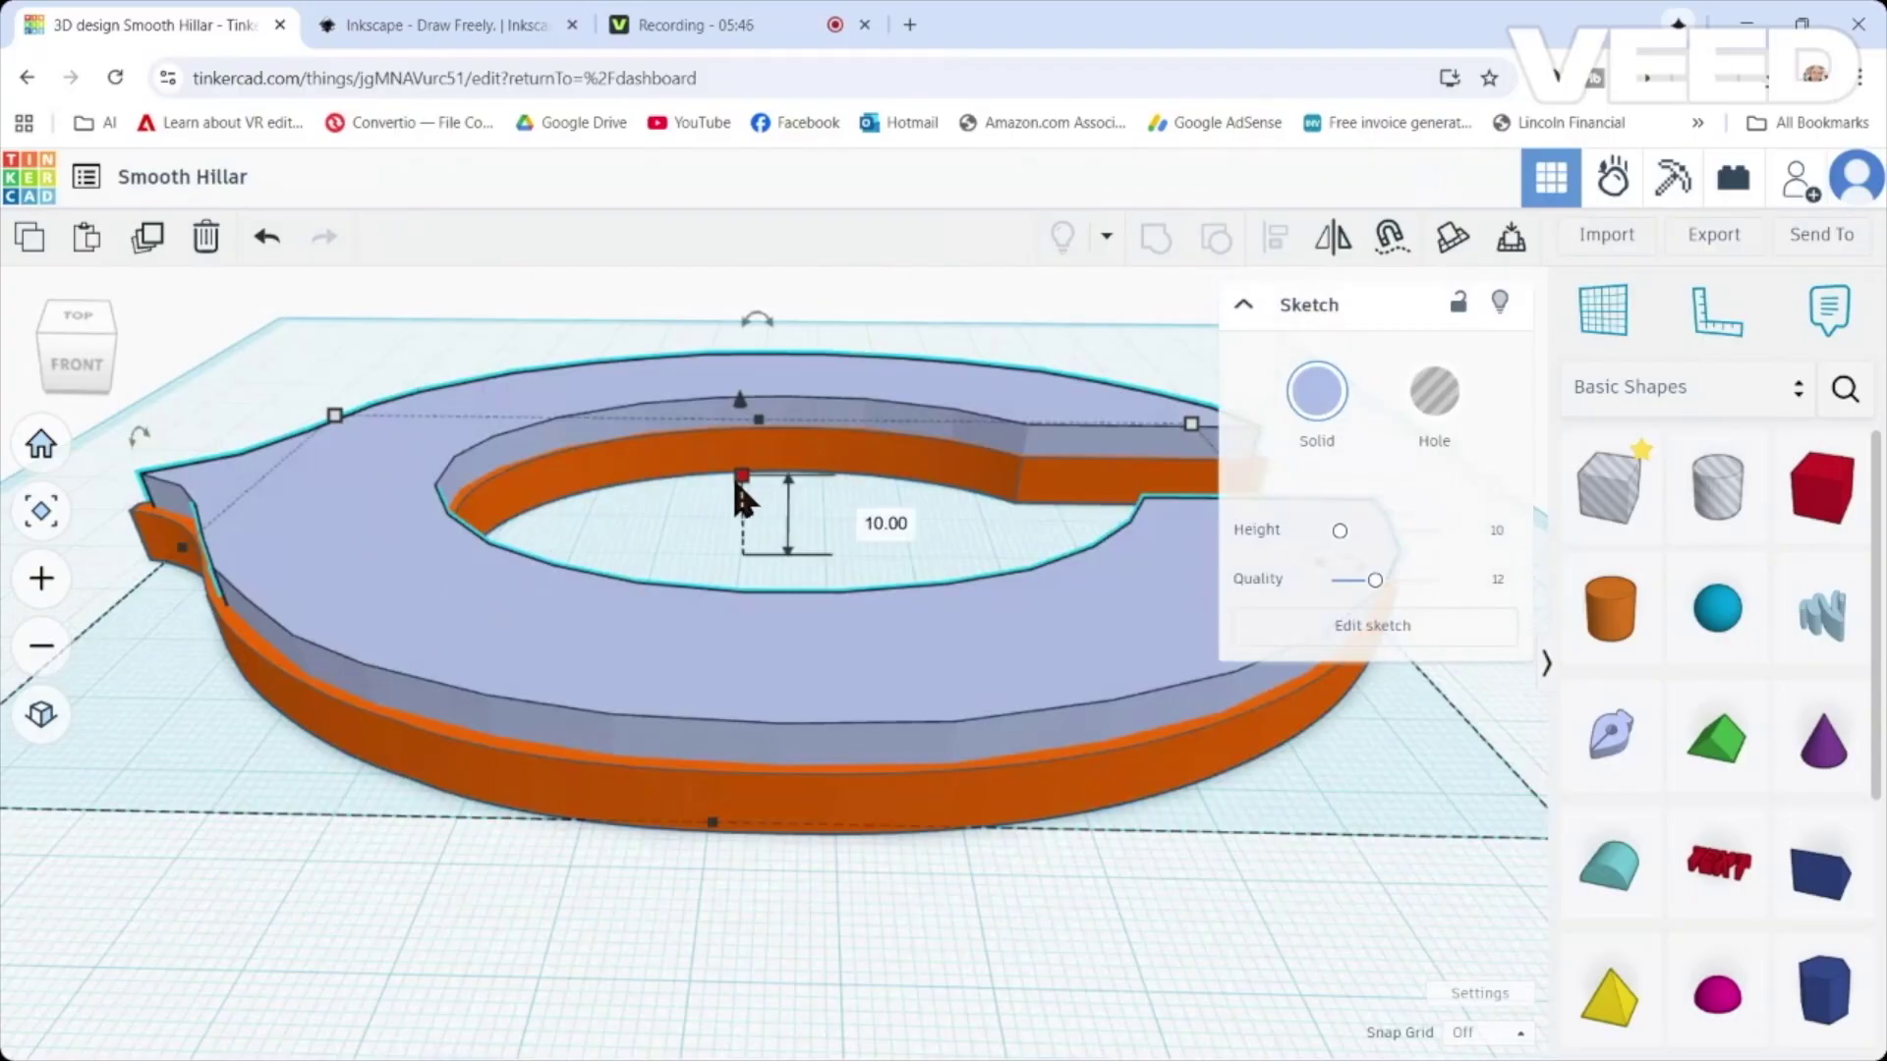
{"action": "left_click", "coordinate": [866, 520]}
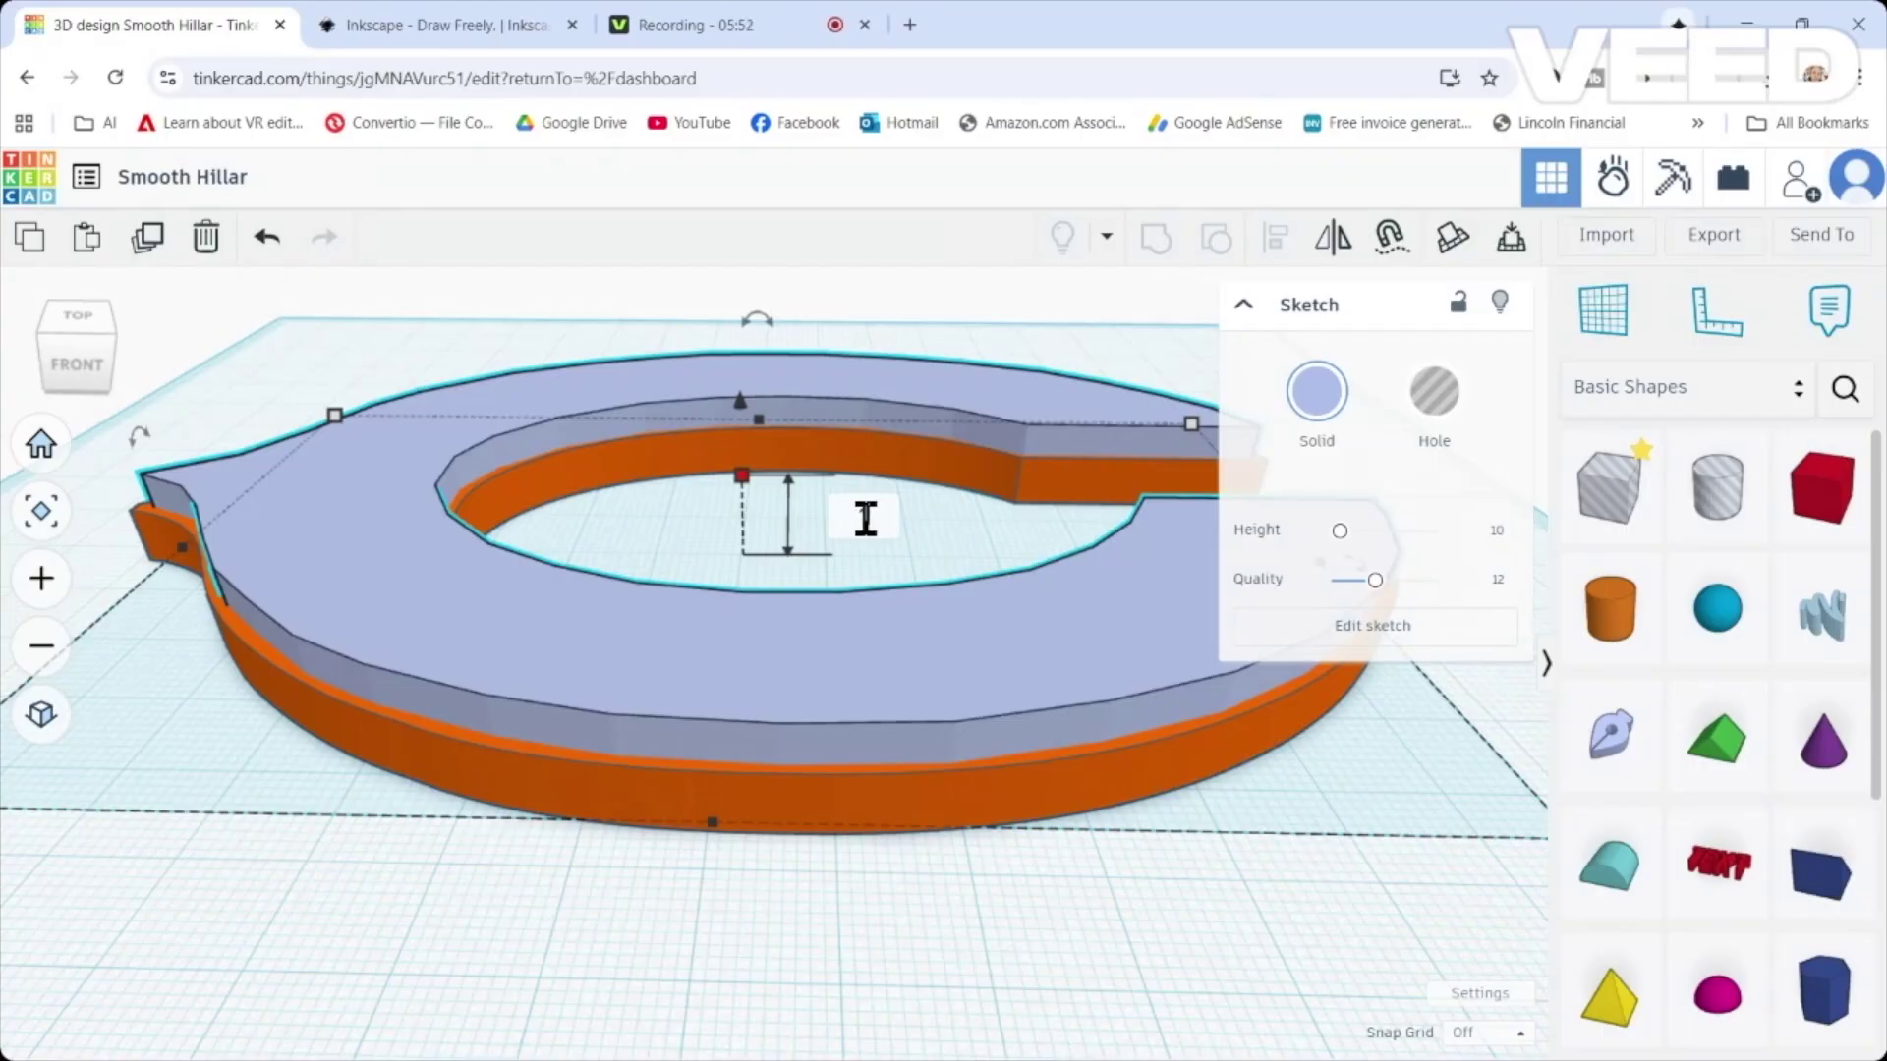
{"action": "type", "text": "4.5"}
{"action": "key", "text": "Return"}
{"action": "scroll", "coordinate": [239, 544], "scroll_direction": "up", "scroll_amount": 5}
{"action": "right_click_drag", "start_coordinate": [239, 545], "coordinate": [292, 511]}
{"action": "scroll", "coordinate": [401, 531], "scroll_direction": "up", "scroll_amount": 2}
{"action": "scroll", "coordinate": [305, 546], "scroll_direction": "down", "scroll_amount": 5}
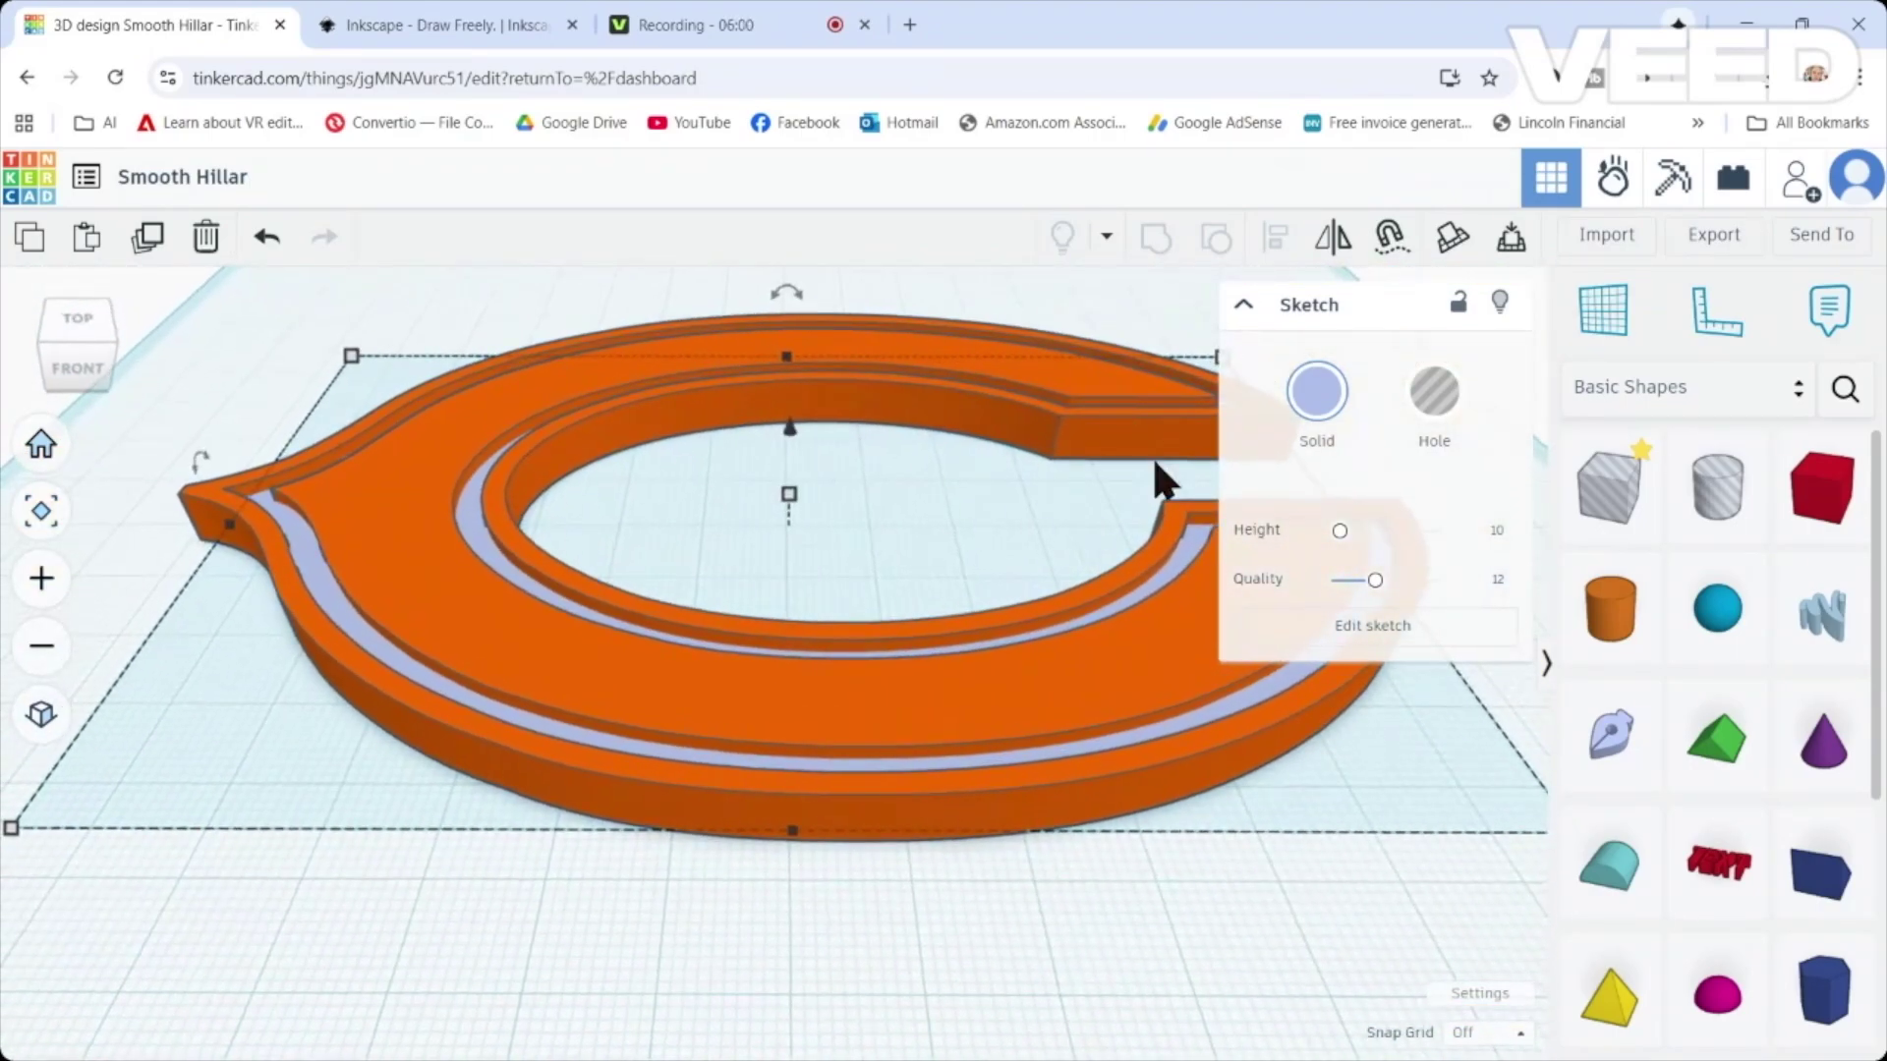
Colour the inner sketch strip solid white.
{"action": "left_click", "coordinate": [674, 511]}
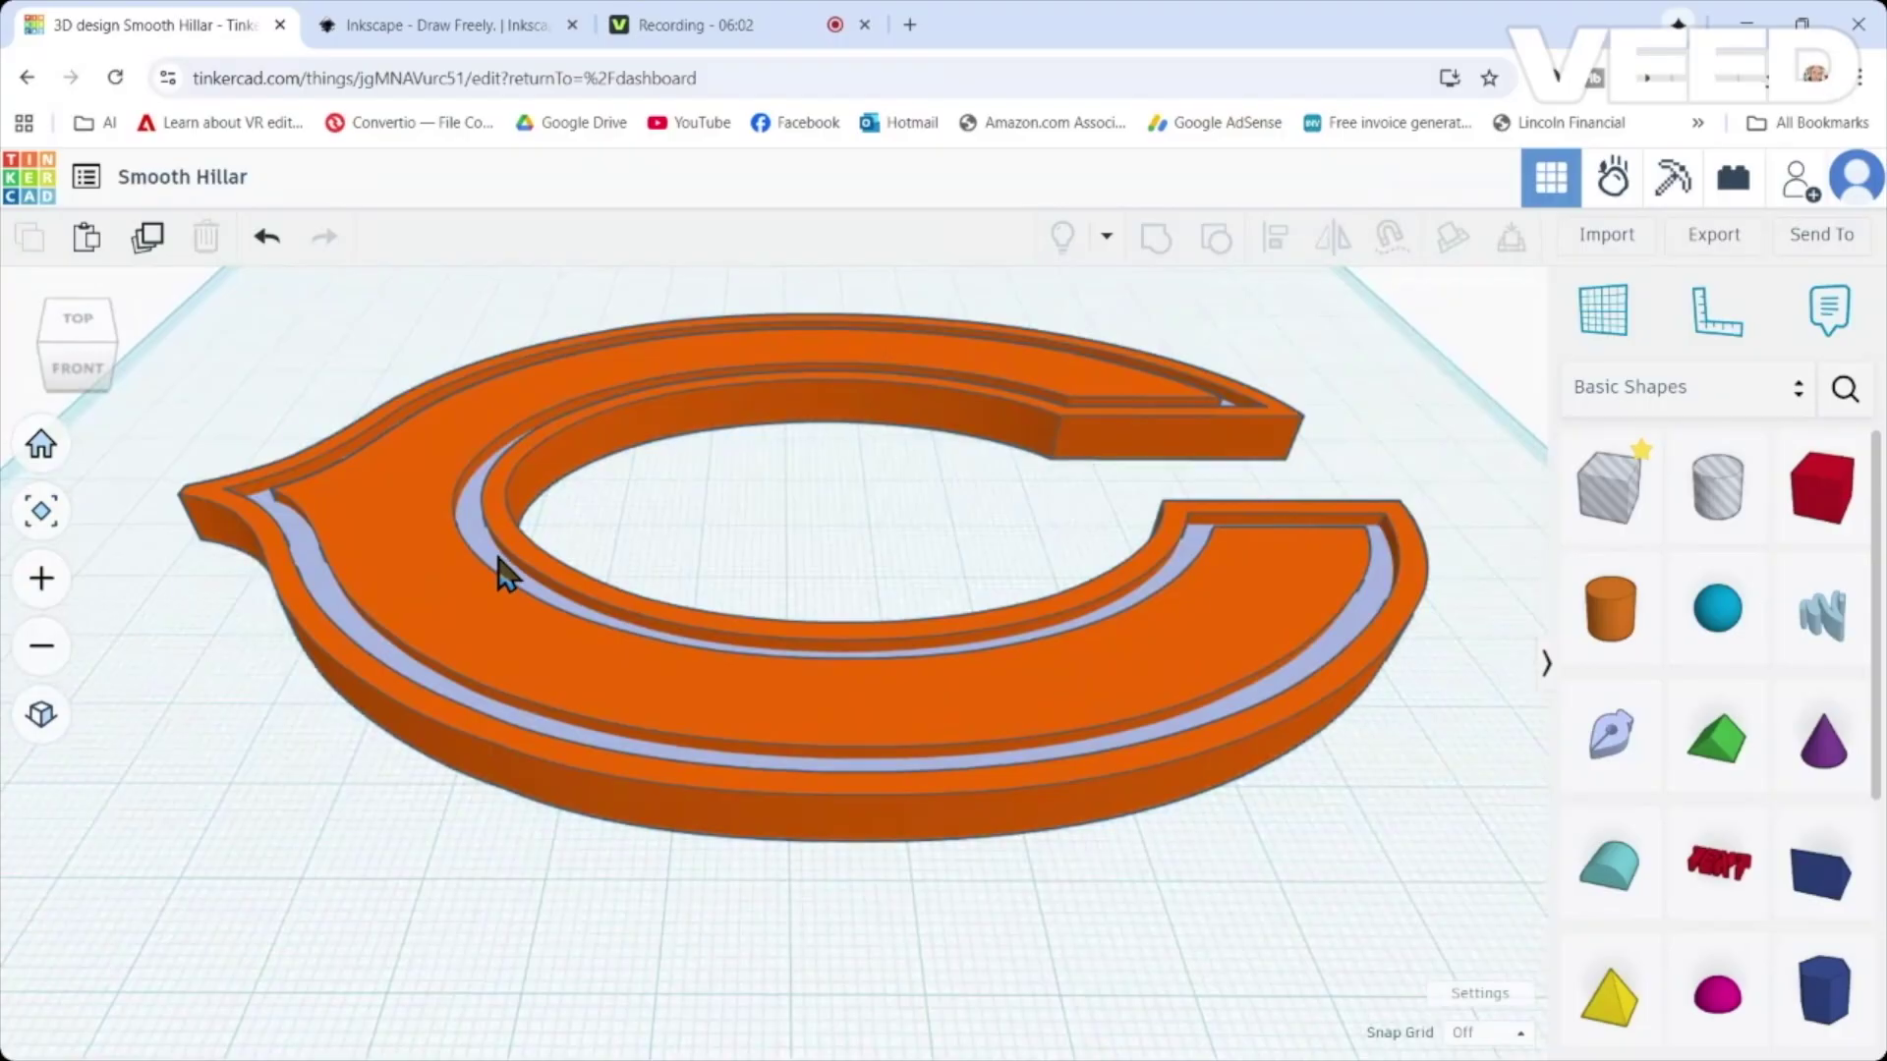
{"action": "left_click", "coordinate": [497, 575]}
{"action": "left_click", "coordinate": [1321, 398]}
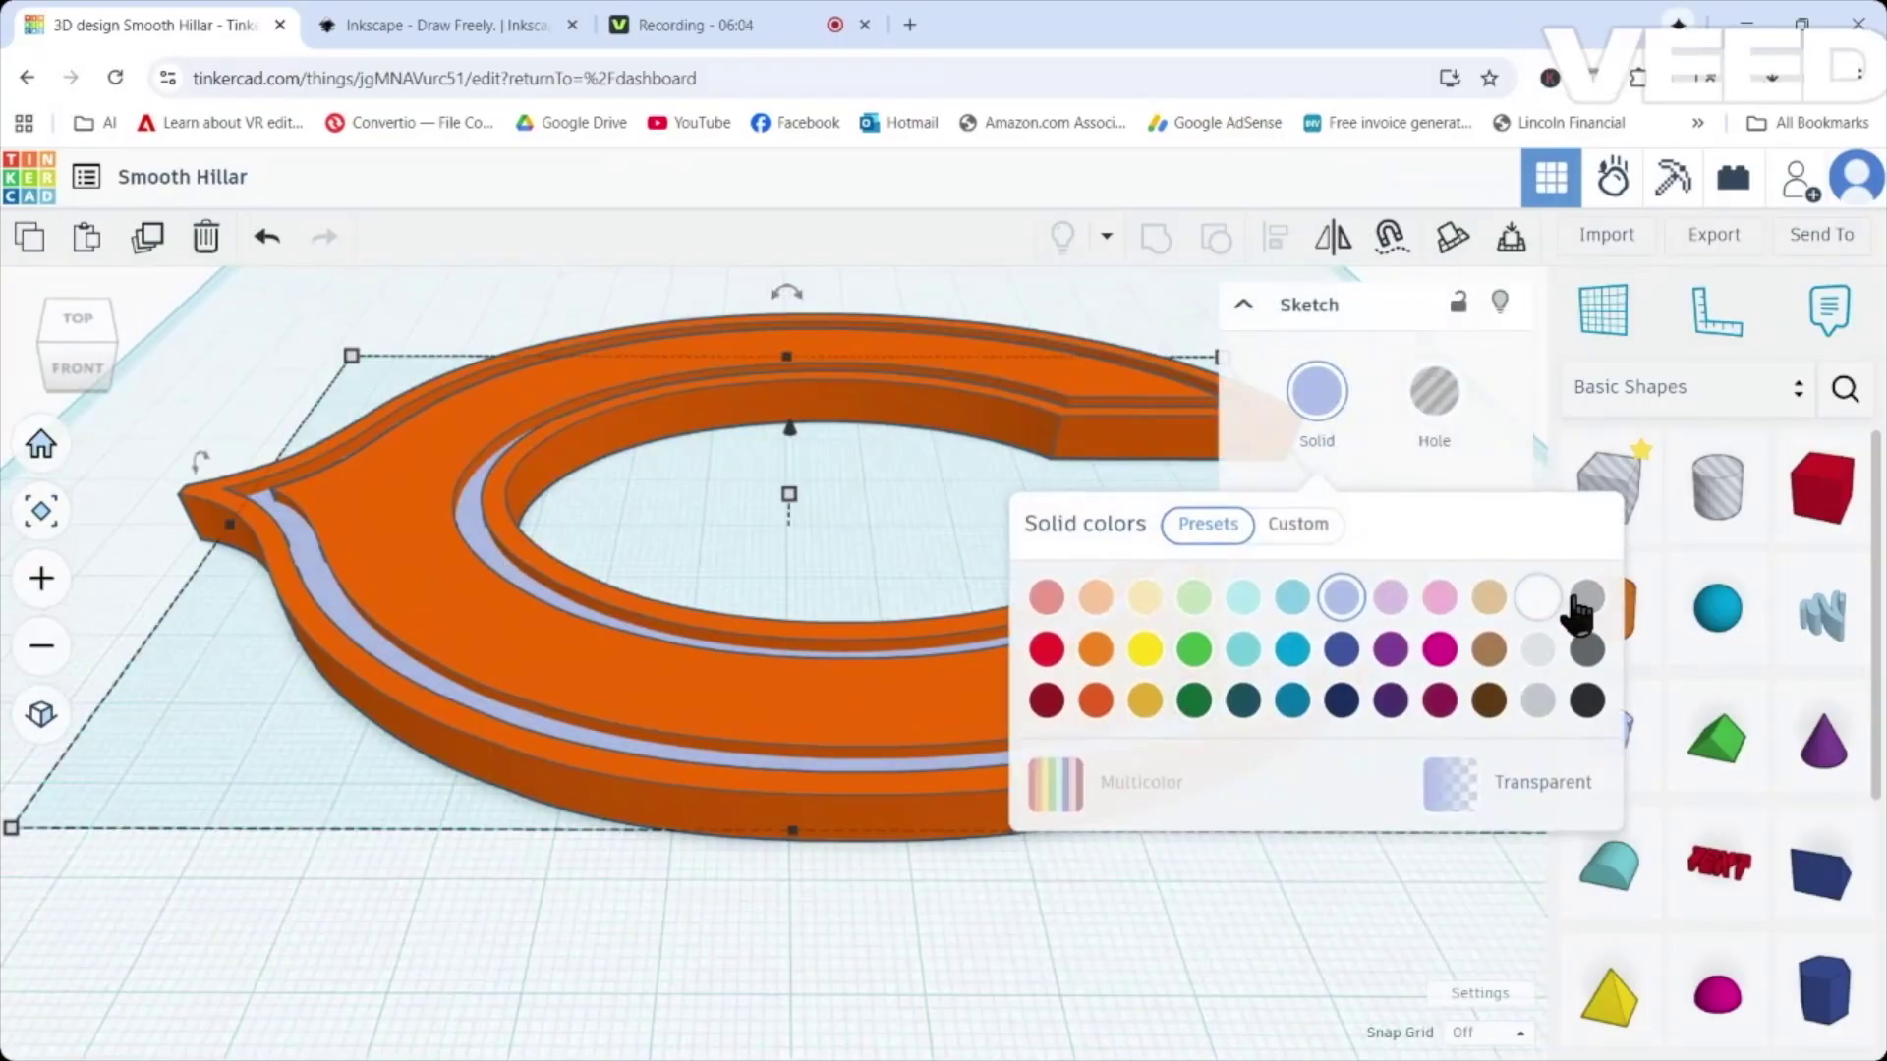
{"action": "left_click", "coordinate": [1537, 596]}
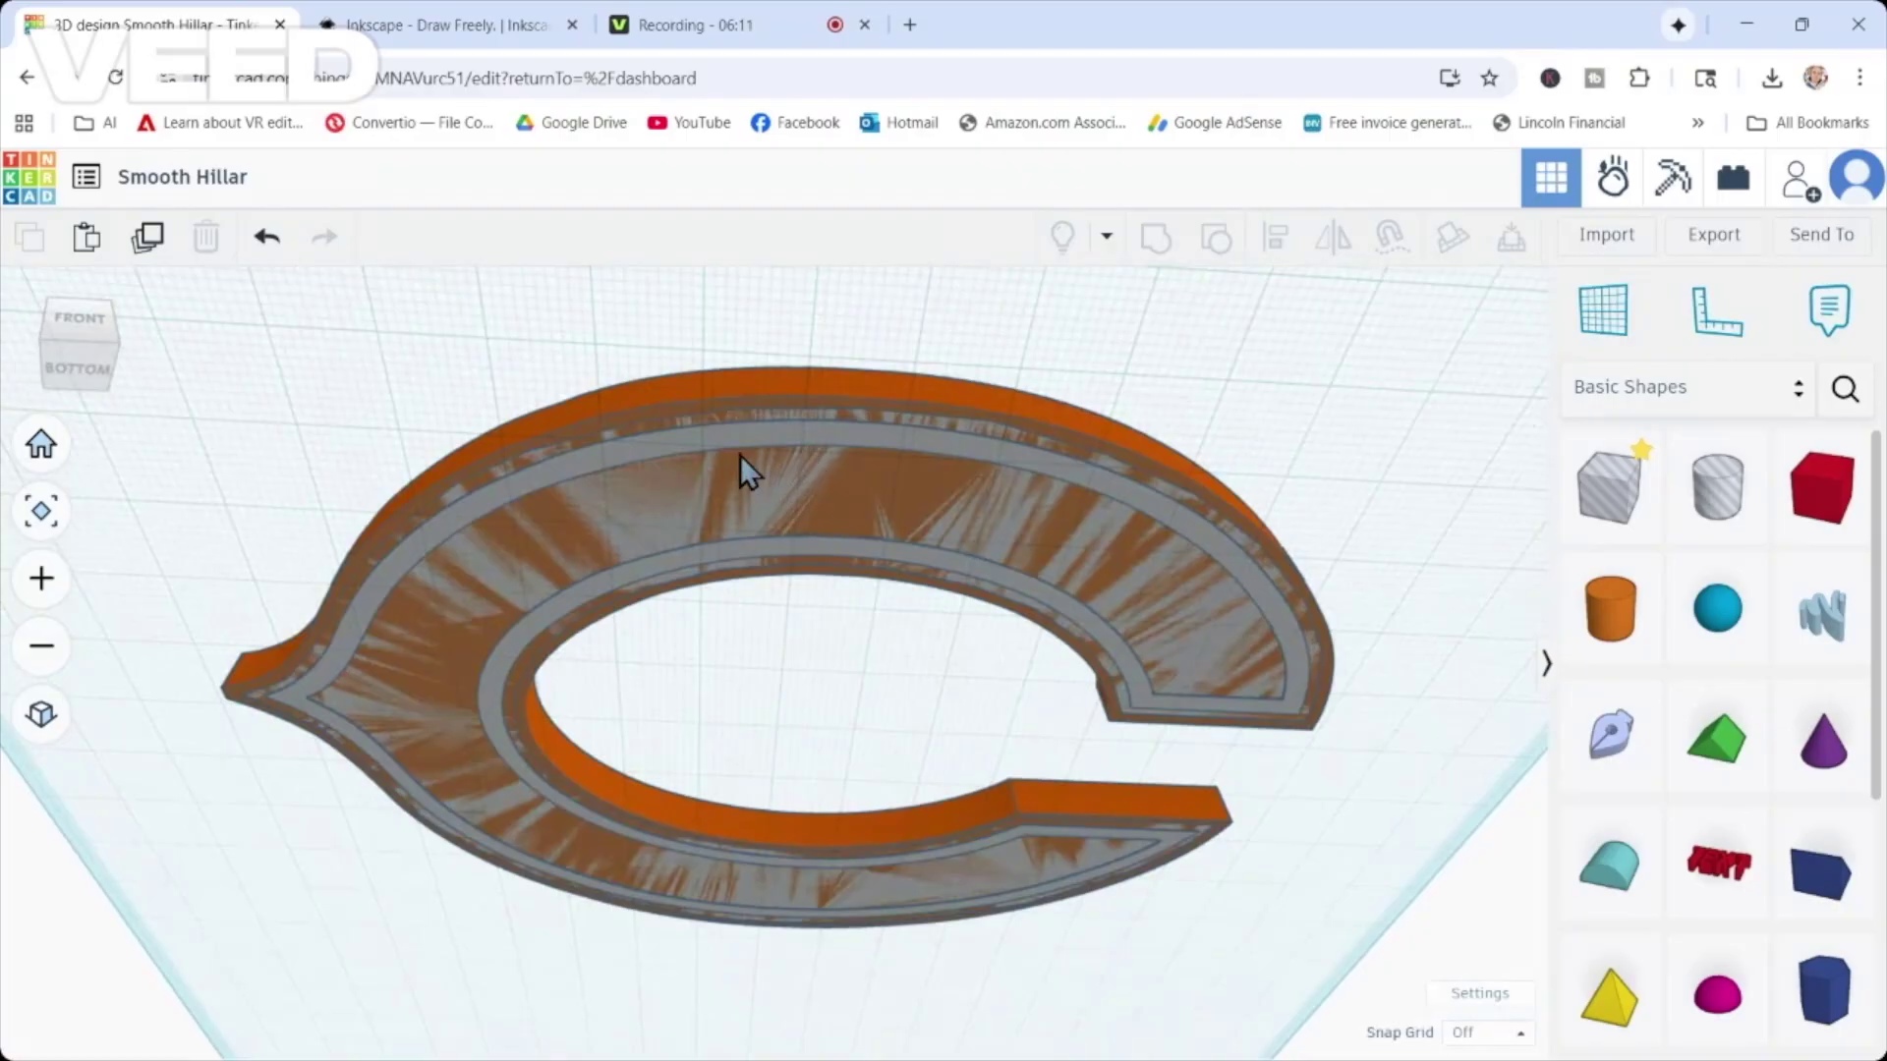
{"action": "right_click_drag", "start_coordinate": [815, 499], "coordinate": [794, 627]}
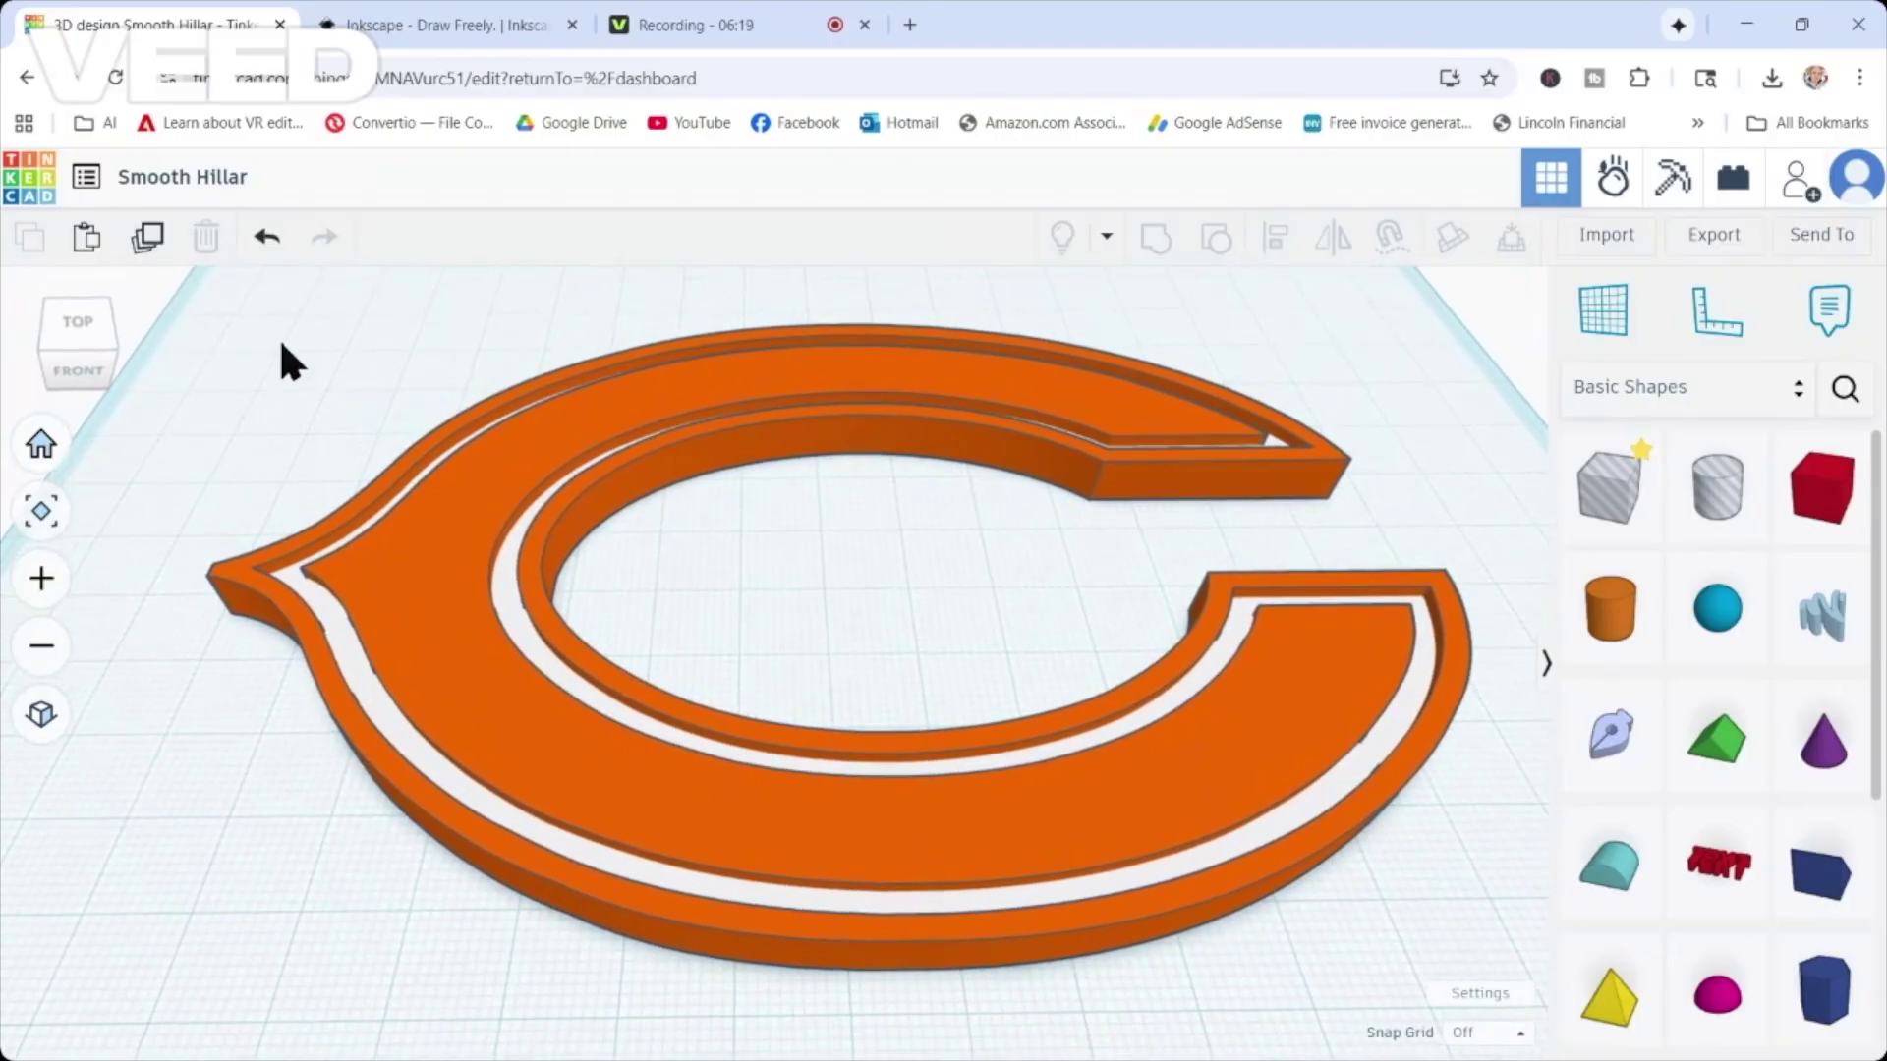
Select both shapes with Ctrl+A and group them into one two-colour shape.
{"action": "key", "text": "ctrl+a"}
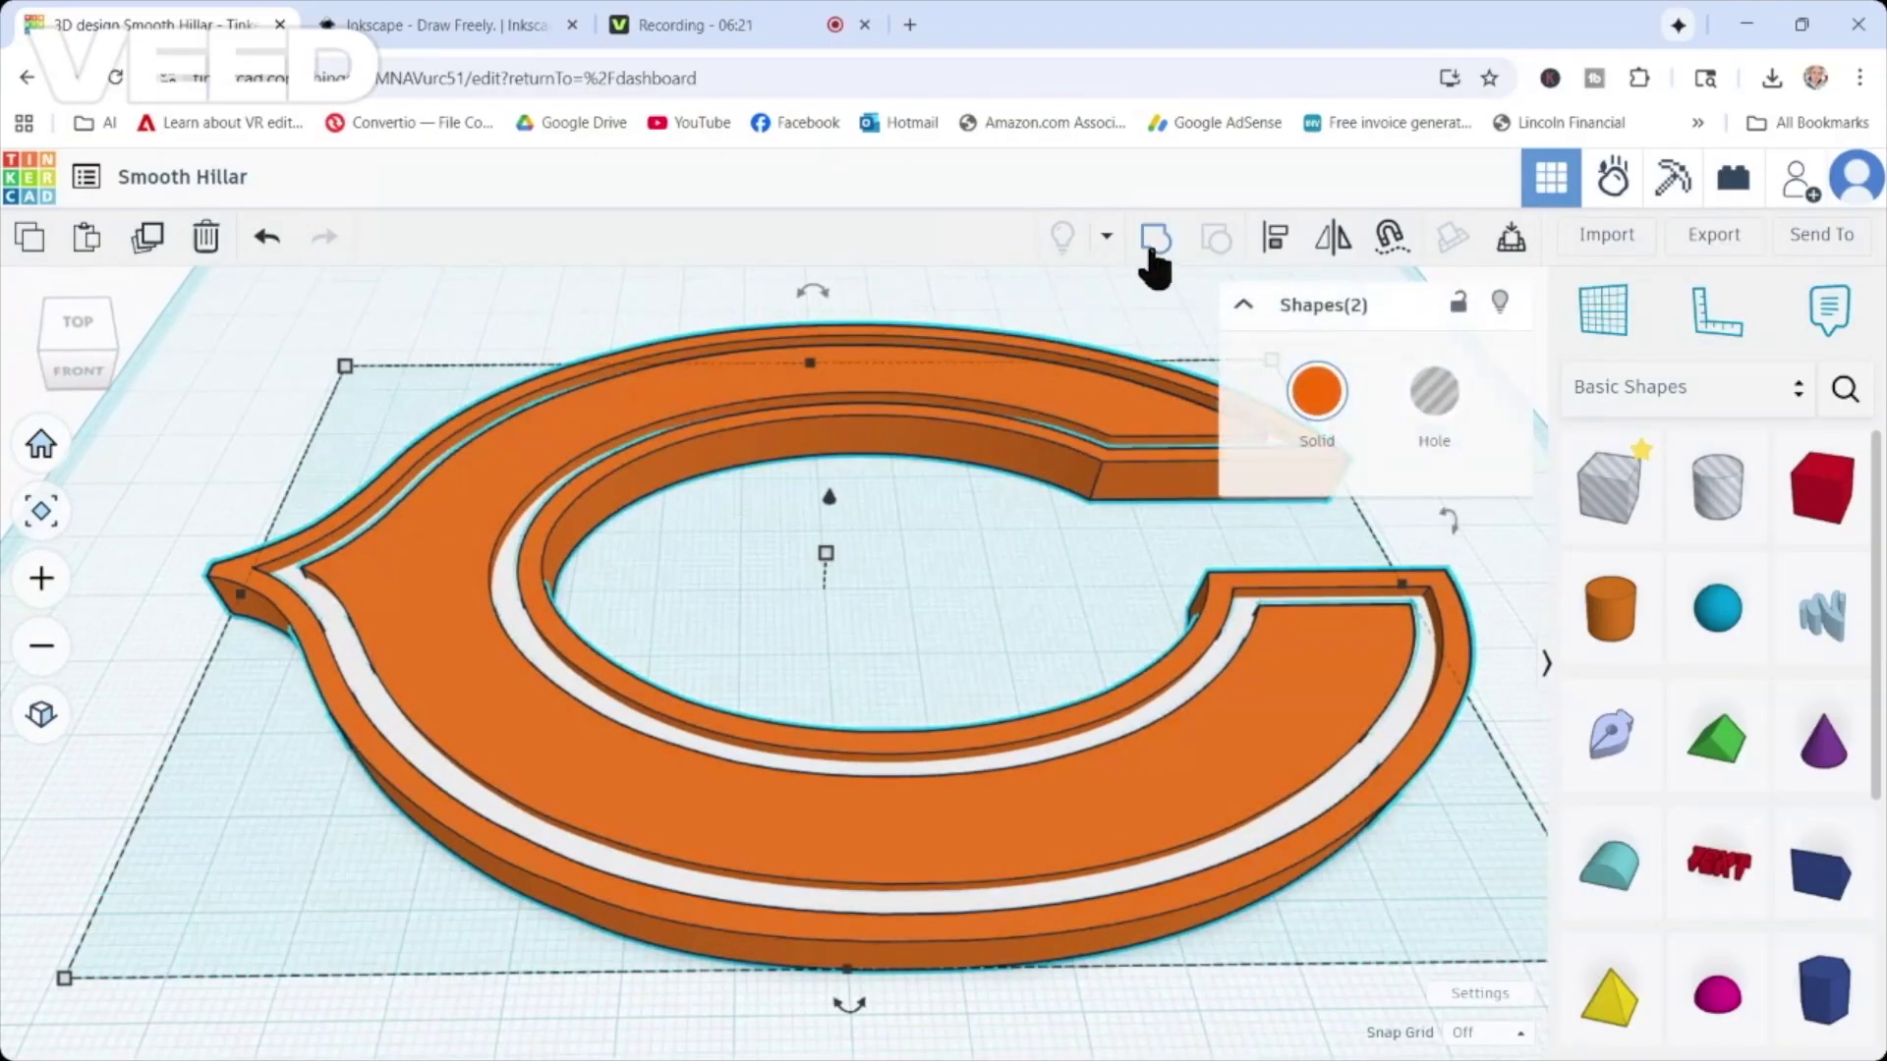
{"action": "left_click", "coordinate": [1151, 248]}
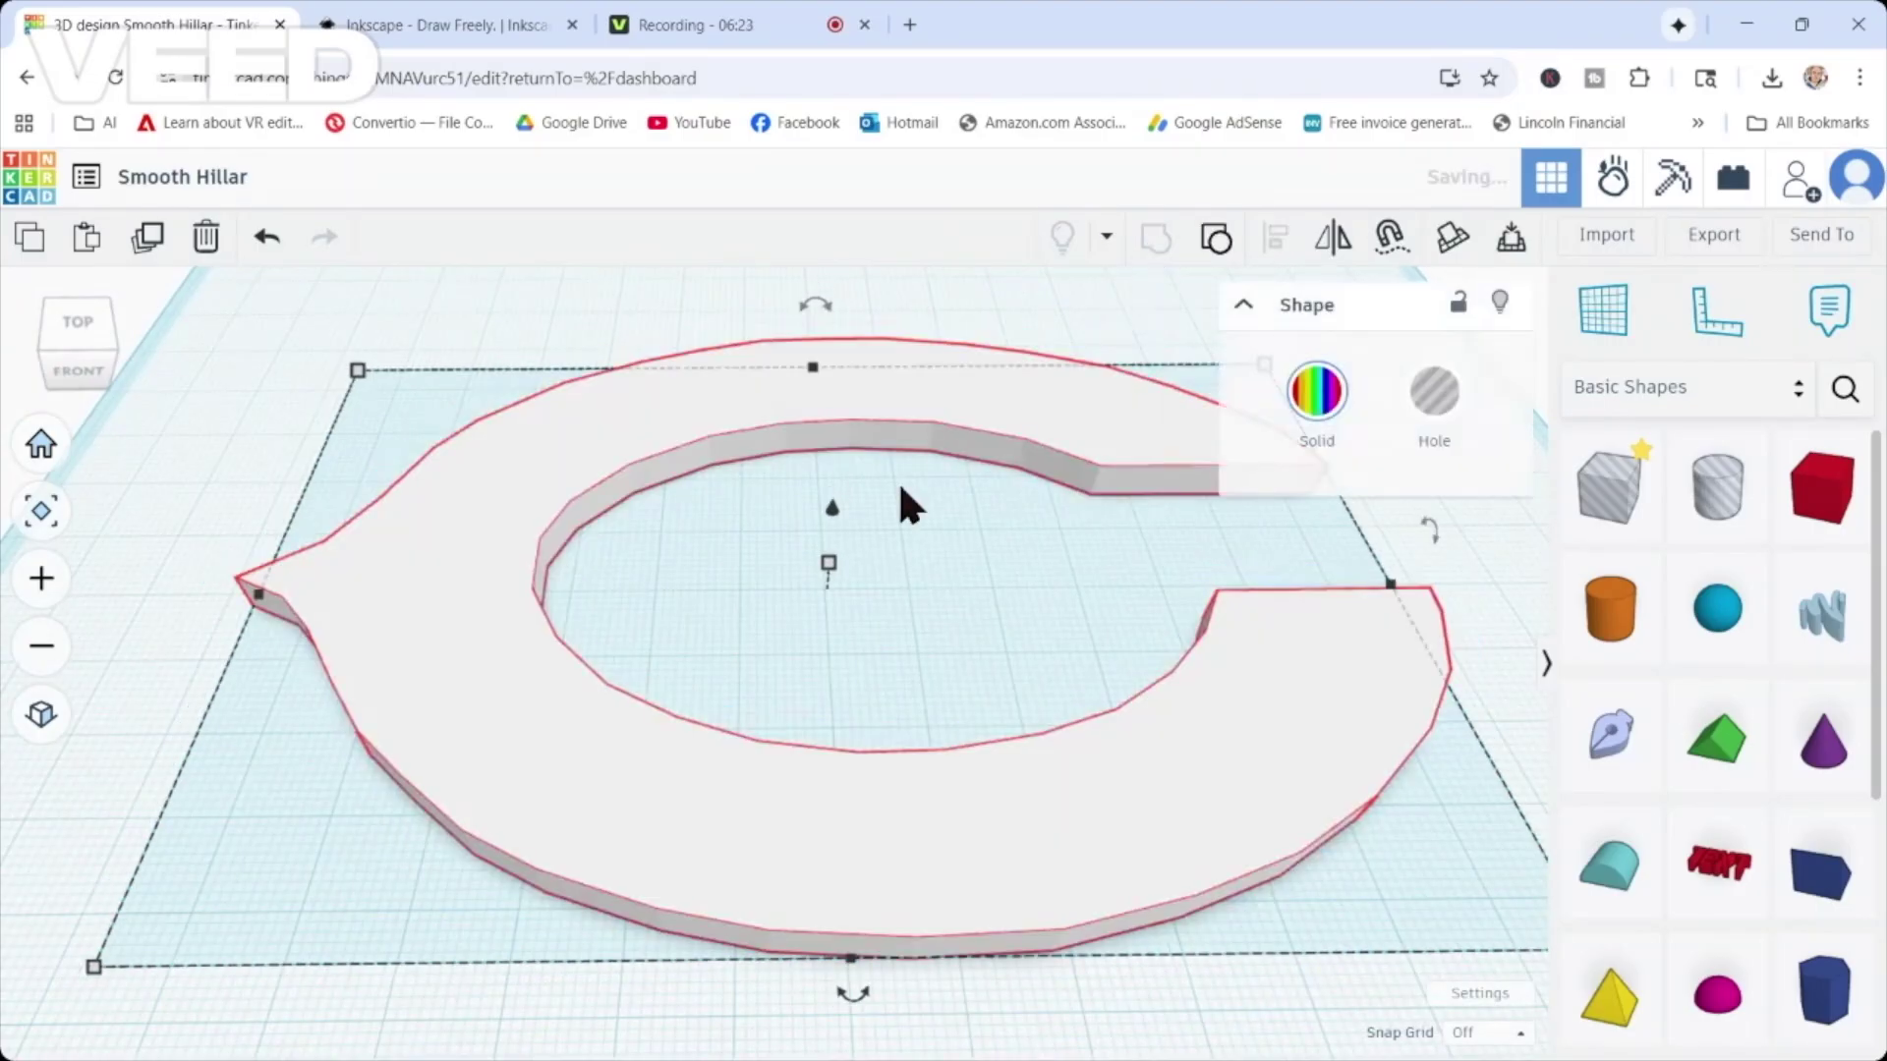
{"action": "right_click_drag", "start_coordinate": [851, 774], "coordinate": [904, 565]}
{"action": "left_click", "coordinate": [229, 179]}
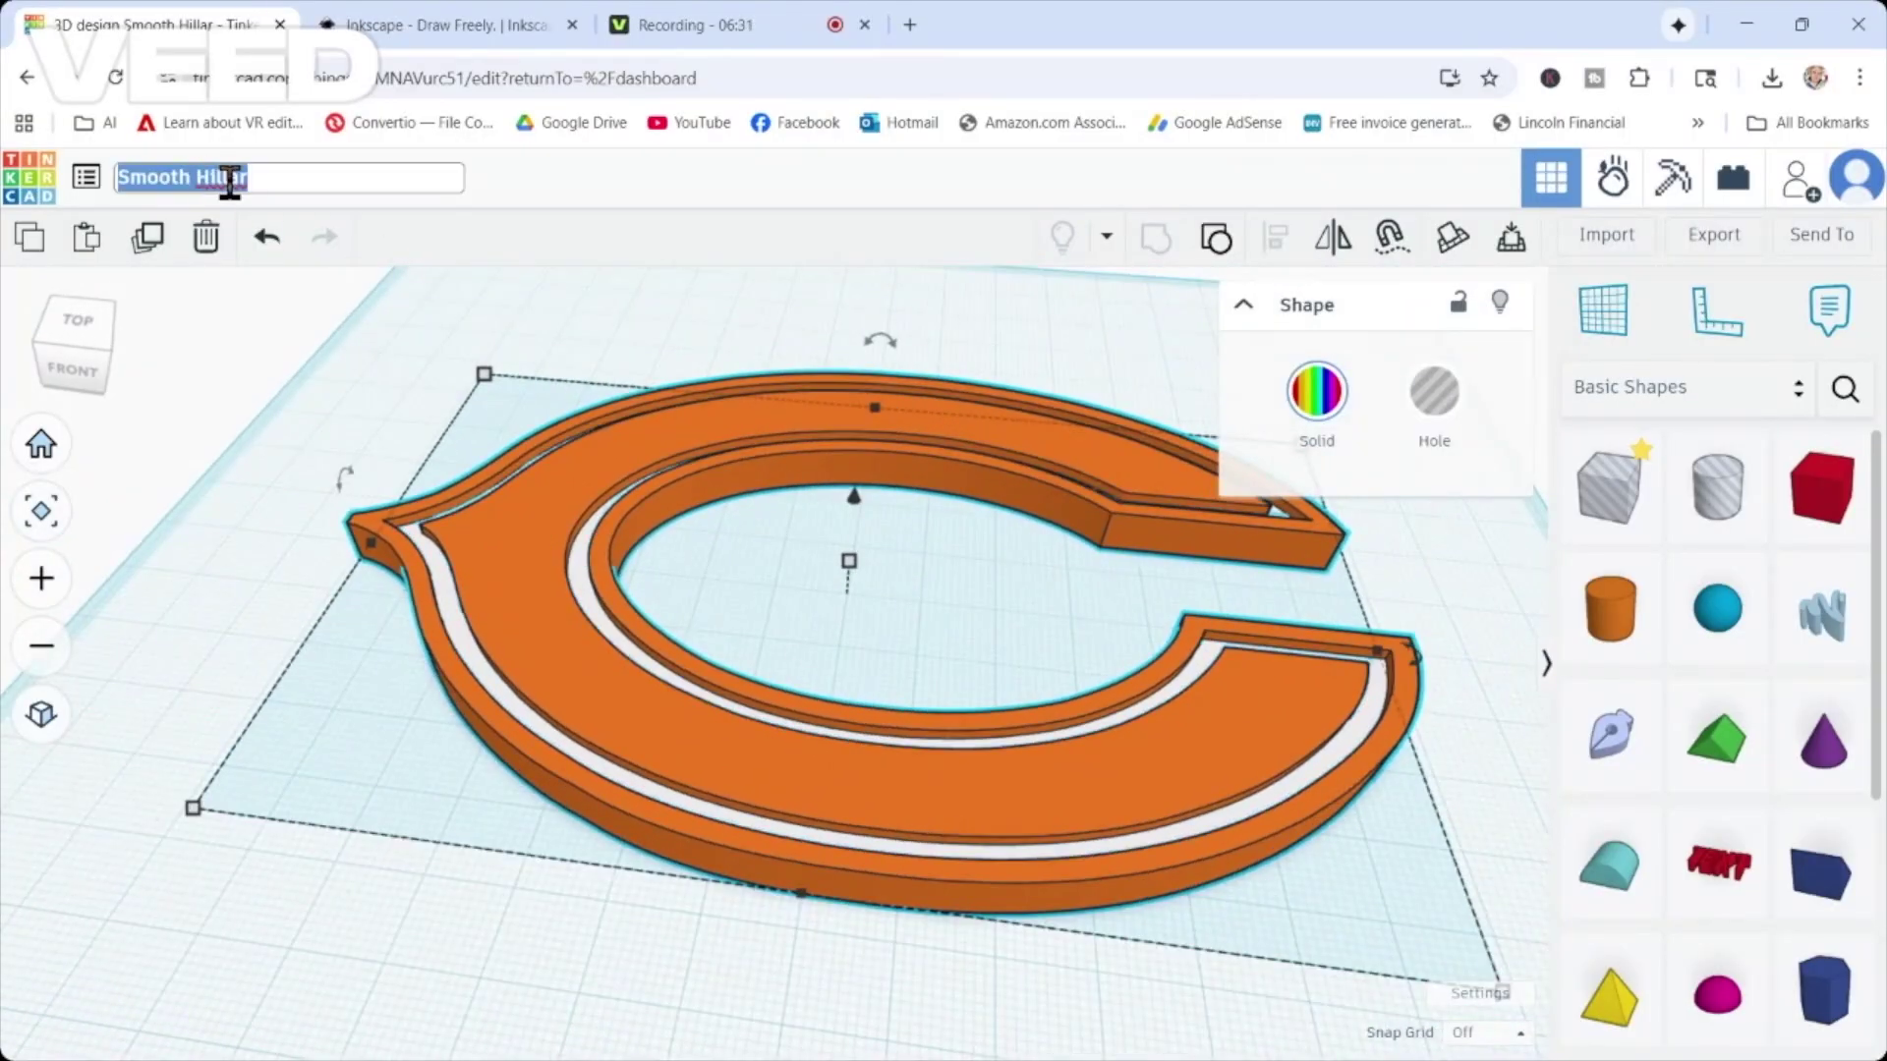
Name the design 'BEARS LOGO TC' and download the selected C logo as an STL file.
{"action": "type", "text": "BEARS LOGO"}
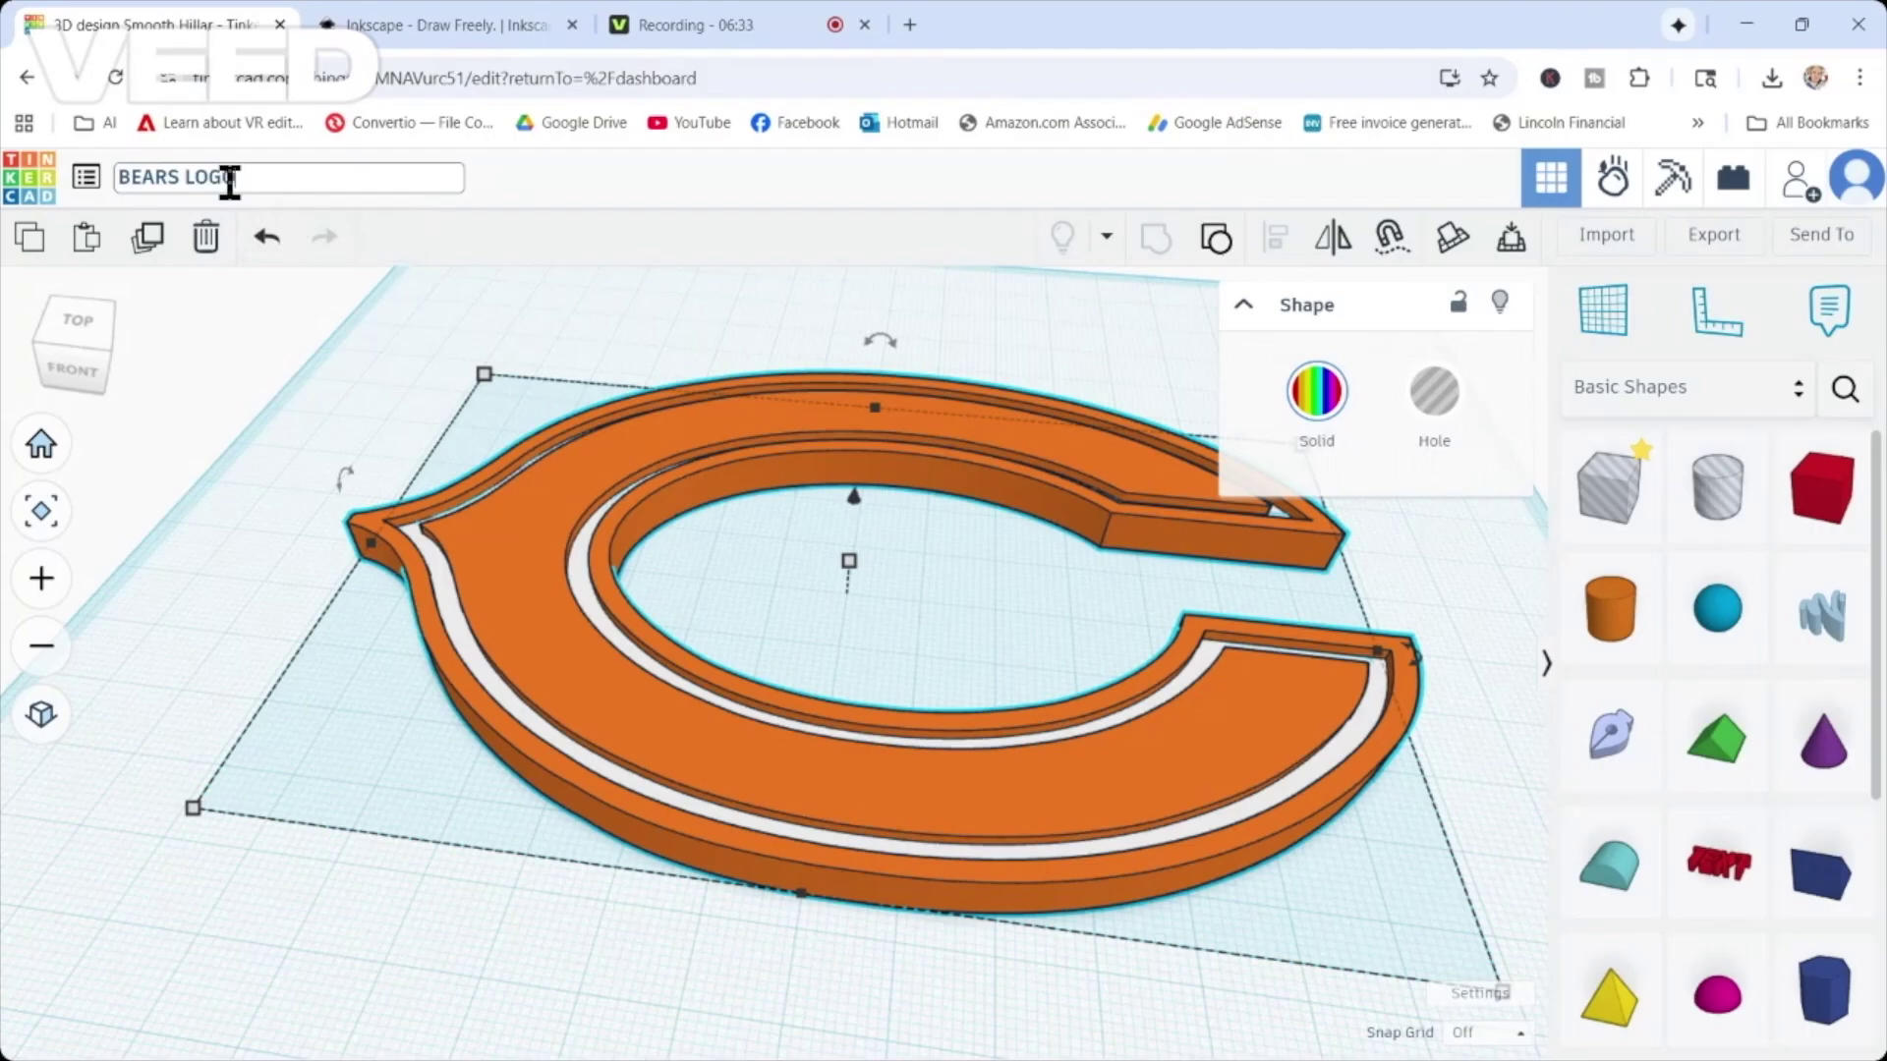
{"action": "type", "text": " TC"}
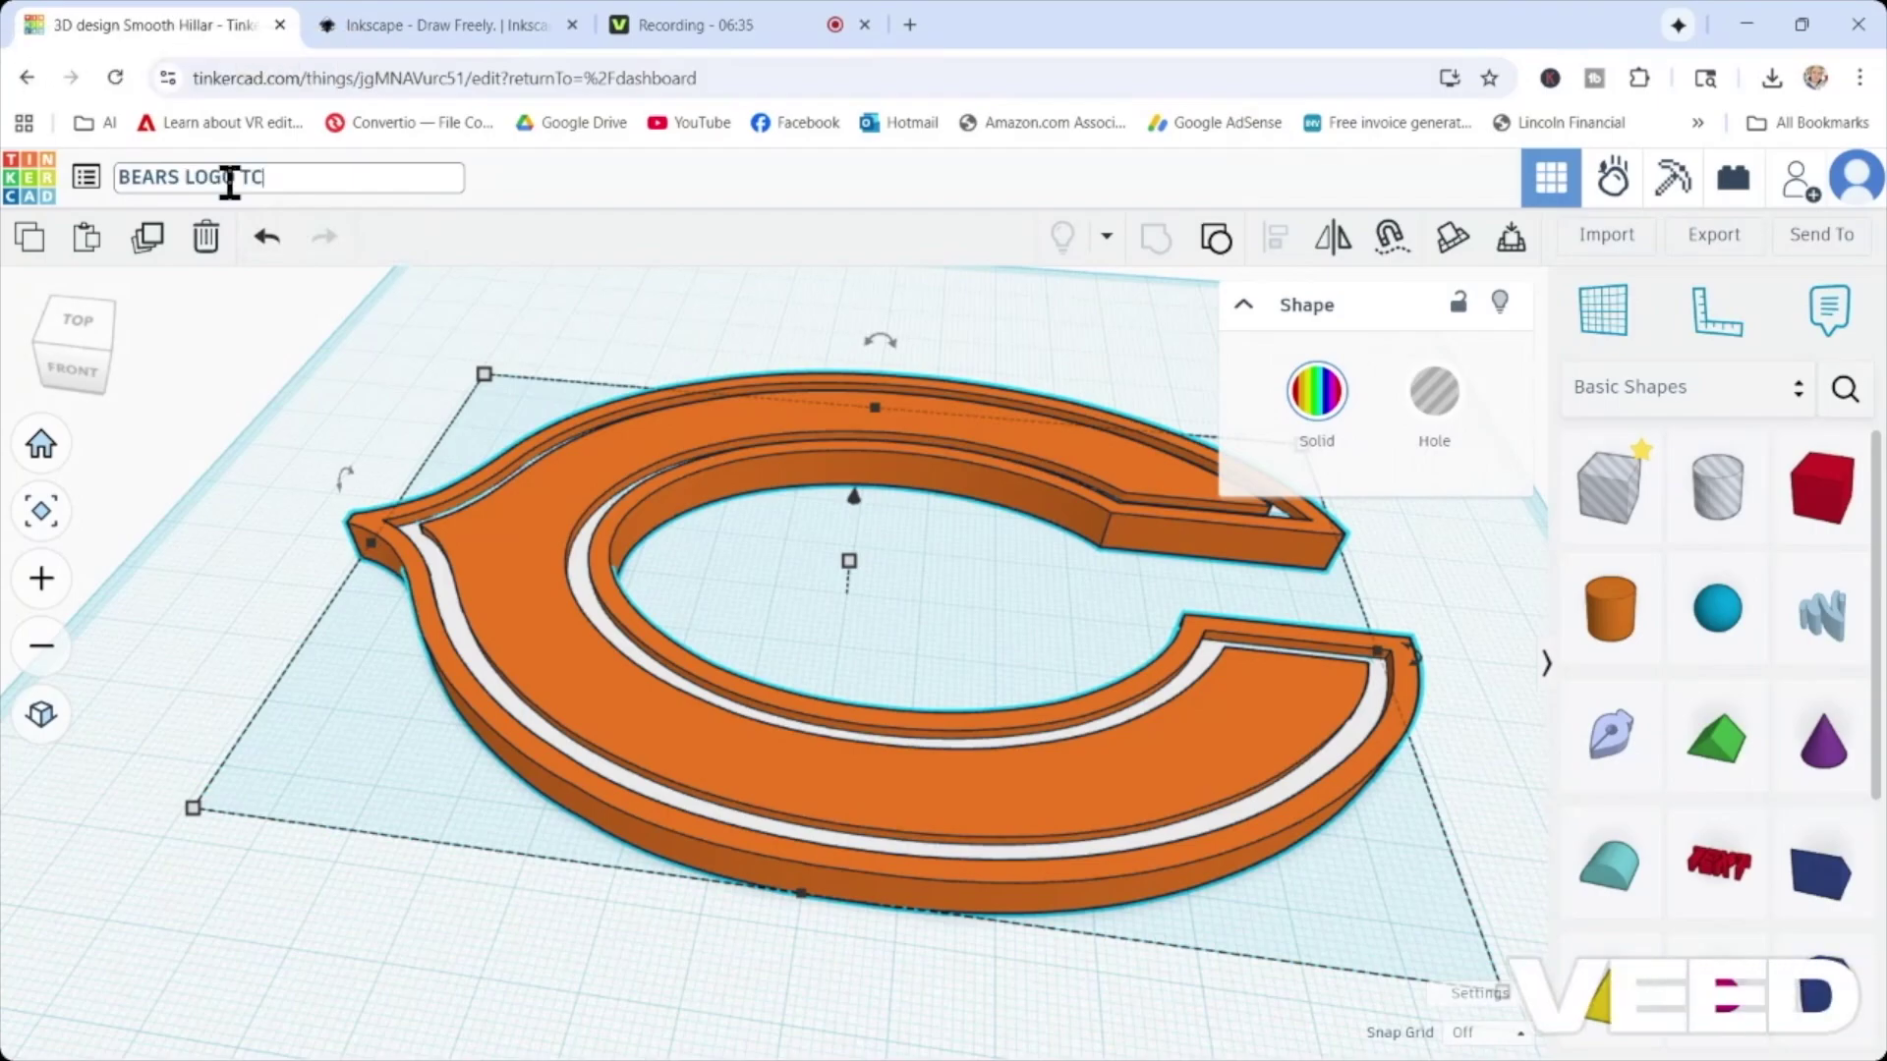
{"action": "left_click", "coordinate": [1710, 248]}
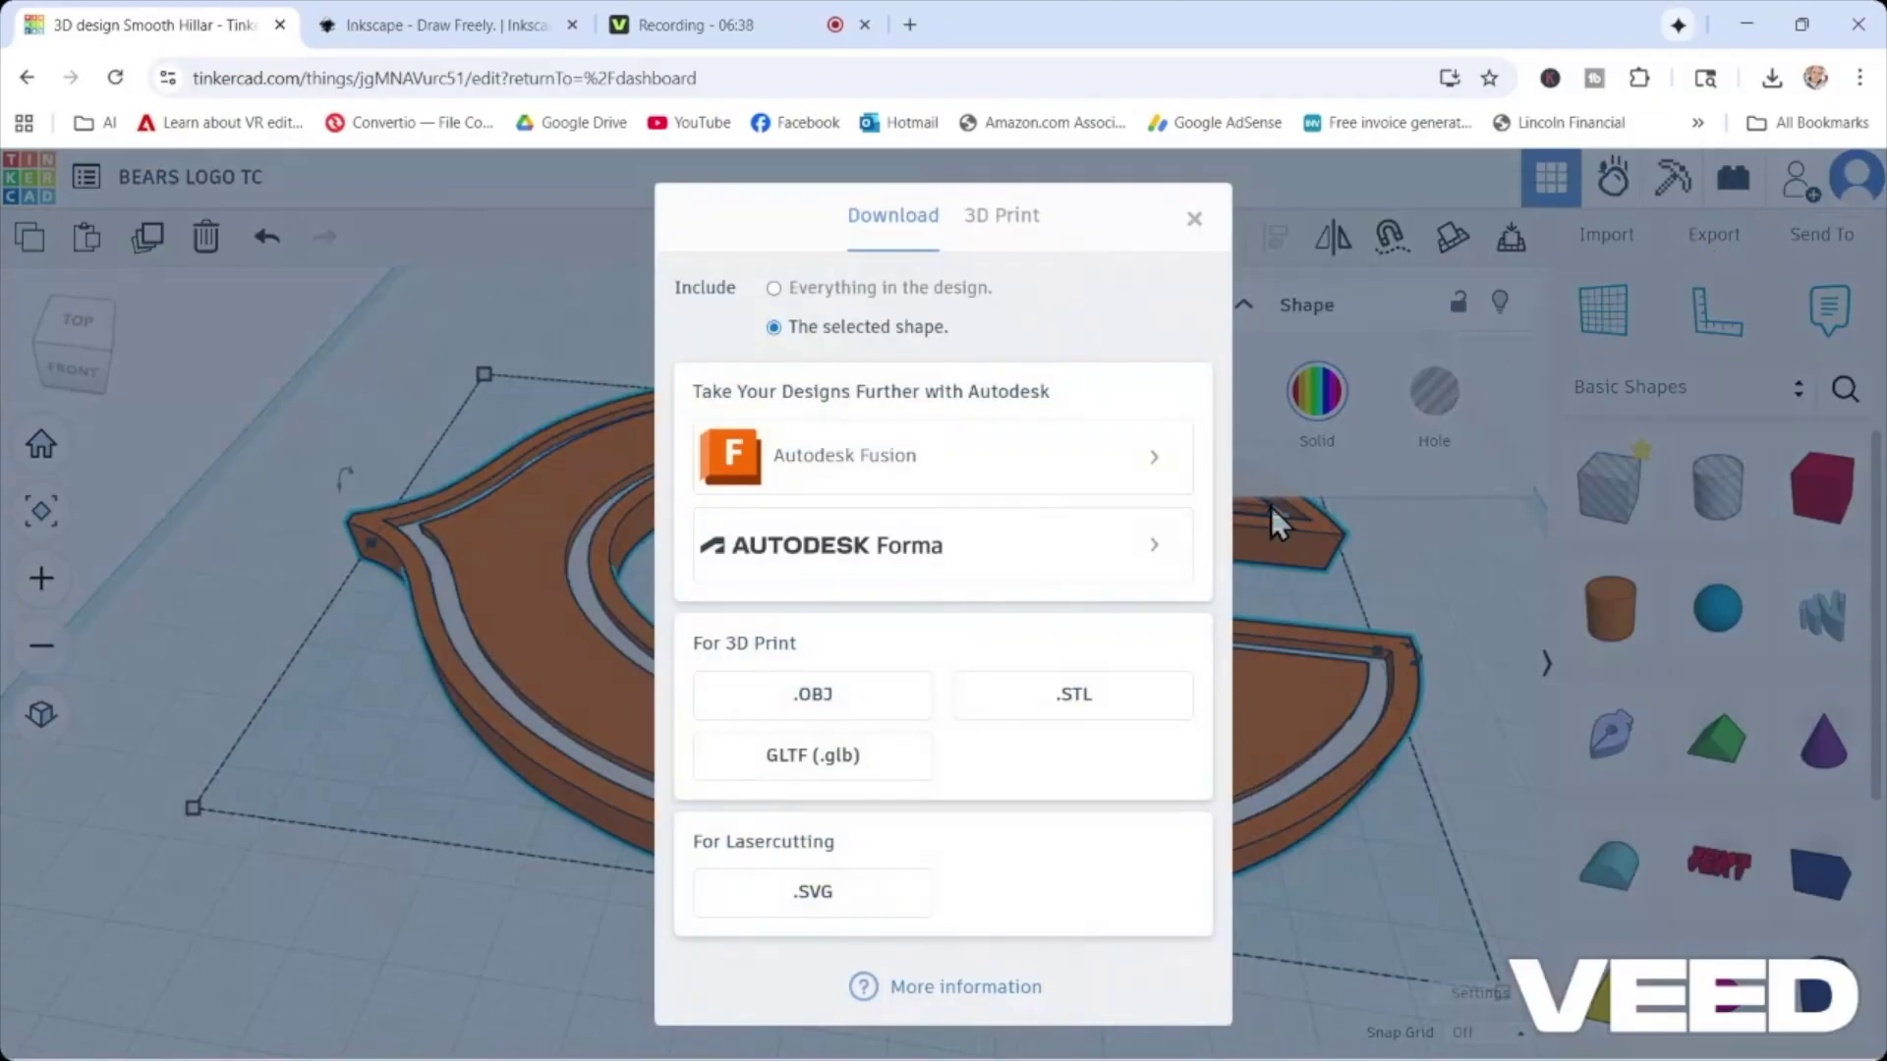
{"action": "left_click", "coordinate": [1087, 703]}
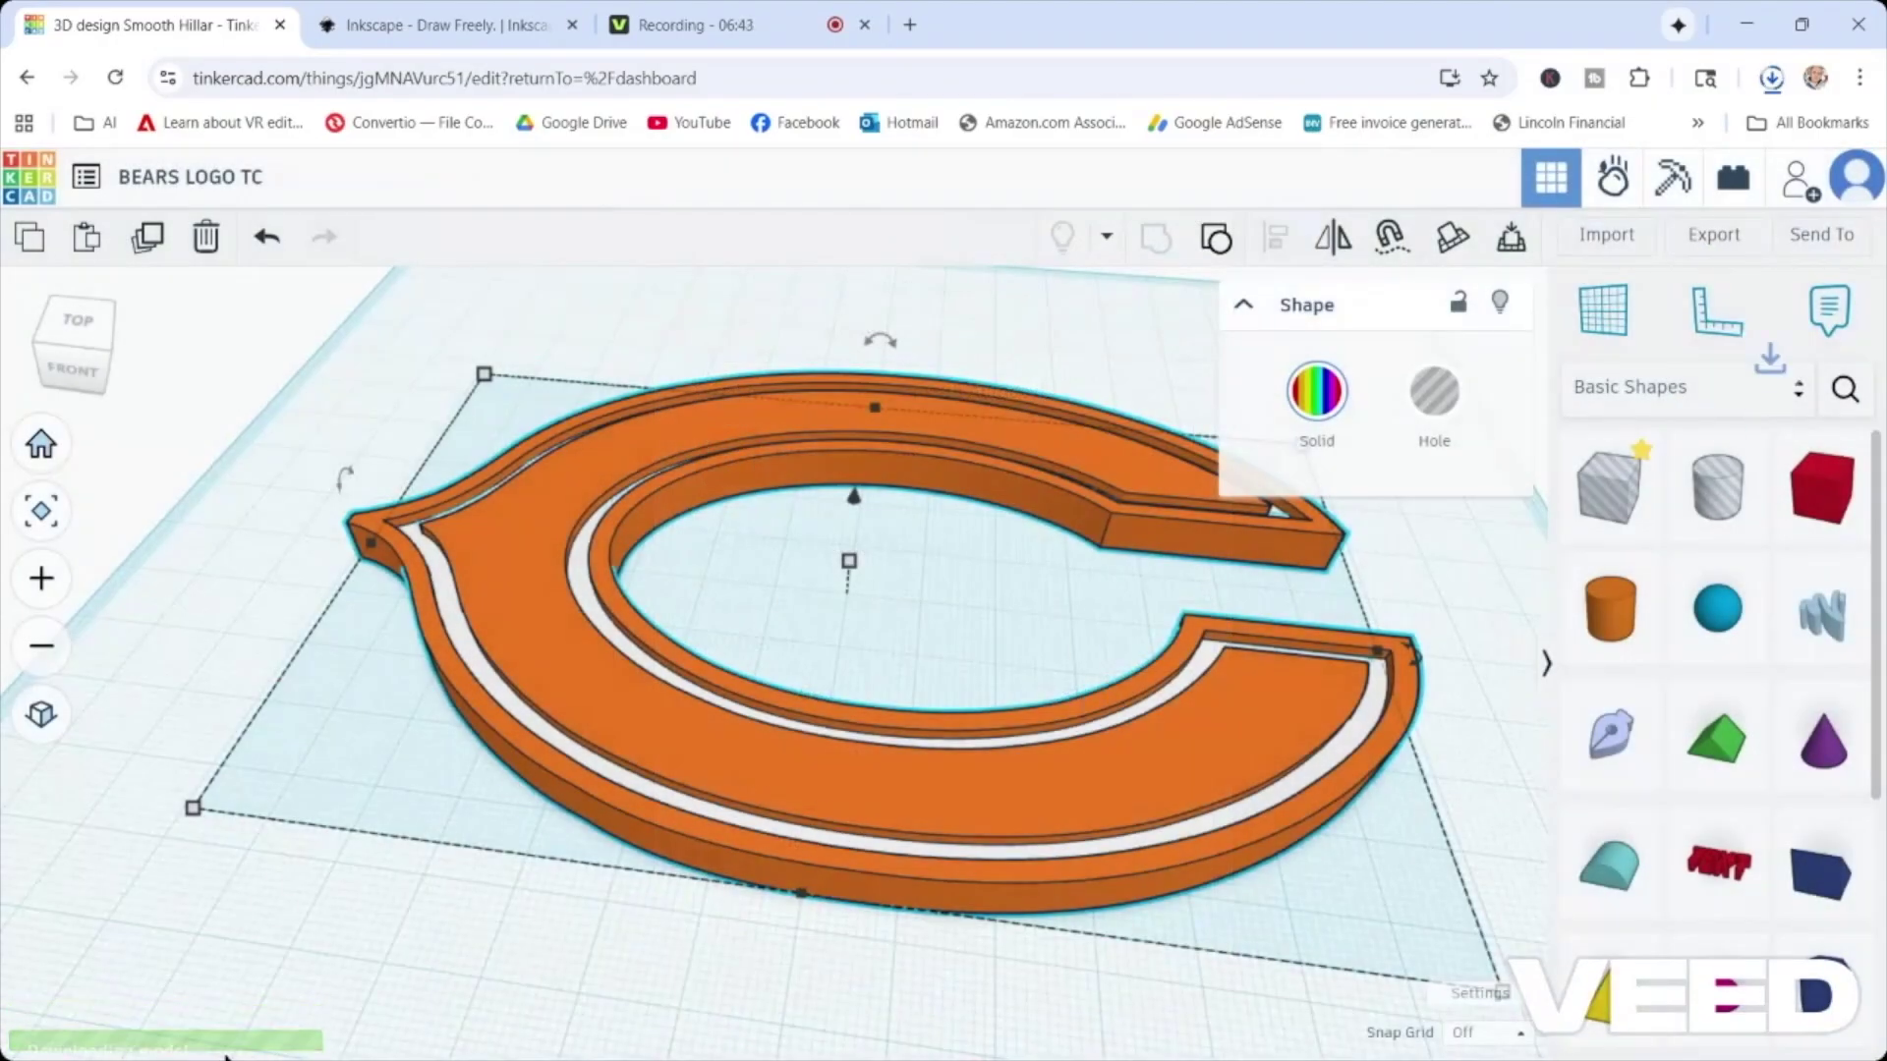
{"action": "right_click_drag", "start_coordinate": [918, 828], "coordinate": [885, 982]}
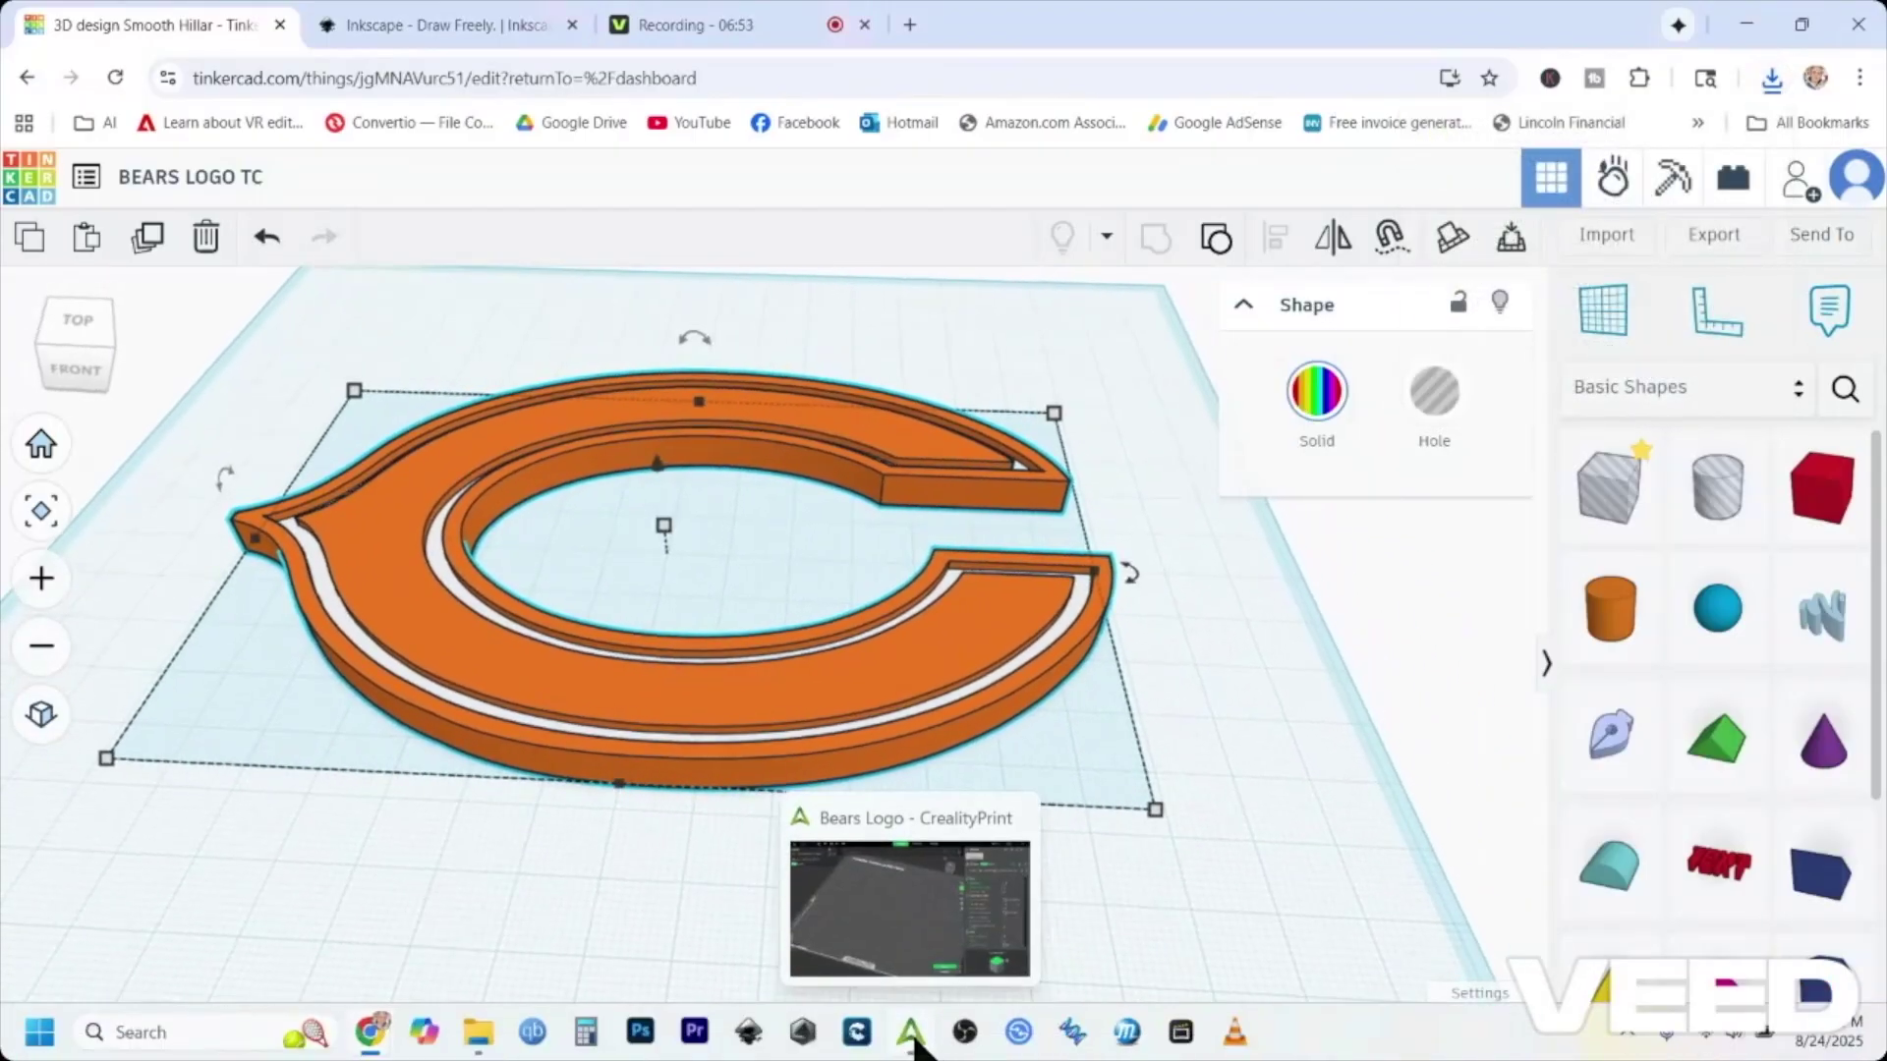
Import BEARS LOGO TC from the Desktop onto the Creality Print build plate.
{"action": "left_click", "coordinate": [916, 1044]}
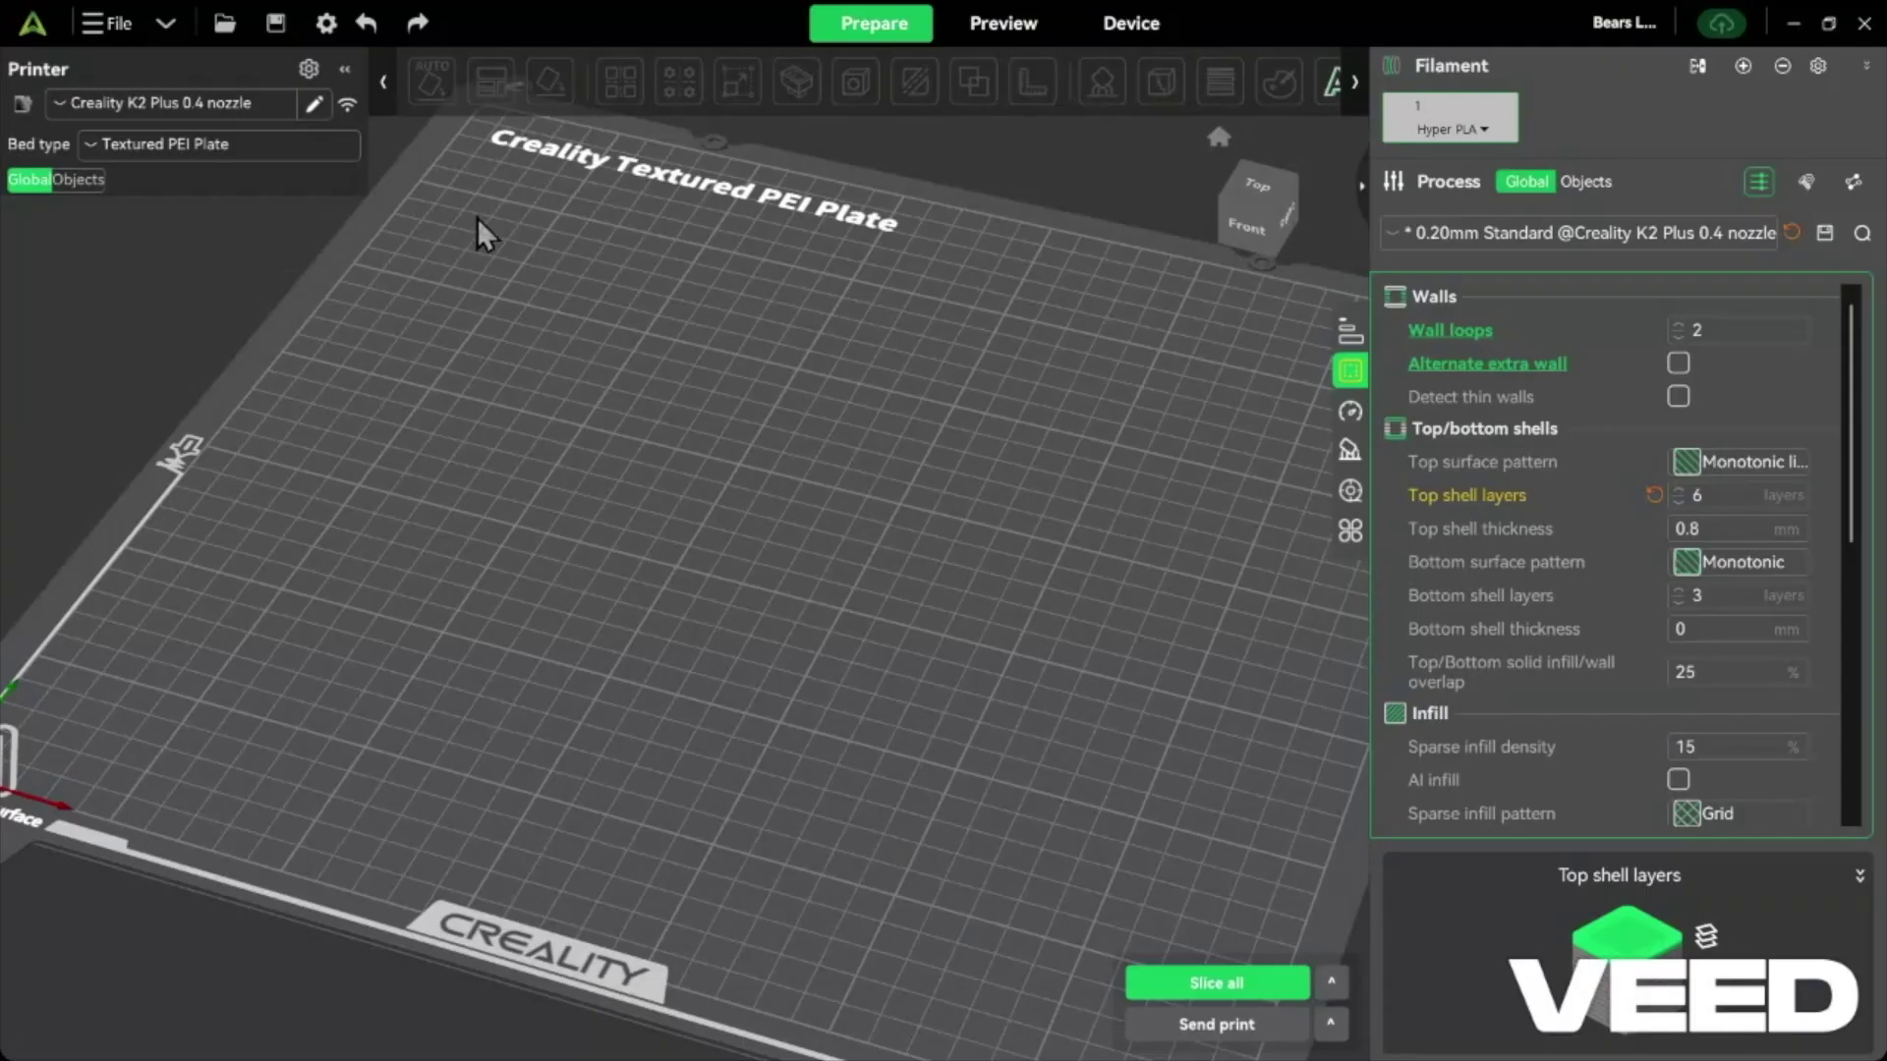
{"action": "left_click", "coordinate": [384, 83]}
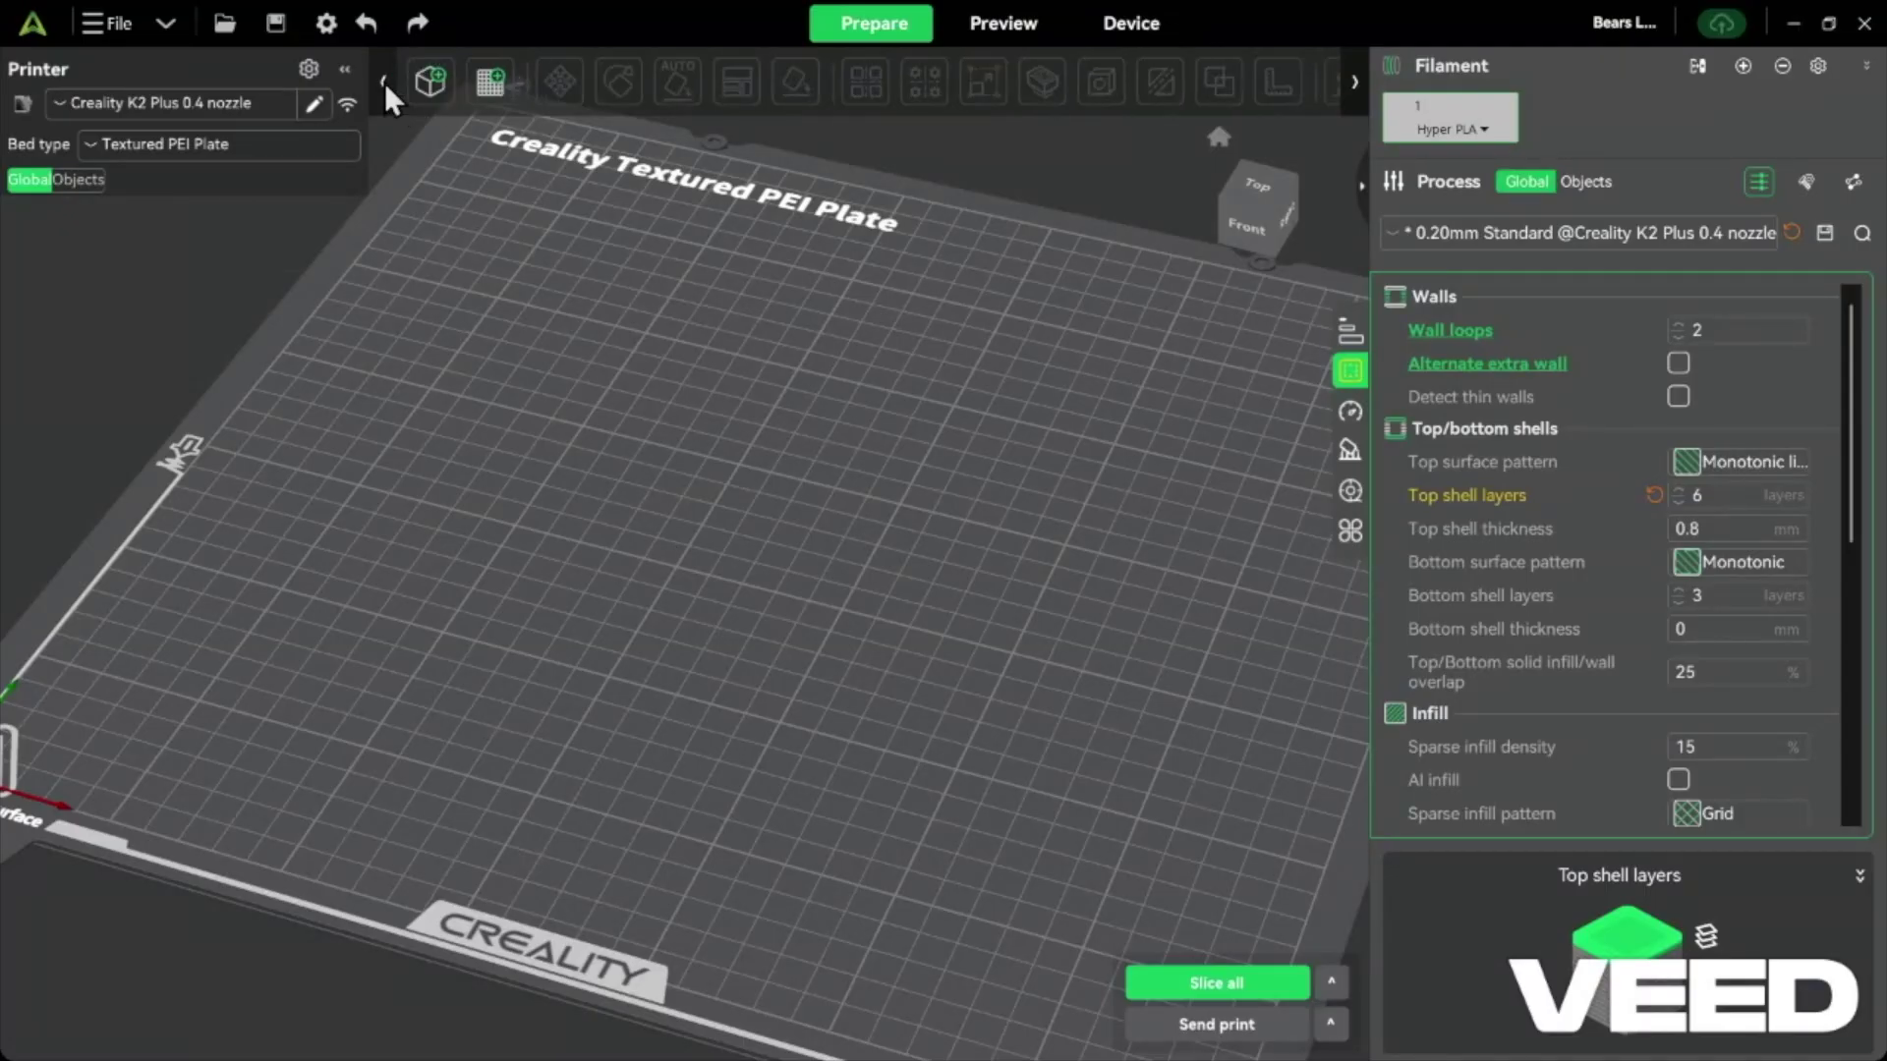
{"action": "left_click", "coordinate": [447, 82]}
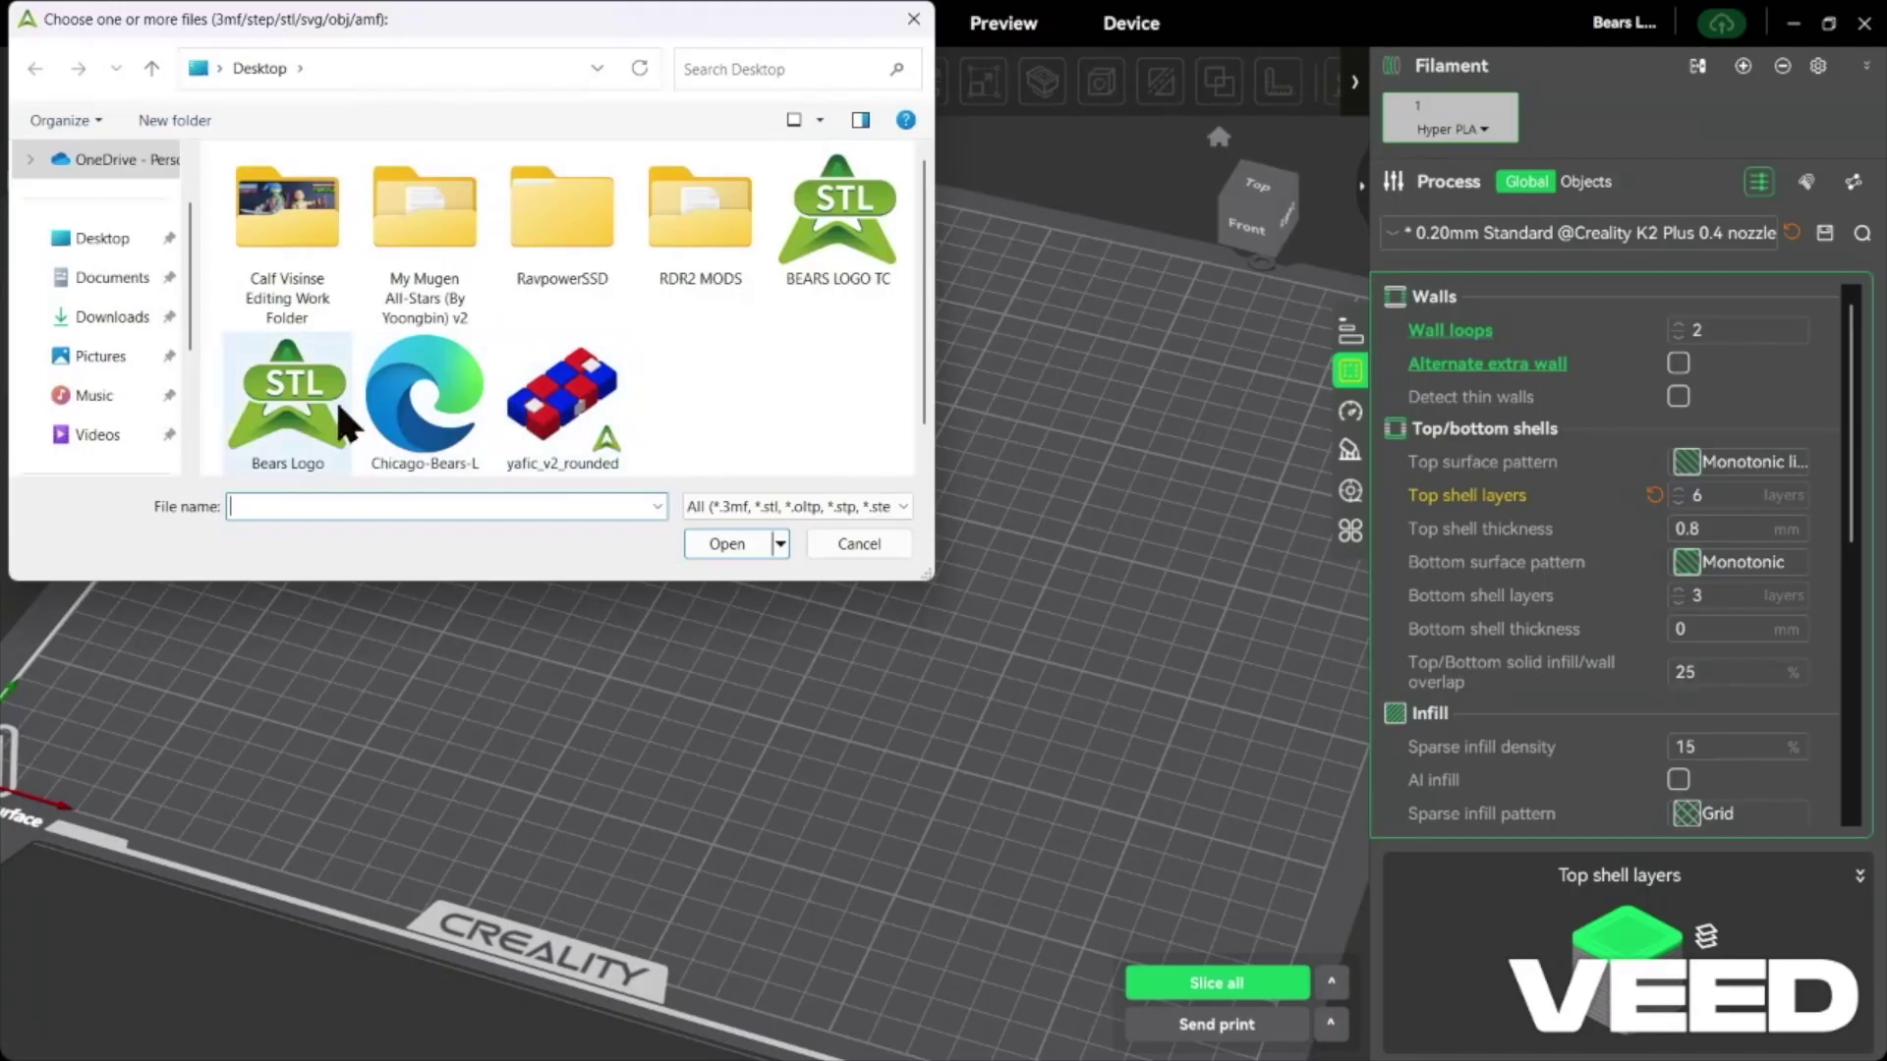
{"action": "double_click", "coordinate": [840, 254]}
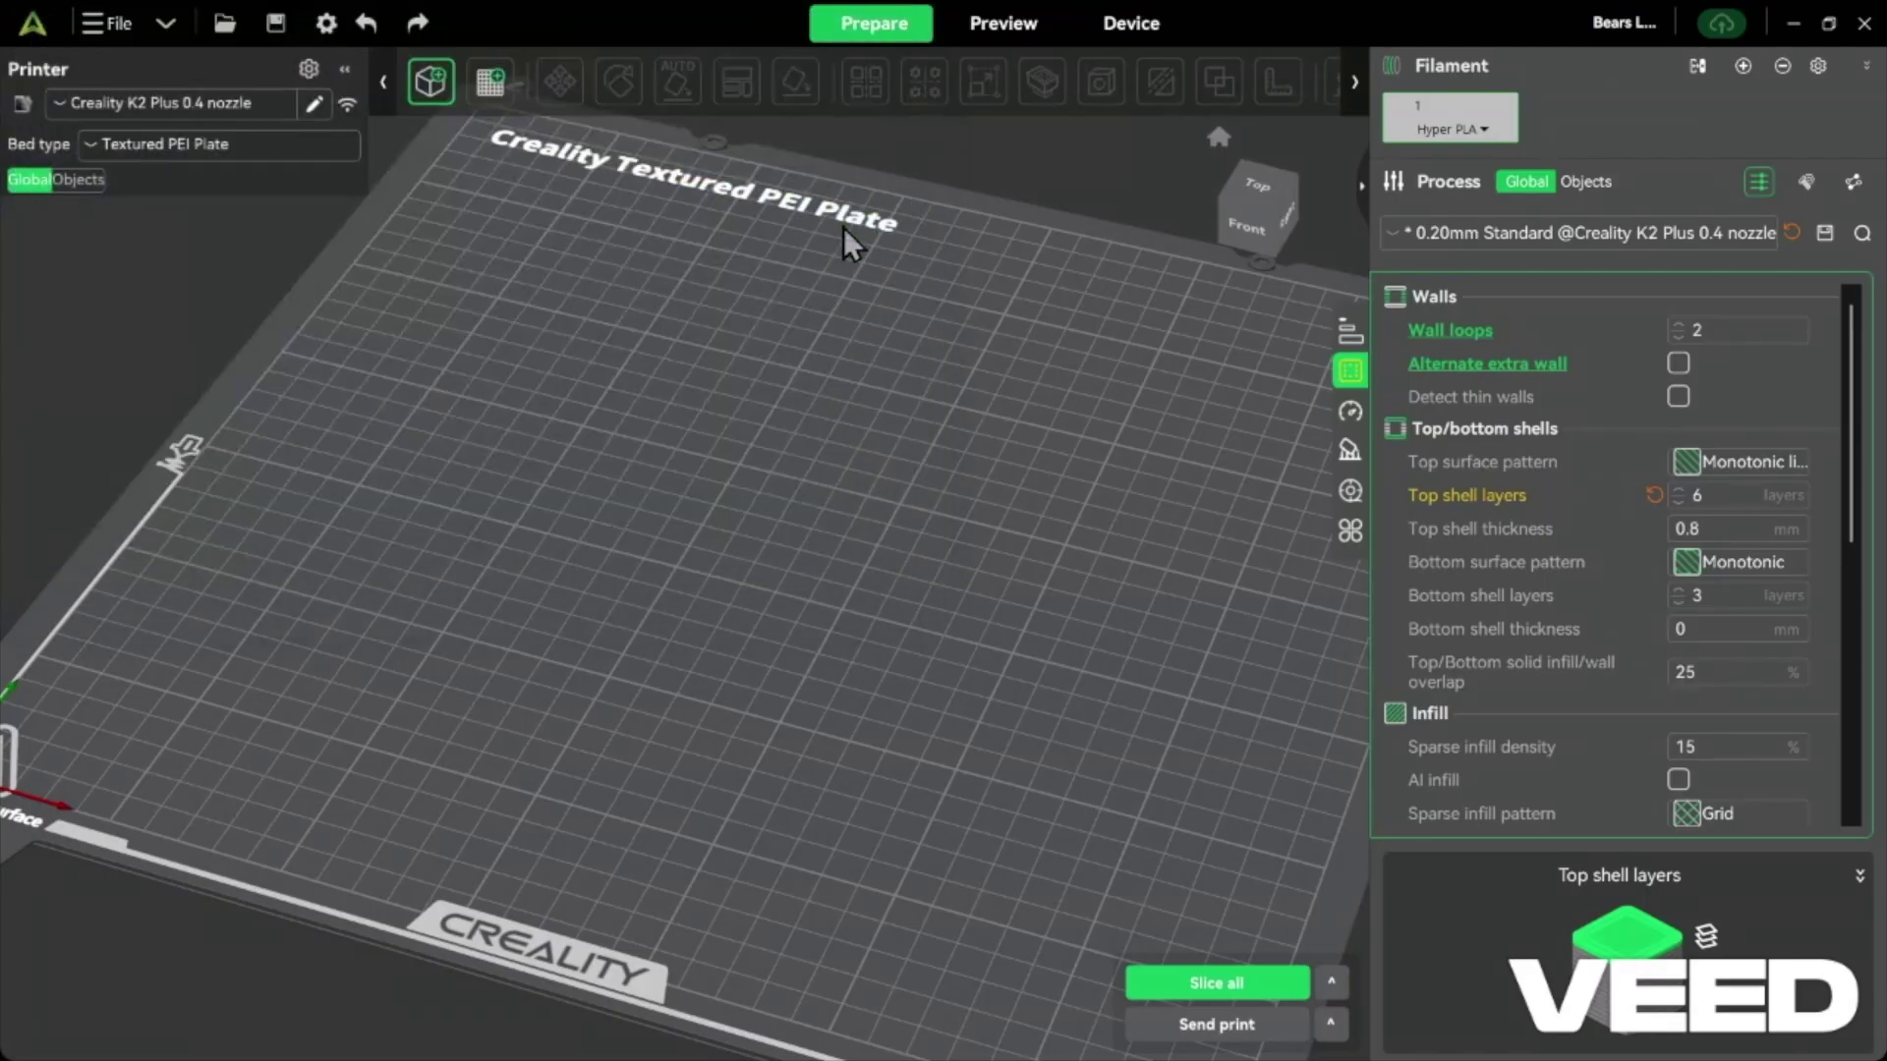
{"action": "scroll", "coordinate": [855, 649], "scroll_direction": "up", "scroll_amount": 5}
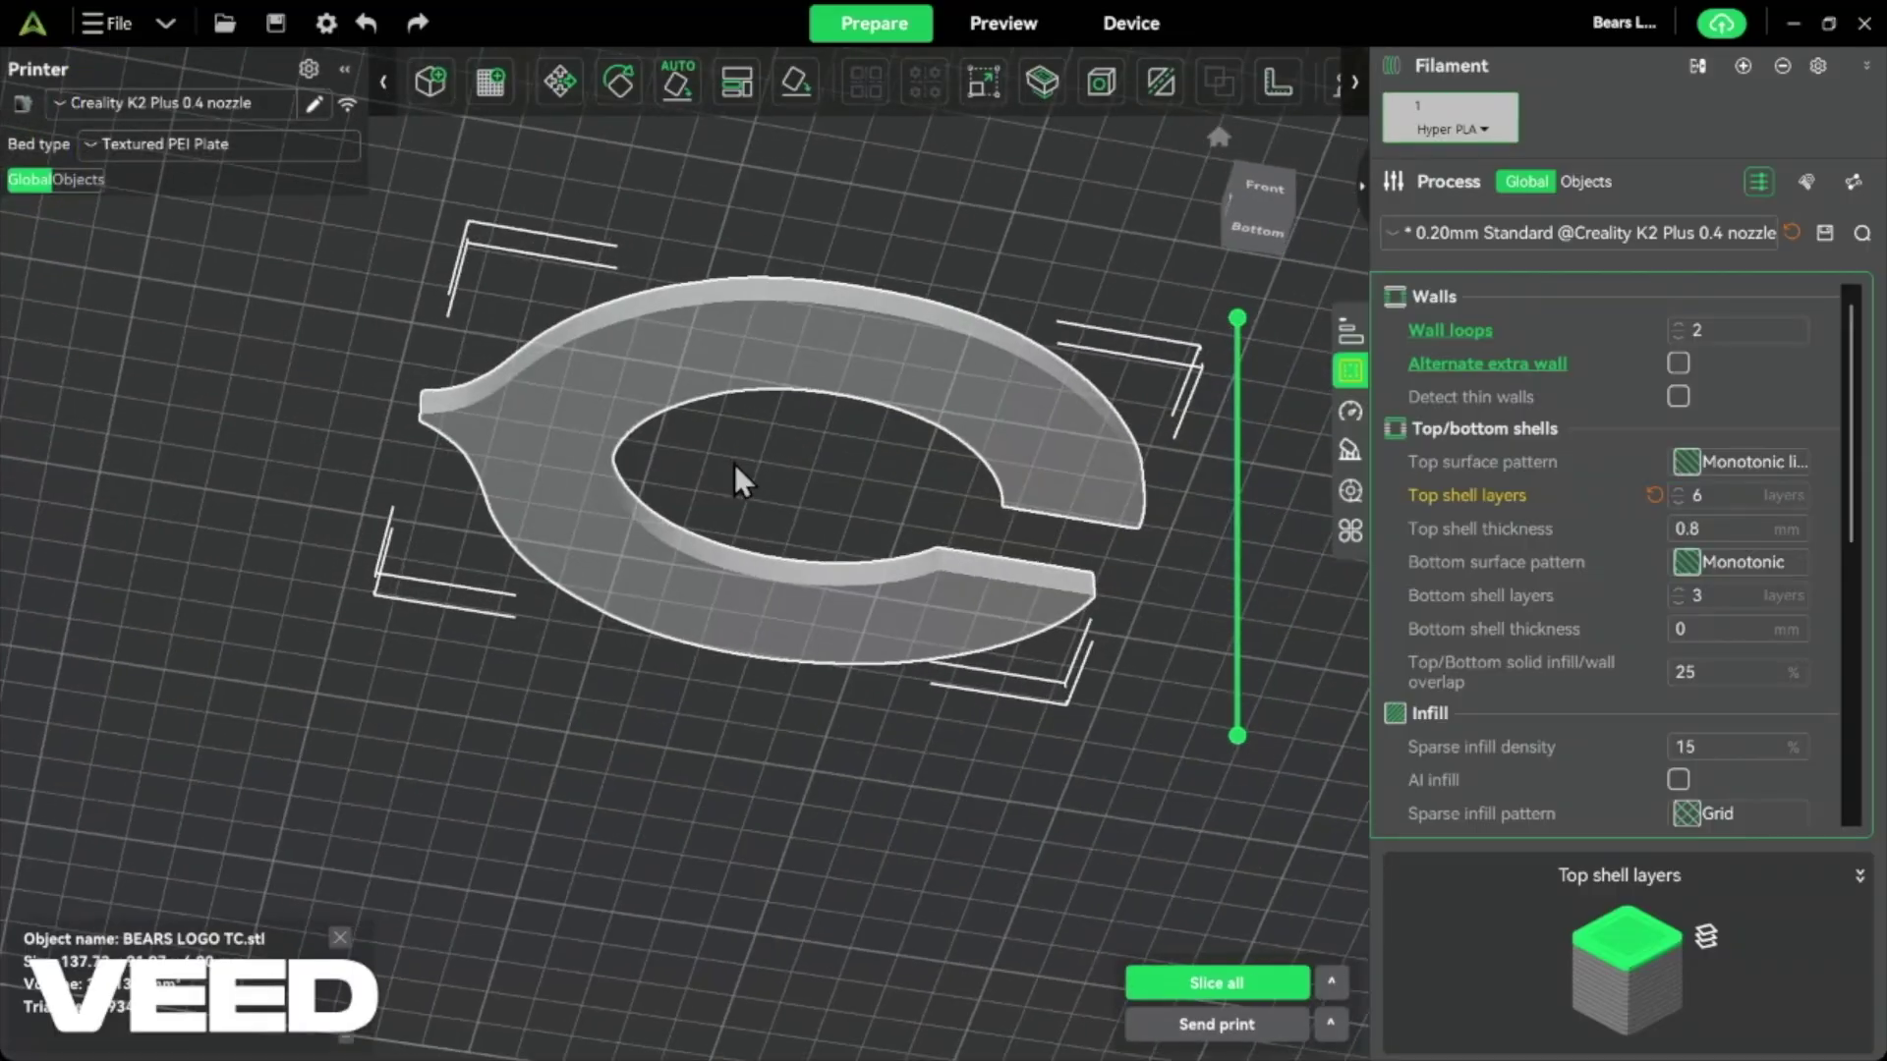
{"action": "left_click_drag", "start_coordinate": [735, 464], "coordinate": [681, 509]}
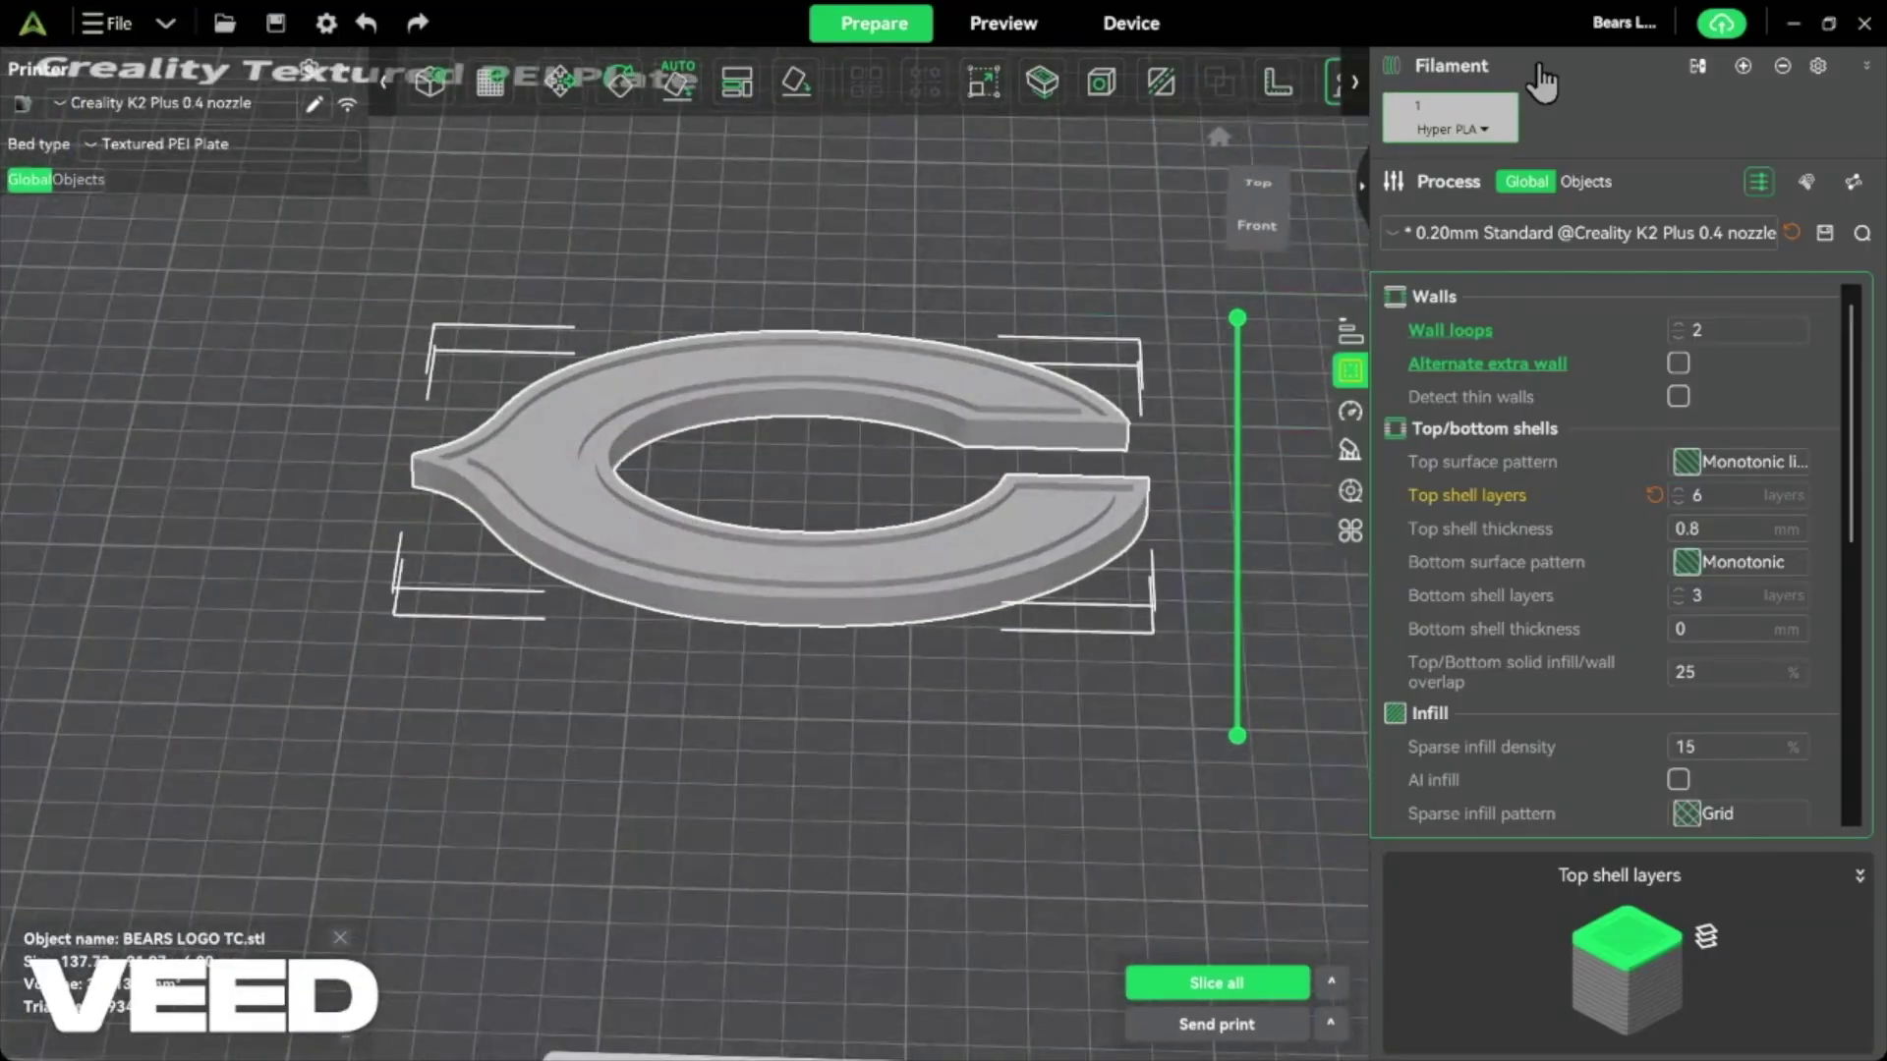
Add two more filament slots and set filament 1's colour to blue.
{"action": "left_click", "coordinate": [1742, 67]}
{"action": "left_click", "coordinate": [1742, 67]}
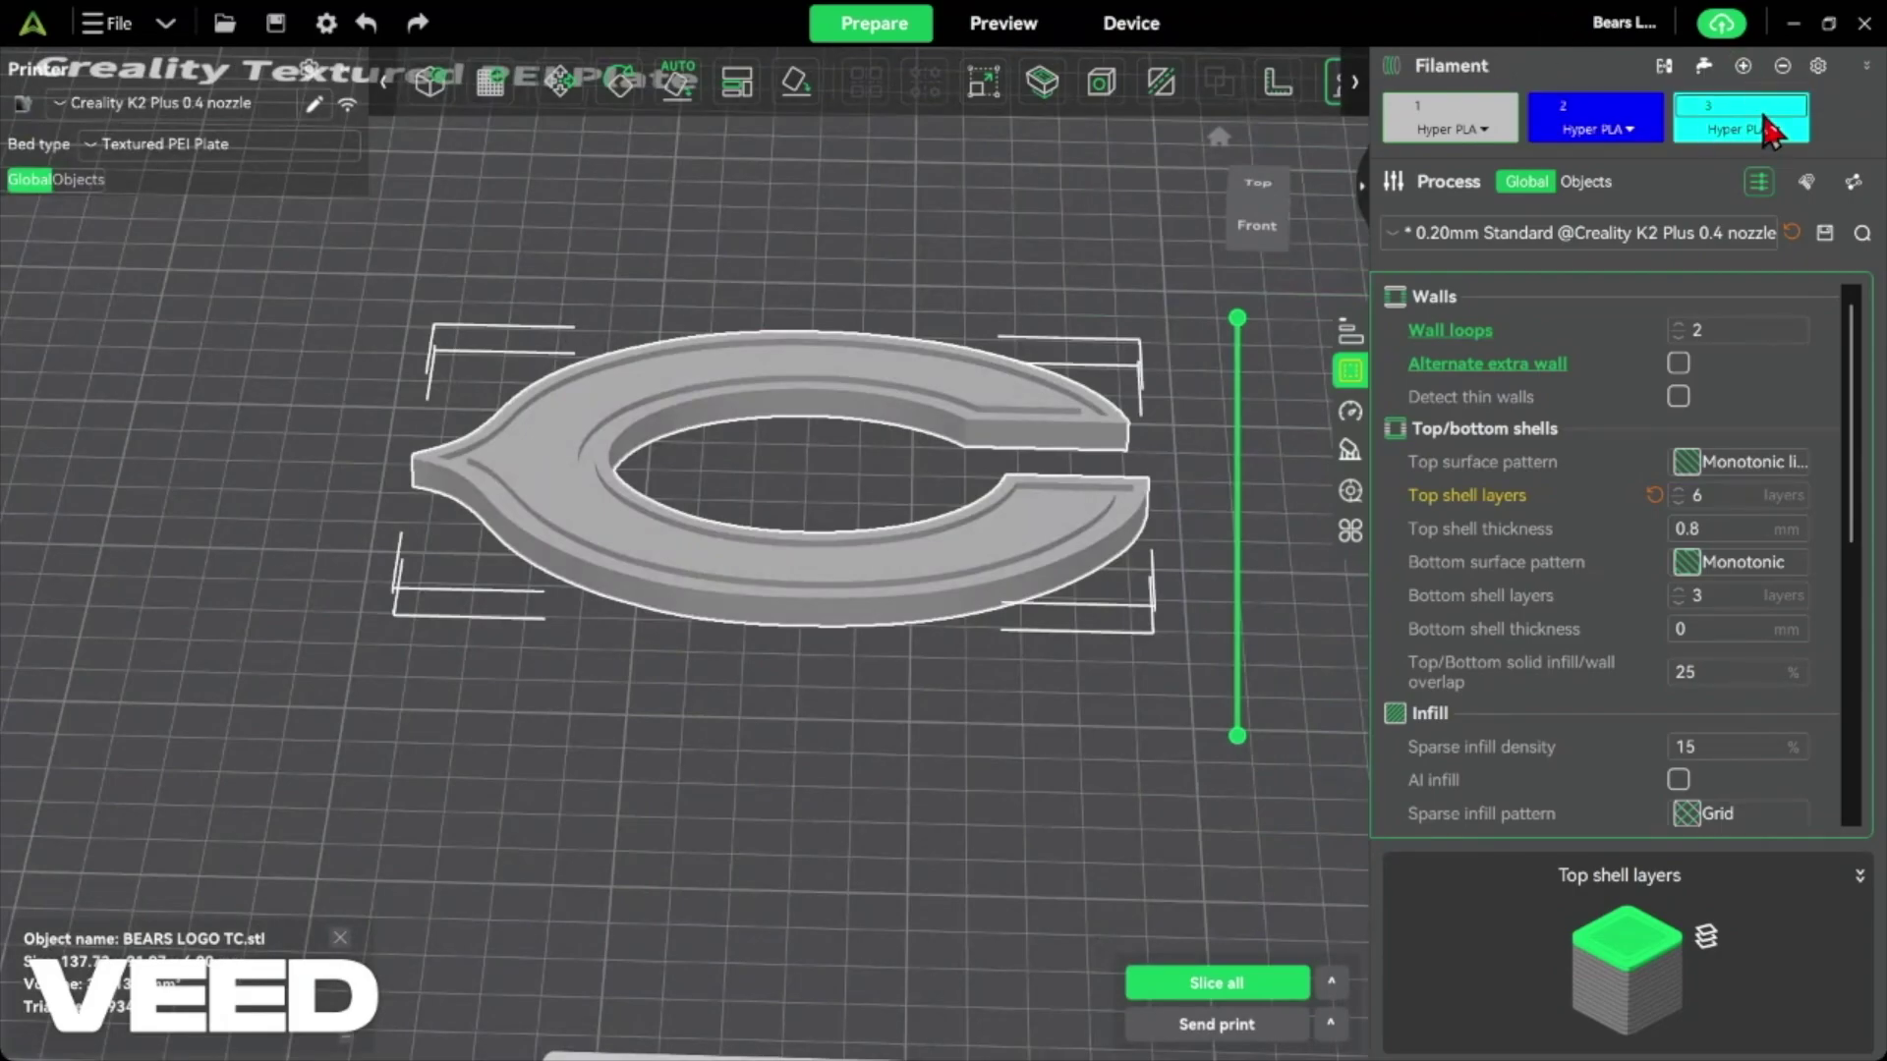
{"action": "left_click", "coordinate": [1464, 125]}
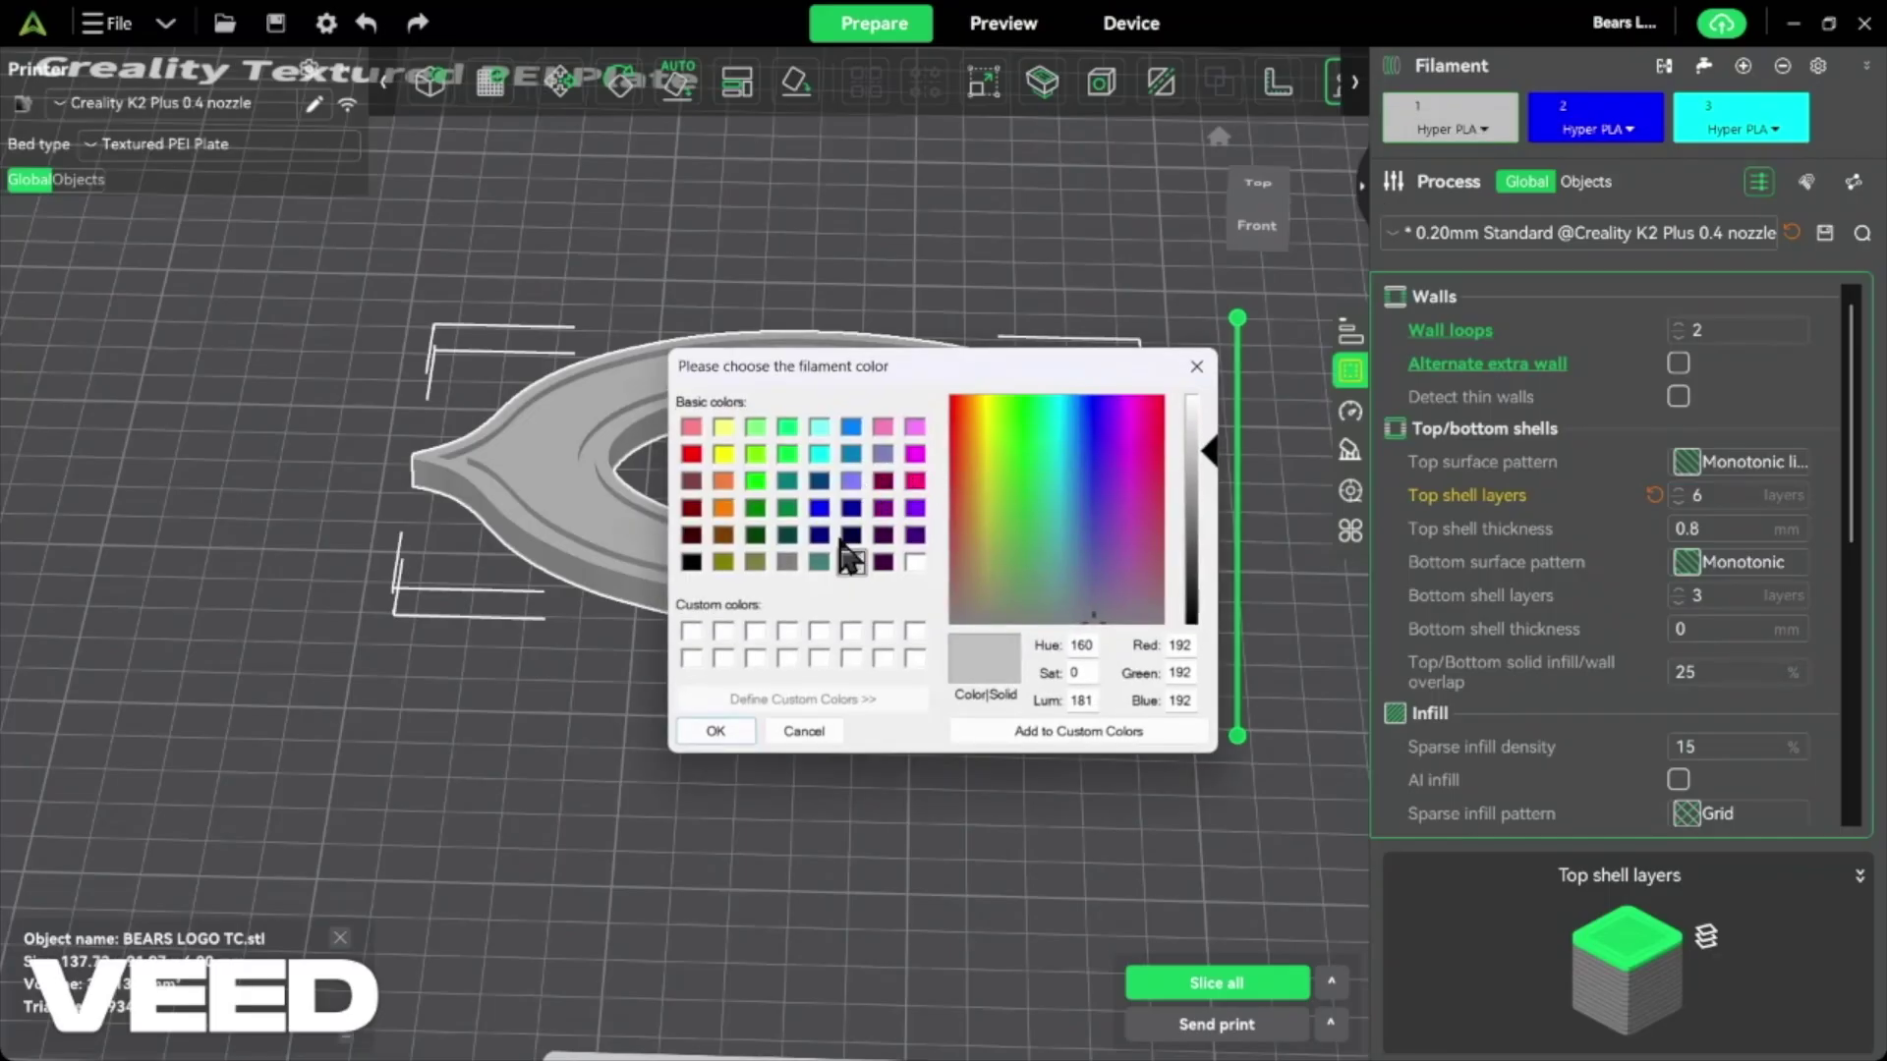
{"action": "left_click", "coordinate": [822, 509]}
{"action": "left_click", "coordinate": [715, 731]}
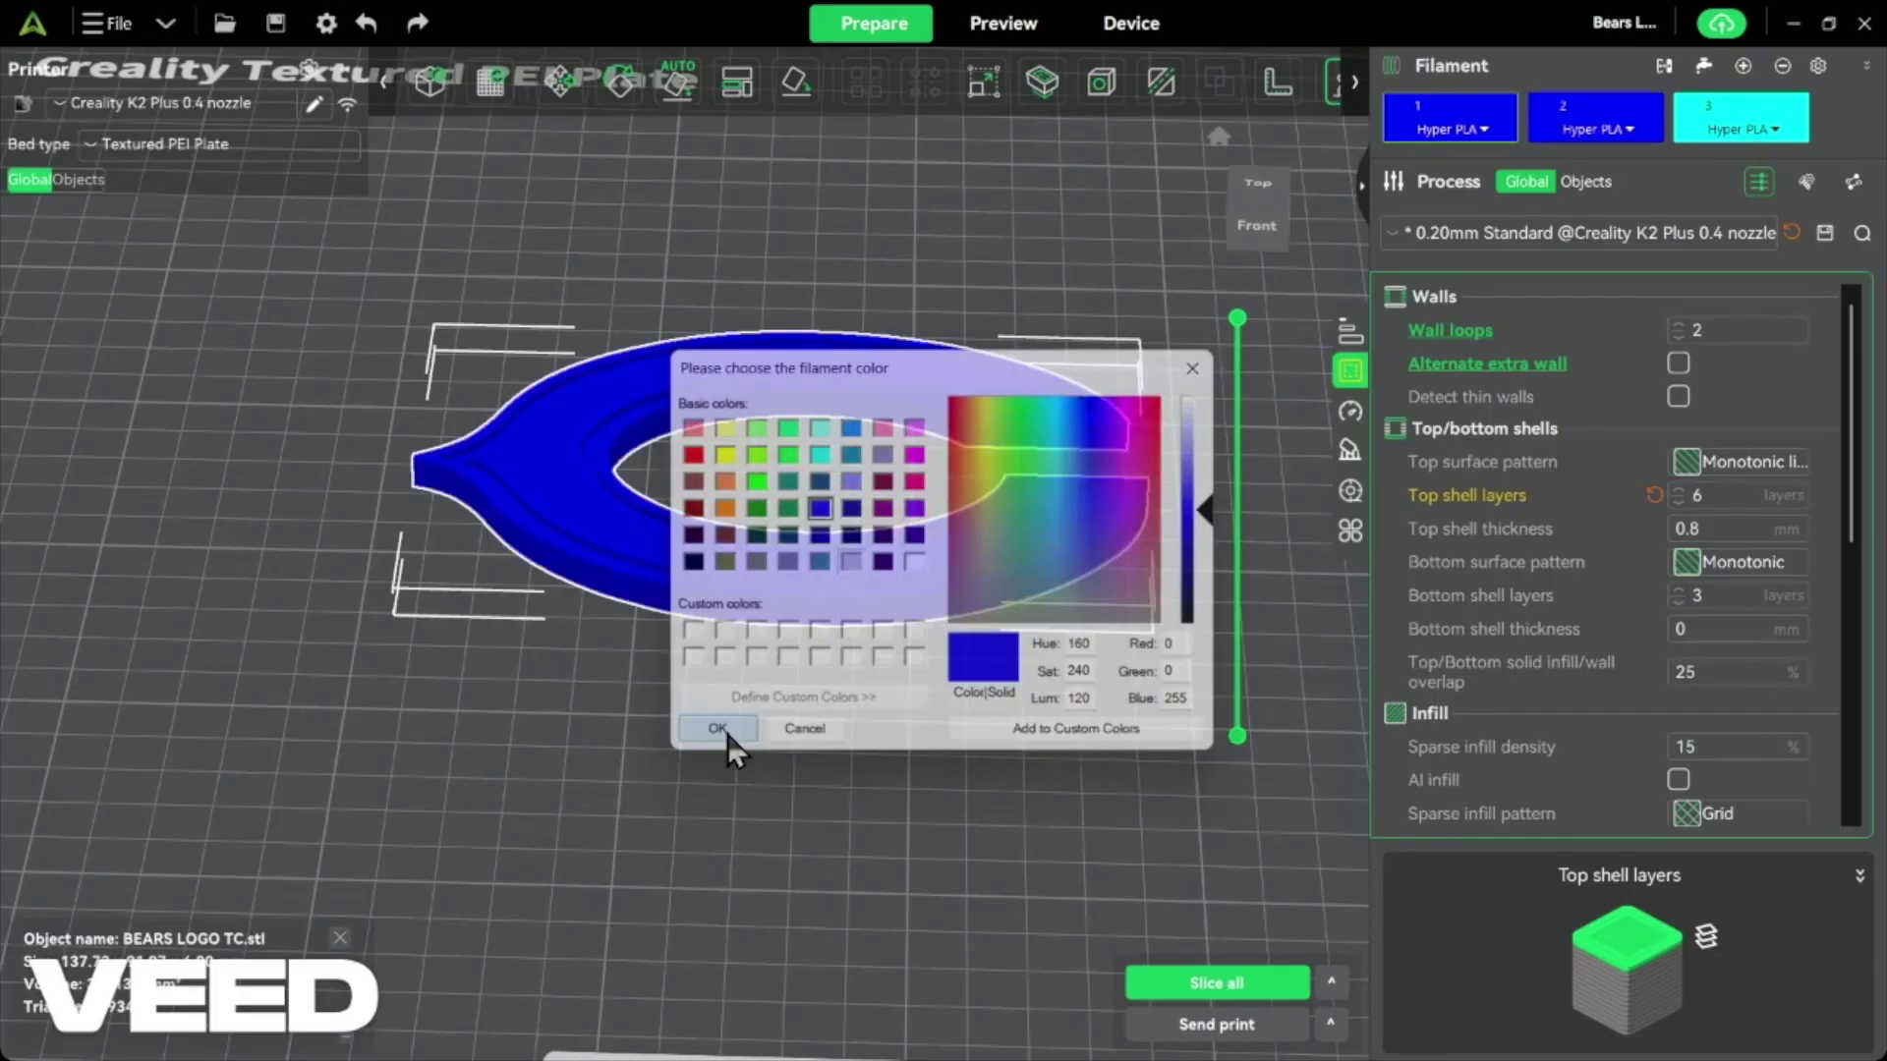
Set filament 2 to white and filament 3 to orange.
{"action": "left_click", "coordinate": [1605, 108]}
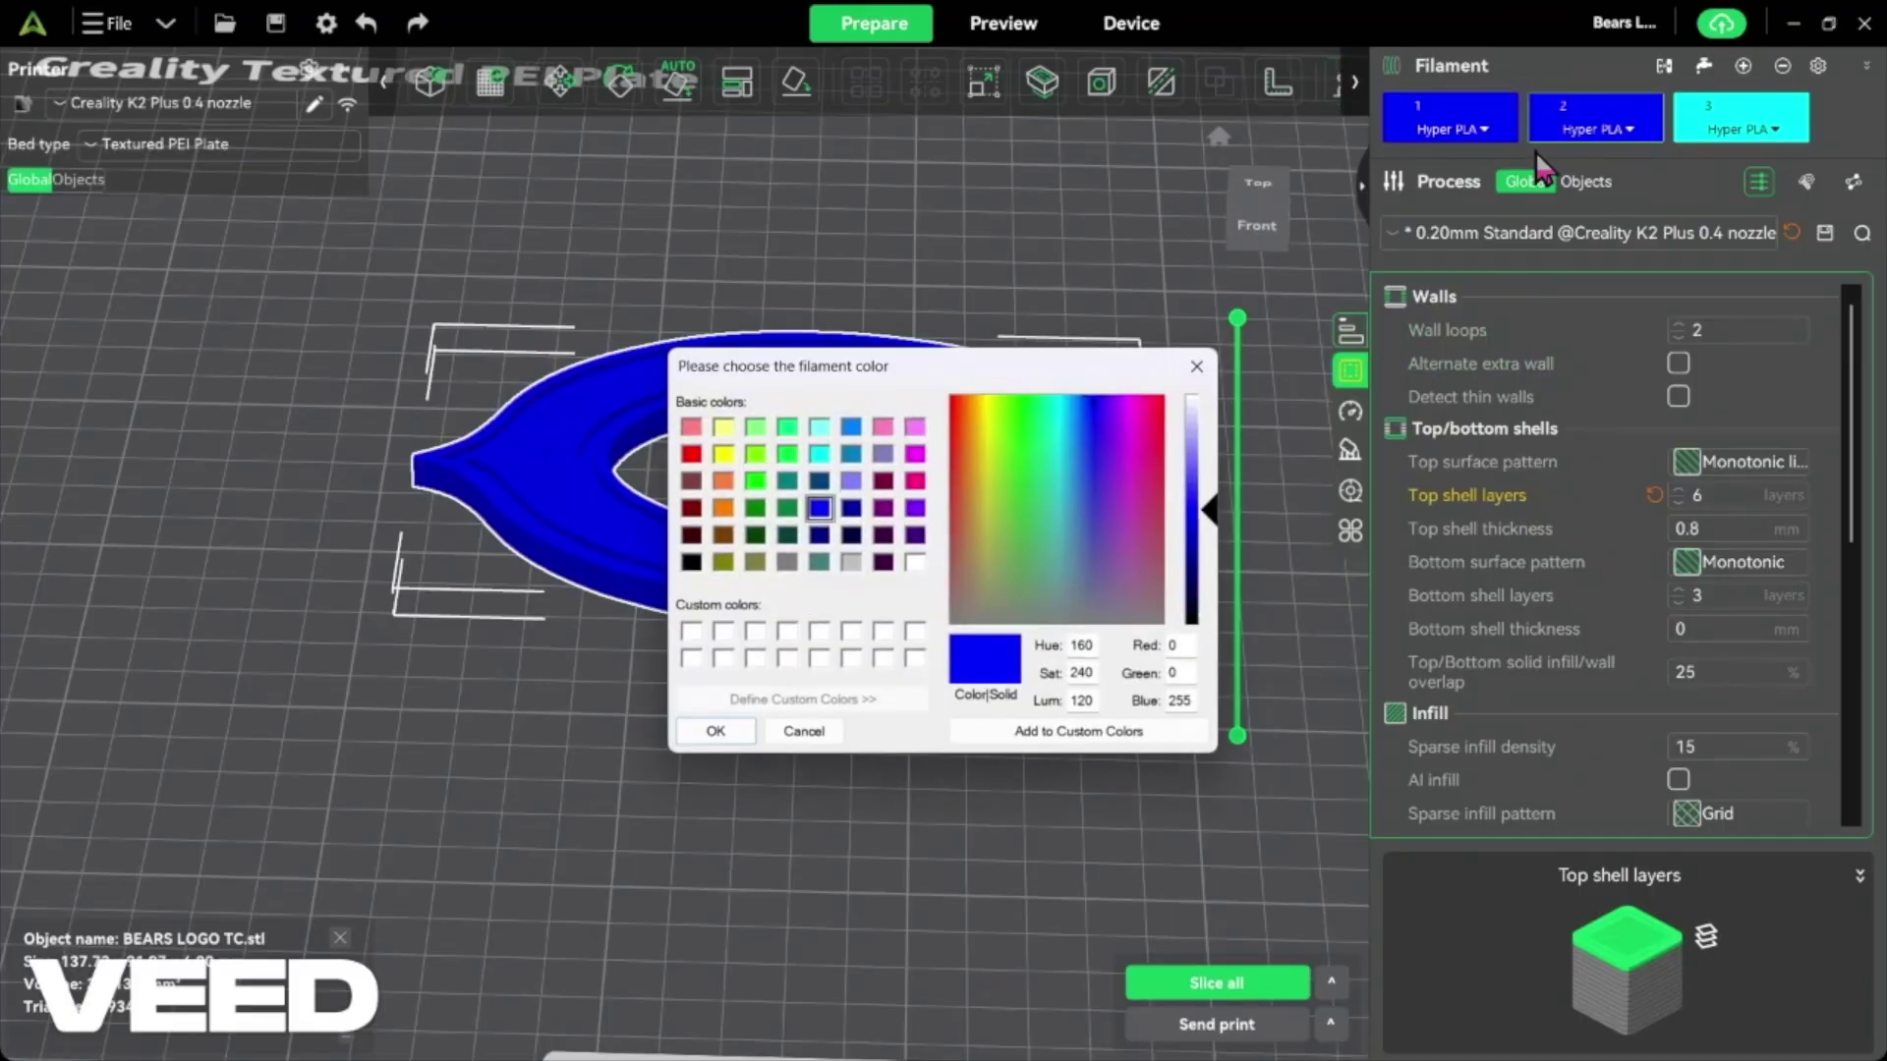
{"action": "left_click", "coordinate": [915, 562]}
{"action": "left_click", "coordinate": [716, 731]}
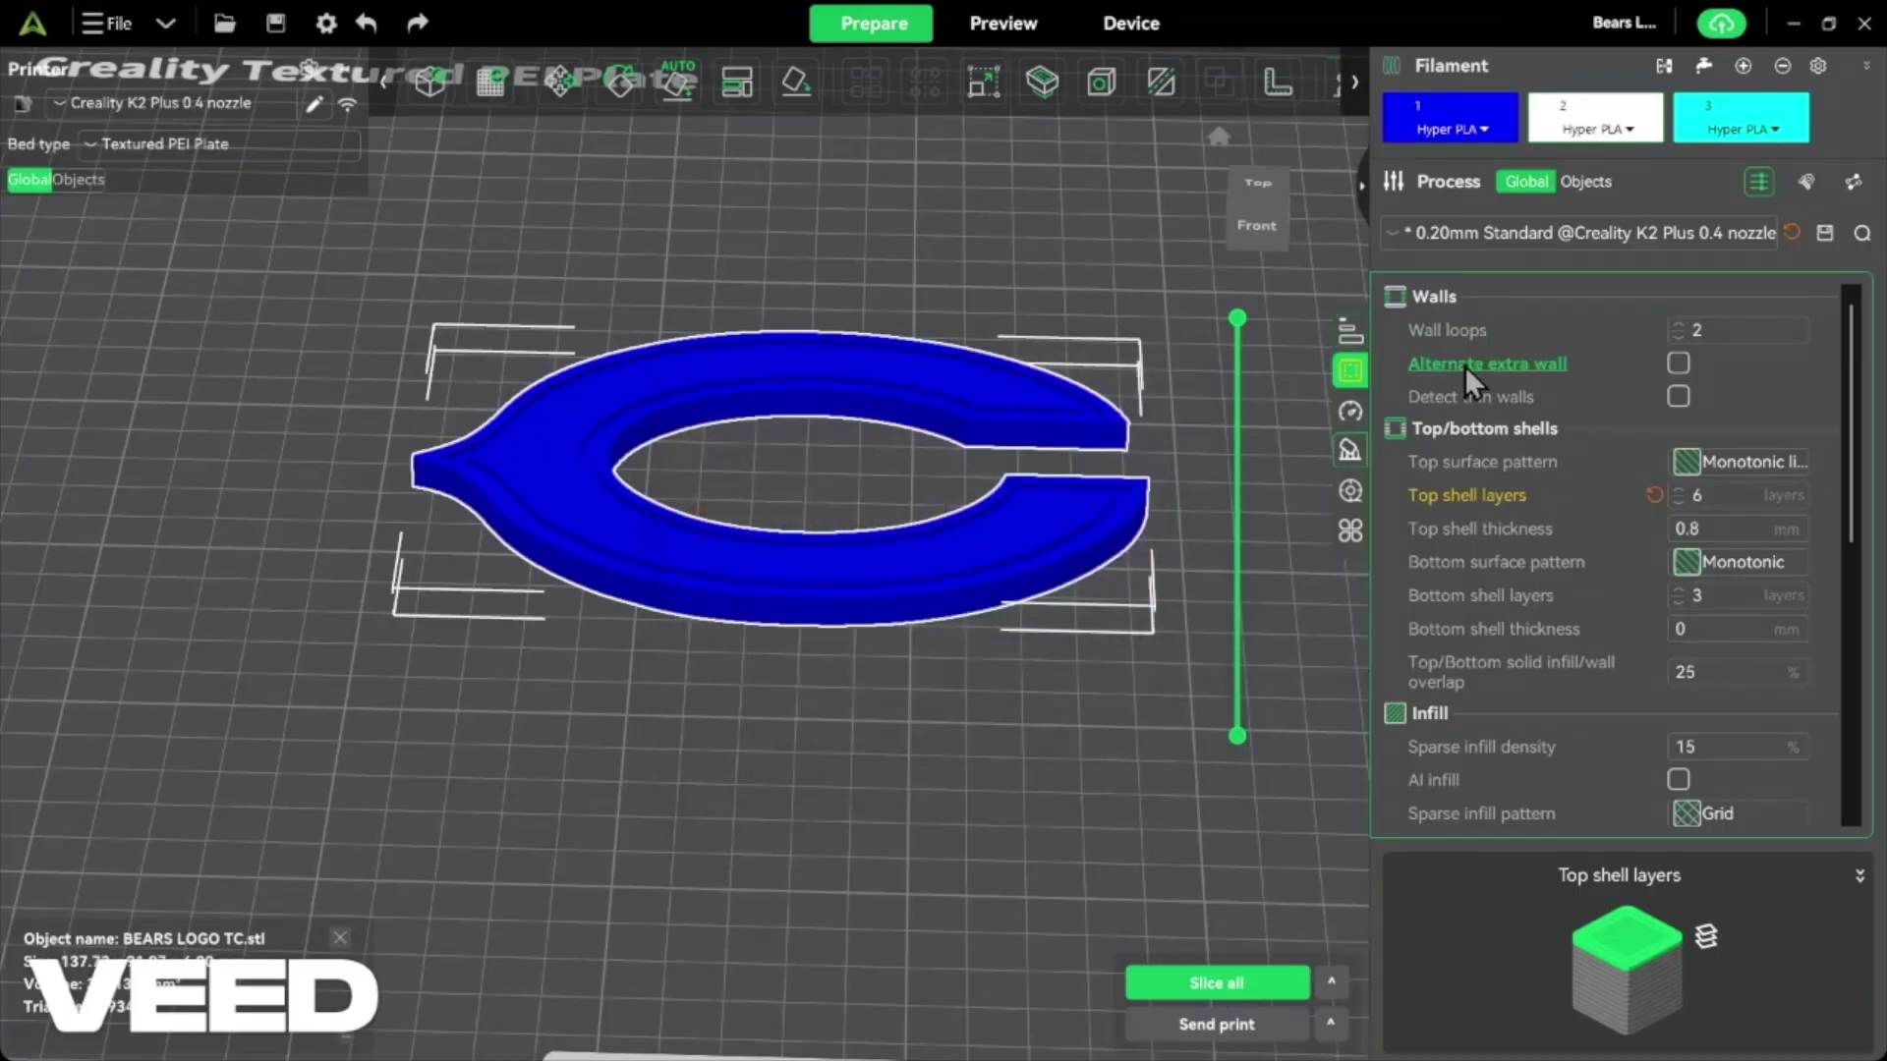
{"action": "left_click", "coordinate": [1718, 126]}
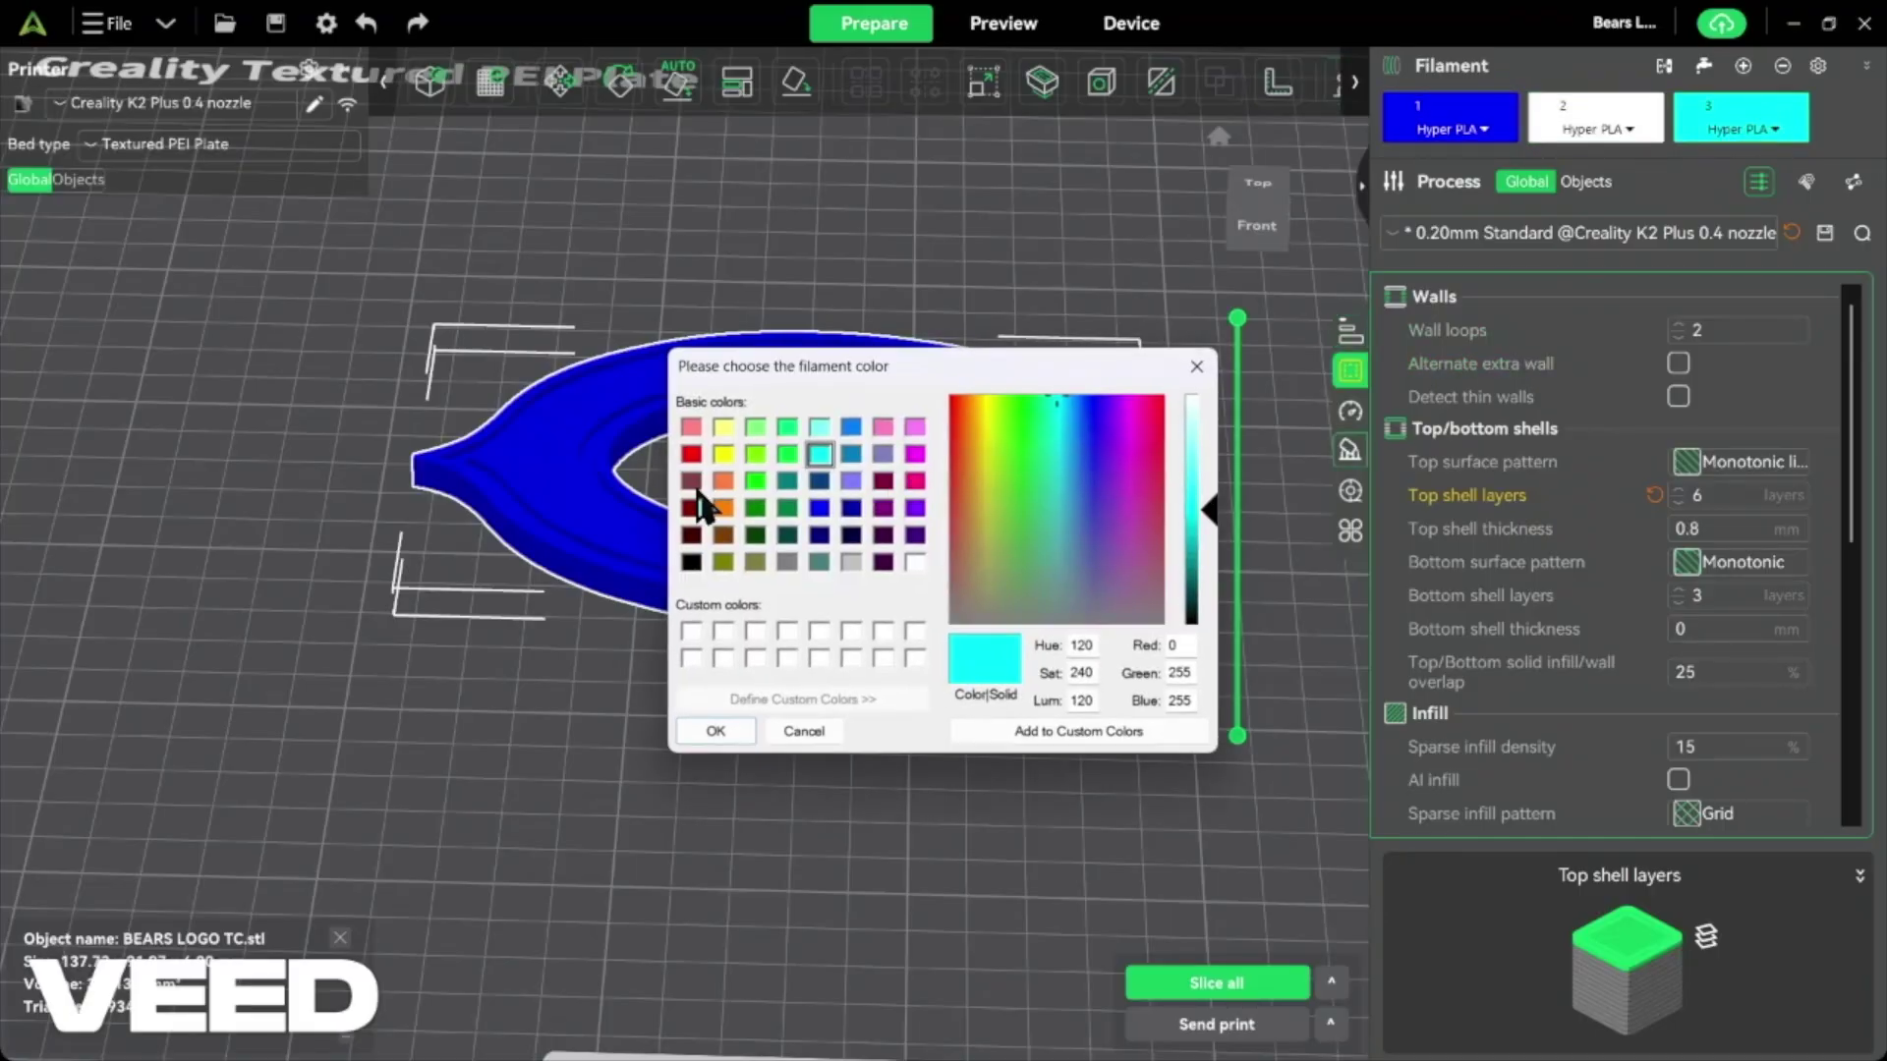
{"action": "left_click", "coordinate": [725, 509]}
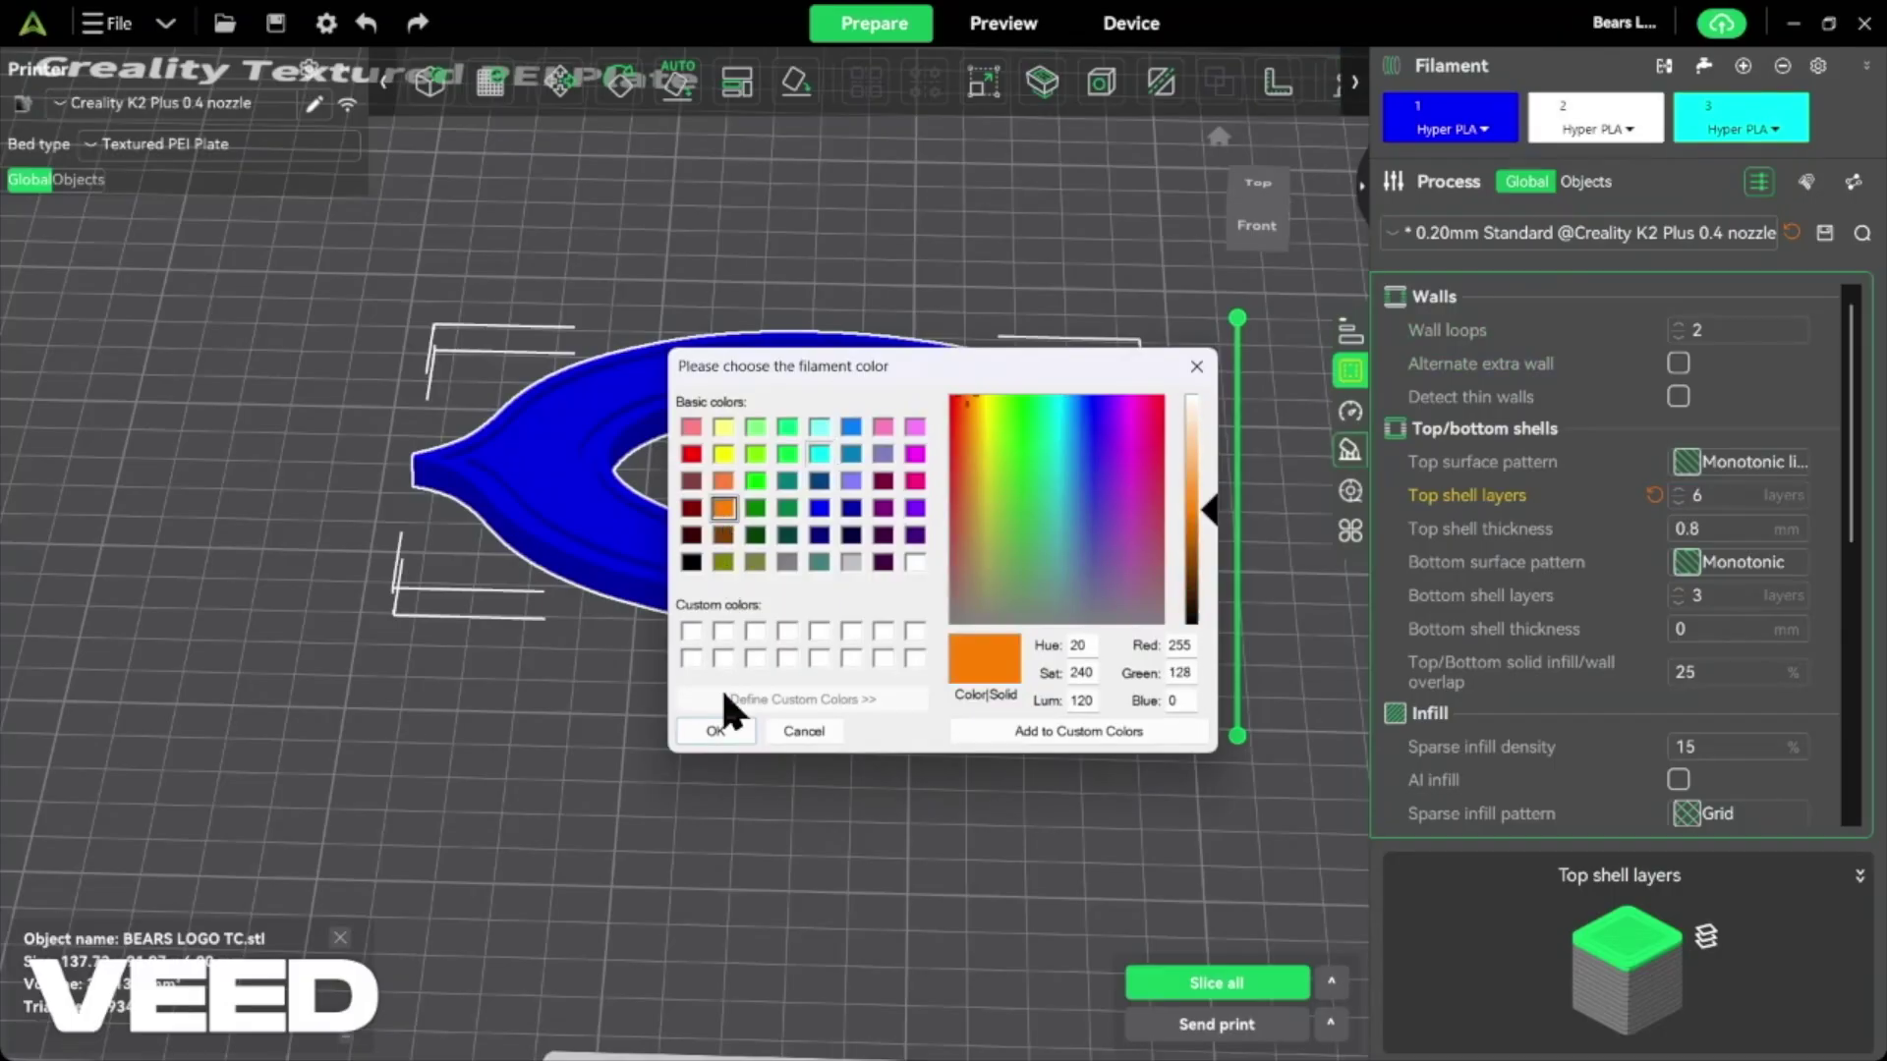
{"action": "left_click", "coordinate": [726, 733]}
{"action": "left_click_drag", "start_coordinate": [870, 435], "coordinate": [819, 516]}
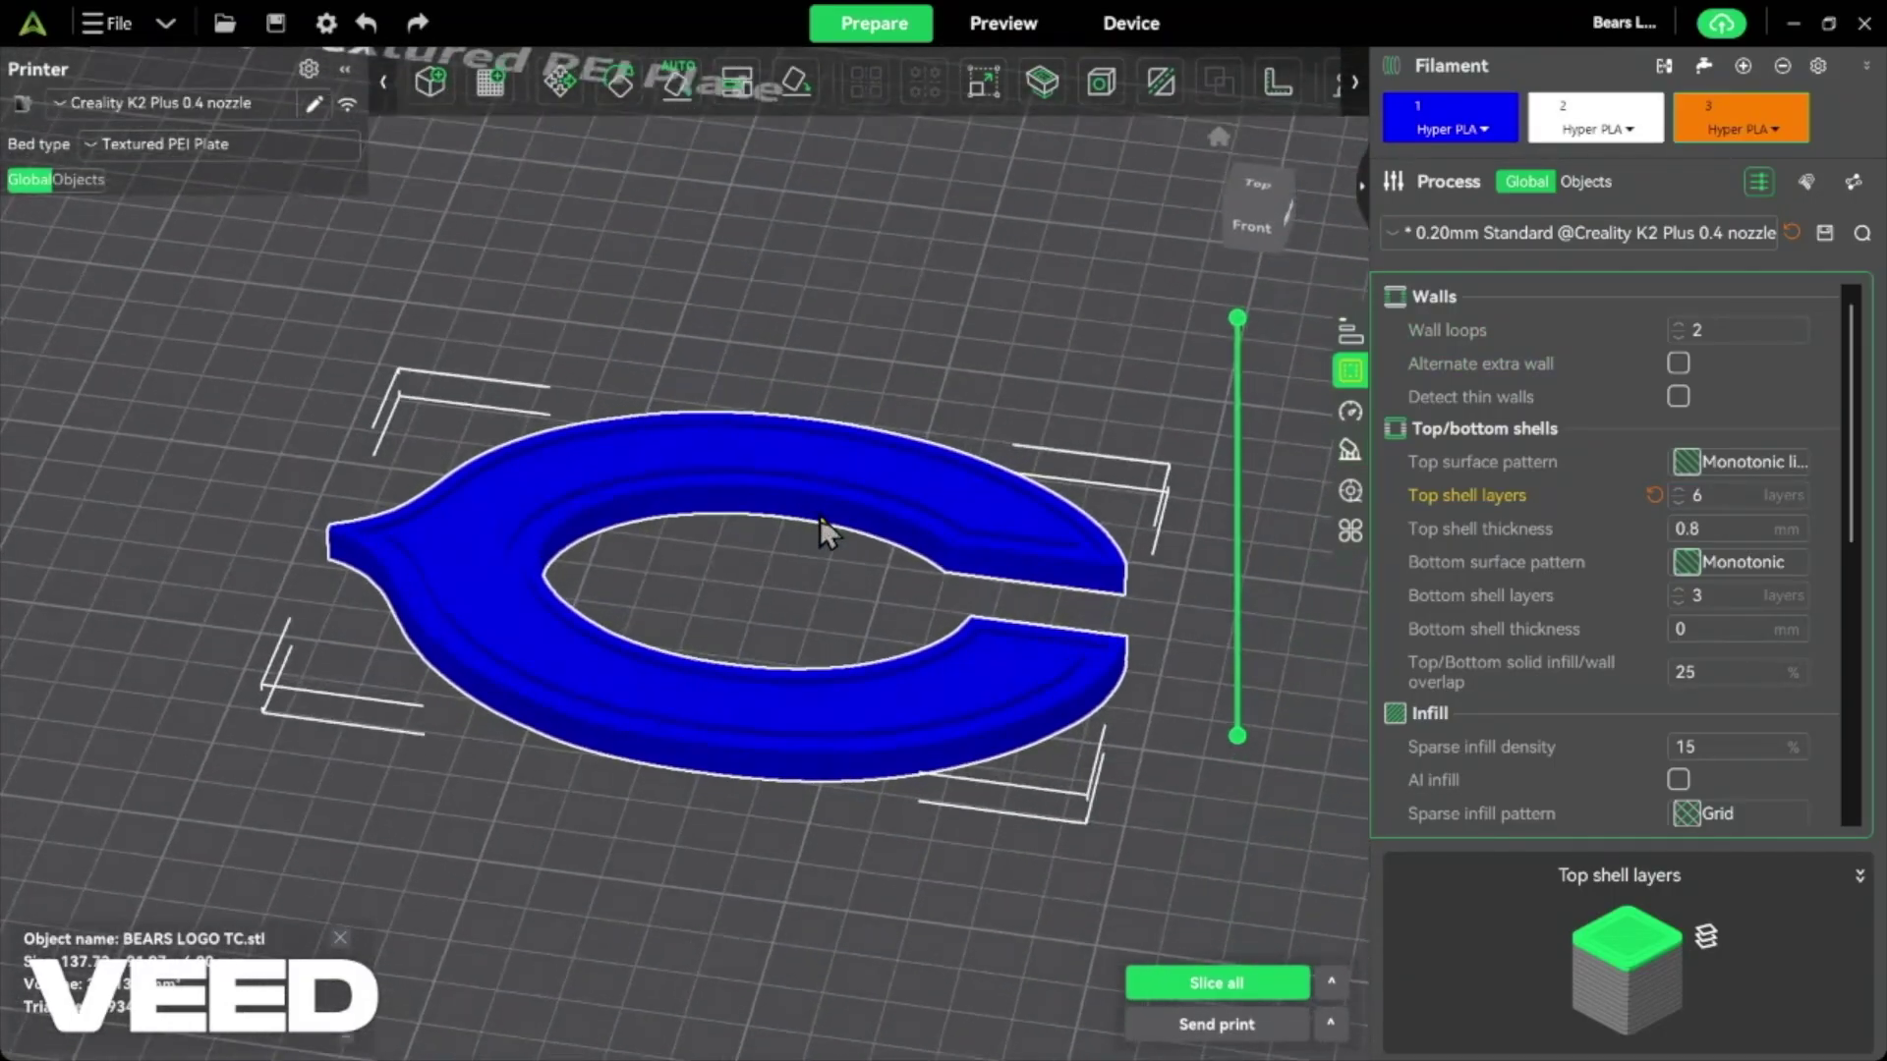
Enter Color painting mode on the blue C logo and angle the view over it.
{"action": "left_click", "coordinate": [1352, 80]}
{"action": "left_click", "coordinate": [1352, 80]}
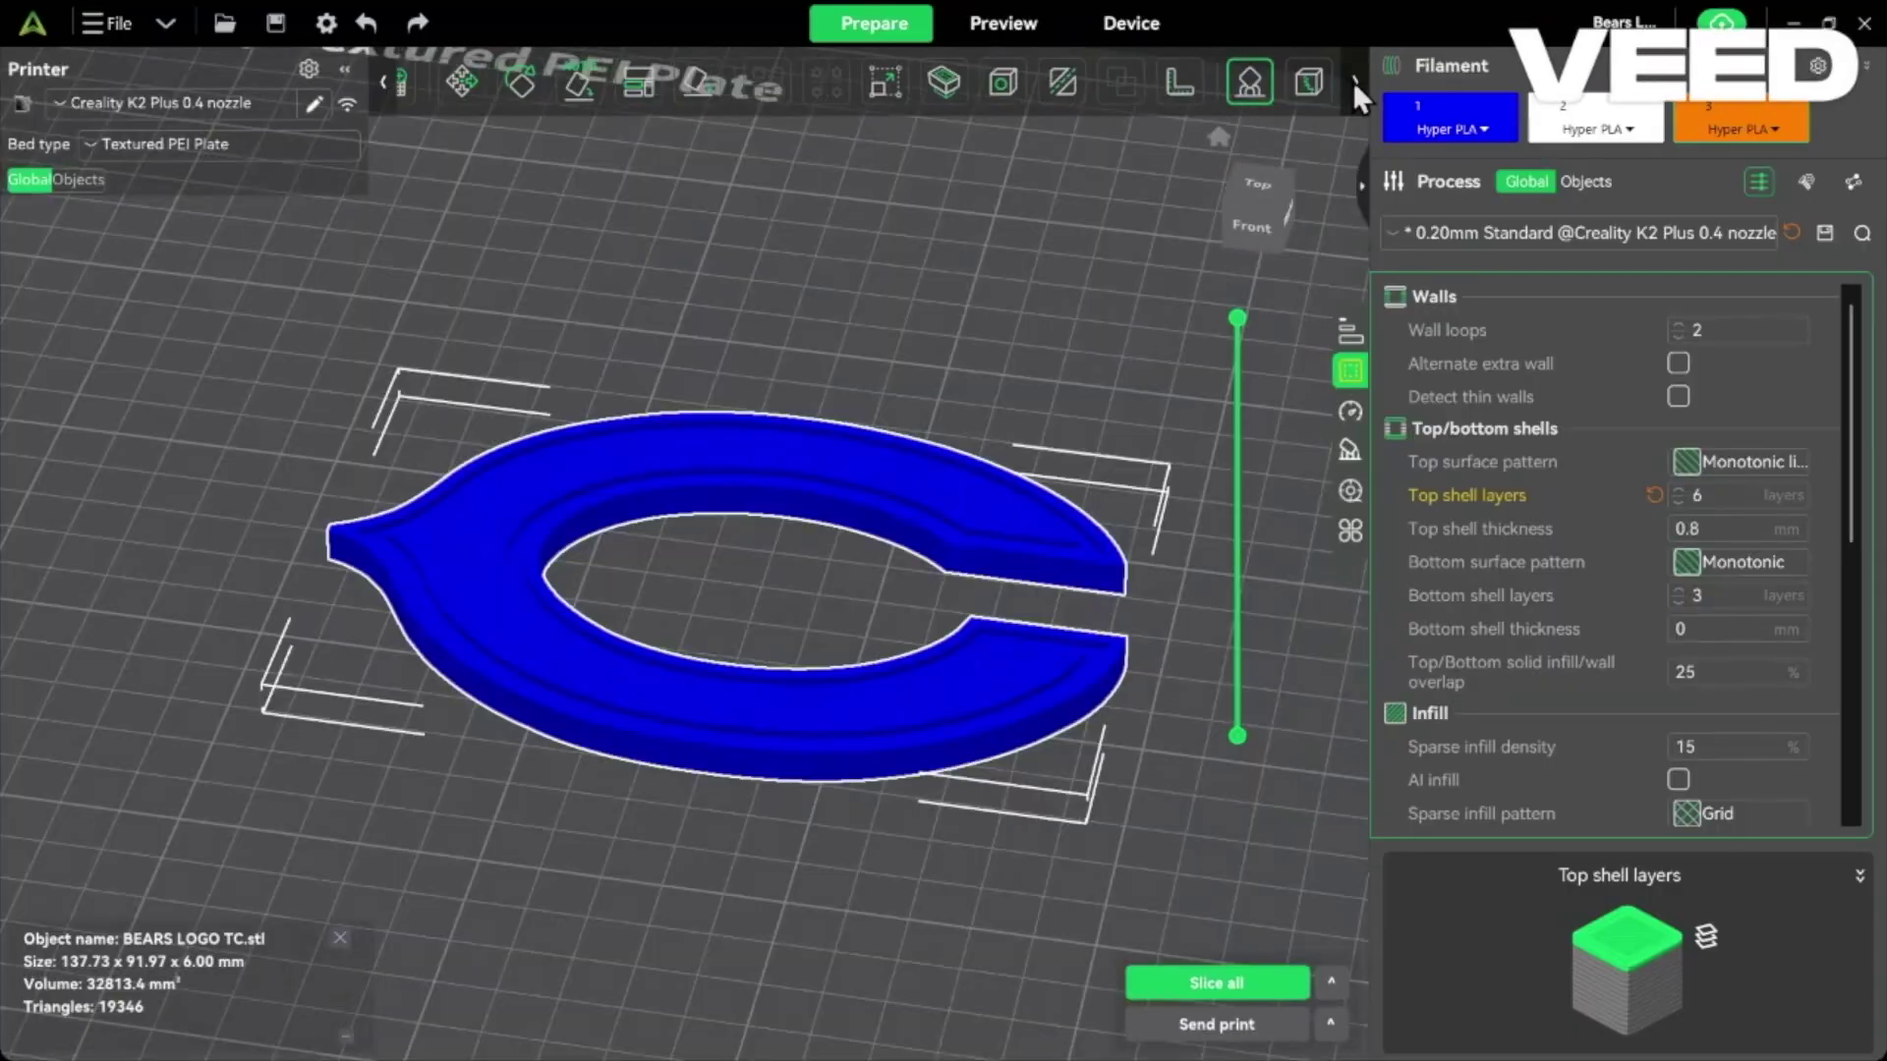
{"action": "left_click", "coordinate": [1352, 80]}
{"action": "left_click", "coordinate": [1352, 81]}
{"action": "left_click", "coordinate": [1352, 81]}
{"action": "left_click", "coordinate": [1352, 80]}
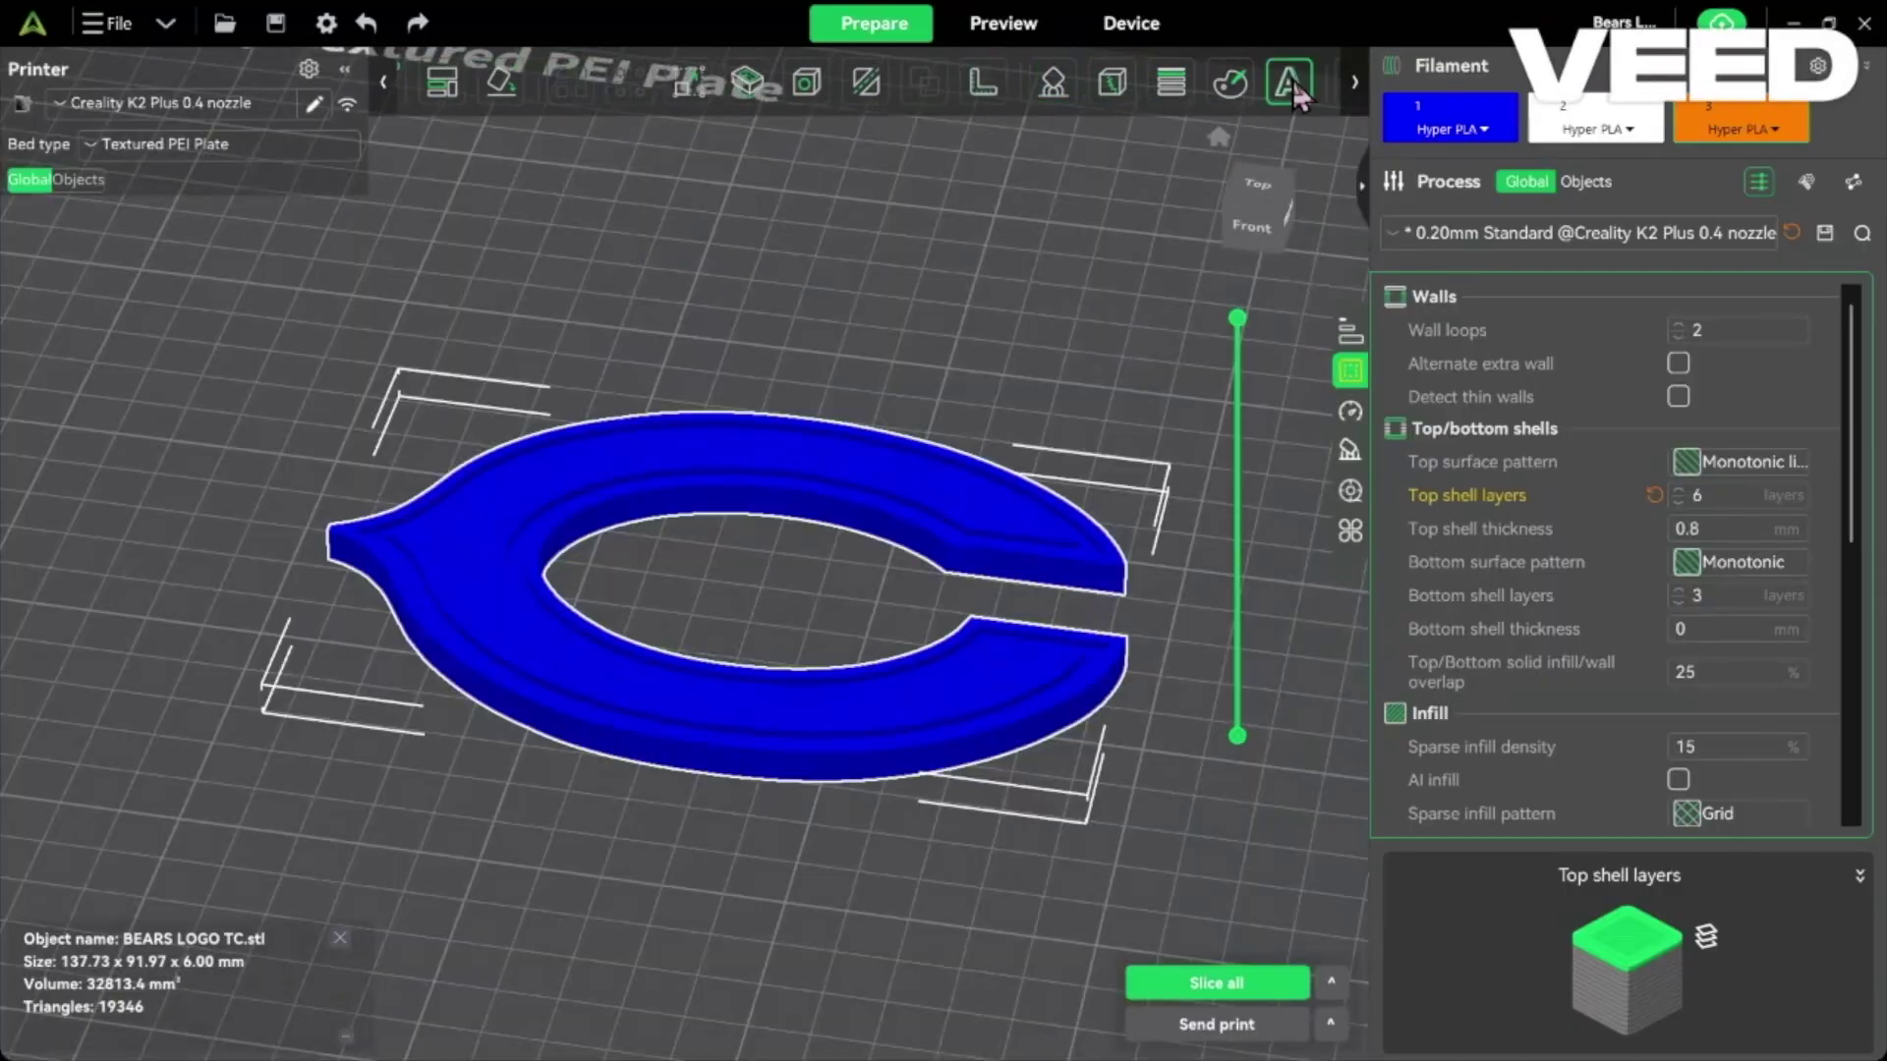
{"action": "left_click", "coordinate": [1226, 85]}
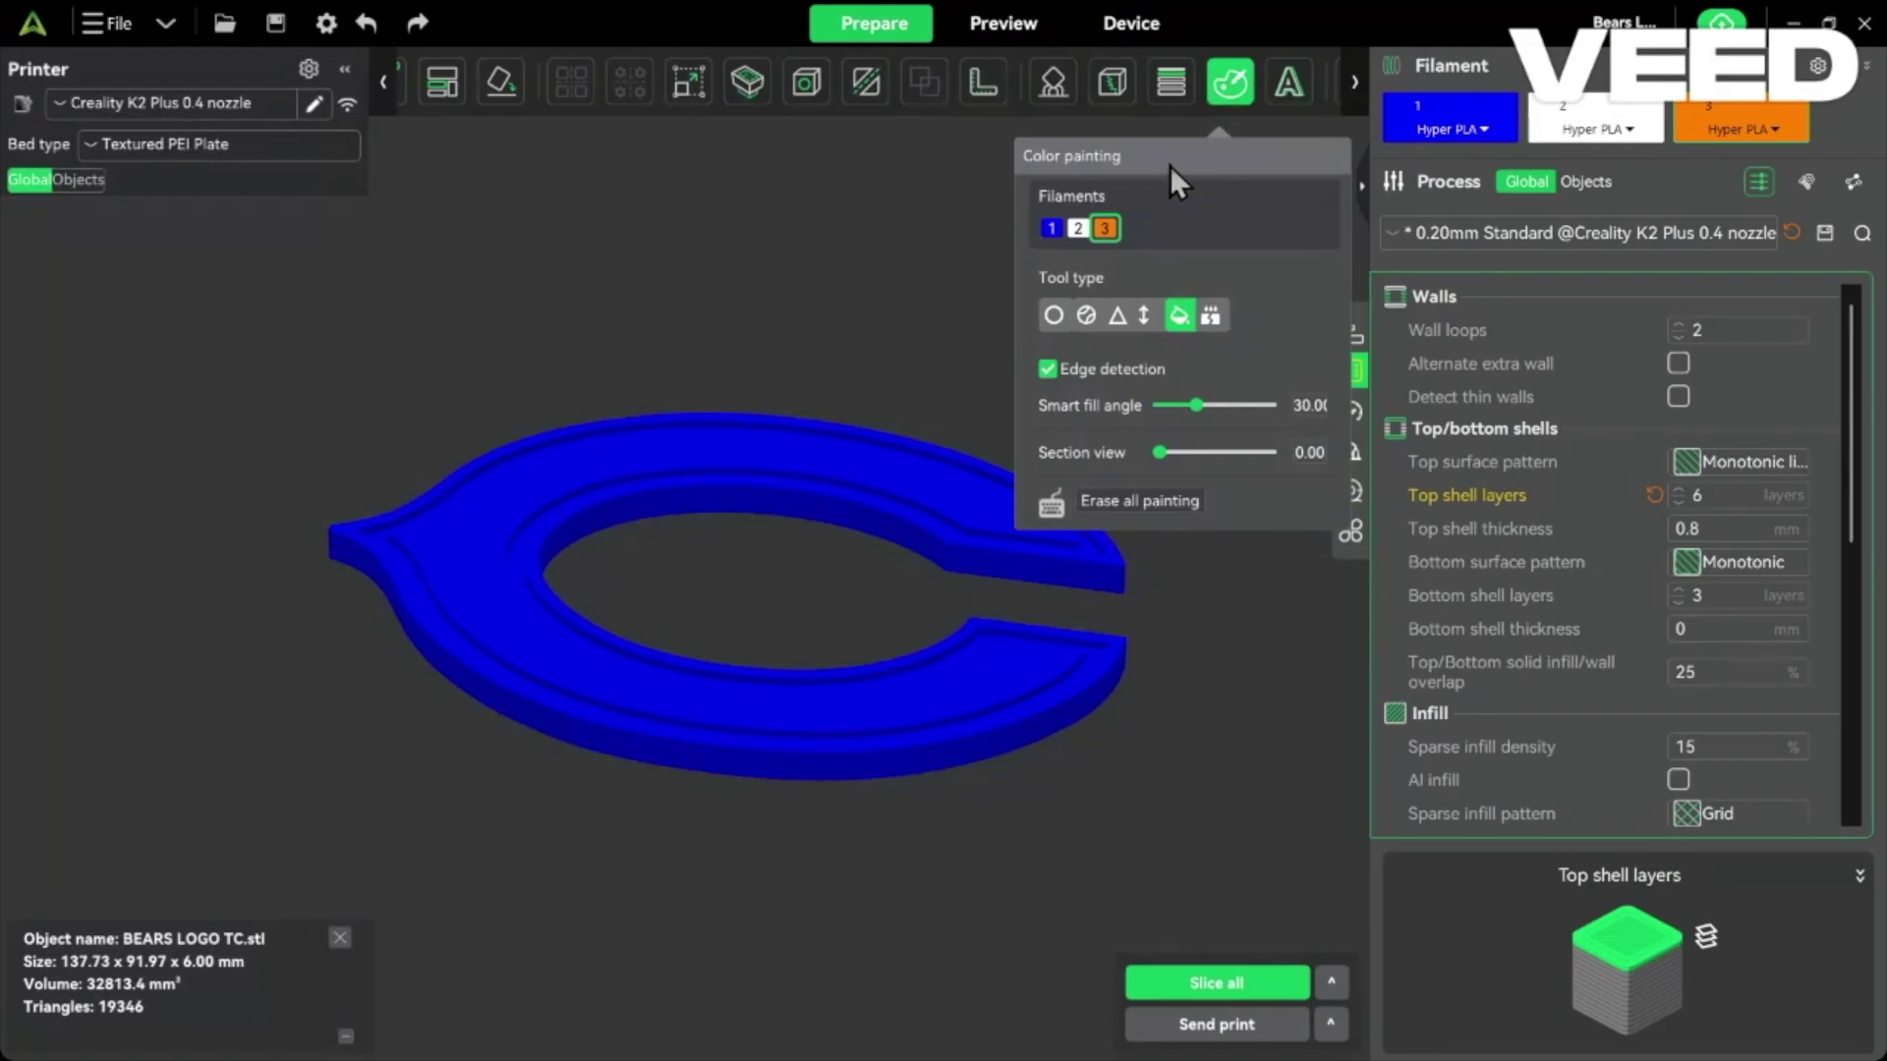
{"action": "mouse_move", "coordinate": [787, 580]}
{"action": "left_mouse_down"}
{"action": "mouse_move", "coordinate": [661, 433]}
{"action": "mouse_move", "coordinate": [648, 482]}
{"action": "left_mouse_up"}
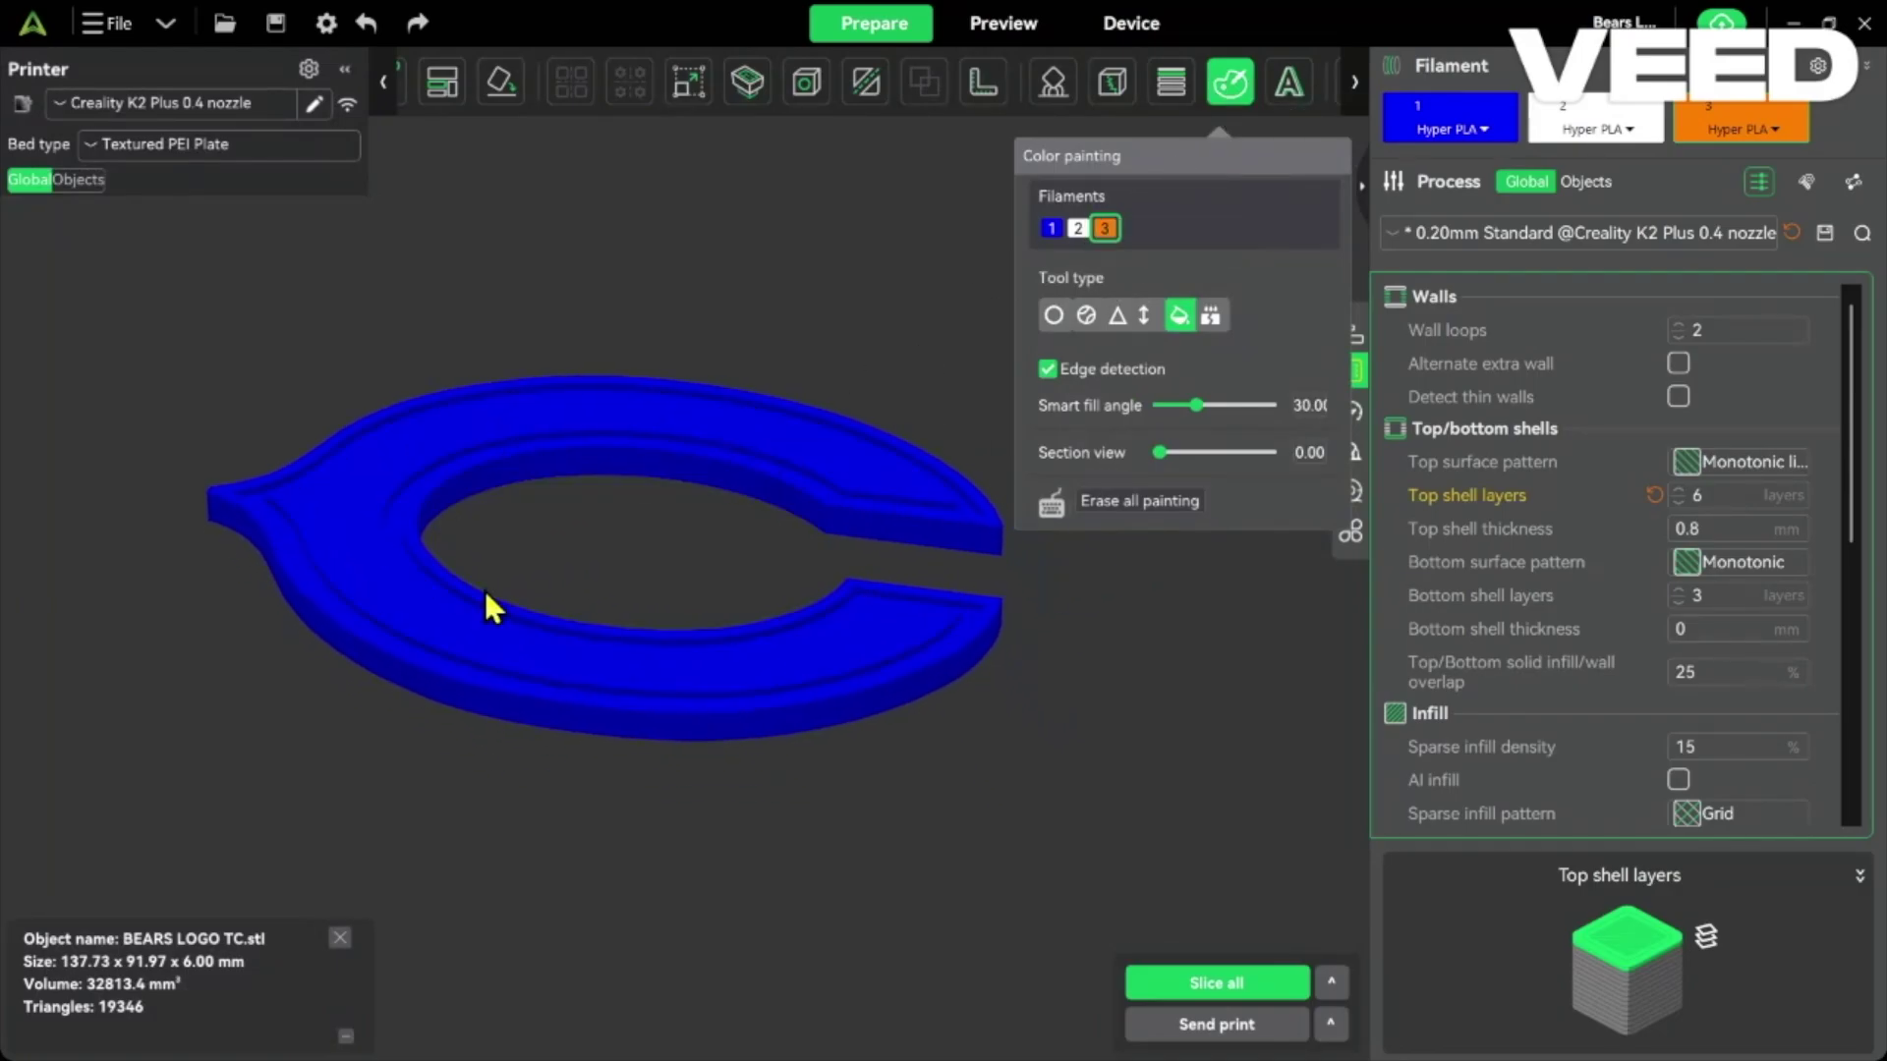
{"action": "key", "text": "1"}
{"action": "mouse_move", "coordinate": [527, 482]}
{"action": "left_mouse_down"}
{"action": "mouse_move", "coordinate": [573, 589]}
{"action": "mouse_move", "coordinate": [581, 539]}
{"action": "mouse_move", "coordinate": [539, 551]}
{"action": "mouse_move", "coordinate": [928, 317]}
{"action": "mouse_move", "coordinate": [694, 535]}
{"action": "left_mouse_up"}
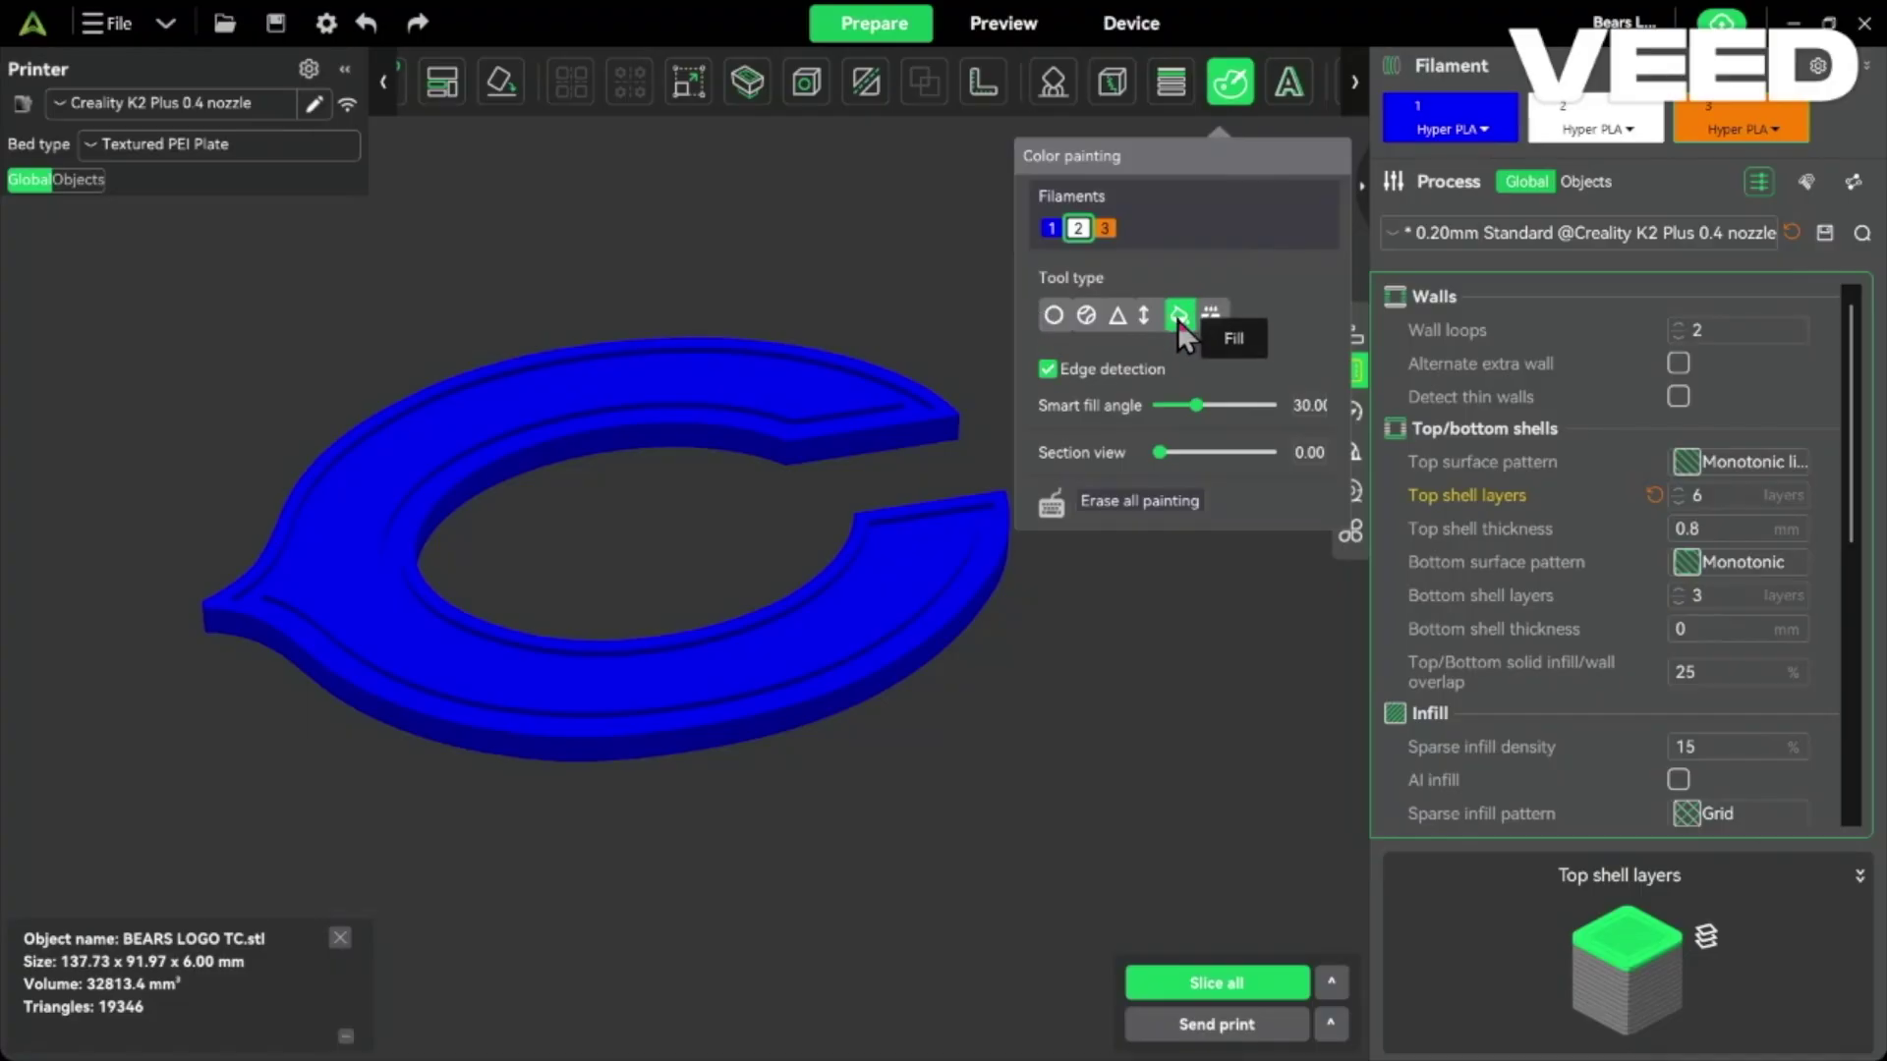
Fill the C logo's recessed inner groove with white filament 2.
{"action": "scroll", "coordinate": [374, 546], "scroll_direction": "up", "scroll_amount": 5}
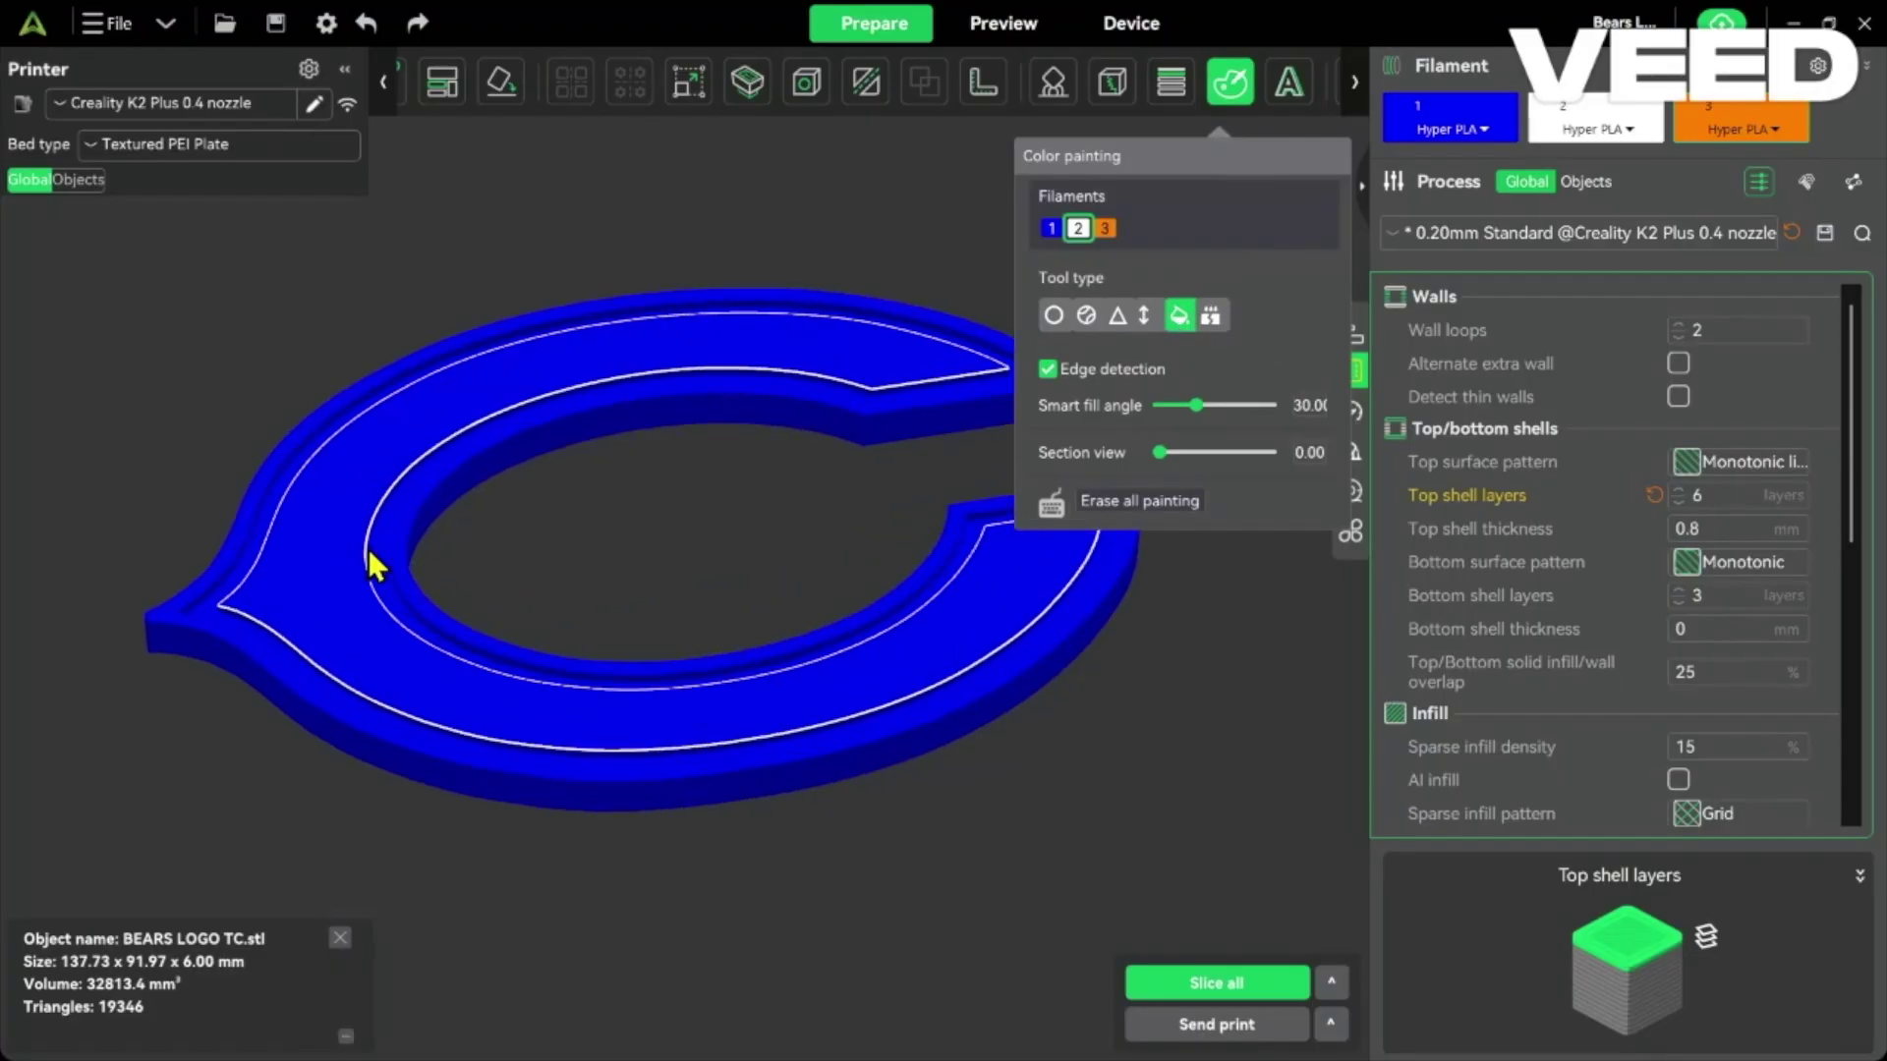
{"action": "scroll", "coordinate": [367, 544], "scroll_direction": "up", "scroll_amount": 2}
{"action": "middle_click_drag", "start_coordinate": [391, 547], "coordinate": [507, 617]}
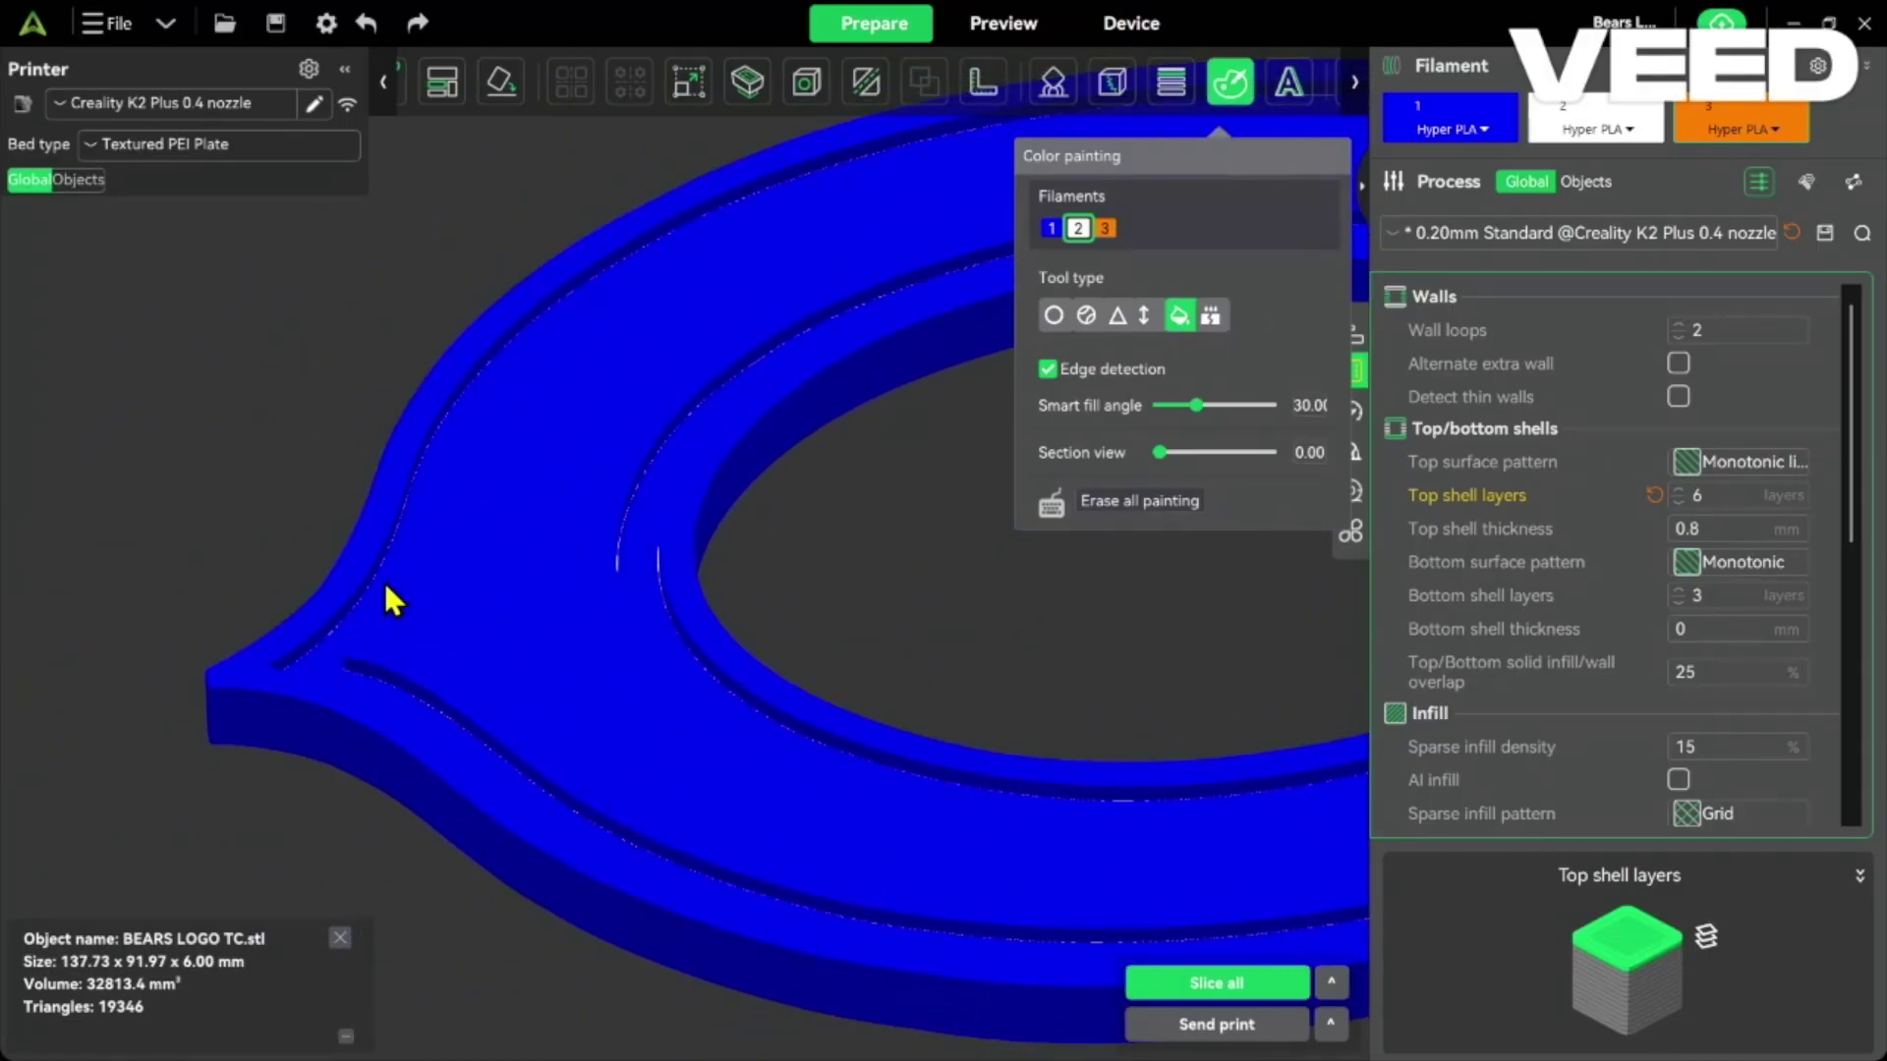
{"action": "mouse_move", "coordinate": [663, 659]}
{"action": "middle_mouse_down"}
{"action": "mouse_move", "coordinate": [653, 632]}
{"action": "mouse_move", "coordinate": [640, 649]}
{"action": "mouse_move", "coordinate": [656, 562]}
{"action": "middle_mouse_up"}
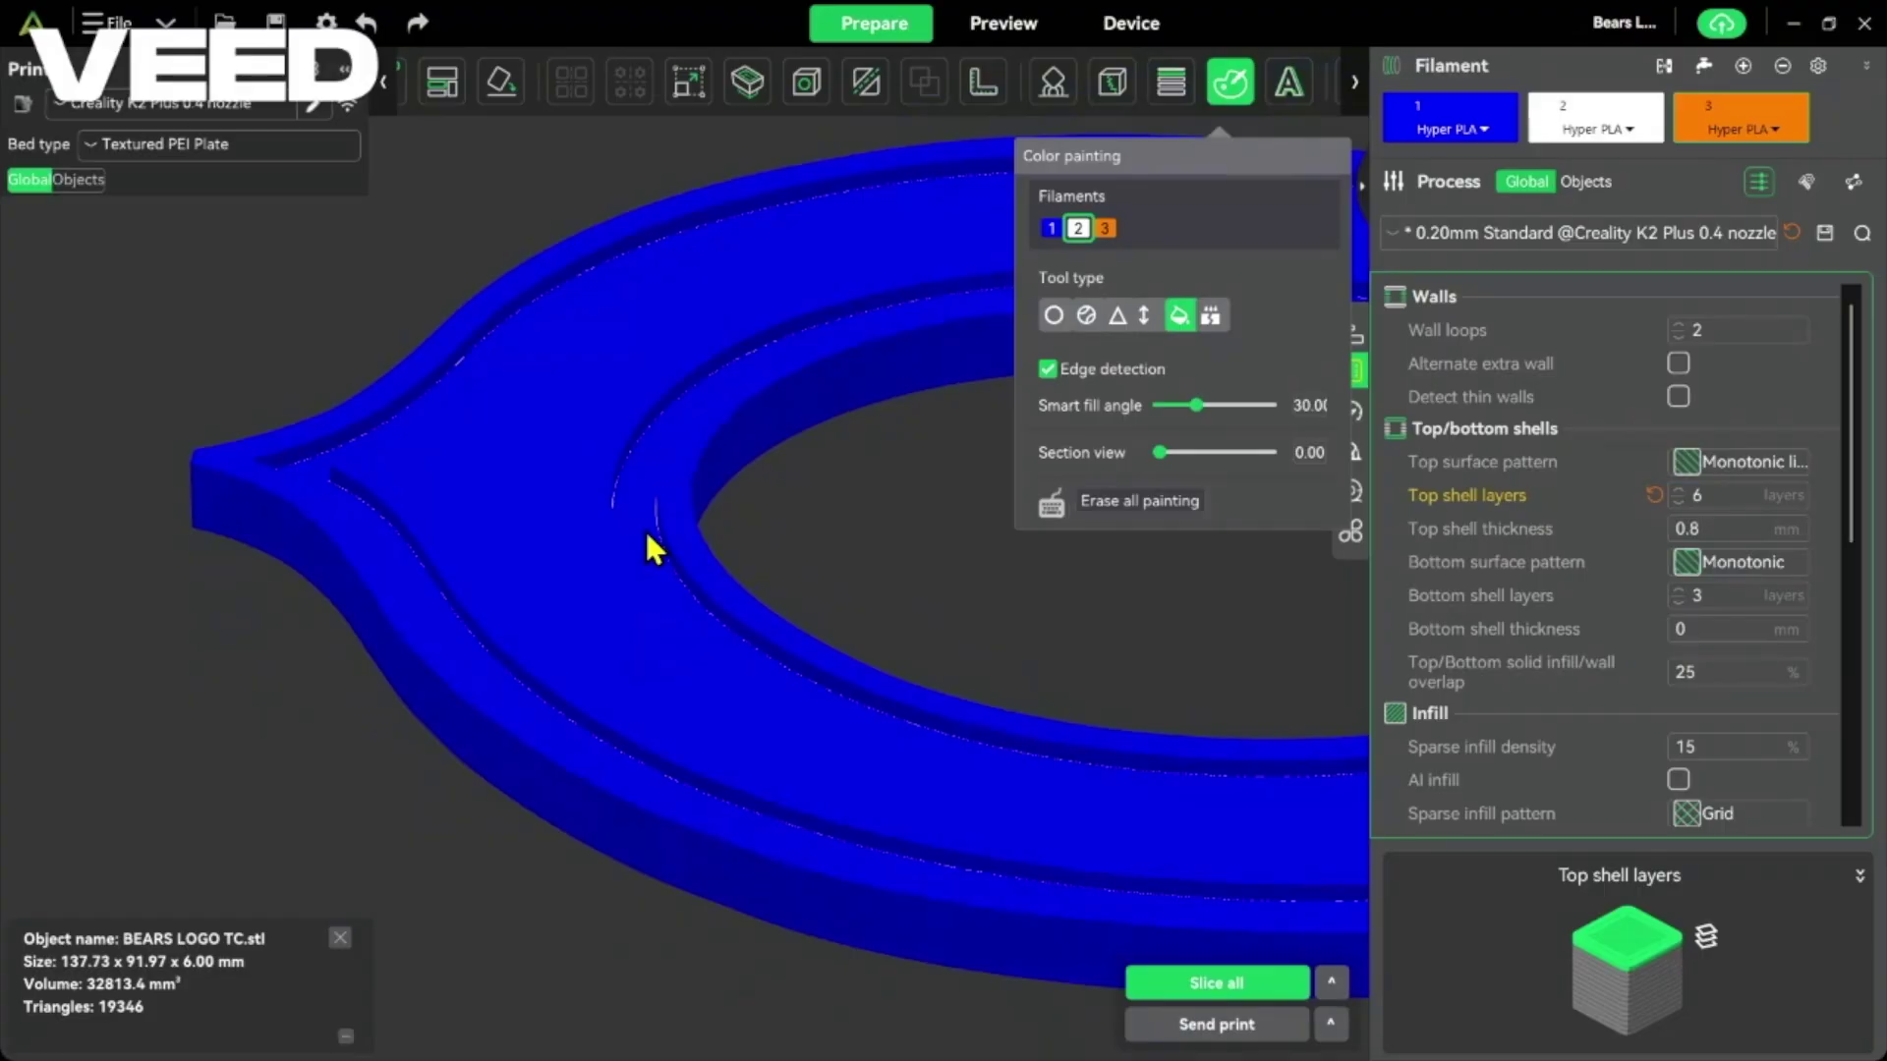
{"action": "left_click", "coordinate": [646, 535]}
{"action": "scroll", "coordinate": [805, 640], "scroll_direction": "down", "scroll_amount": 3}
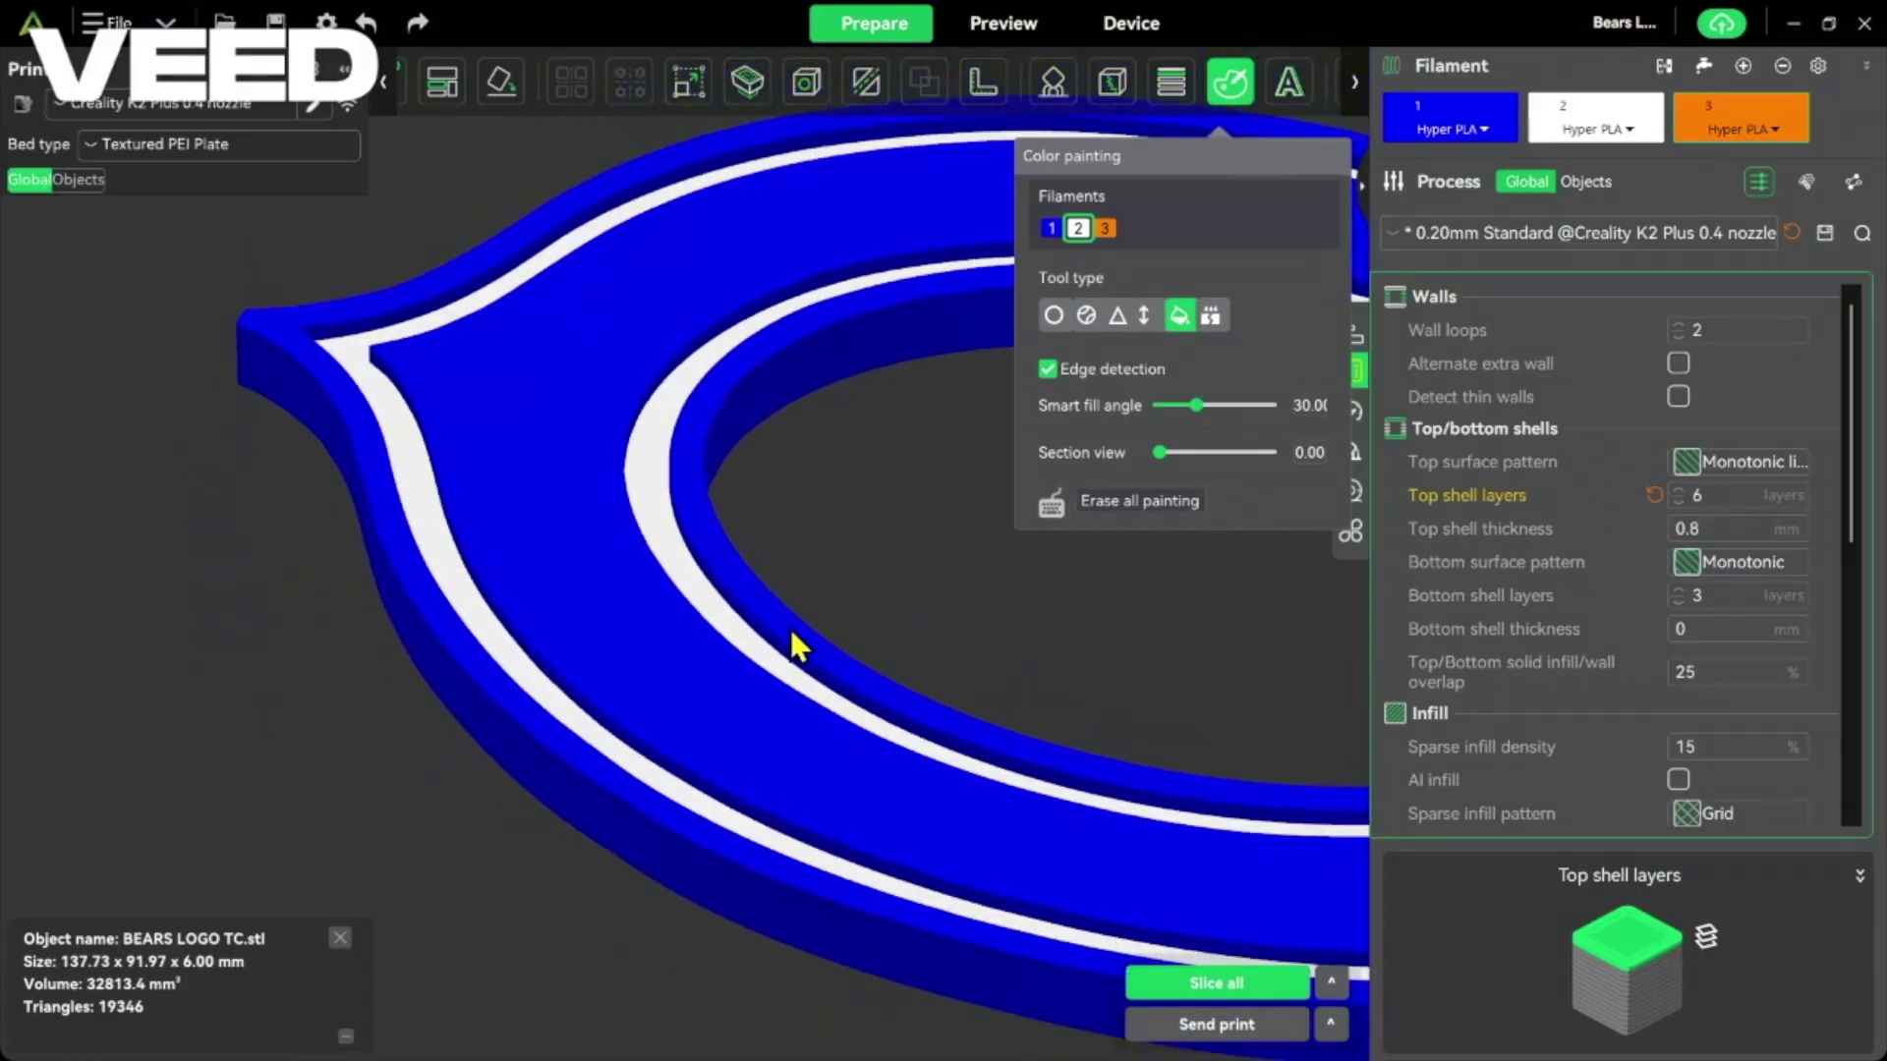
{"action": "mouse_move", "coordinate": [792, 645]}
{"action": "left_mouse_down"}
{"action": "mouse_move", "coordinate": [927, 622]}
{"action": "mouse_move", "coordinate": [627, 607]}
{"action": "mouse_move", "coordinate": [834, 639]}
{"action": "mouse_move", "coordinate": [463, 632]}
{"action": "mouse_move", "coordinate": [501, 626]}
{"action": "left_mouse_up"}
{"action": "mouse_move", "coordinate": [474, 556]}
{"action": "left_mouse_down"}
{"action": "mouse_move", "coordinate": [548, 598]}
{"action": "mouse_move", "coordinate": [567, 649]}
{"action": "mouse_move", "coordinate": [266, 518]}
{"action": "mouse_move", "coordinate": [935, 251]}
{"action": "left_mouse_up"}
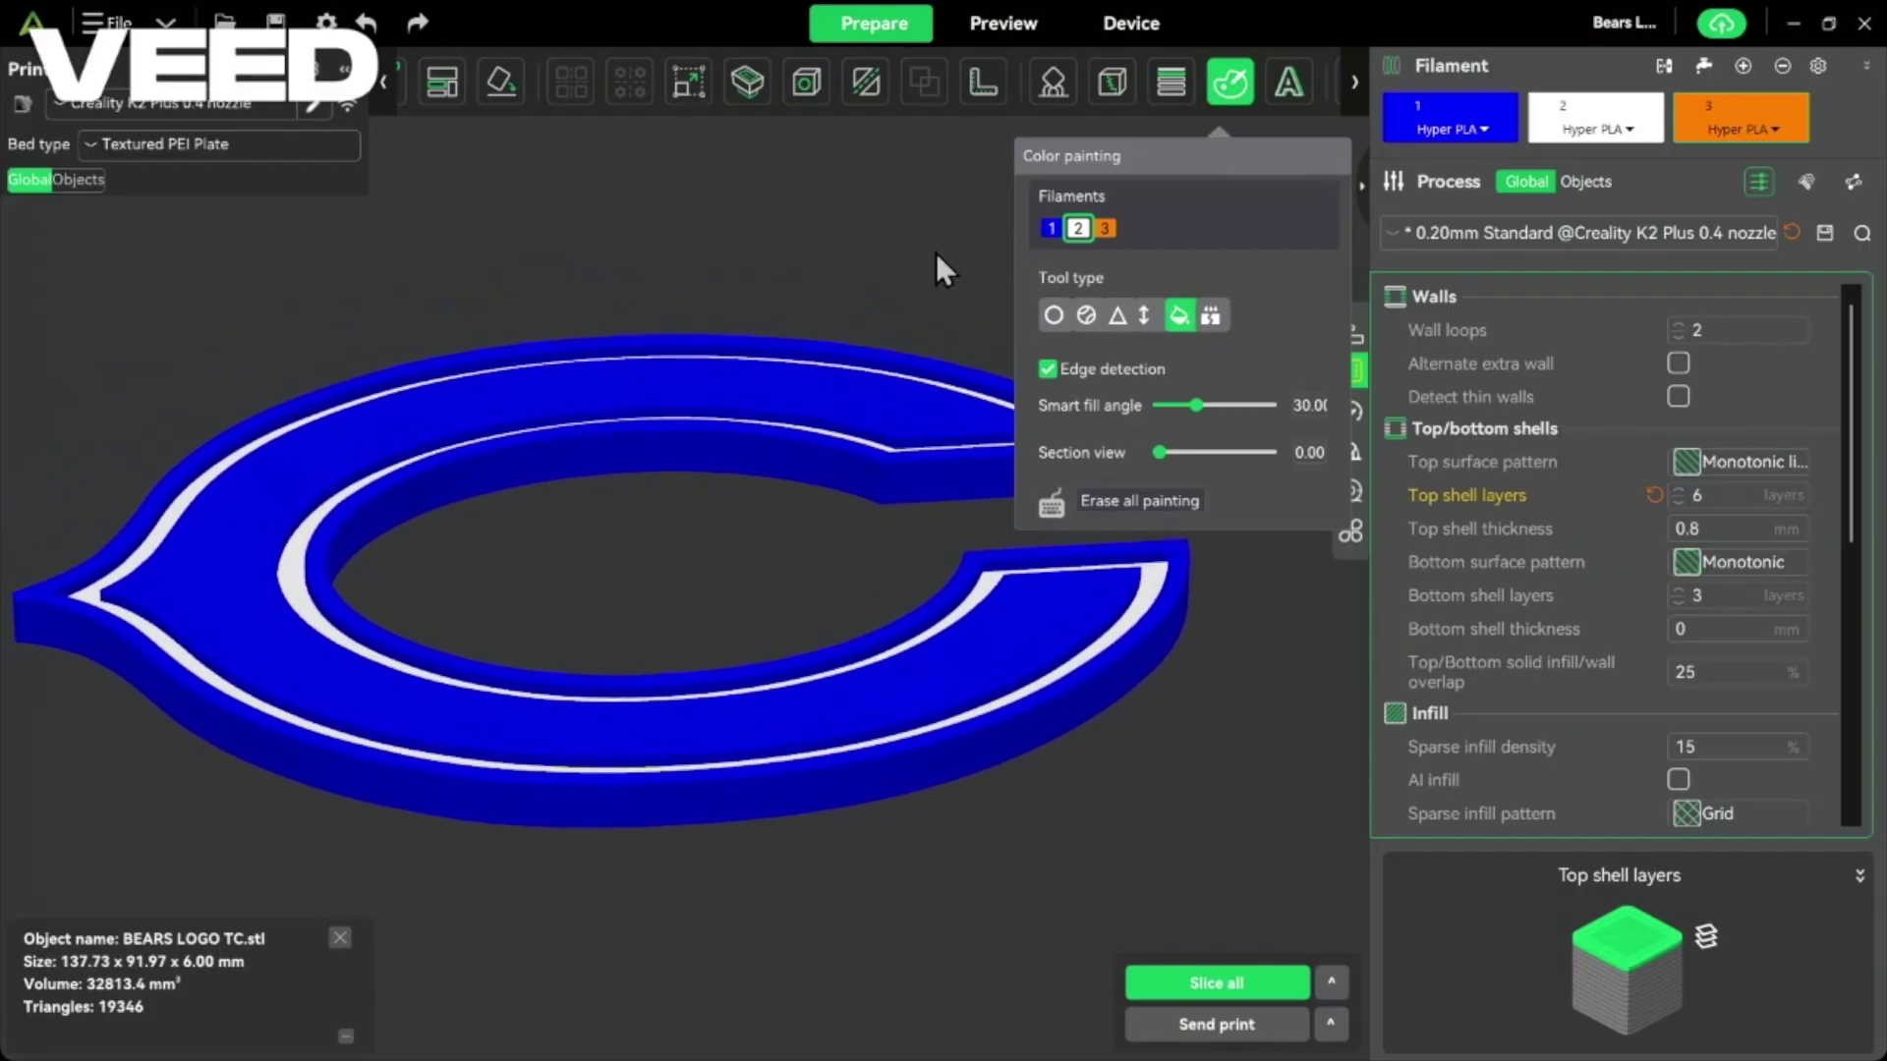
Select orange filament 3 and fill the logo's raised top face with it.
{"action": "left_click", "coordinate": [1105, 228]}
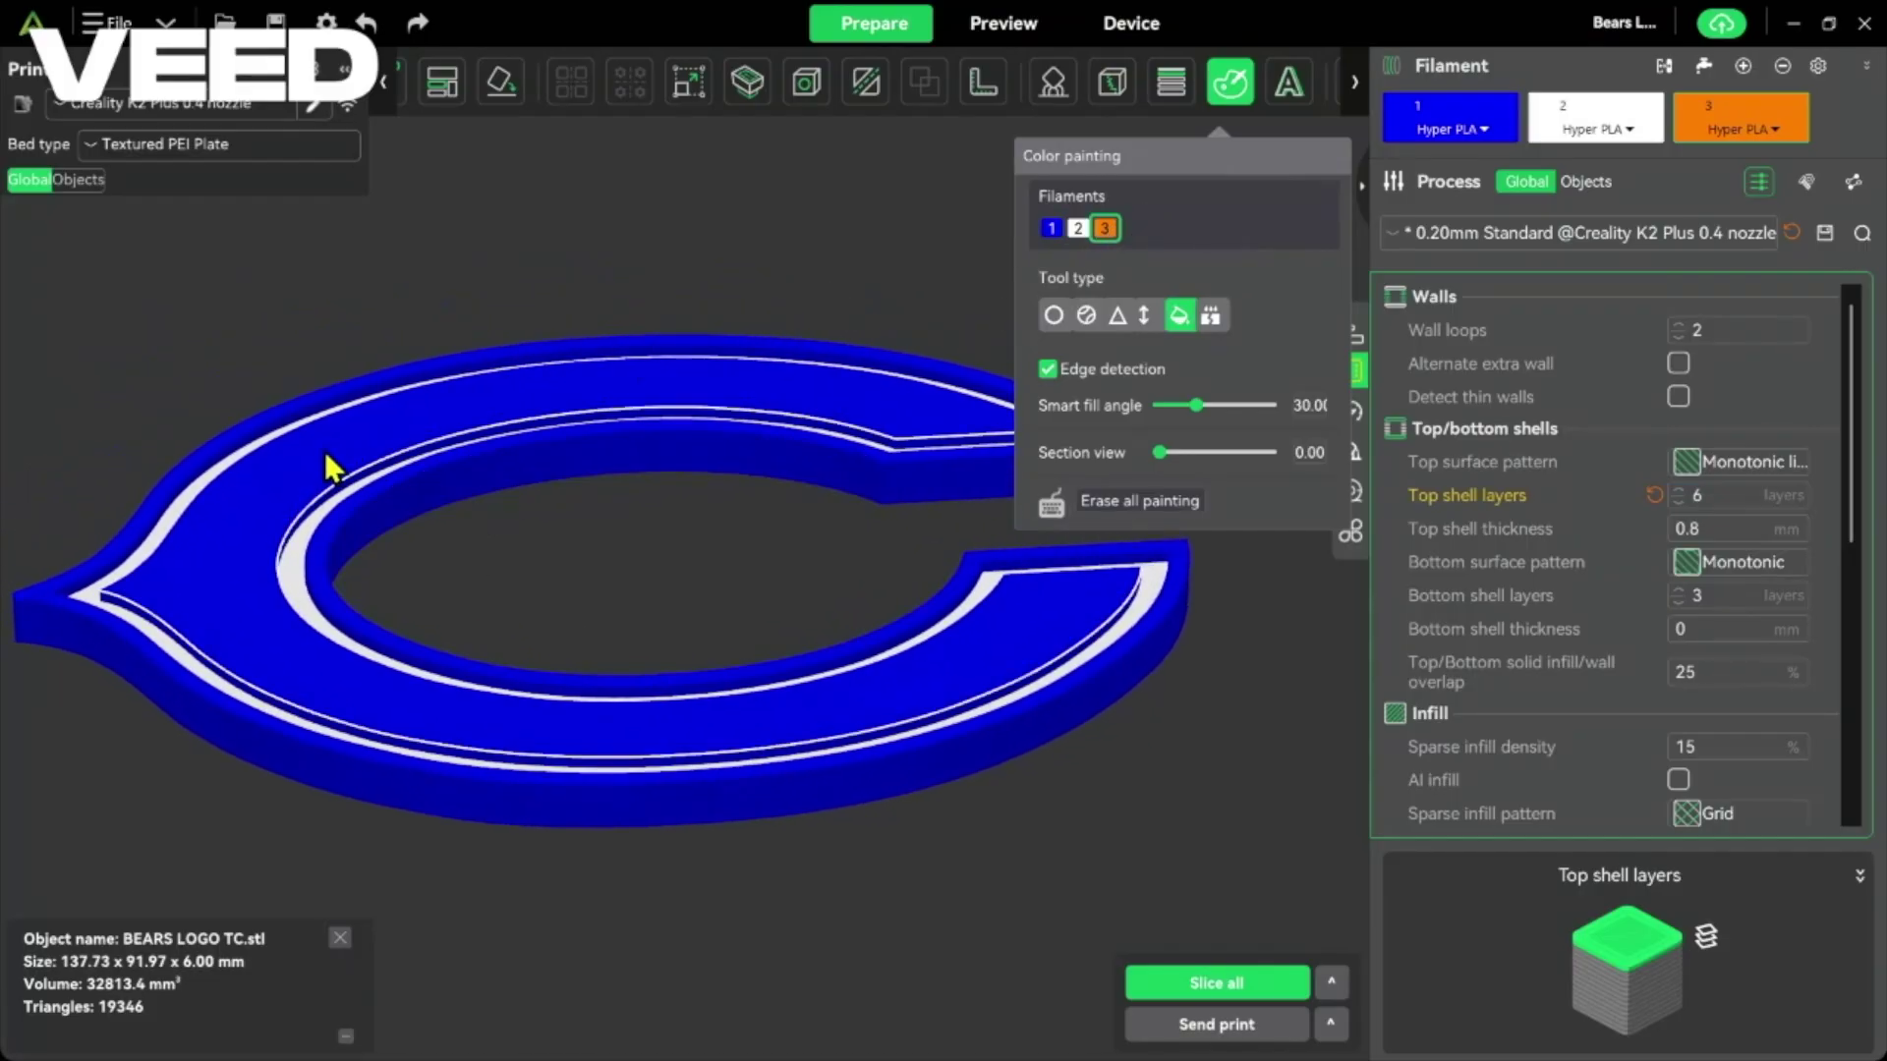
{"action": "scroll", "coordinate": [290, 462], "scroll_direction": "up", "scroll_amount": 2}
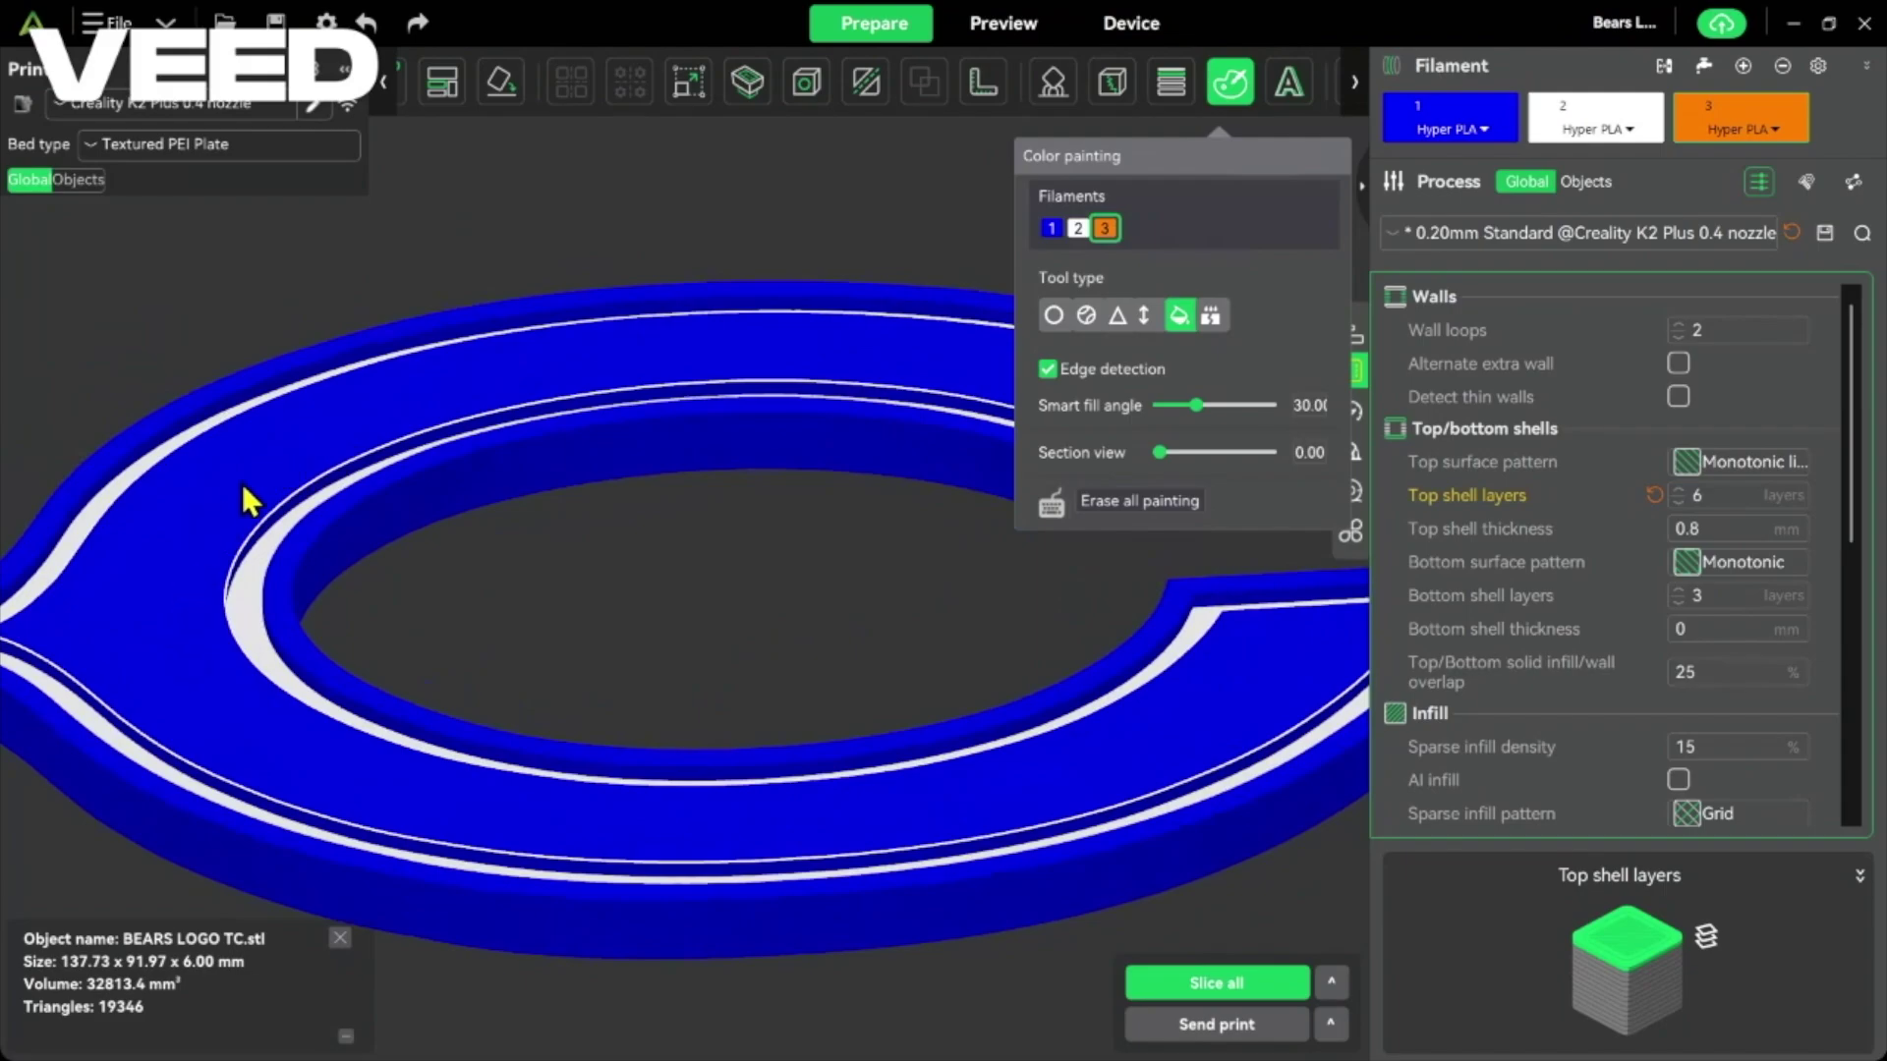
{"action": "left_click", "coordinate": [241, 483]}
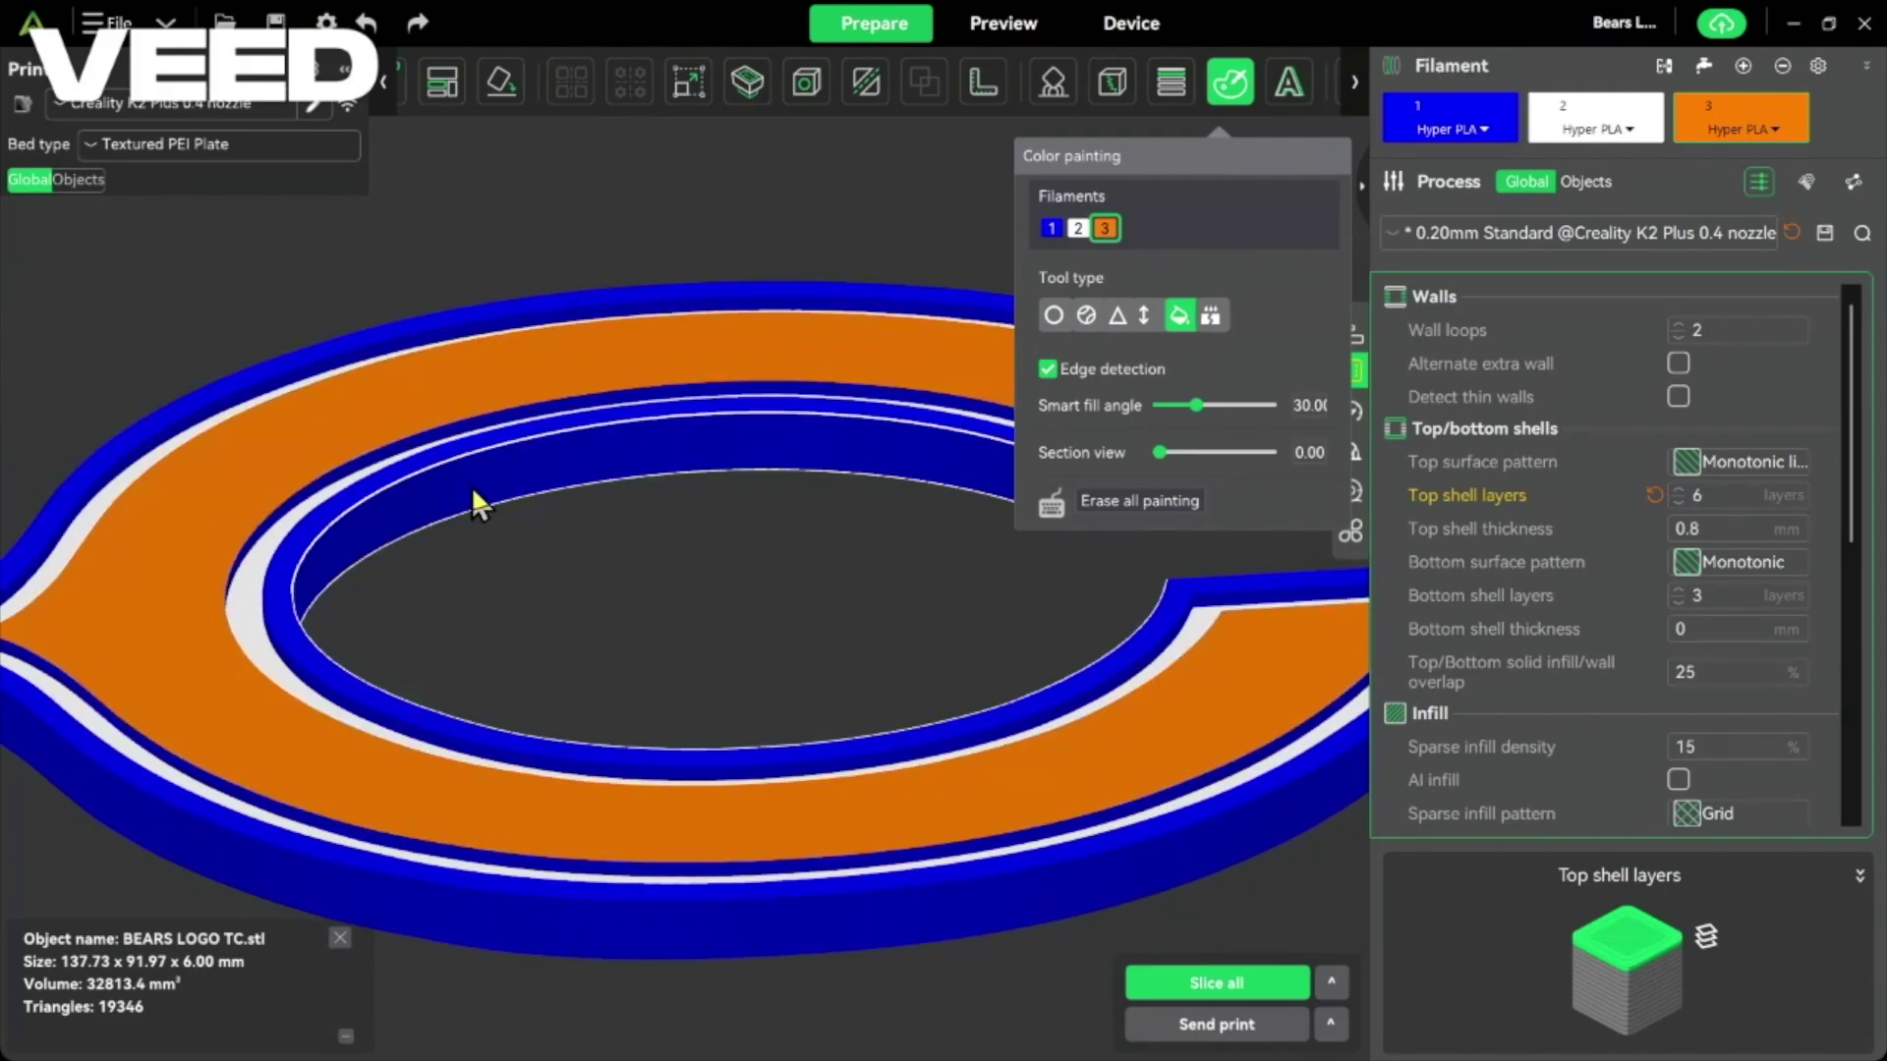
{"action": "mouse_move", "coordinate": [472, 490]}
{"action": "left_mouse_down"}
{"action": "mouse_move", "coordinate": [449, 491]}
{"action": "mouse_move", "coordinate": [476, 488]}
{"action": "left_mouse_up"}
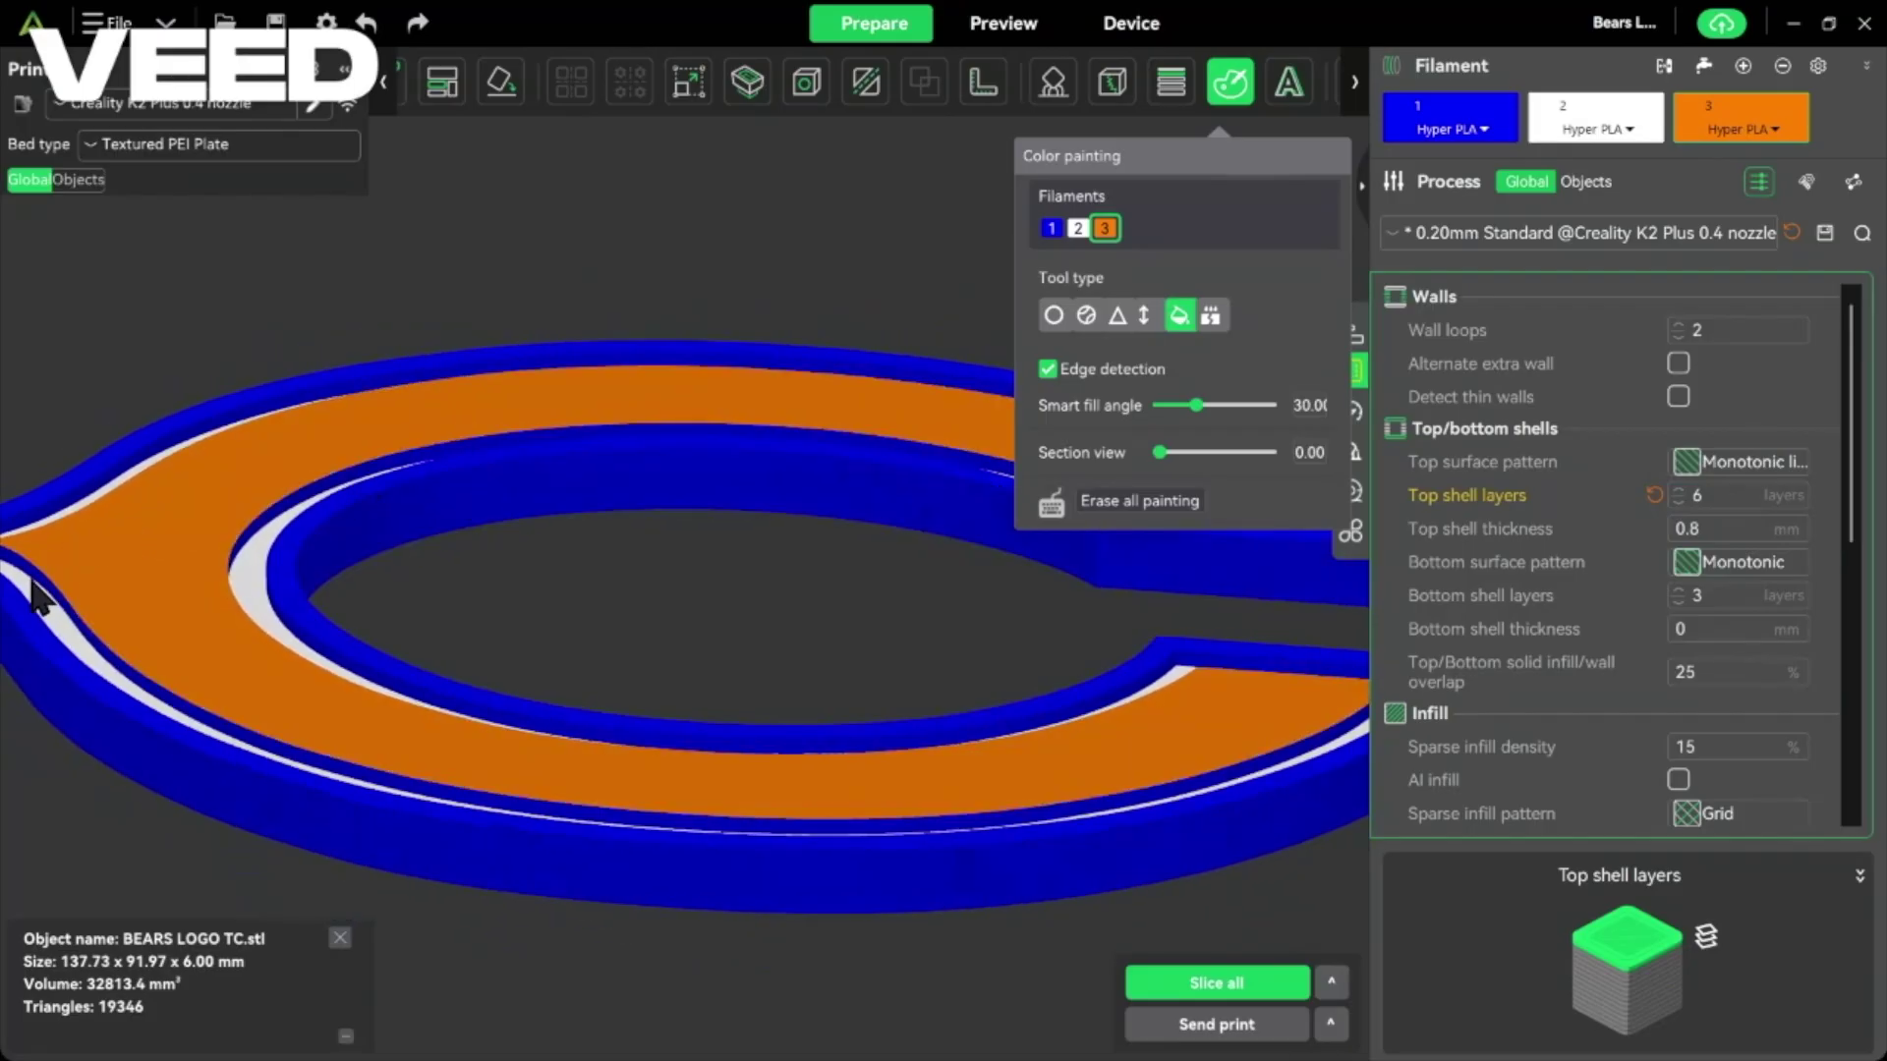
Zoom and orbit around the logo to inspect the orange face and white band.
{"action": "scroll", "coordinate": [350, 480], "scroll_direction": "up", "scroll_amount": 5}
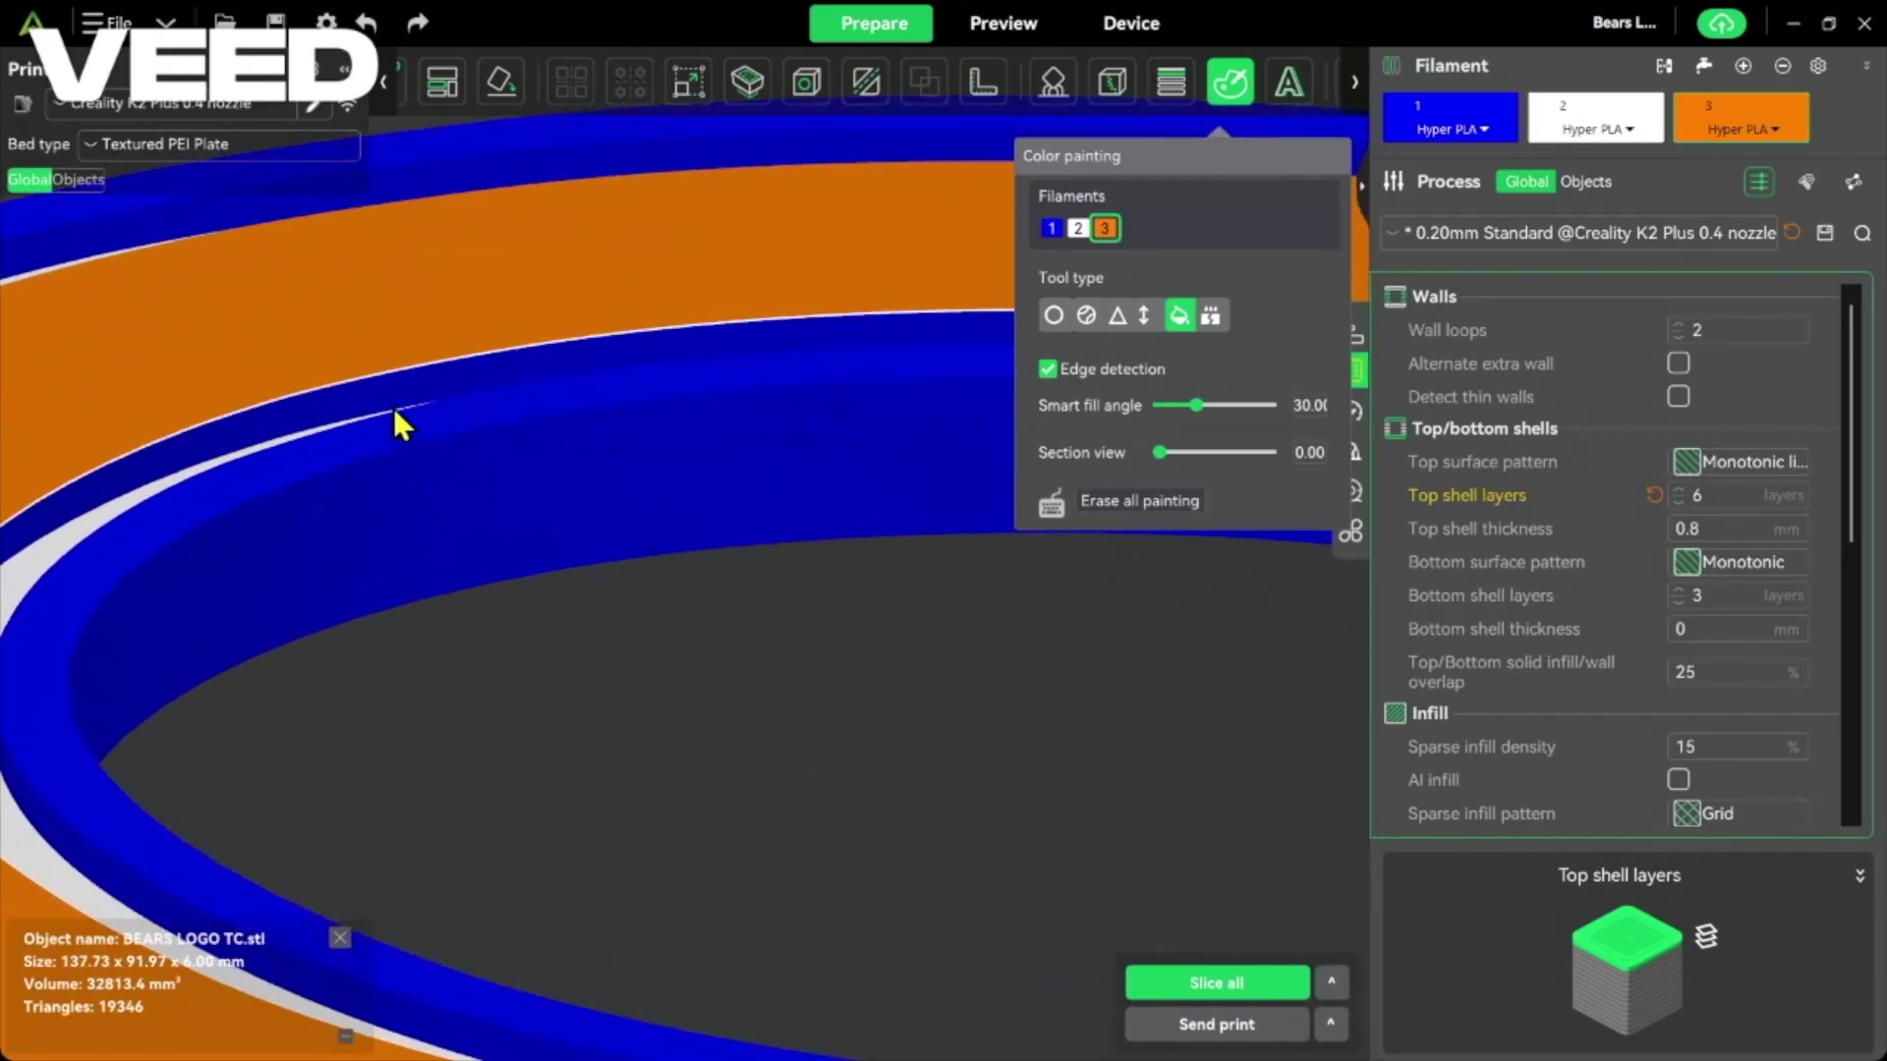
{"action": "scroll", "coordinate": [374, 405], "scroll_direction": "down", "scroll_amount": 5}
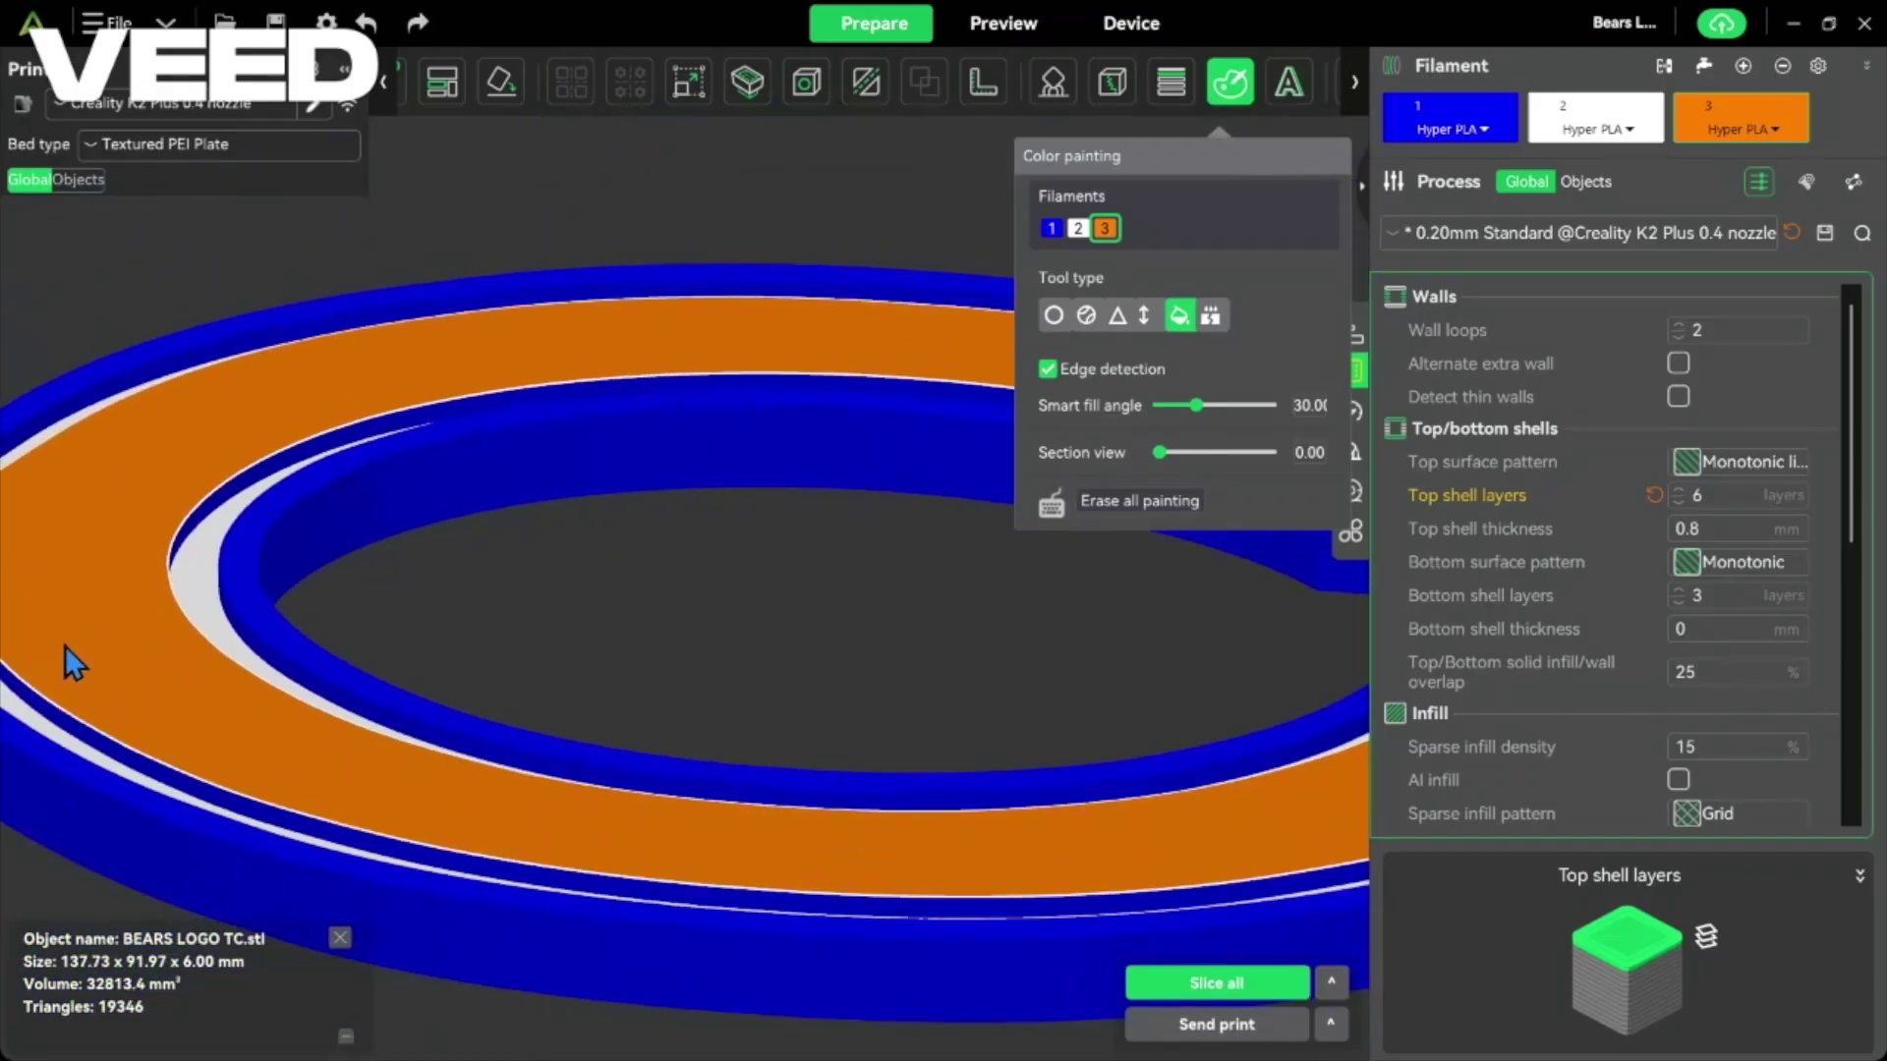
{"action": "scroll", "coordinate": [226, 590], "scroll_direction": "up", "scroll_amount": 3}
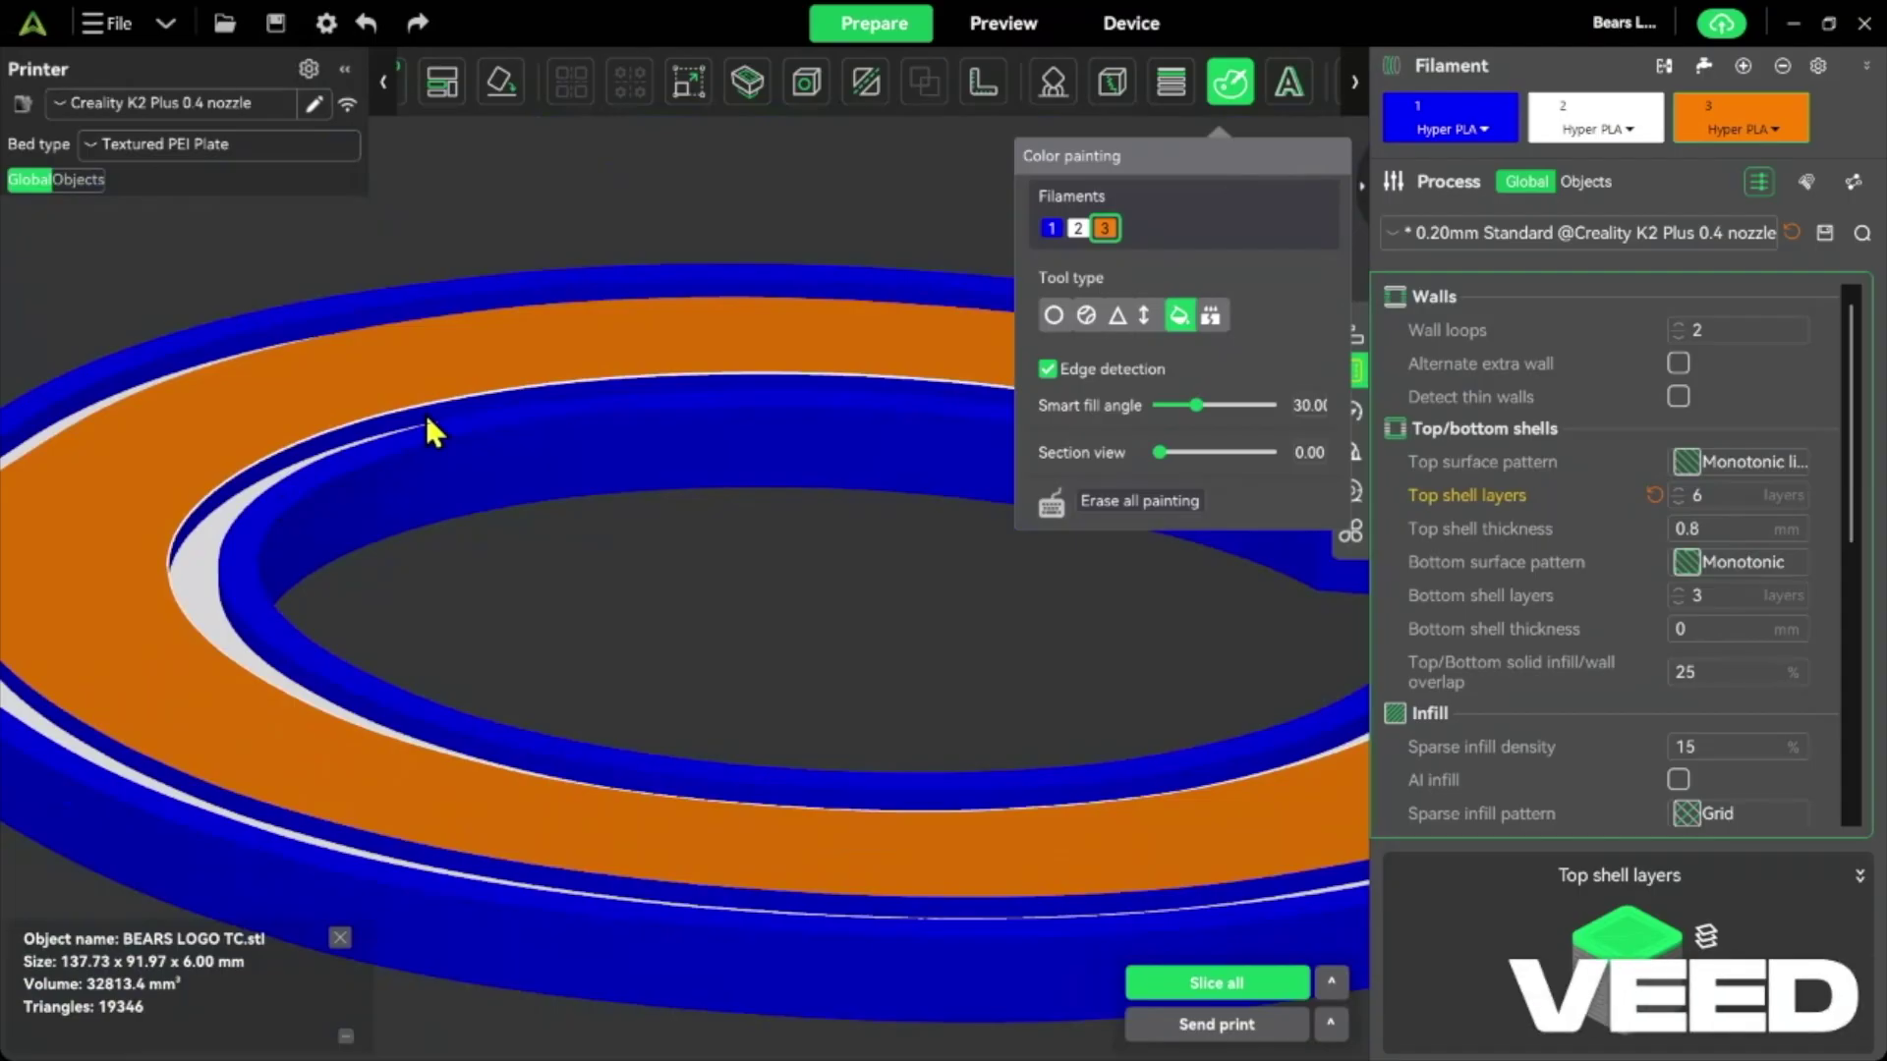
{"action": "scroll", "coordinate": [425, 411], "scroll_direction": "up", "scroll_amount": 4}
{"action": "scroll", "coordinate": [656, 546], "scroll_direction": "up", "scroll_amount": 3}
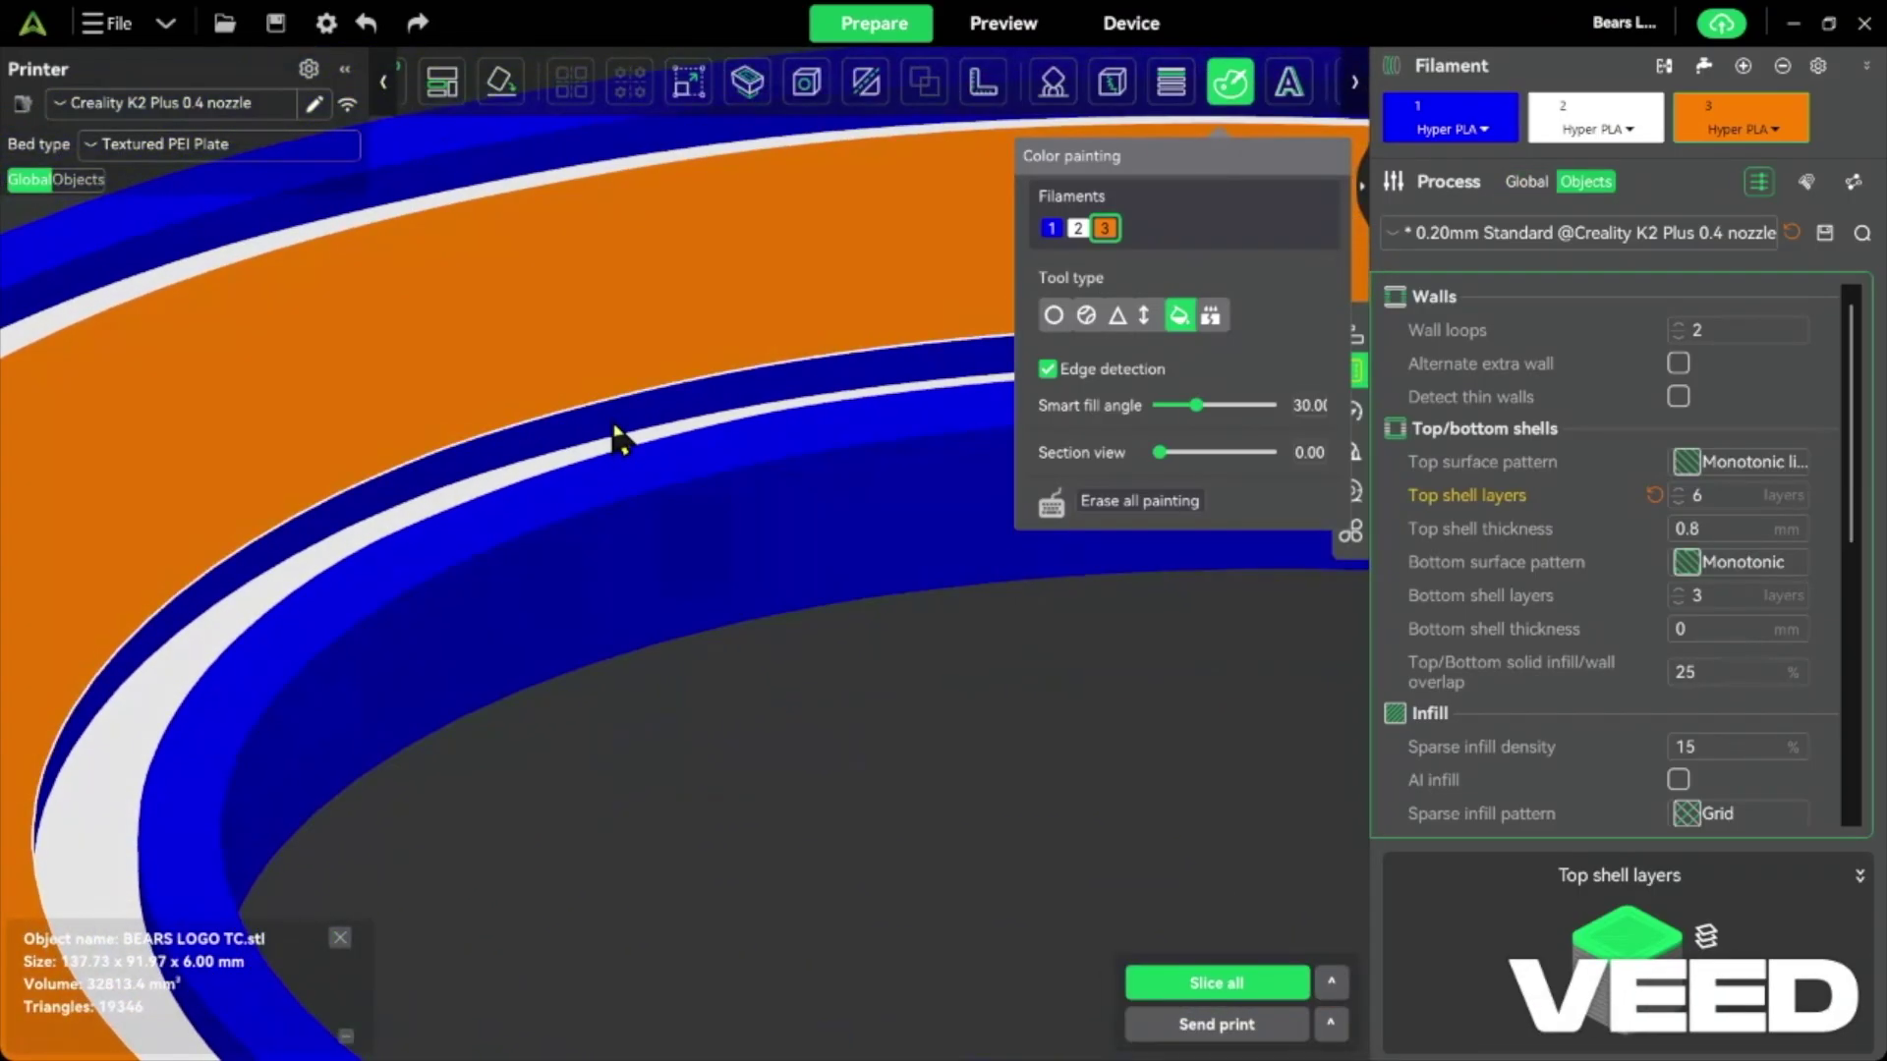
{"action": "scroll", "coordinate": [685, 452], "scroll_direction": "down", "scroll_amount": 3}
{"action": "scroll", "coordinate": [707, 674], "scroll_direction": "up", "scroll_amount": 4}
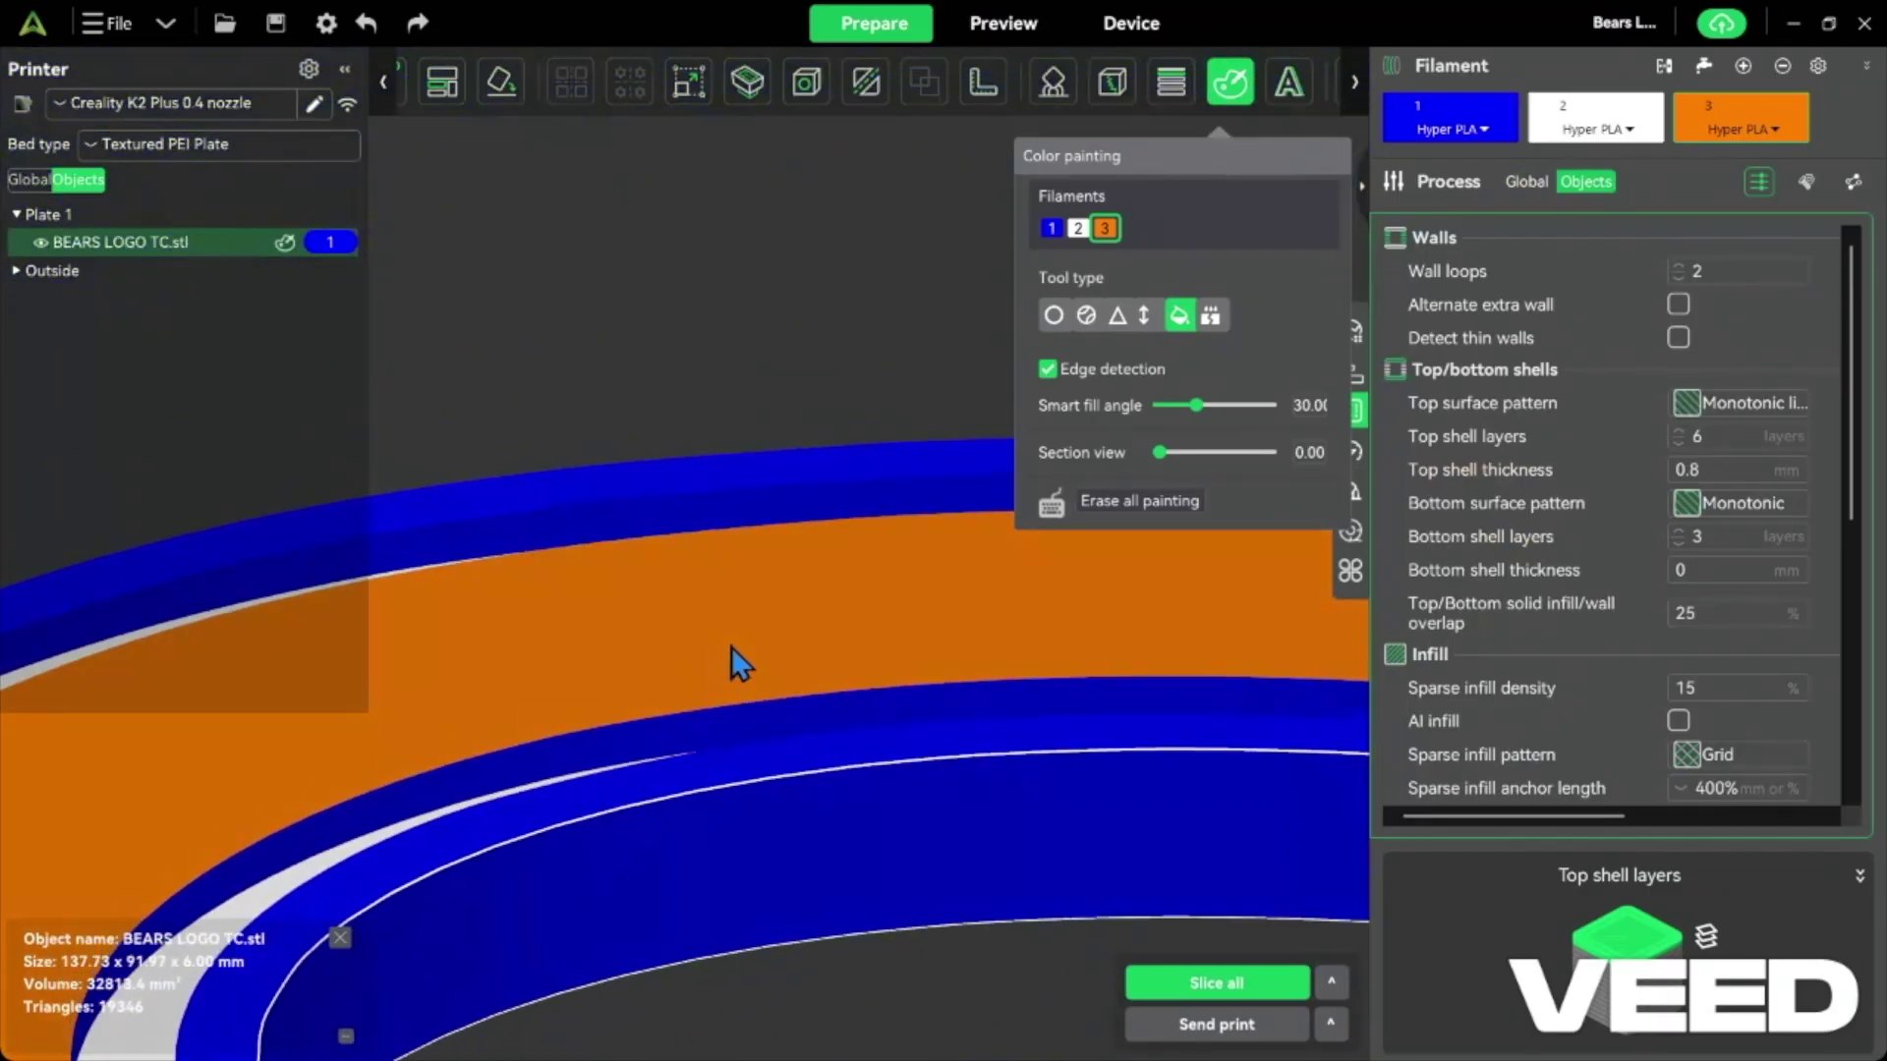
{"action": "scroll", "coordinate": [729, 733], "scroll_direction": "down", "scroll_amount": 5}
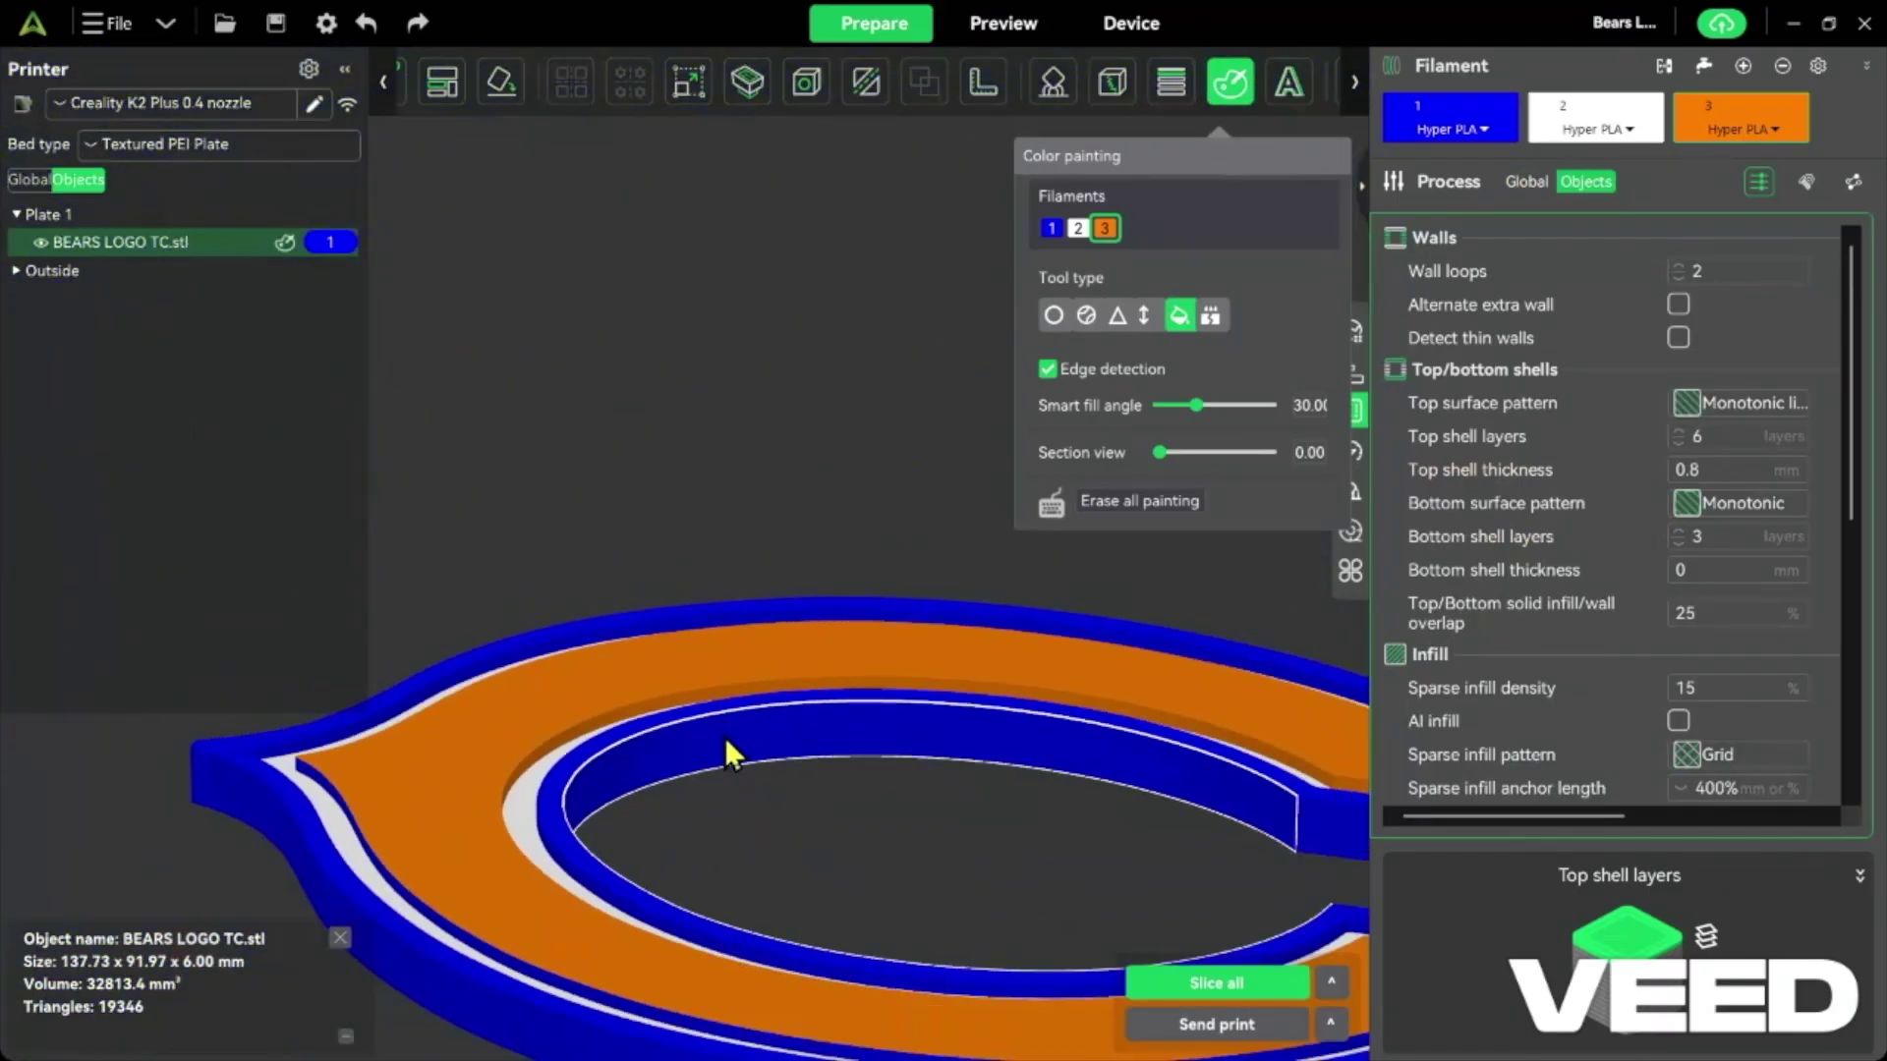
{"action": "scroll", "coordinate": [723, 737], "scroll_direction": "down", "scroll_amount": 3}
{"action": "scroll", "coordinate": [645, 588], "scroll_direction": "down", "scroll_amount": 1}
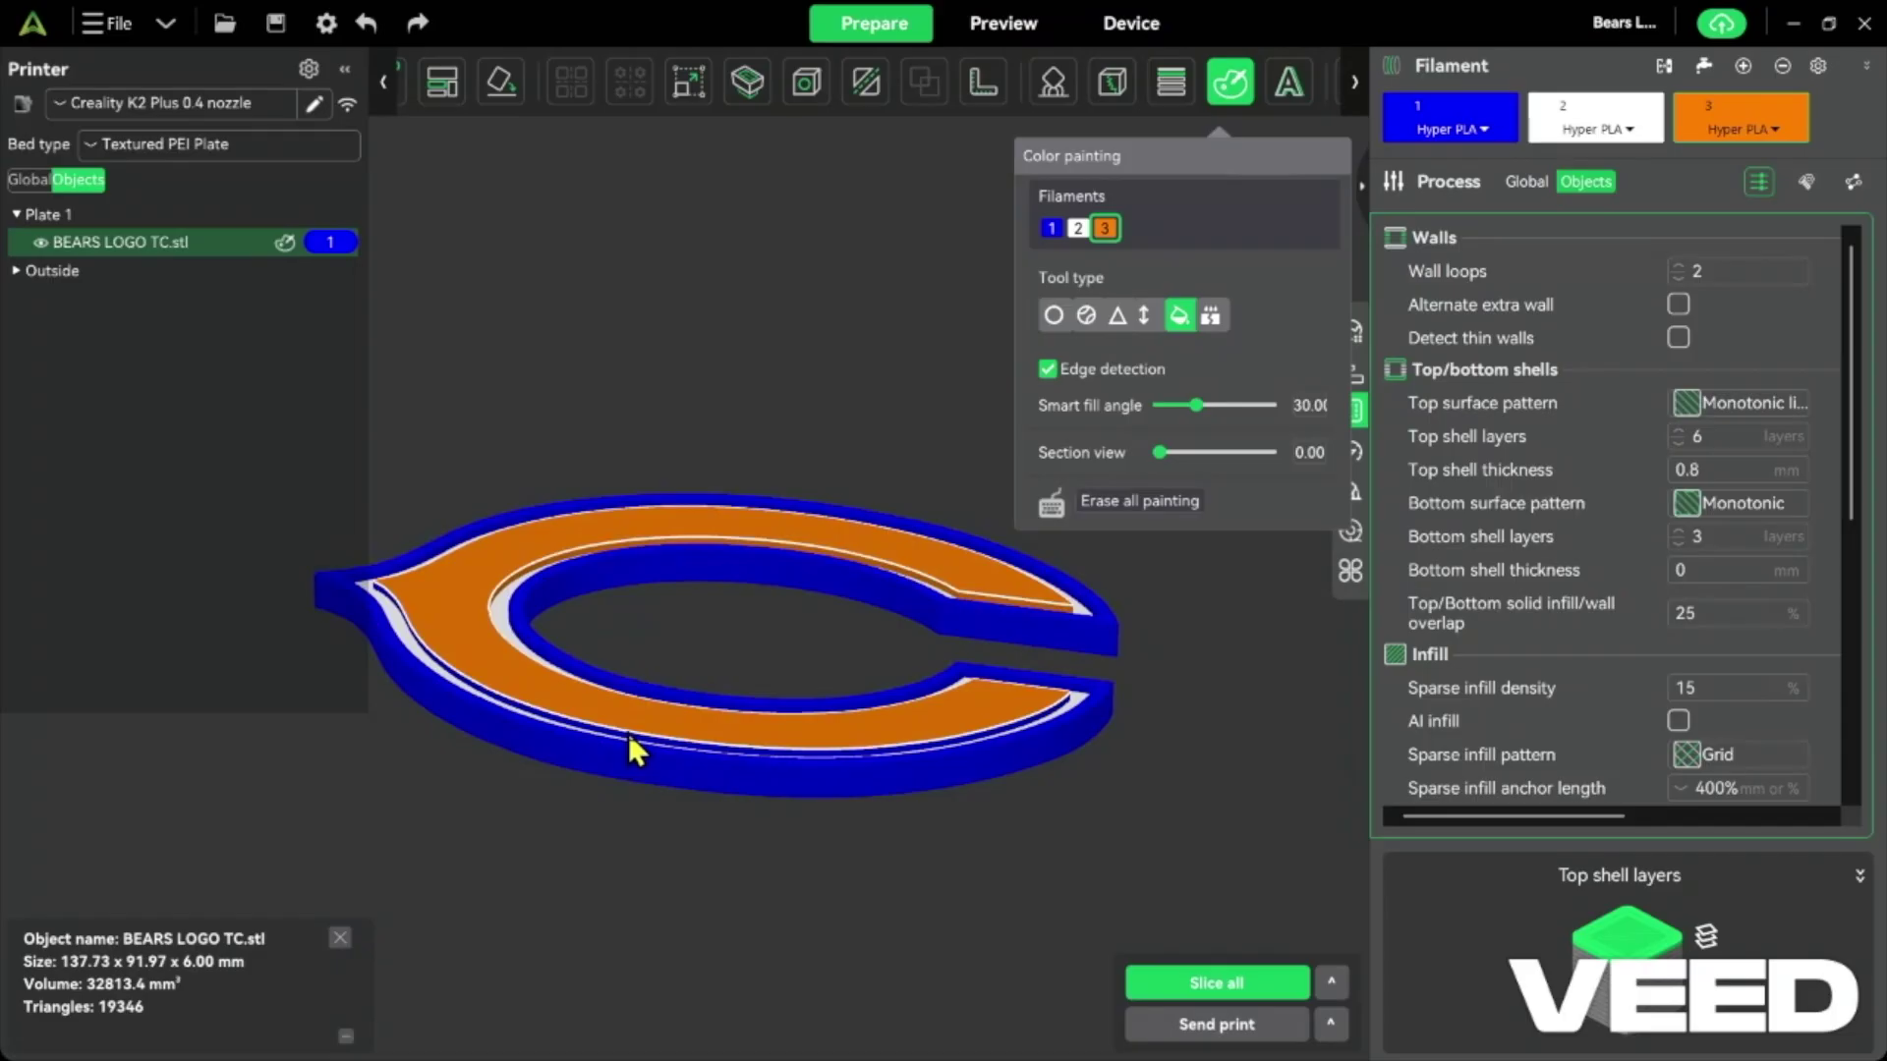
{"action": "scroll", "coordinate": [627, 734], "scroll_direction": "up", "scroll_amount": 5}
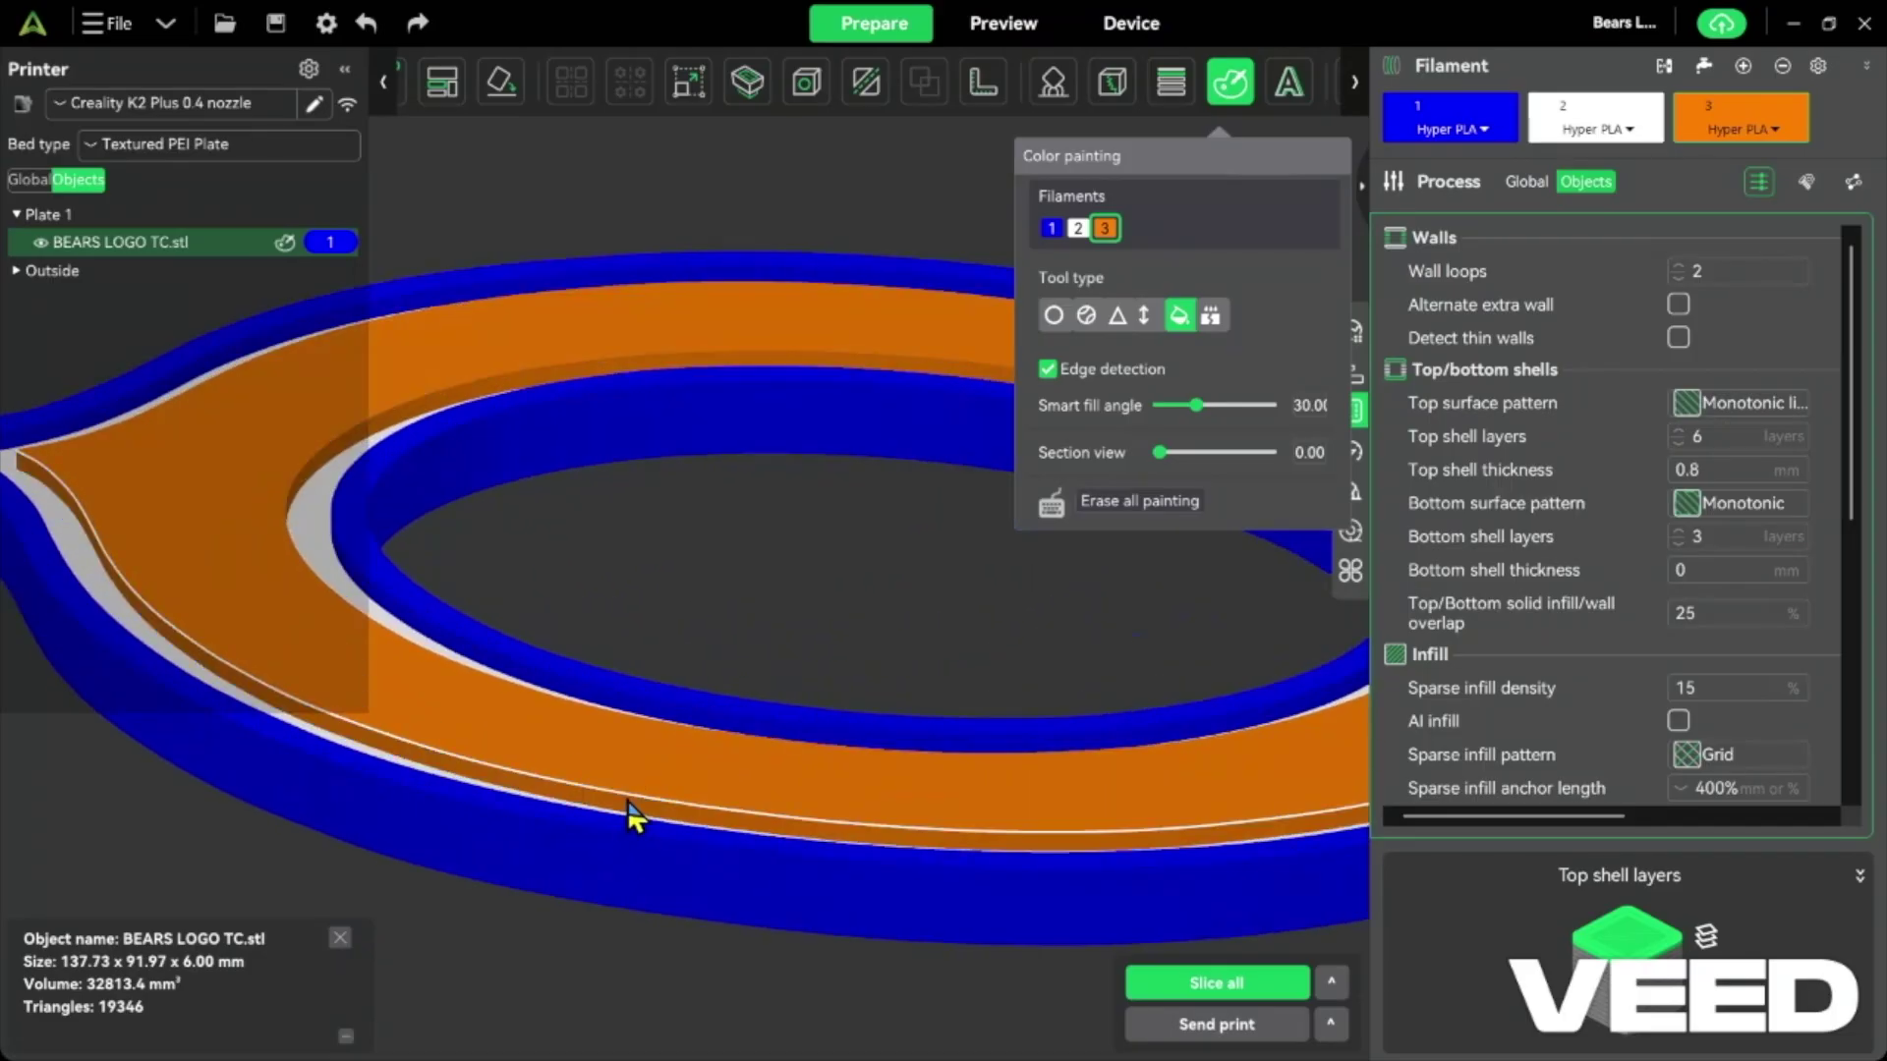
{"action": "scroll", "coordinate": [699, 750], "scroll_direction": "down", "scroll_amount": 5}
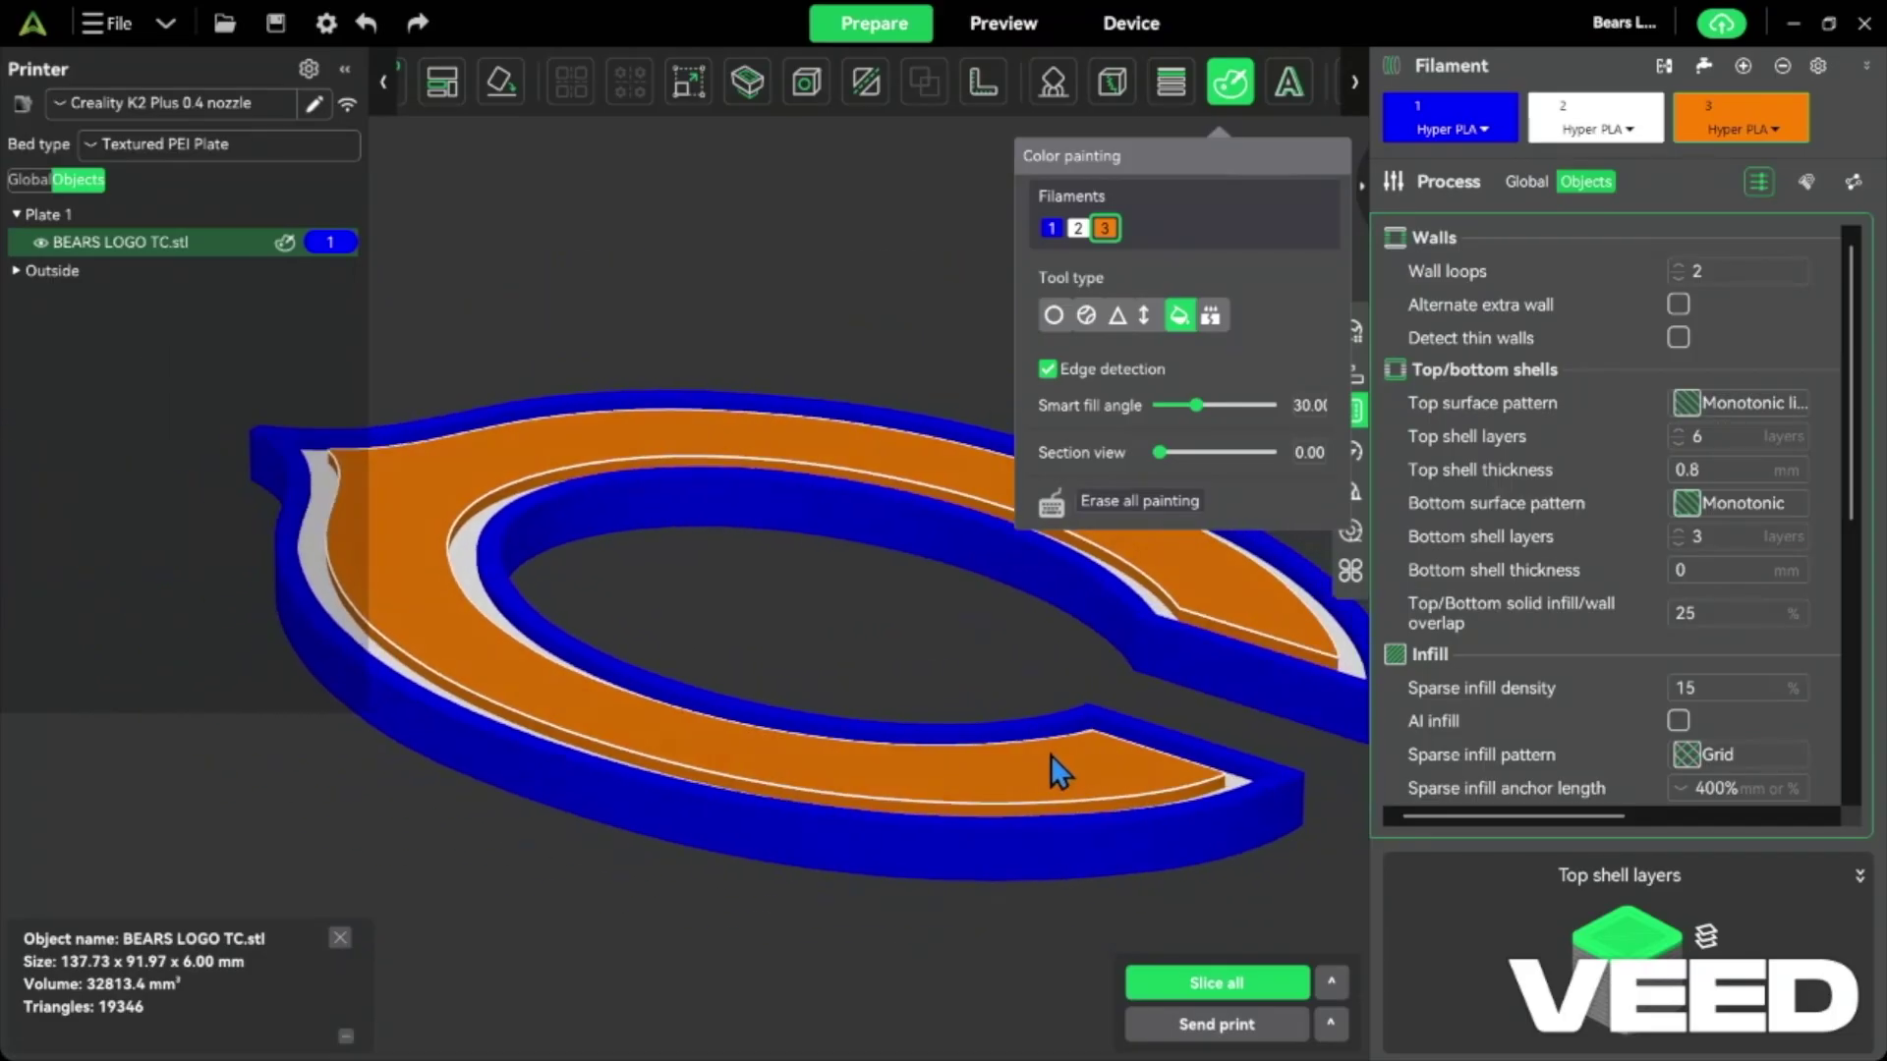
{"action": "left_click_drag", "start_coordinate": [1051, 754], "coordinate": [688, 765]}
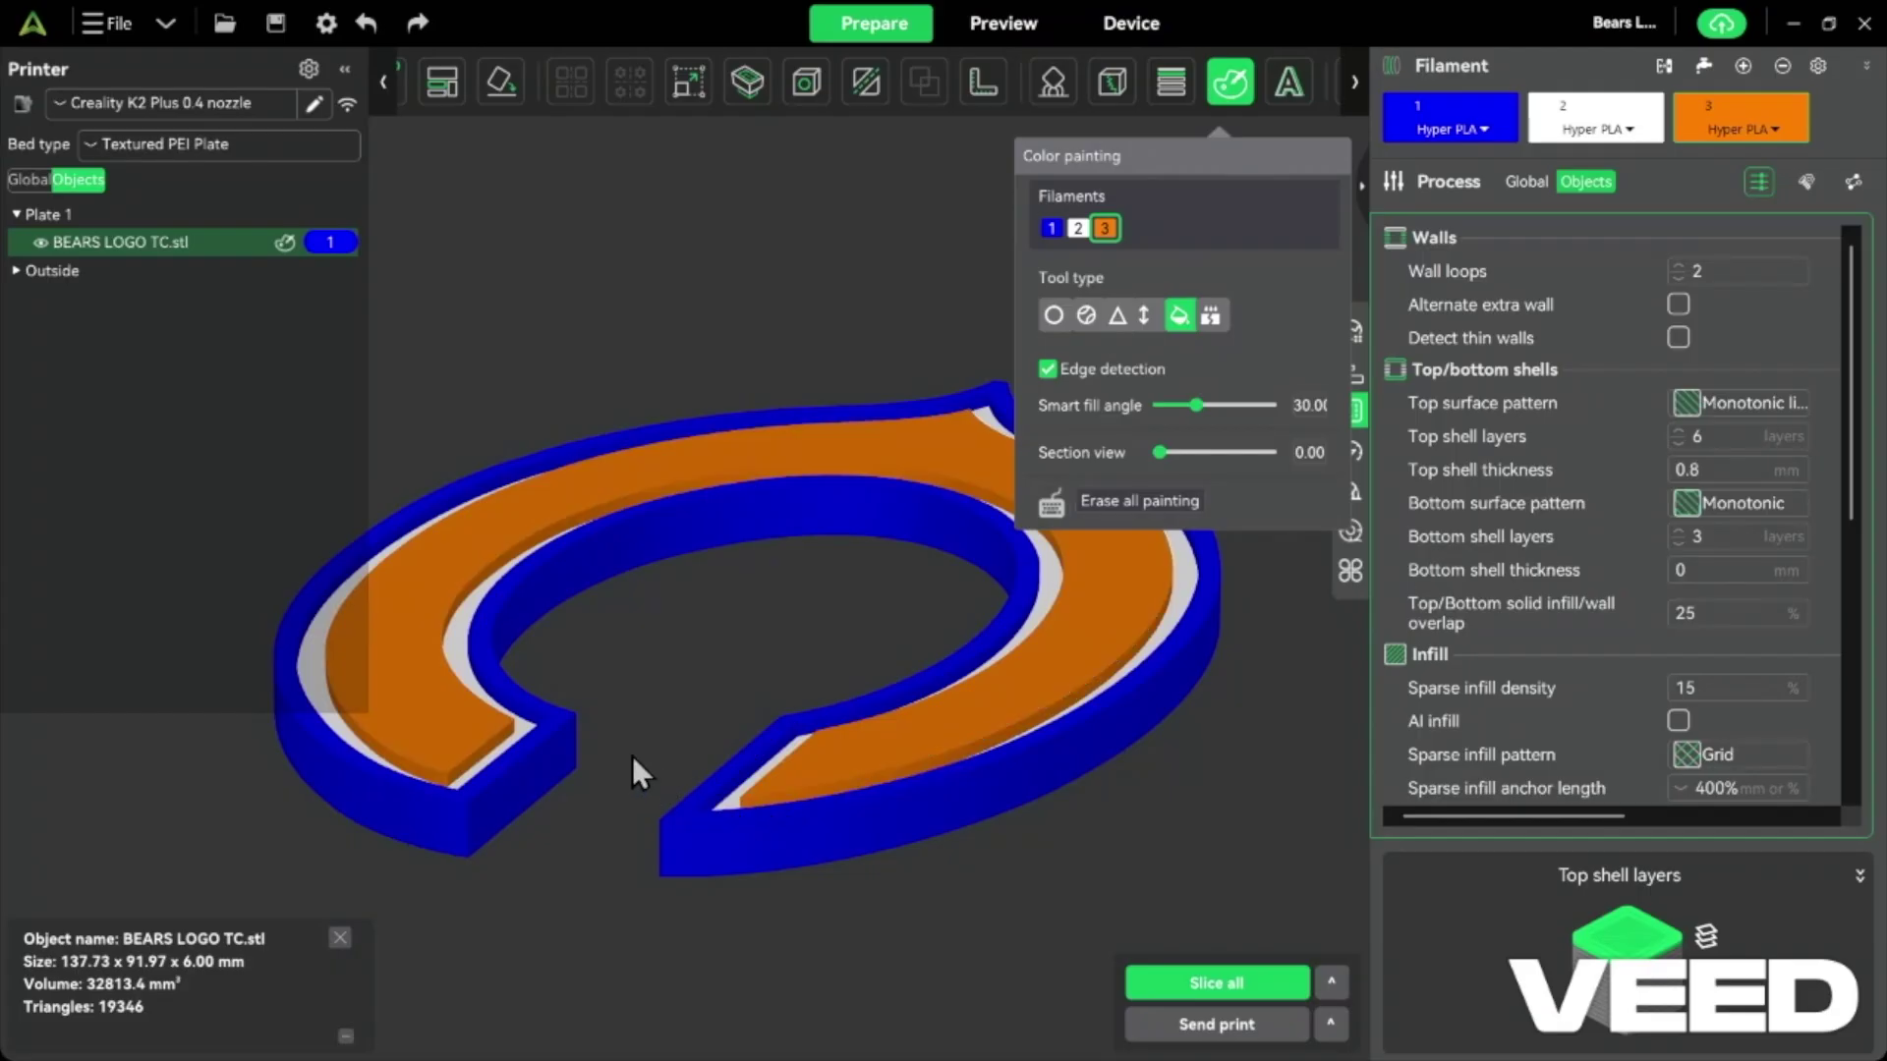
{"action": "mouse_move", "coordinate": [688, 727]}
{"action": "left_mouse_down"}
{"action": "mouse_move", "coordinate": [654, 759]}
{"action": "mouse_move", "coordinate": [617, 733]}
{"action": "mouse_move", "coordinate": [798, 764]}
{"action": "mouse_move", "coordinate": [687, 798]}
{"action": "mouse_move", "coordinate": [800, 792]}
{"action": "mouse_move", "coordinate": [772, 700]}
{"action": "left_mouse_up"}
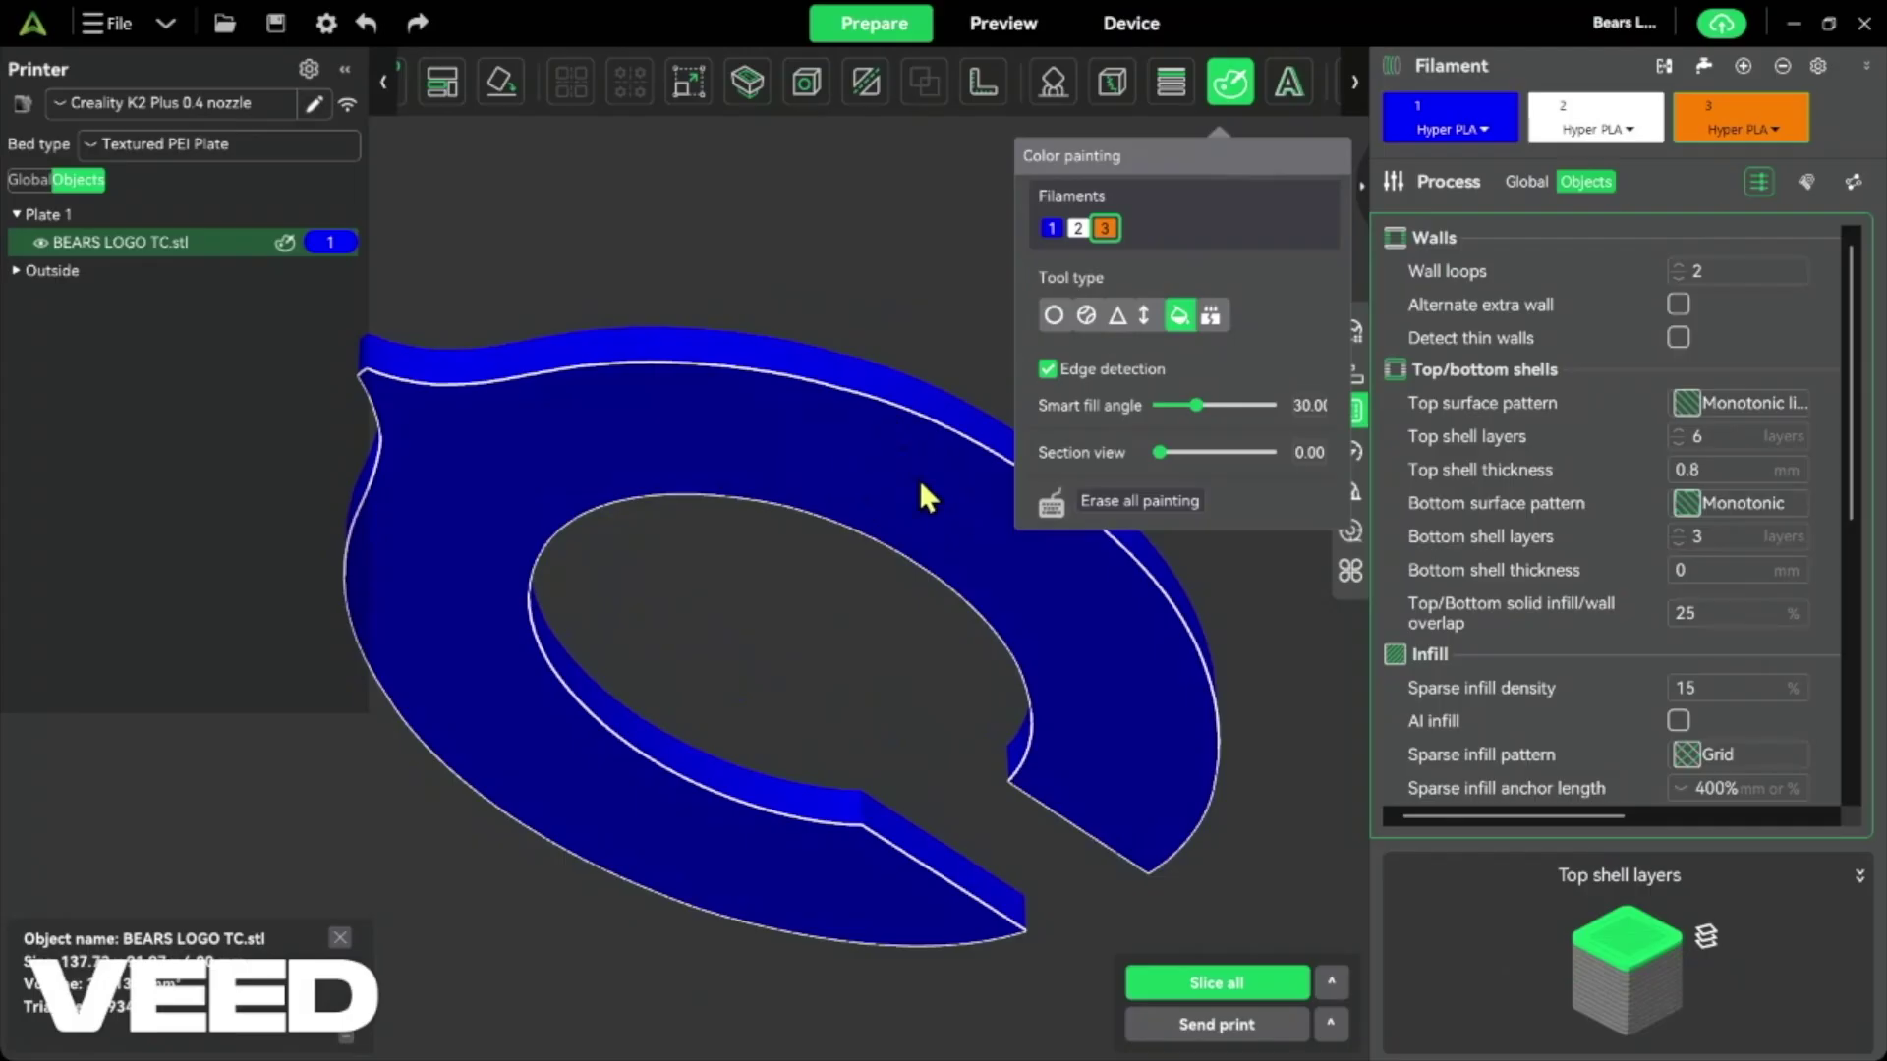
{"action": "left_click_drag", "start_coordinate": [824, 462], "coordinate": [794, 554]}
{"action": "scroll", "coordinate": [794, 554], "scroll_direction": "down", "scroll_amount": 5}
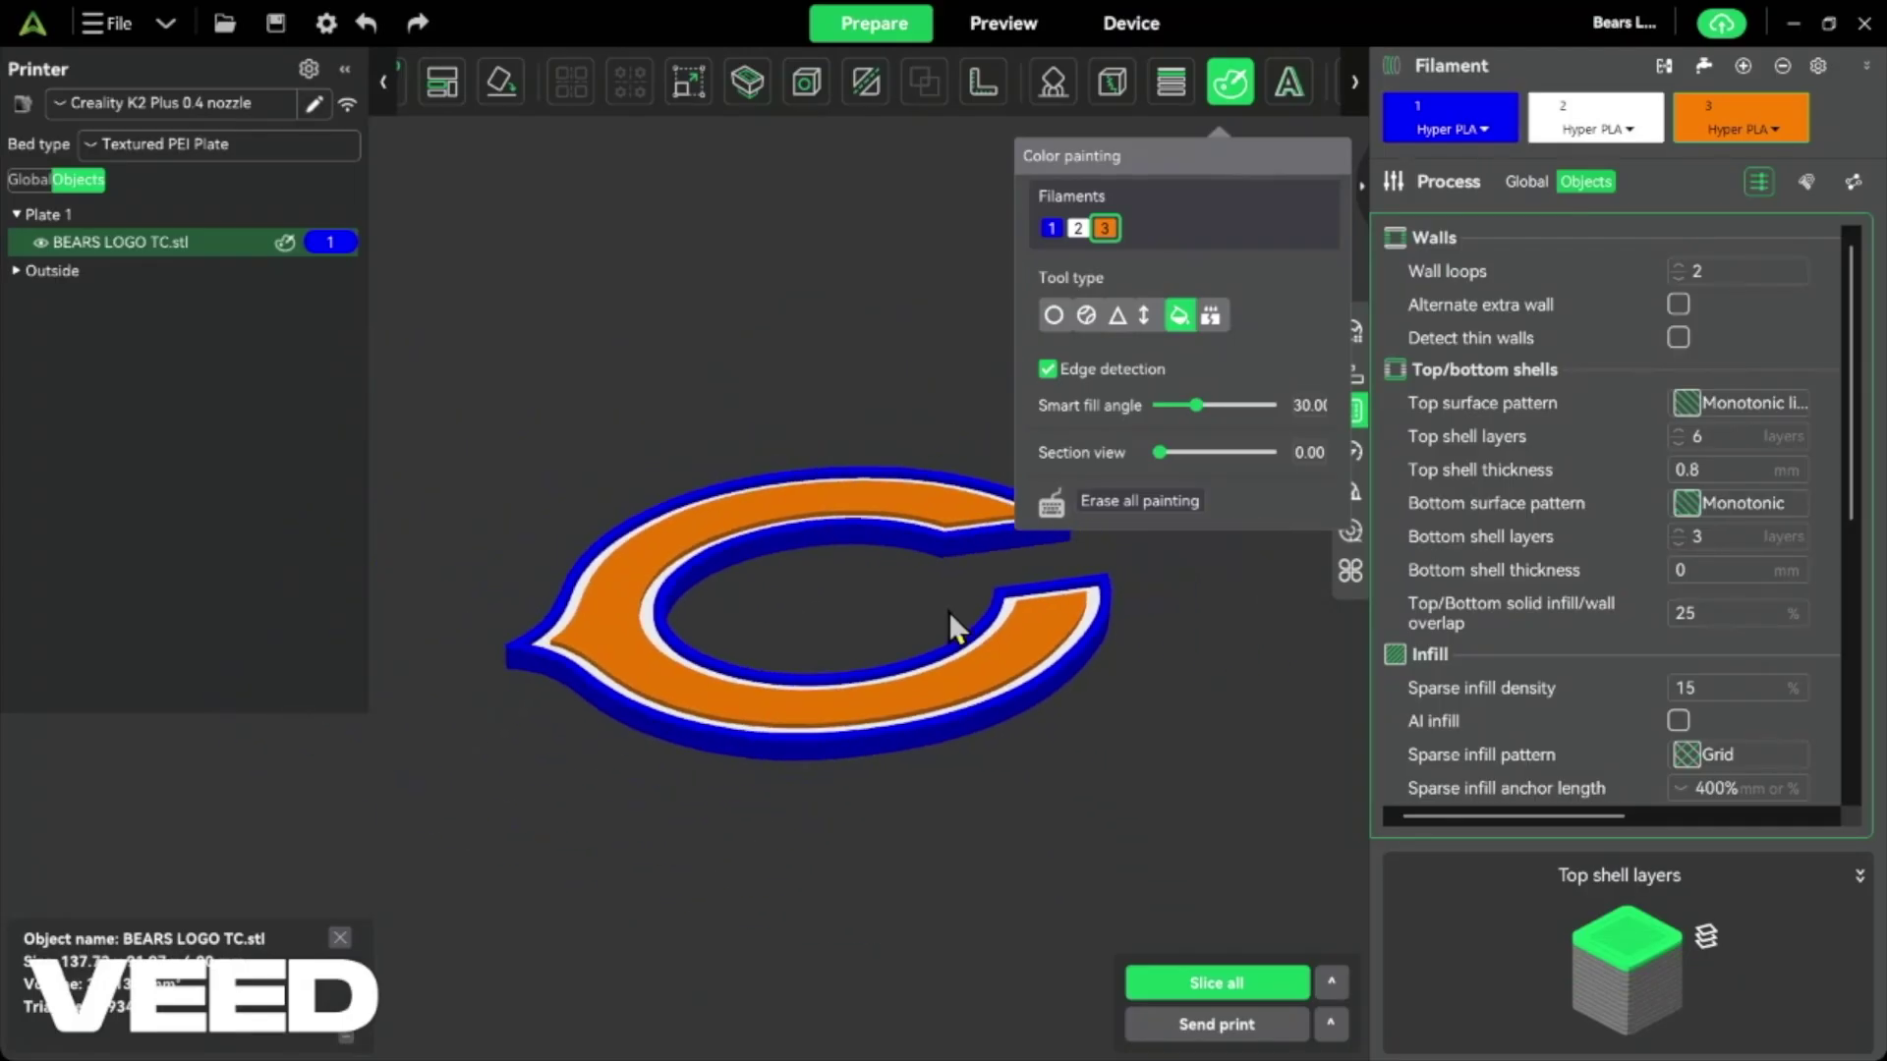
{"action": "mouse_move", "coordinate": [953, 615]}
{"action": "left_mouse_down"}
{"action": "mouse_move", "coordinate": [1019, 658]}
{"action": "mouse_move", "coordinate": [1004, 651]}
{"action": "left_mouse_up"}
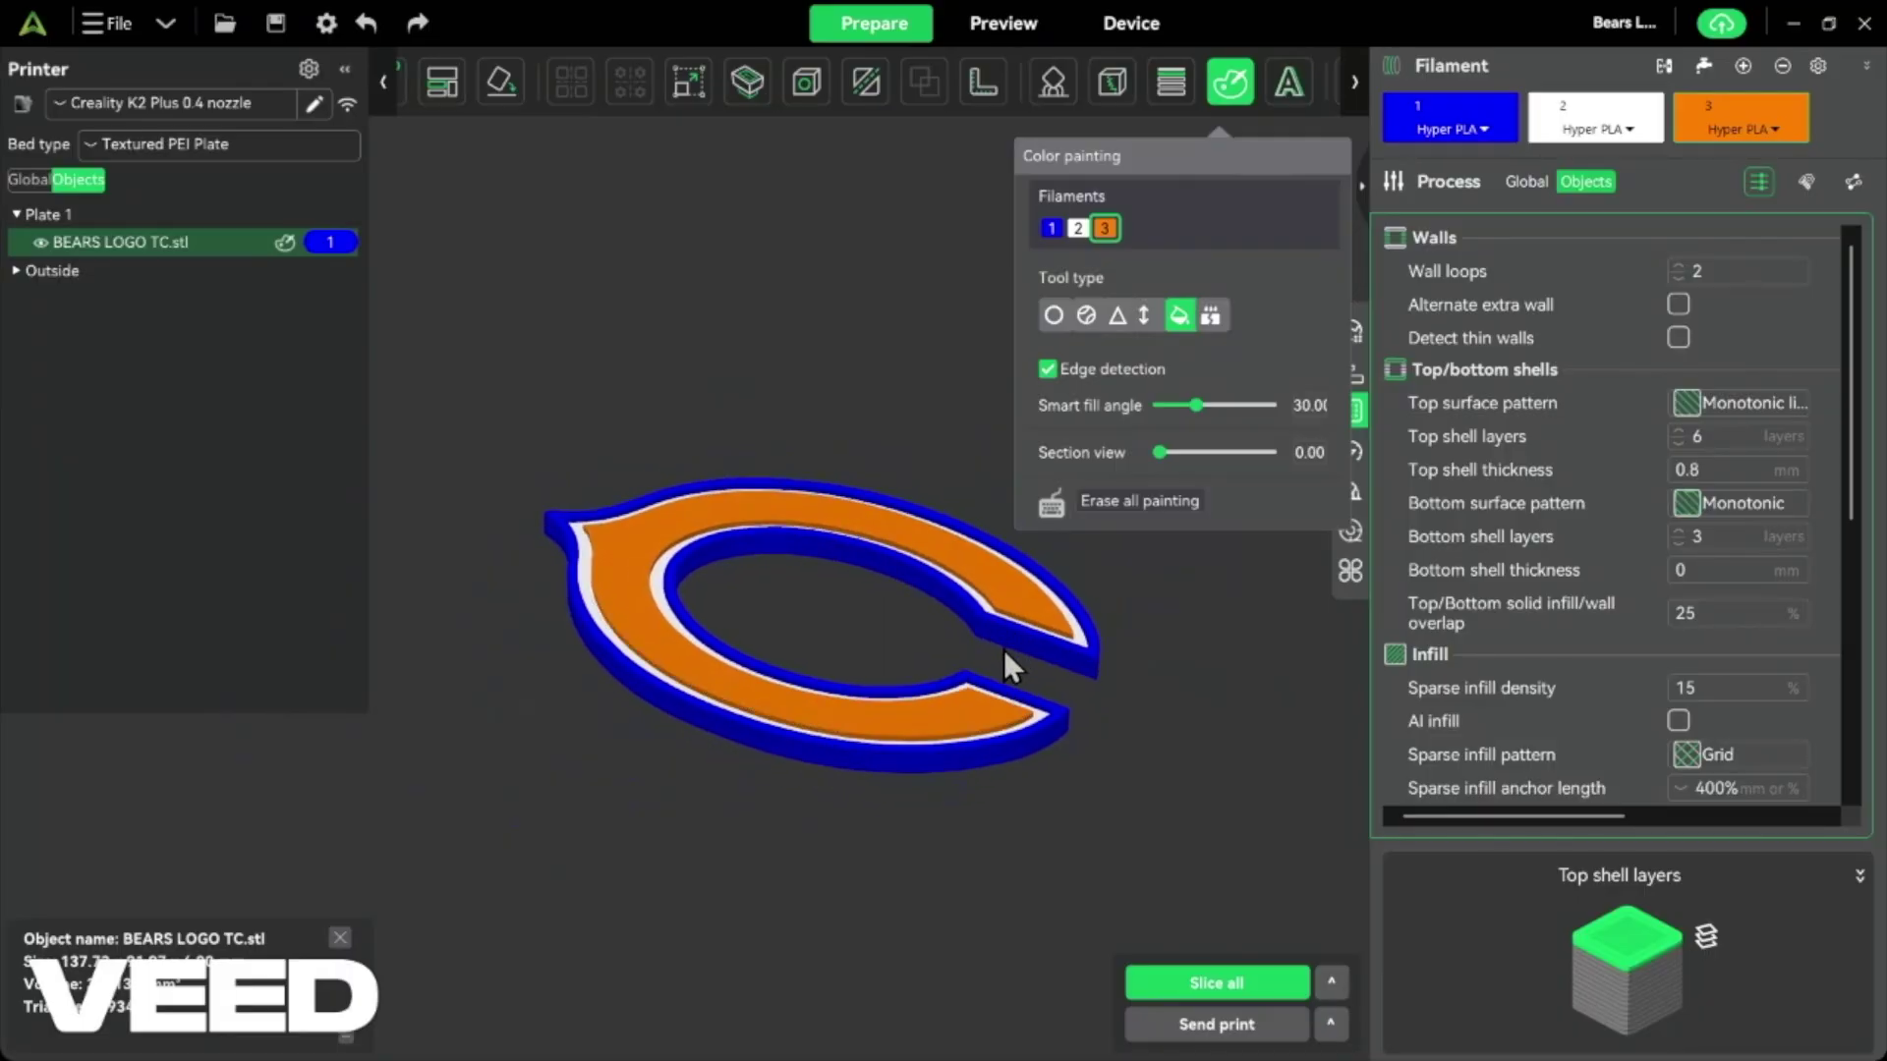
{"action": "left_click", "coordinate": [1228, 84]}
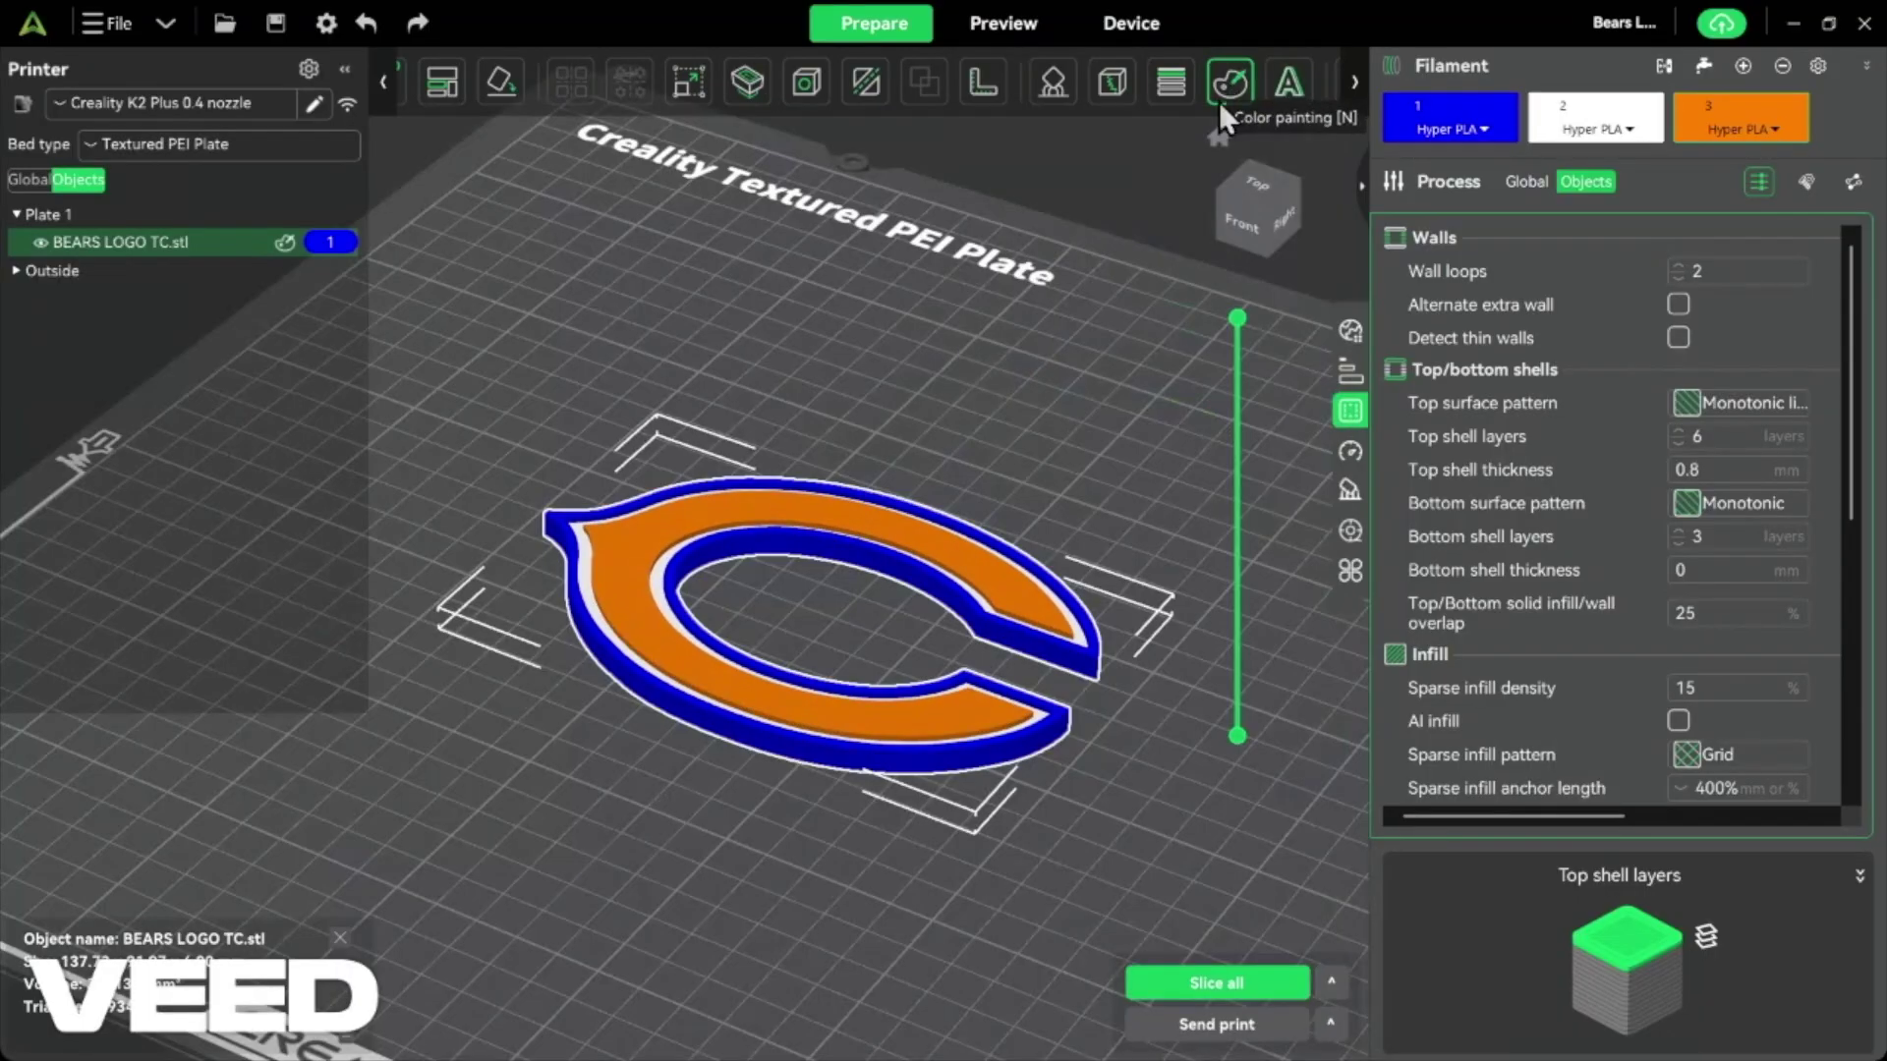
{"action": "scroll", "coordinate": [1002, 472], "scroll_direction": "down", "scroll_amount": 3}
{"action": "left_click_drag", "start_coordinate": [1010, 475], "coordinate": [1200, 324]}
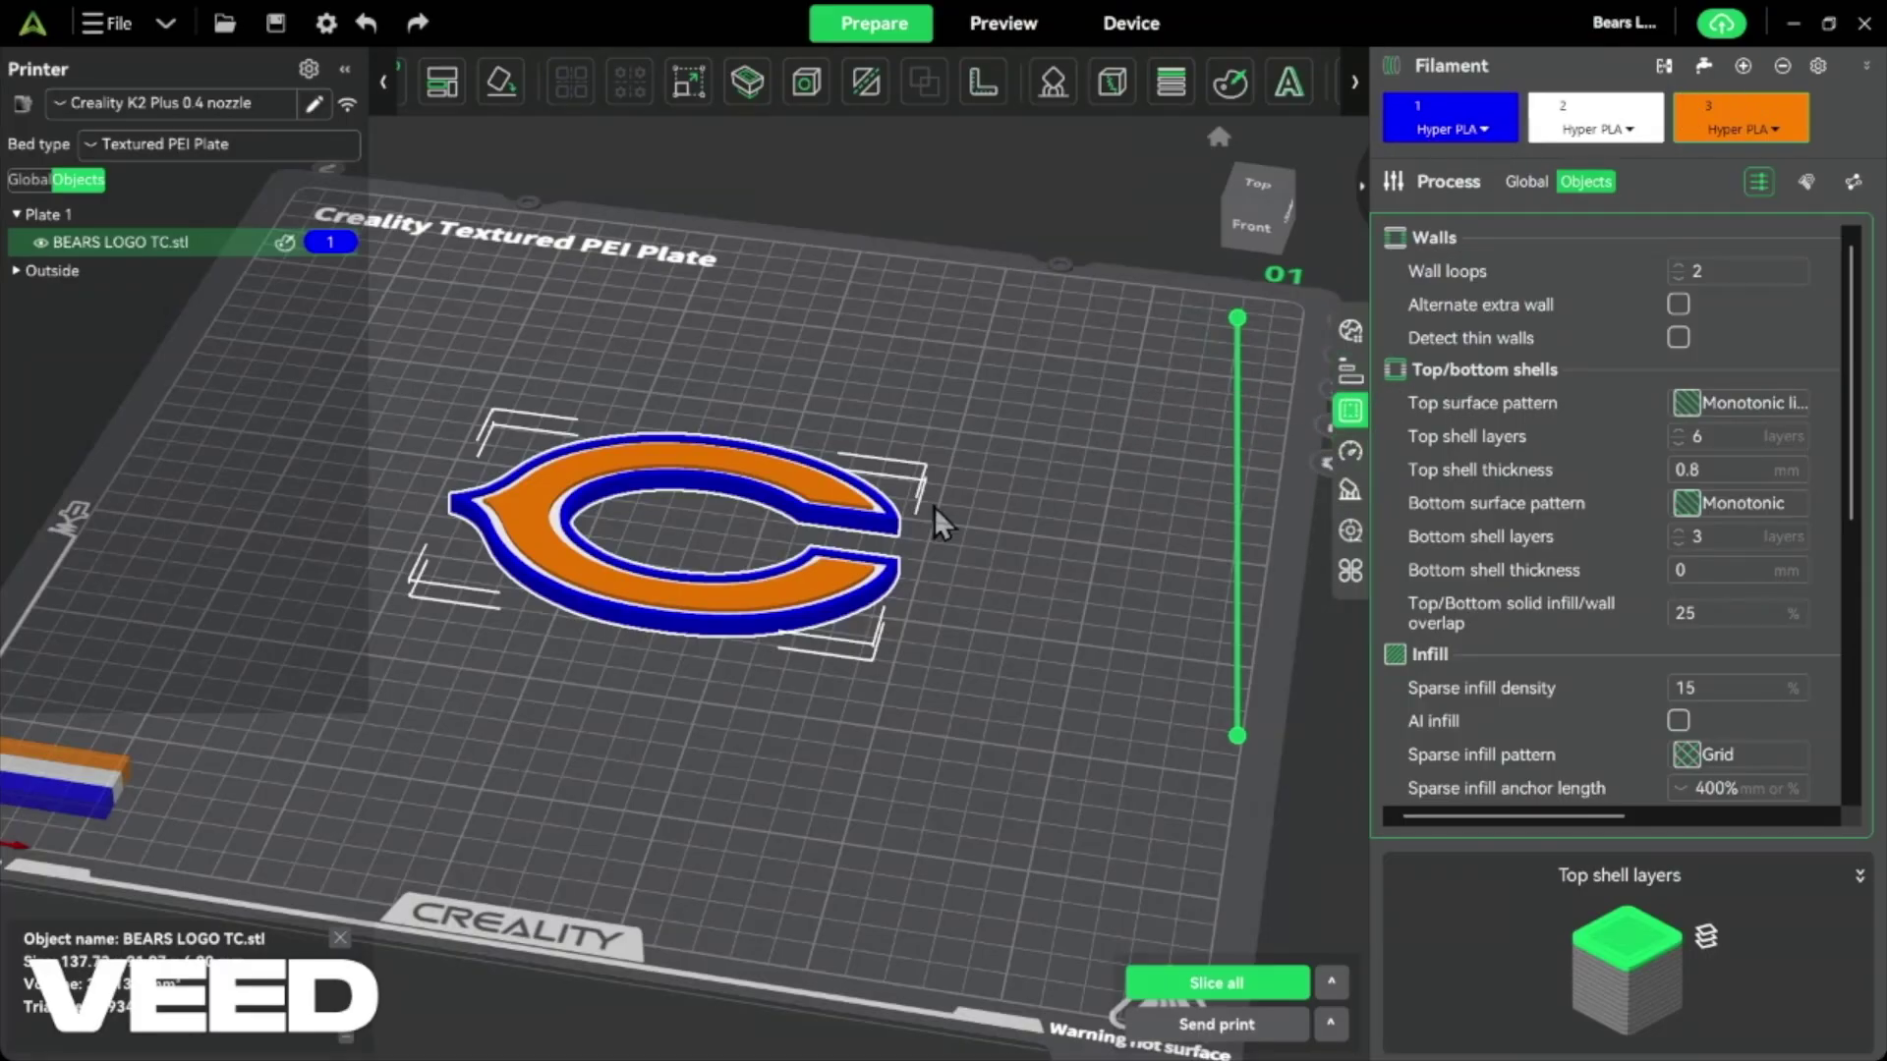
{"action": "scroll", "coordinate": [515, 575], "scroll_direction": "up", "scroll_amount": 3}
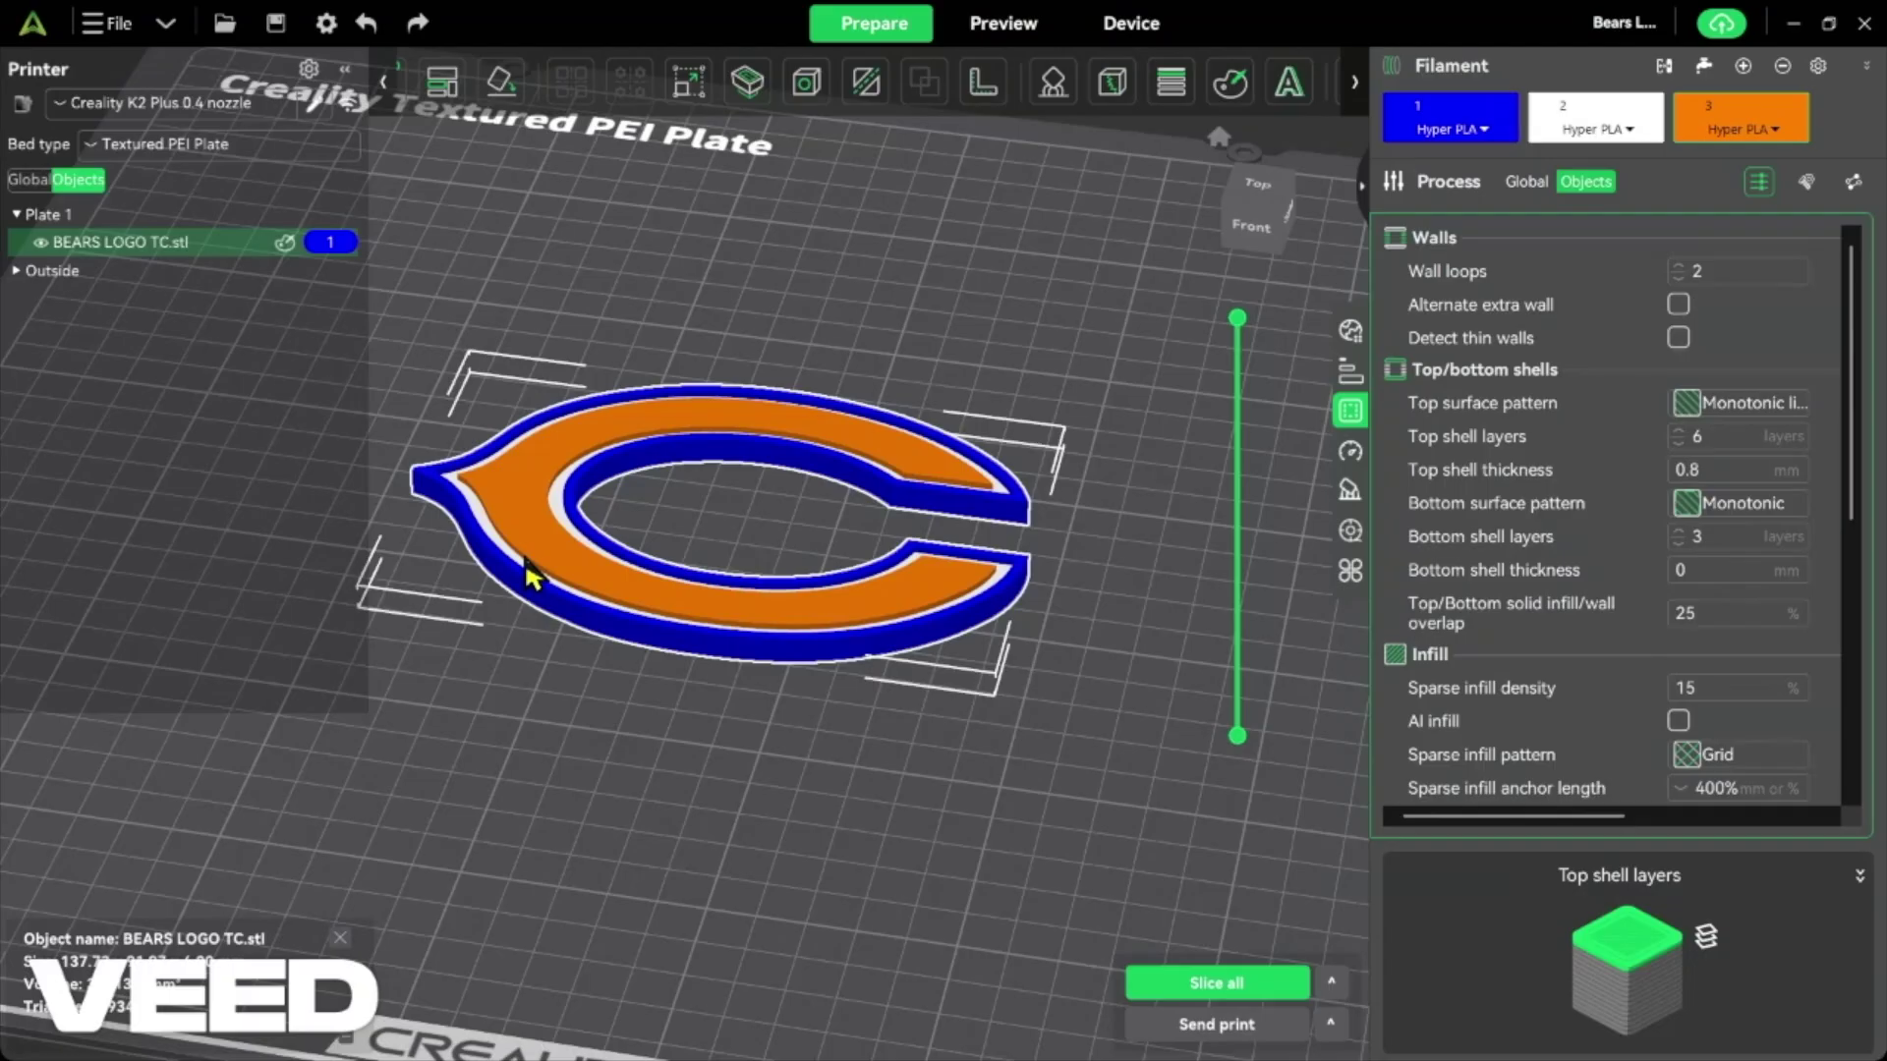
{"action": "scroll", "coordinate": [506, 550], "scroll_direction": "up", "scroll_amount": 4}
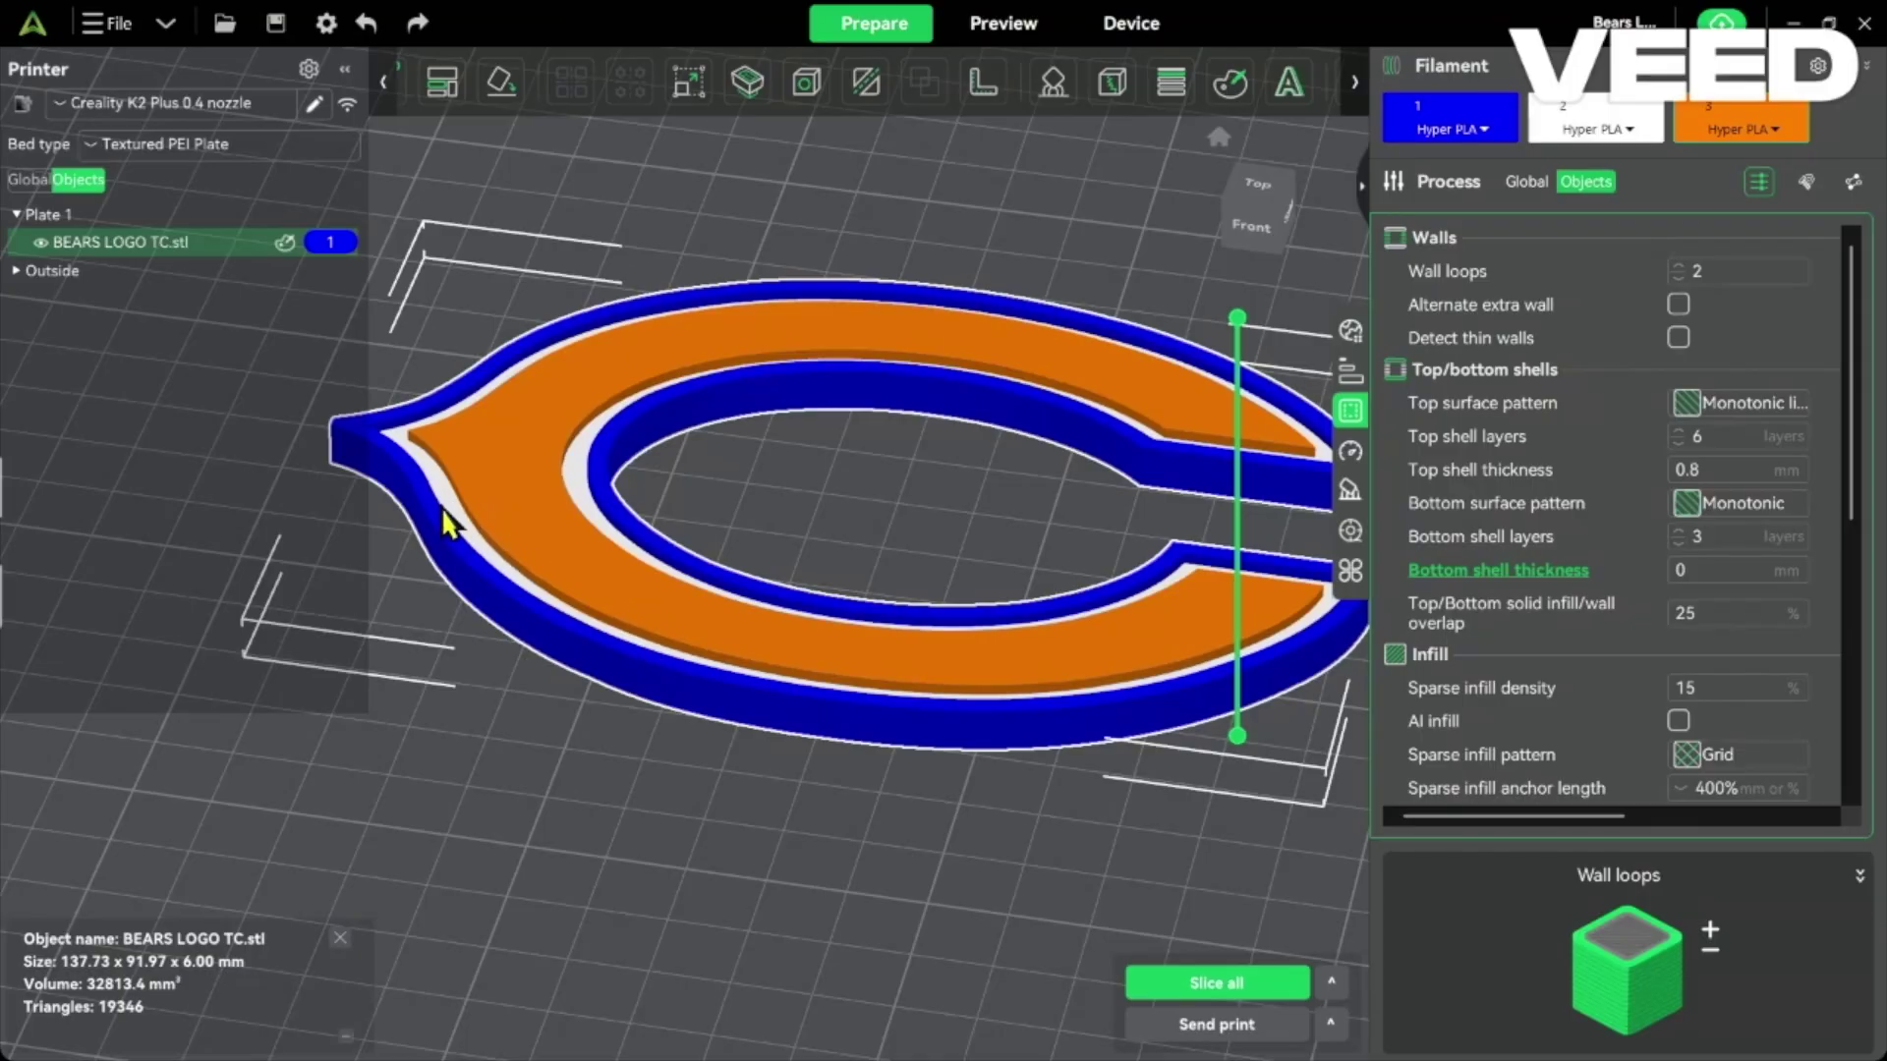
{"action": "scroll", "coordinate": [488, 550], "scroll_direction": "up", "scroll_amount": 2}
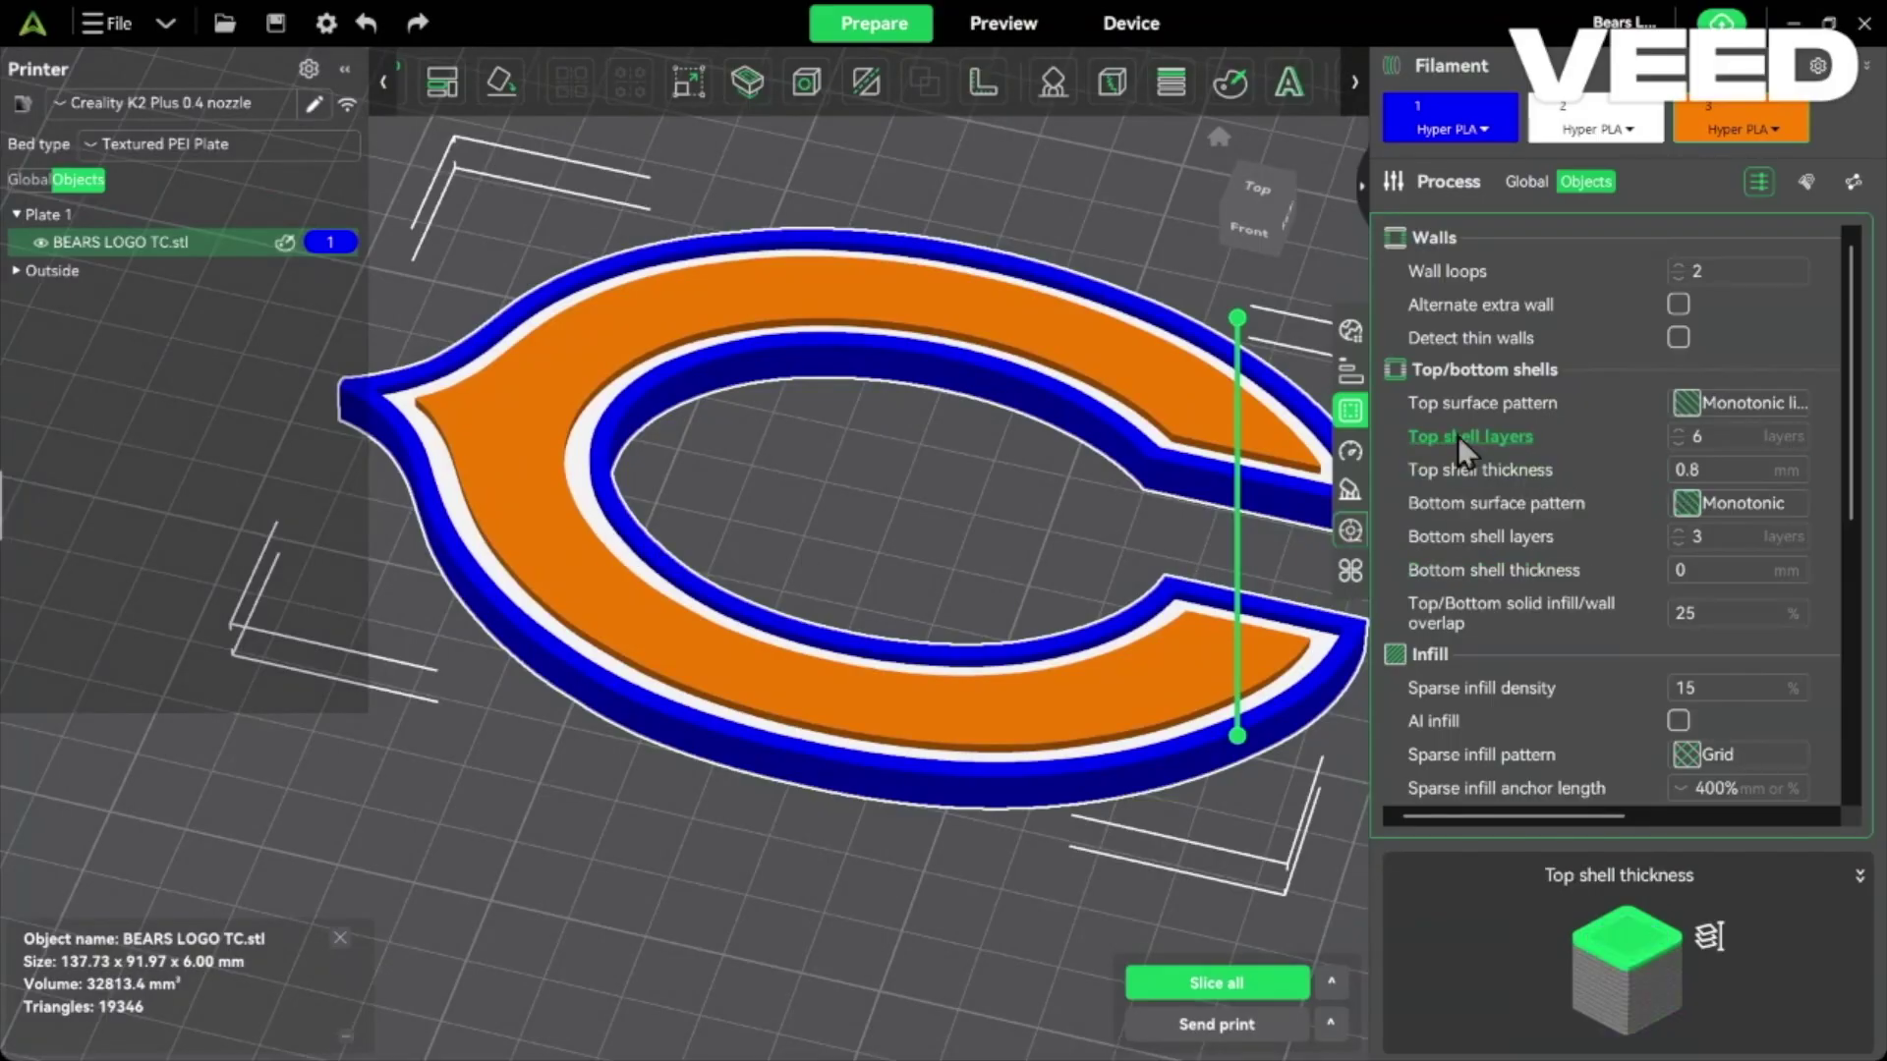
{"action": "mouse_move", "coordinate": [1505, 440]}
{"action": "mouse_move", "coordinate": [1686, 445]}
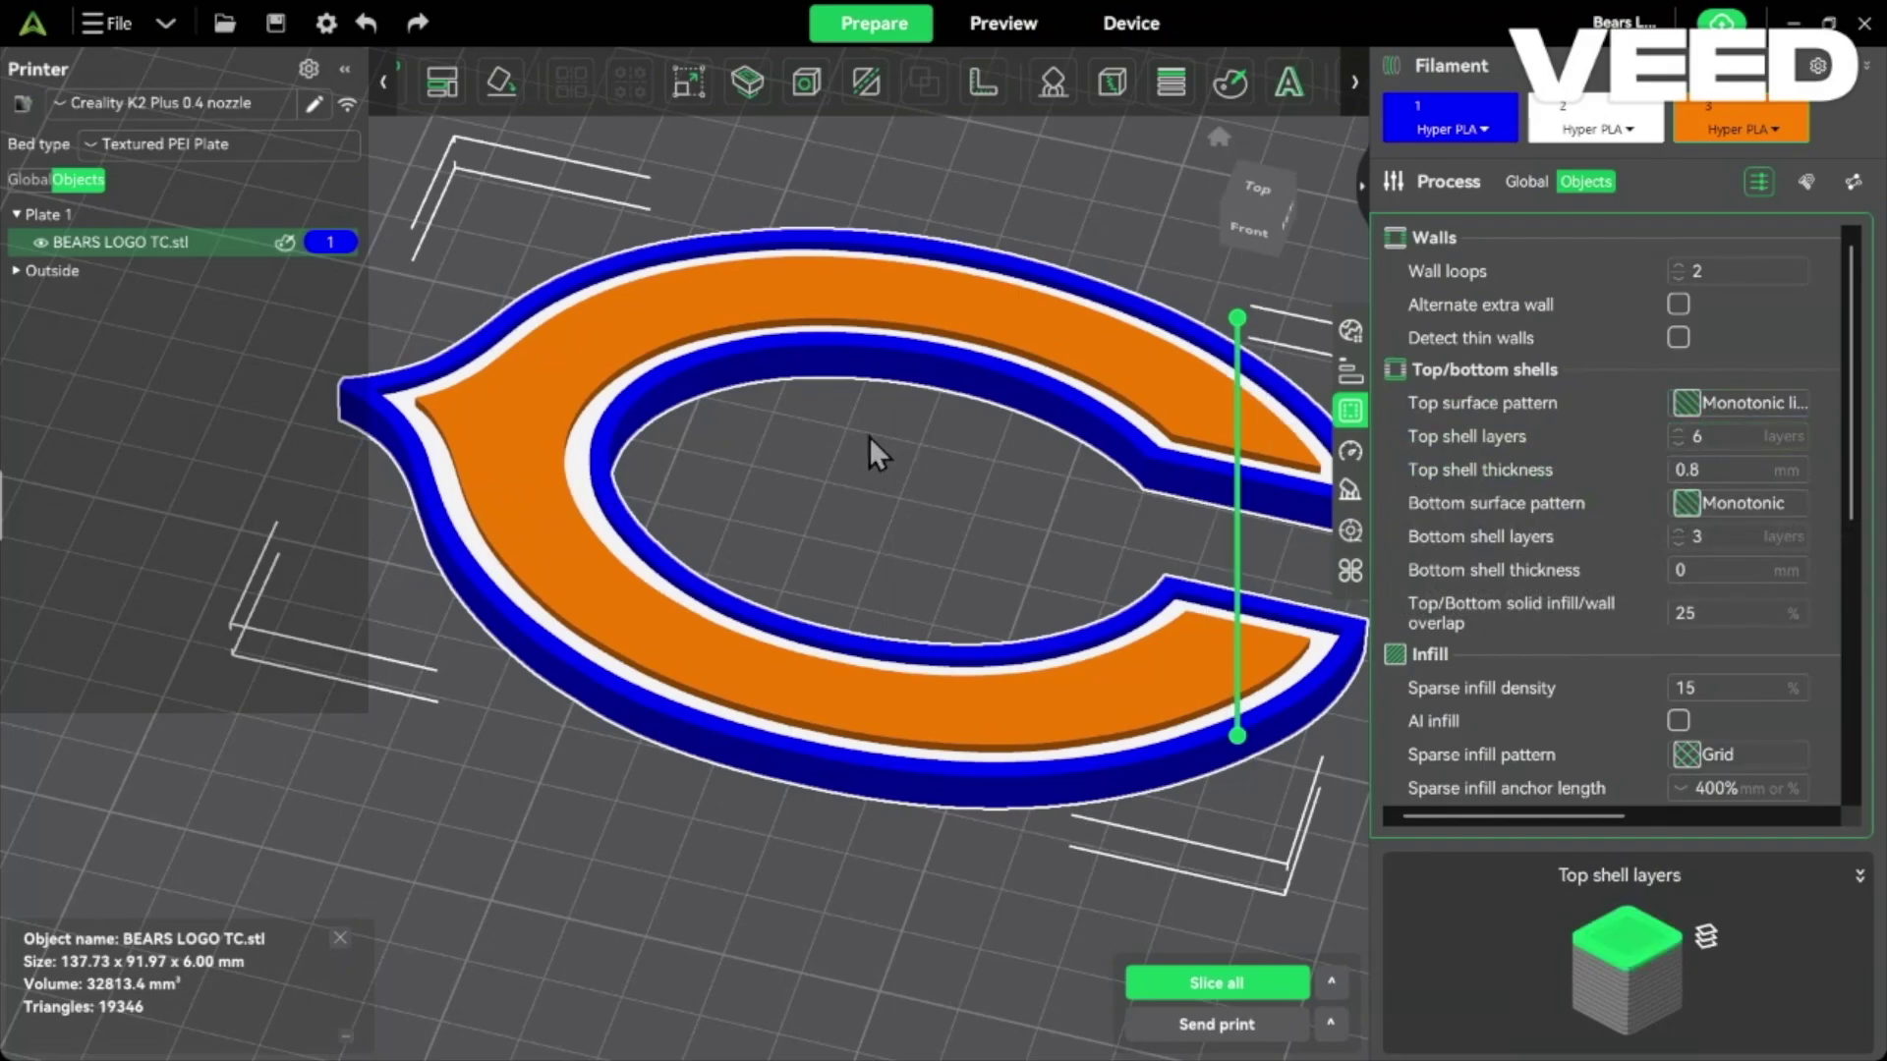
{"action": "scroll", "coordinate": [1027, 568], "scroll_direction": "down", "scroll_amount": 5}
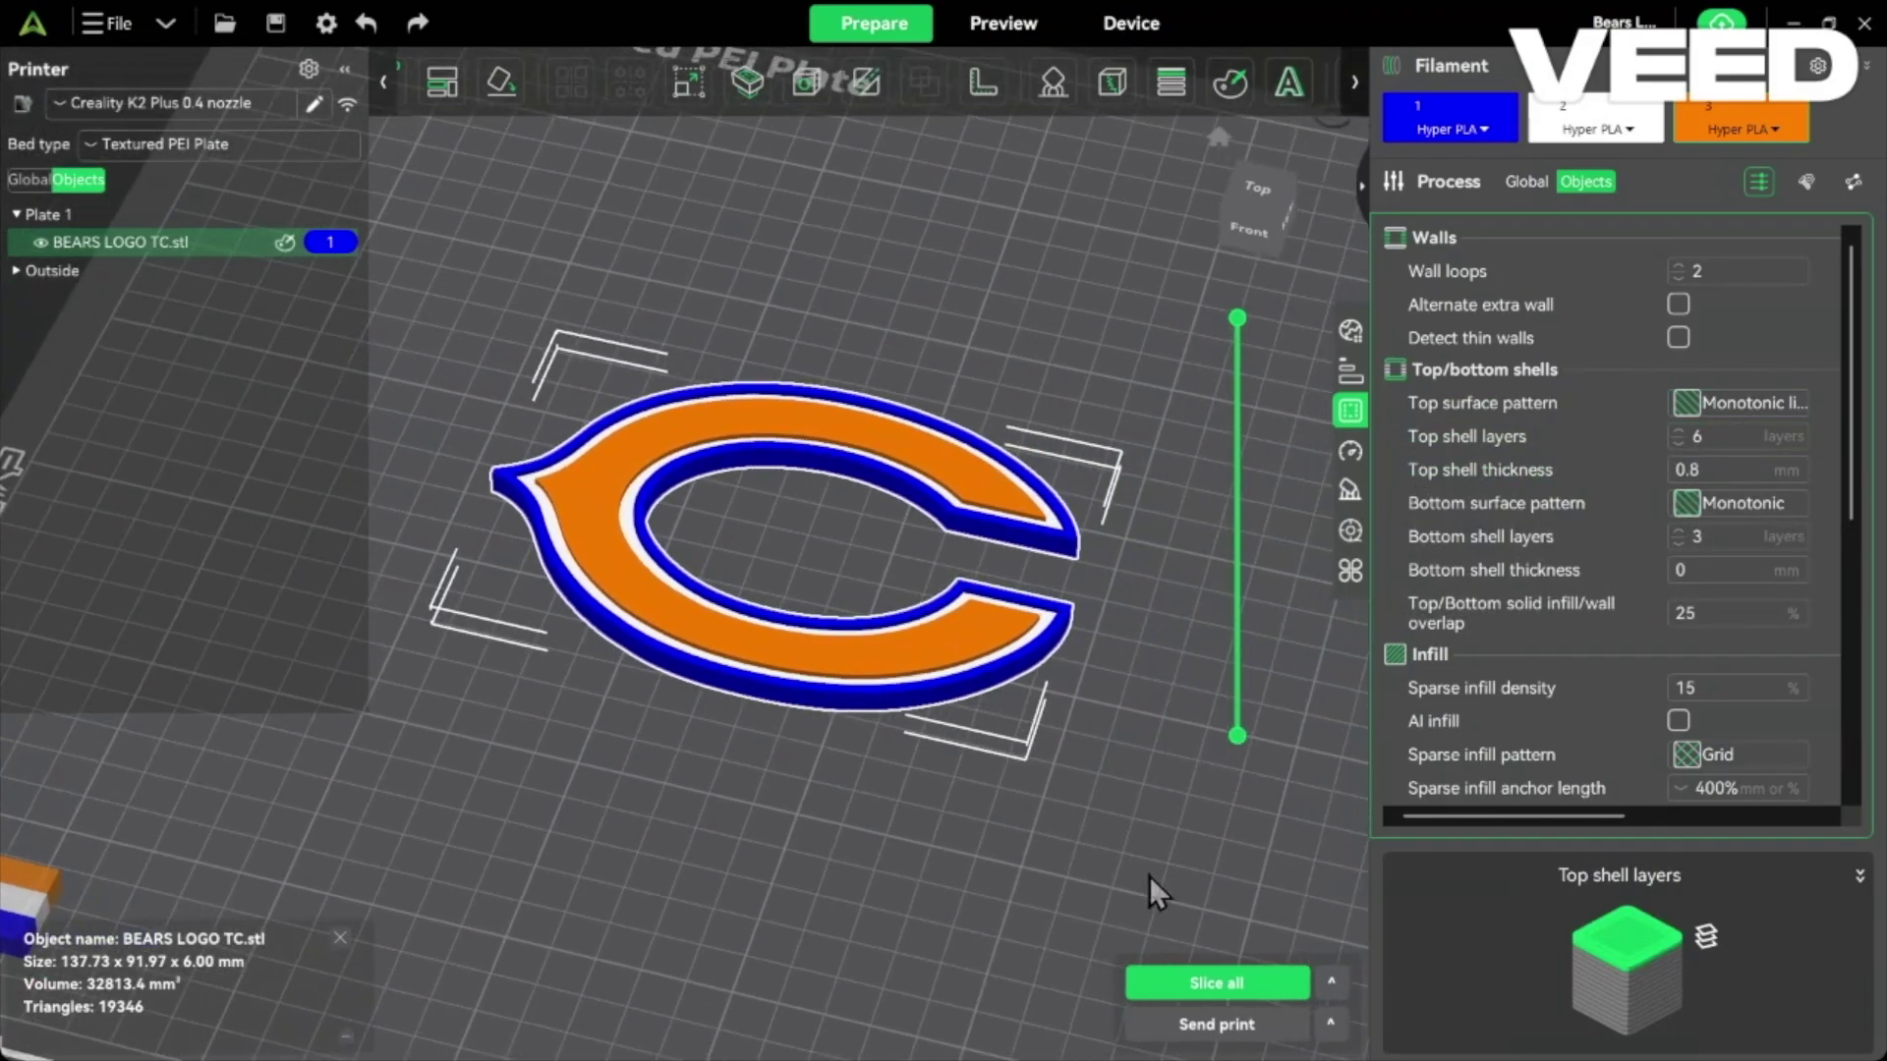
Slice the plate and zoom into the G-code preview of the three-colour logo.
{"action": "left_click", "coordinate": [1206, 983]}
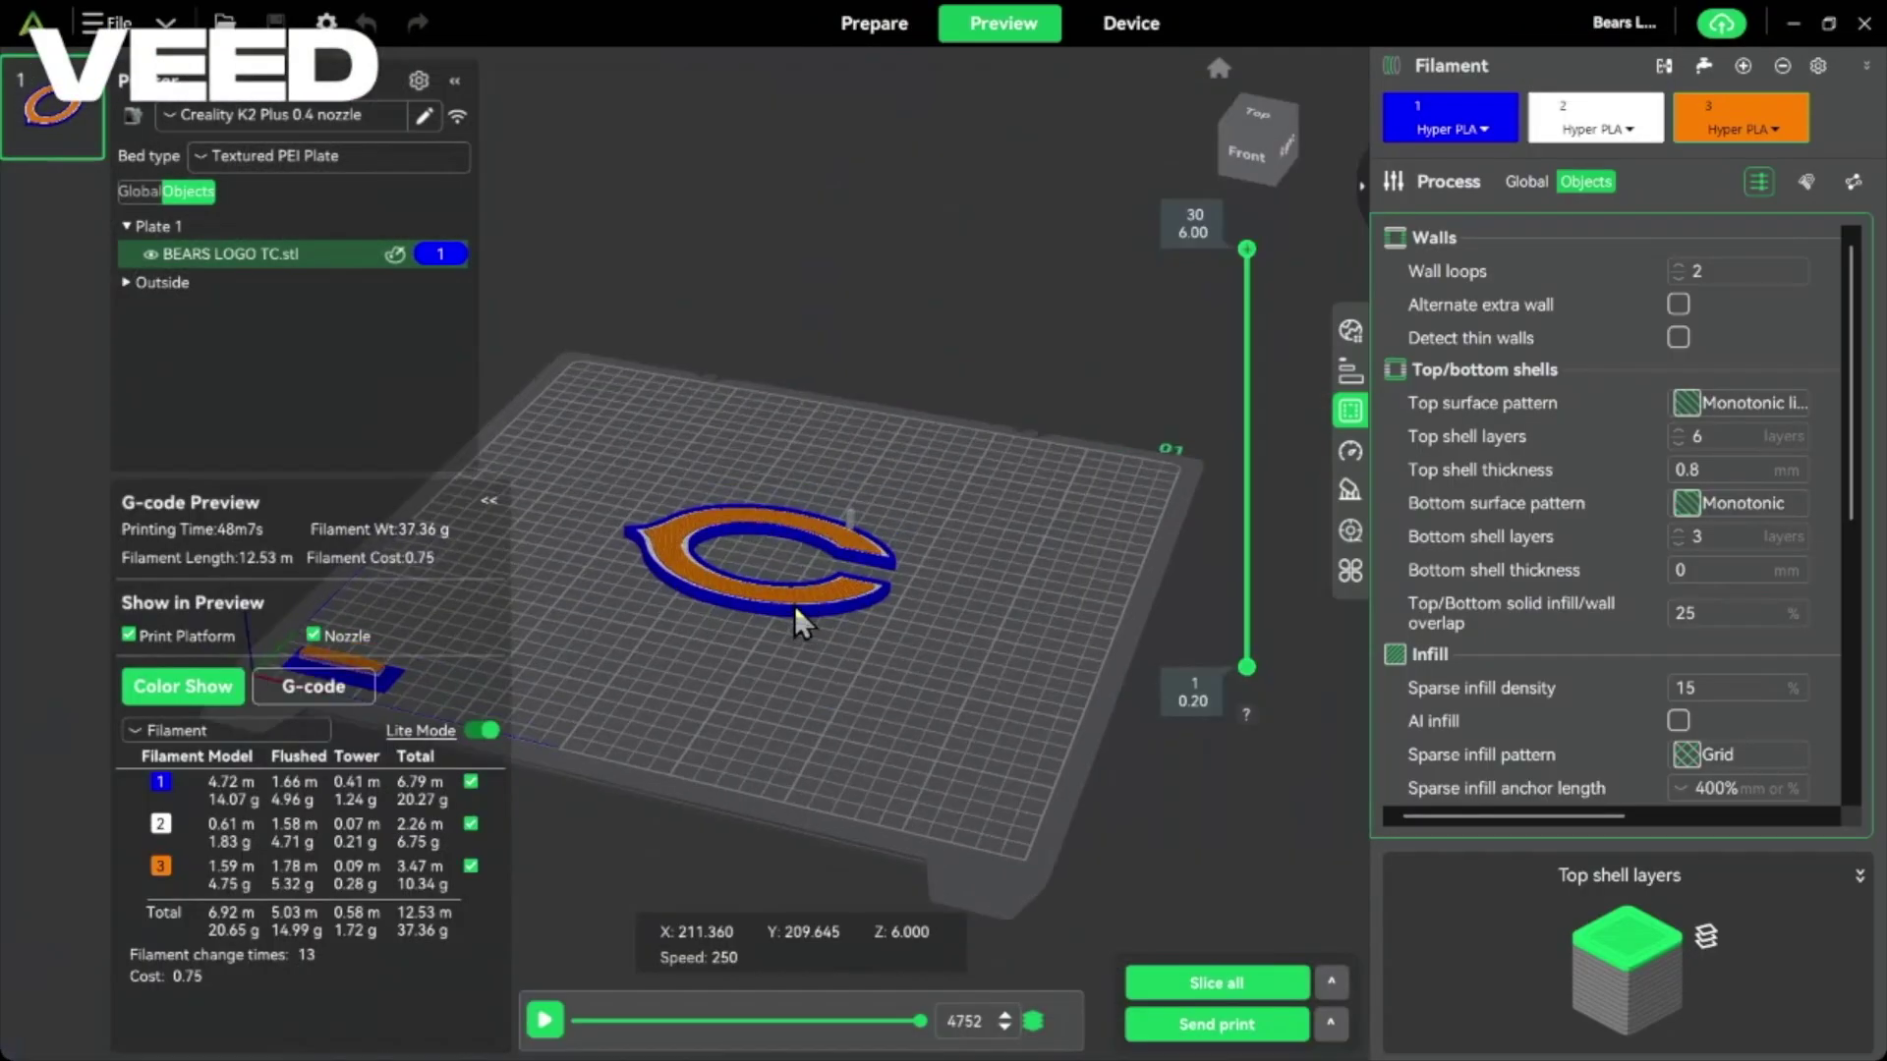
{"action": "mouse_move", "coordinate": [793, 605]}
{"action": "left_mouse_down"}
{"action": "mouse_move", "coordinate": [742, 557]}
{"action": "mouse_move", "coordinate": [858, 621]}
{"action": "mouse_move", "coordinate": [824, 595]}
{"action": "left_mouse_up"}
{"action": "scroll", "coordinate": [819, 631], "scroll_direction": "up", "scroll_amount": 3}
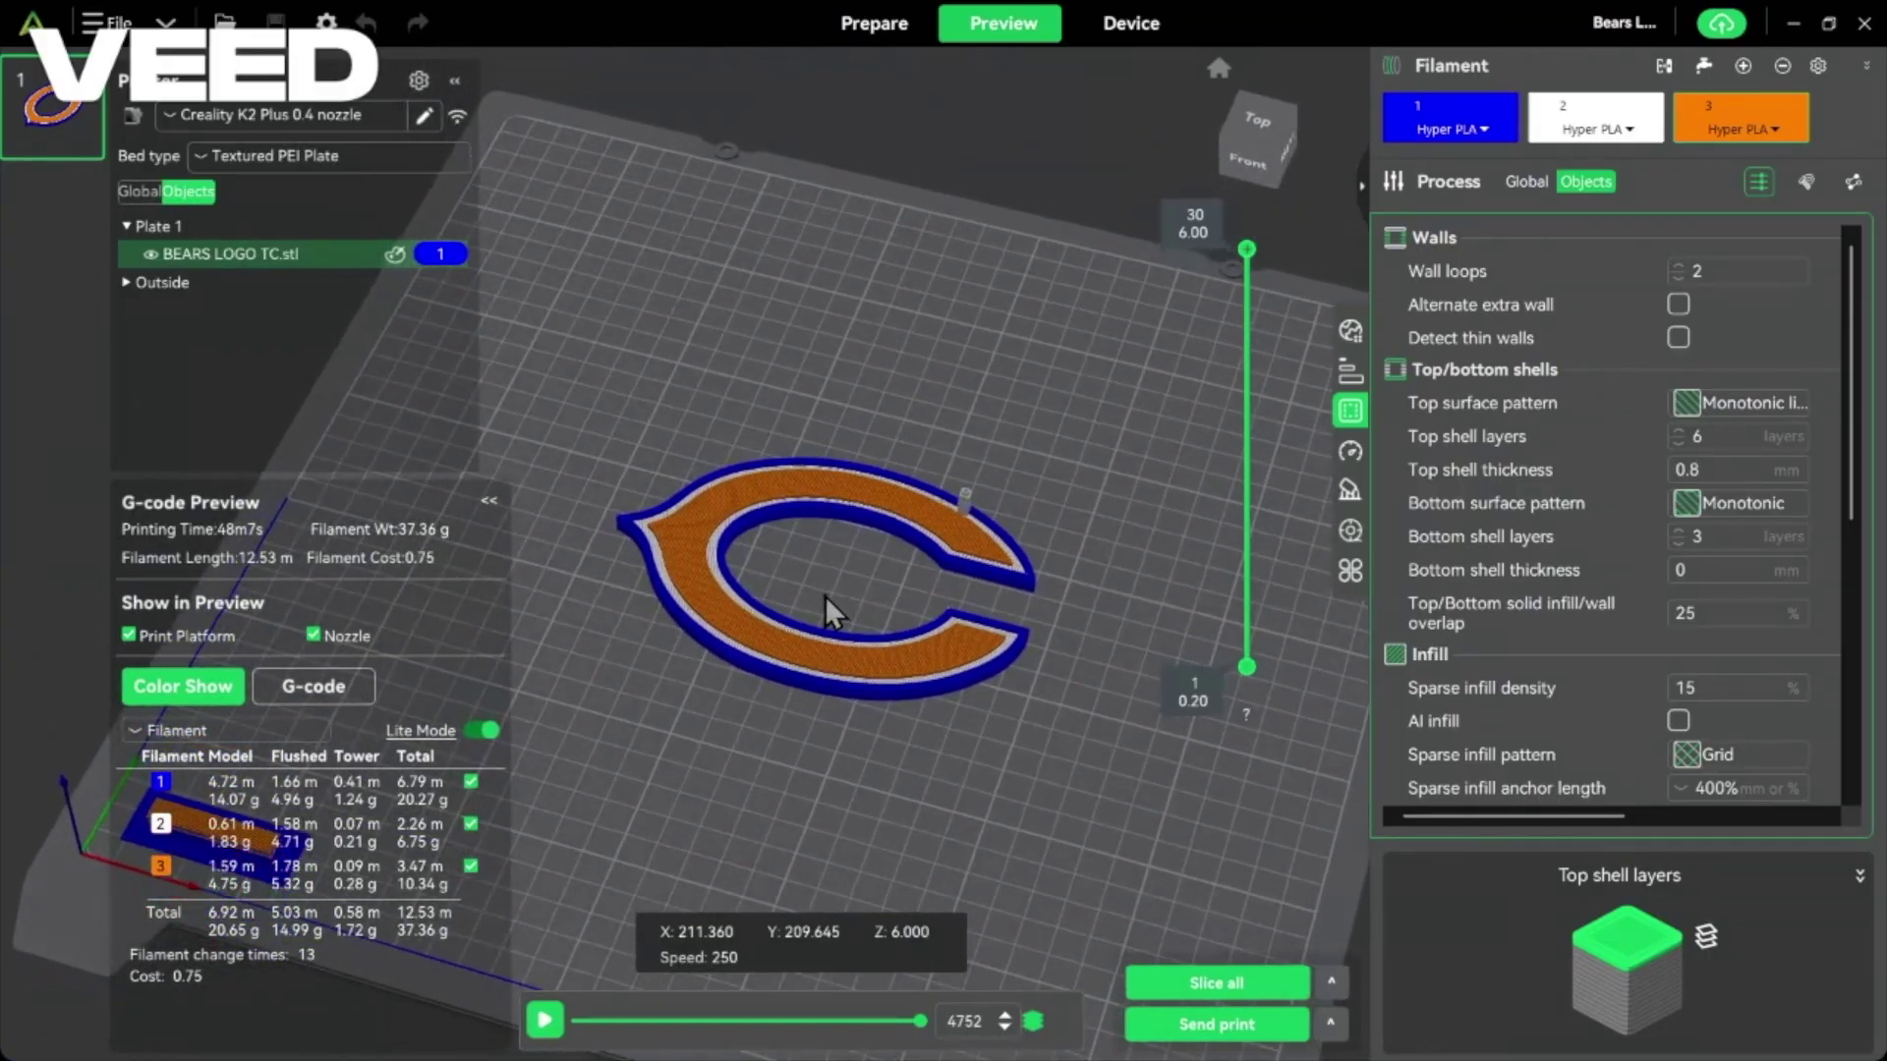
{"action": "scroll", "coordinate": [752, 570], "scroll_direction": "up", "scroll_amount": 6}
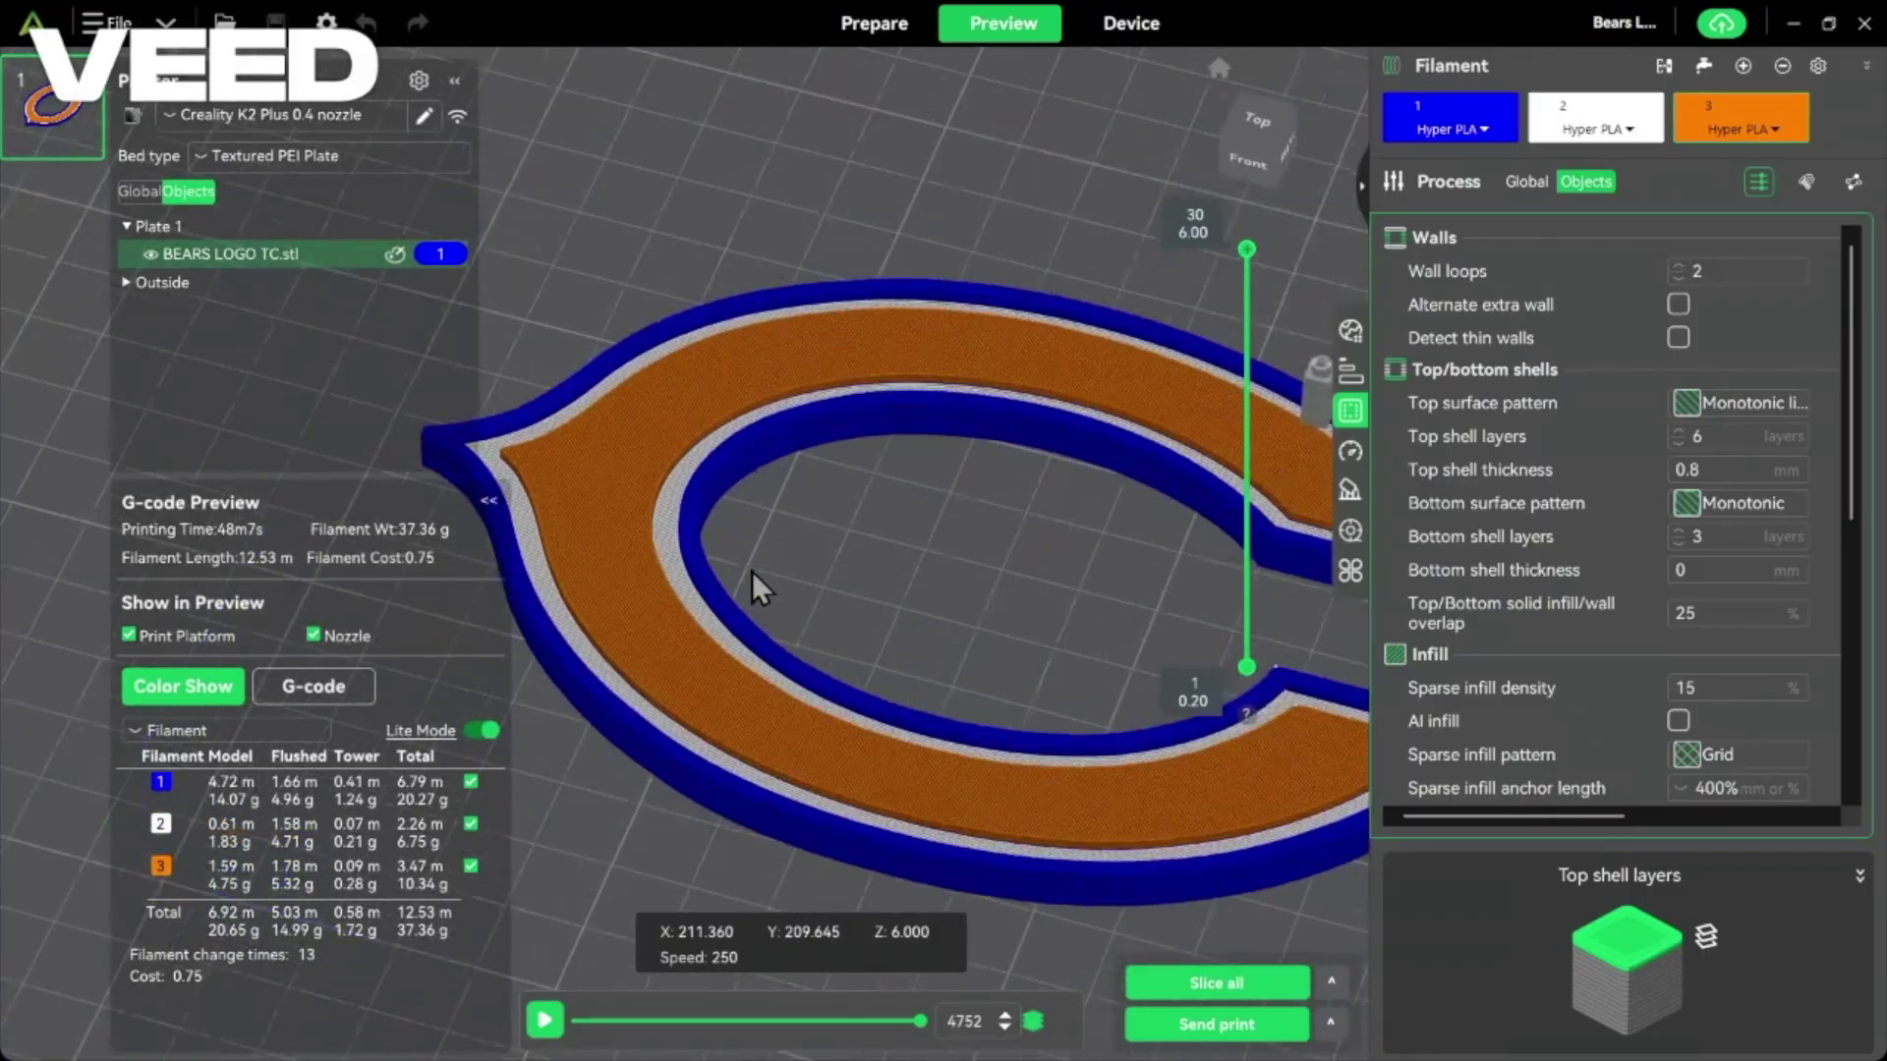